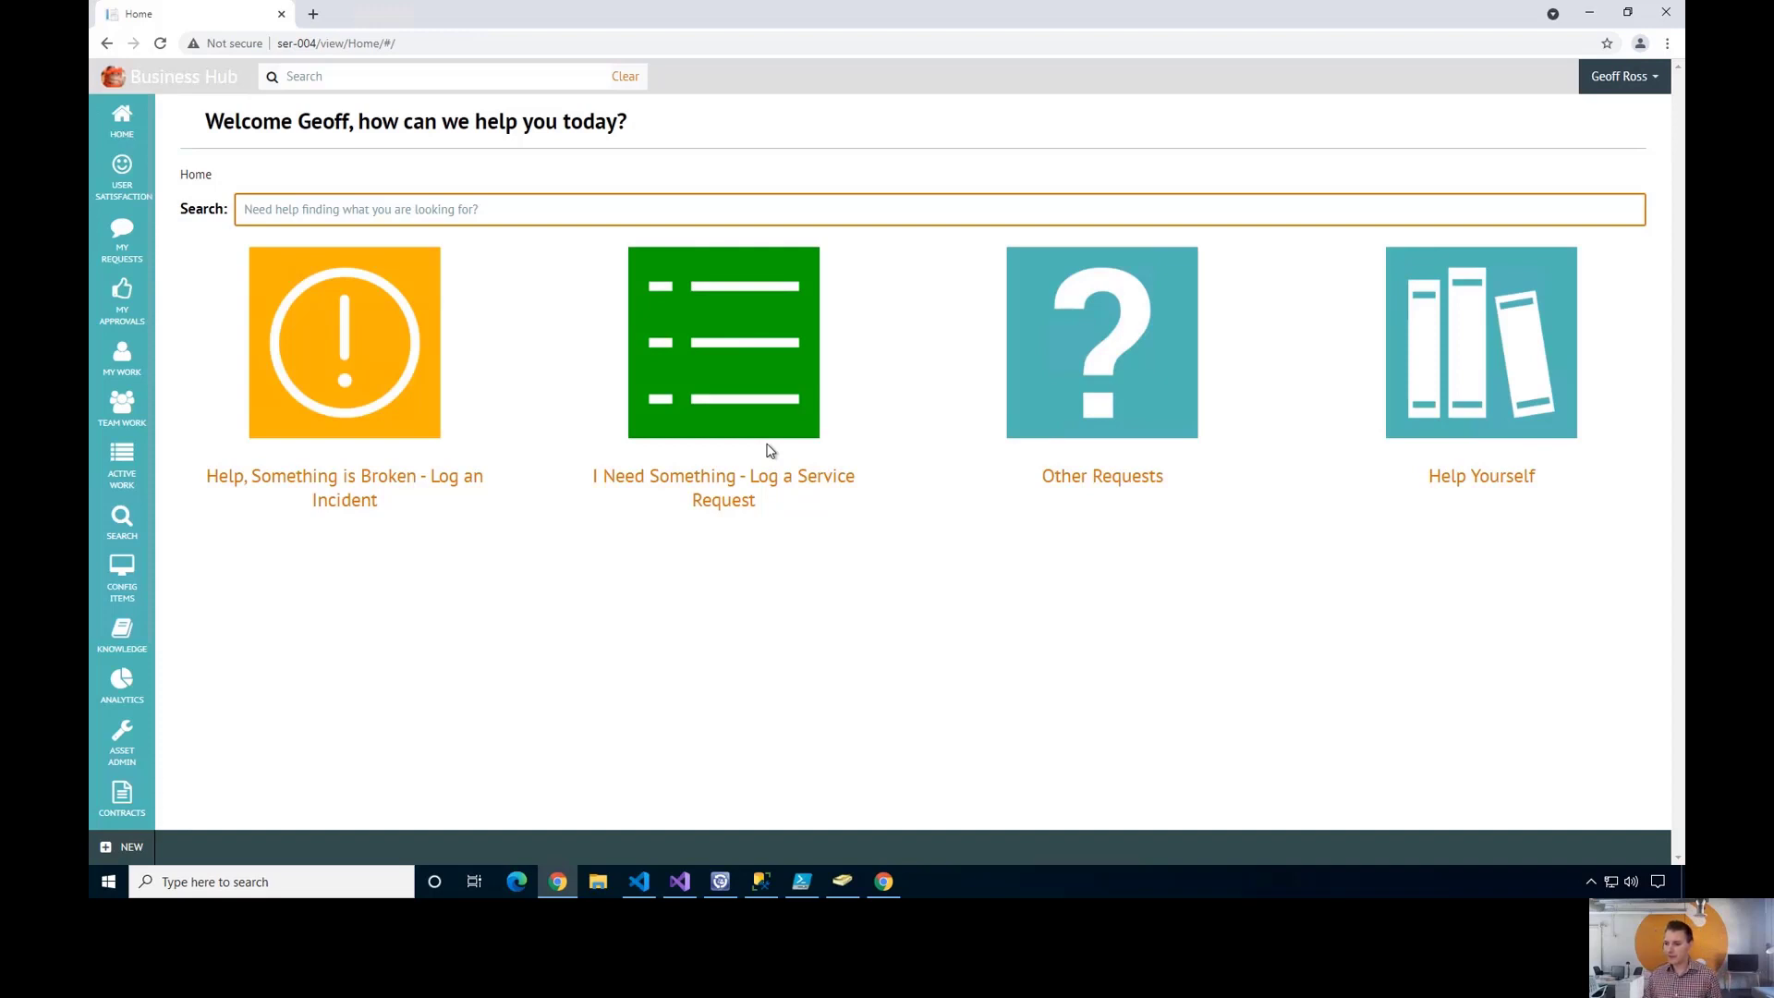
- Show the All Requestable Items list under Config Items
left_click(123, 579)
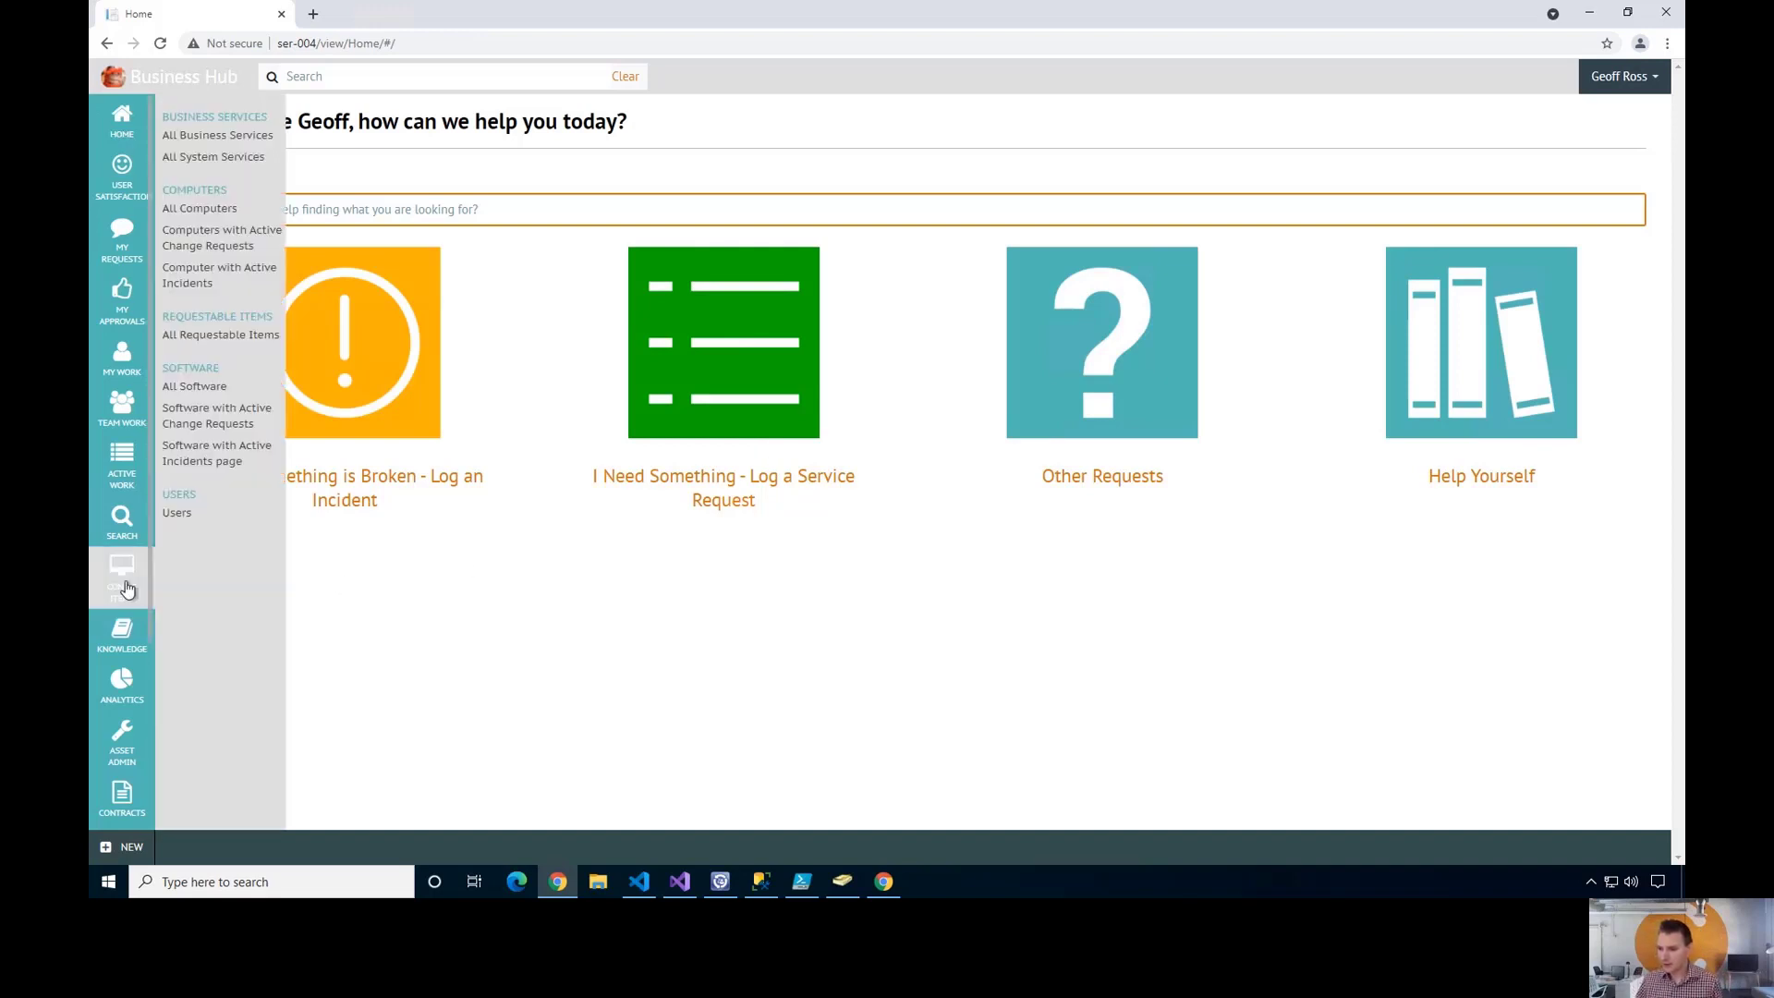
left_click(207, 338)
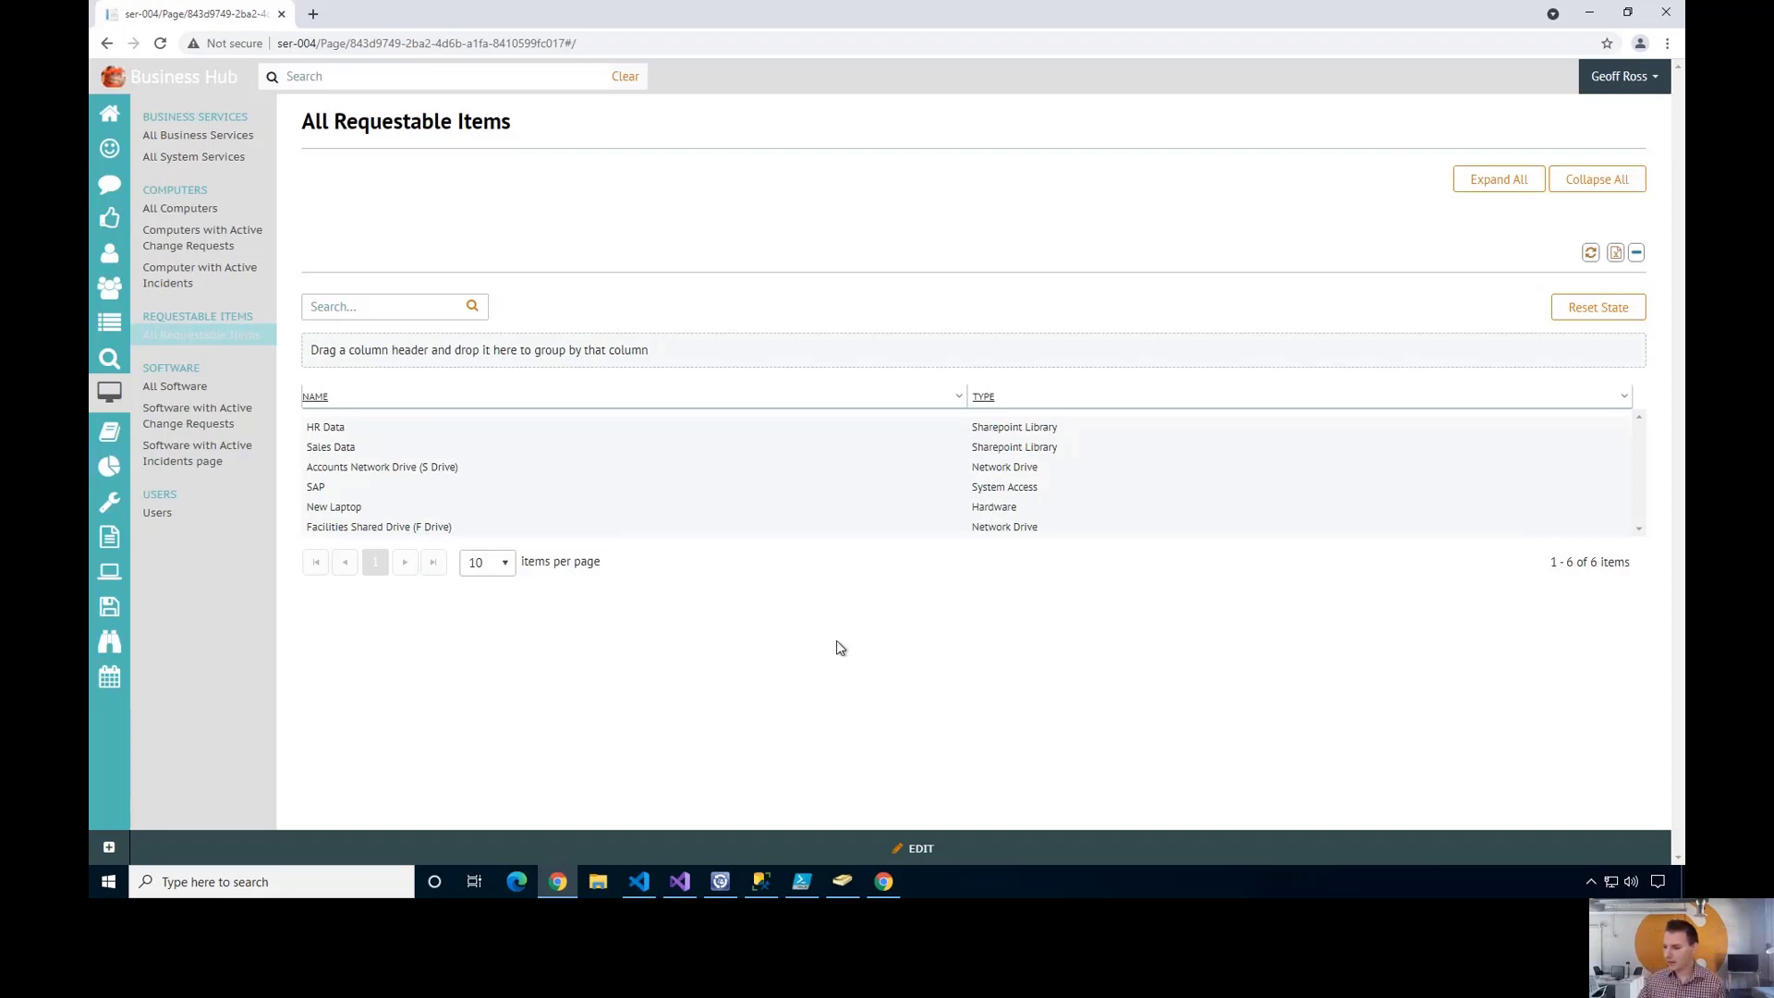
- Open the Sales Data item and review its name and AD group Sales-Data-SharepointGroup
left_click(520, 455)
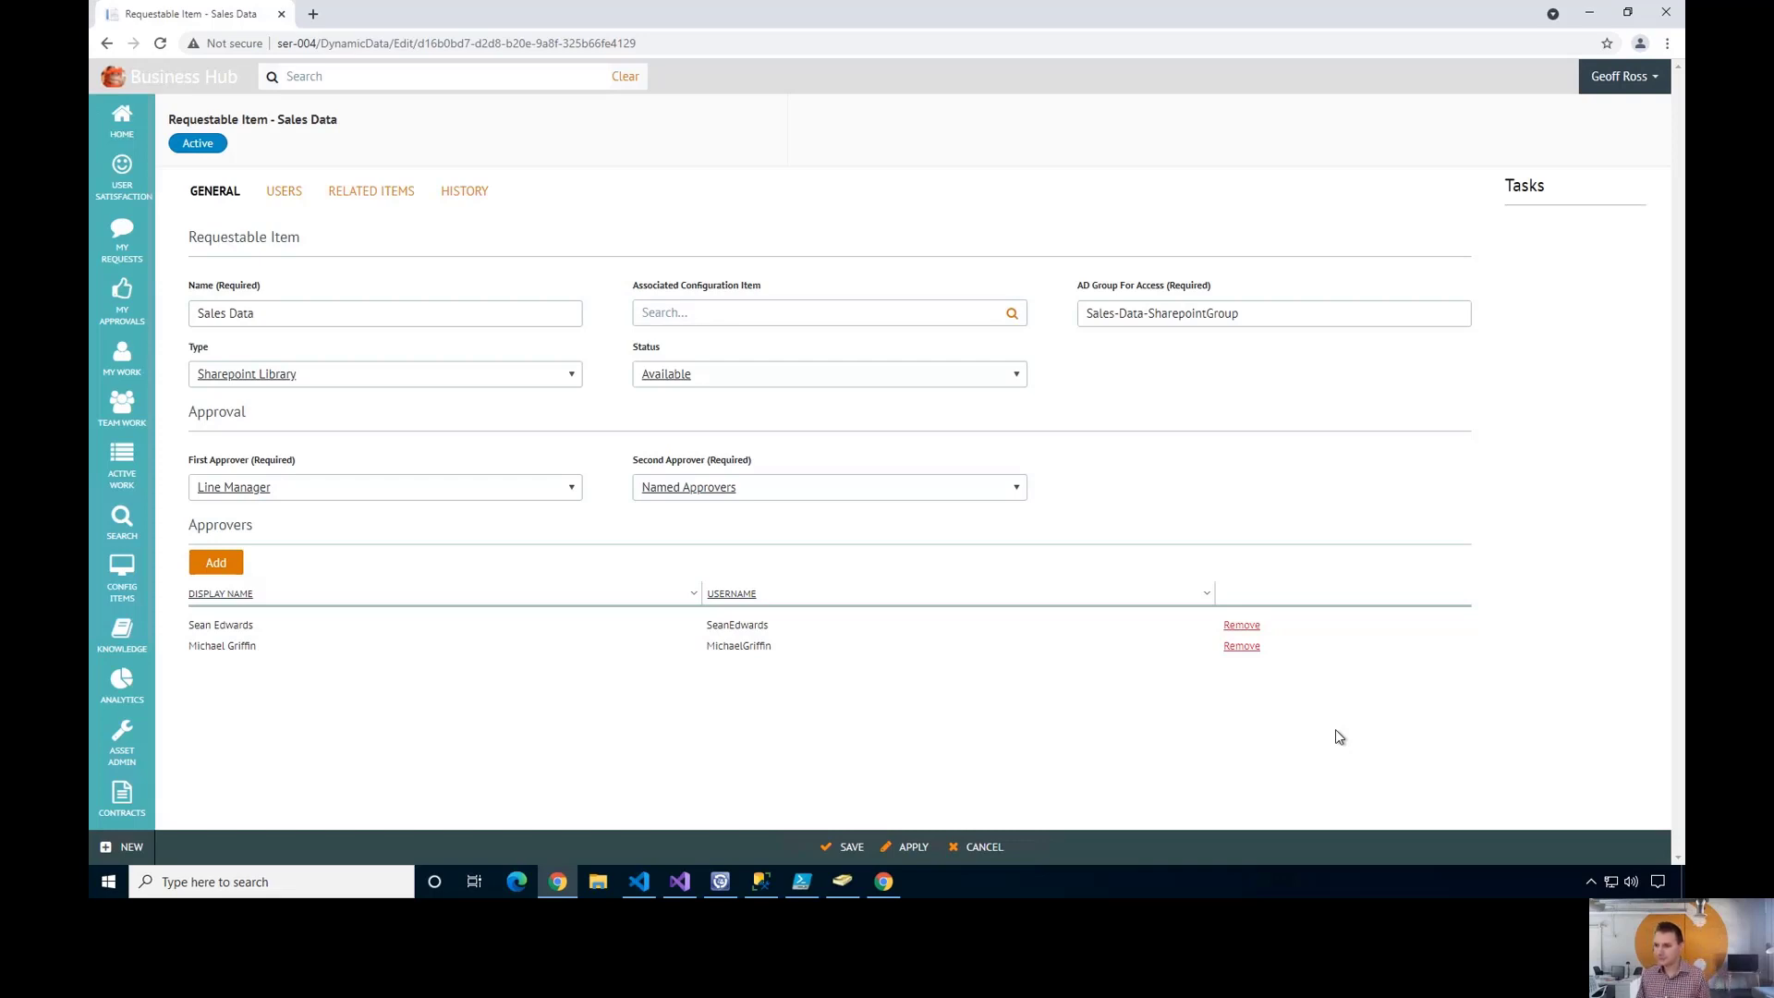
left_click(359, 320)
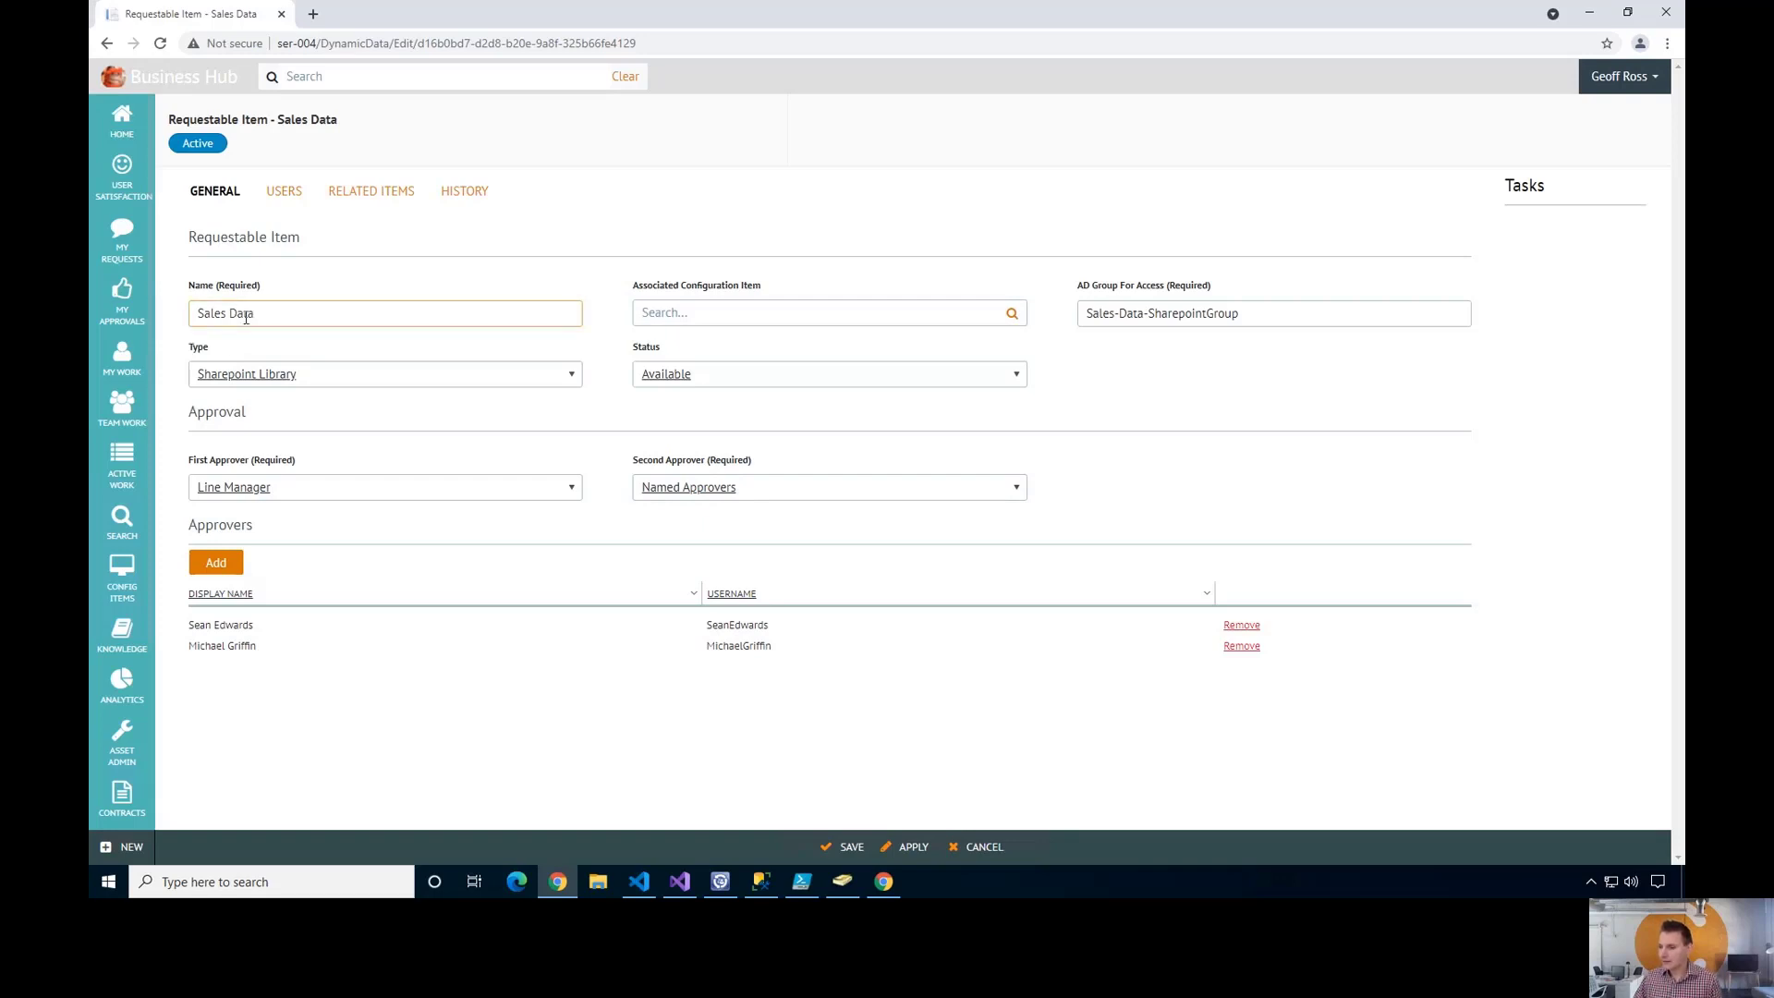
left_click(208, 343)
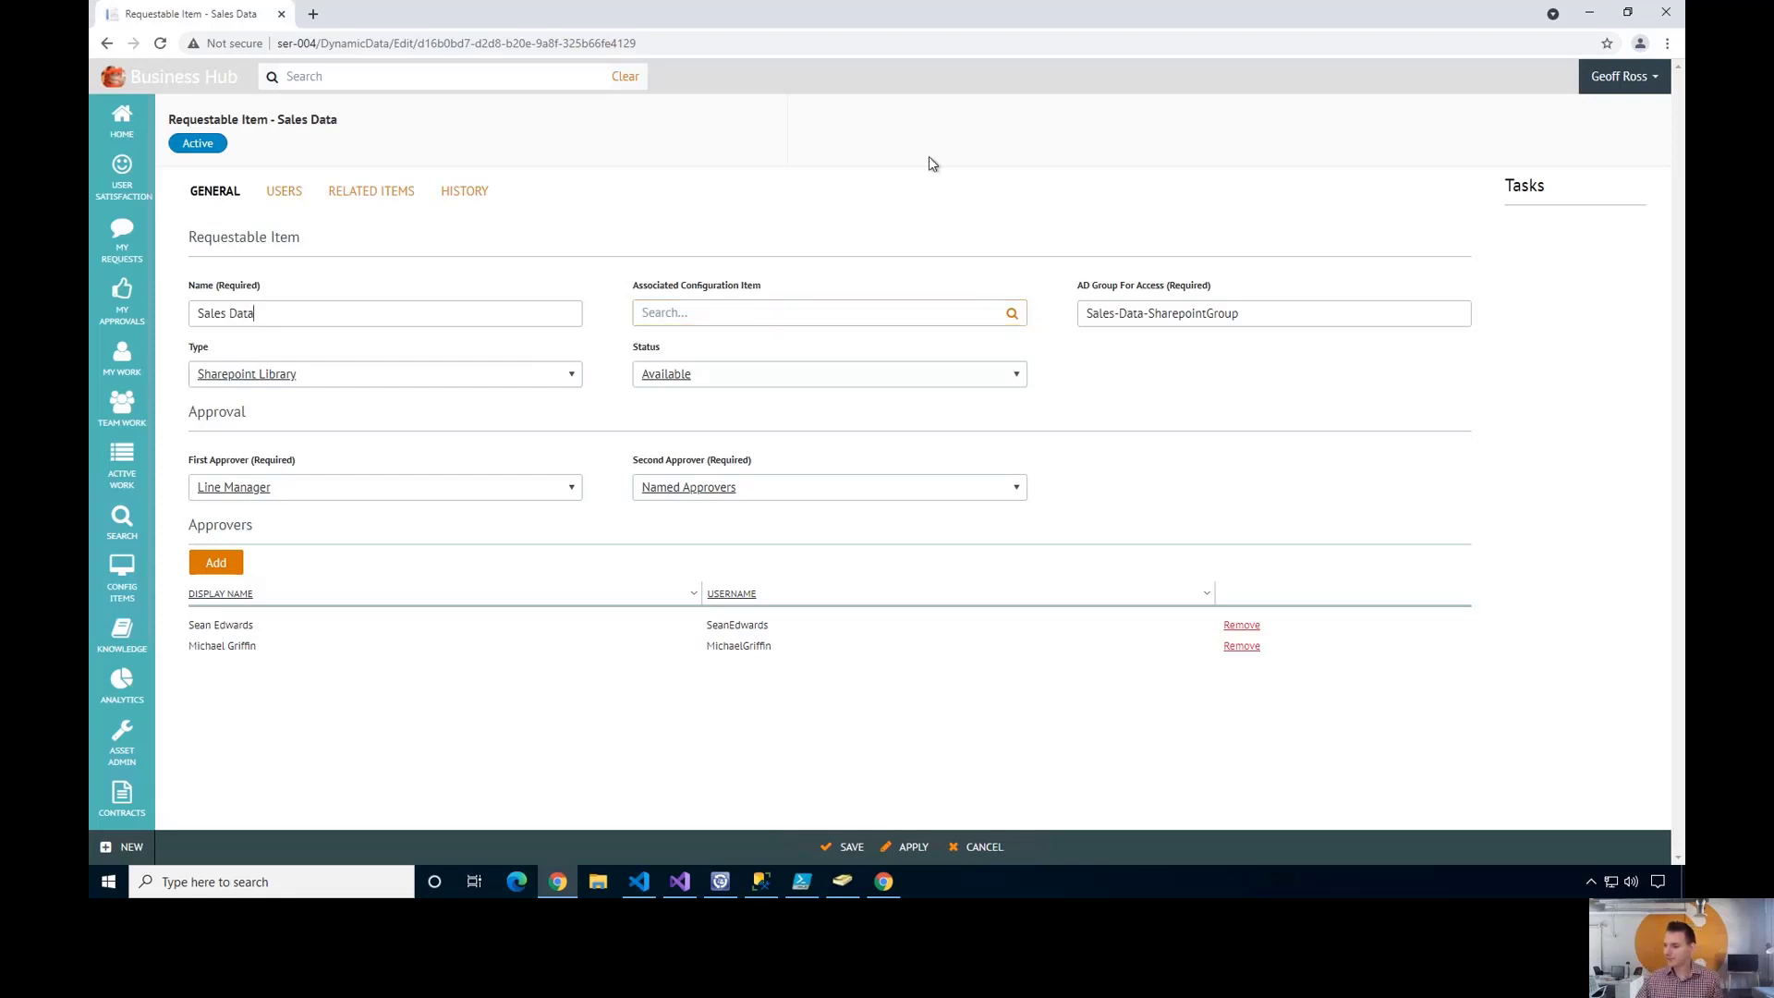
left_click_drag(1269, 319, 1058, 317)
left_click(1272, 313)
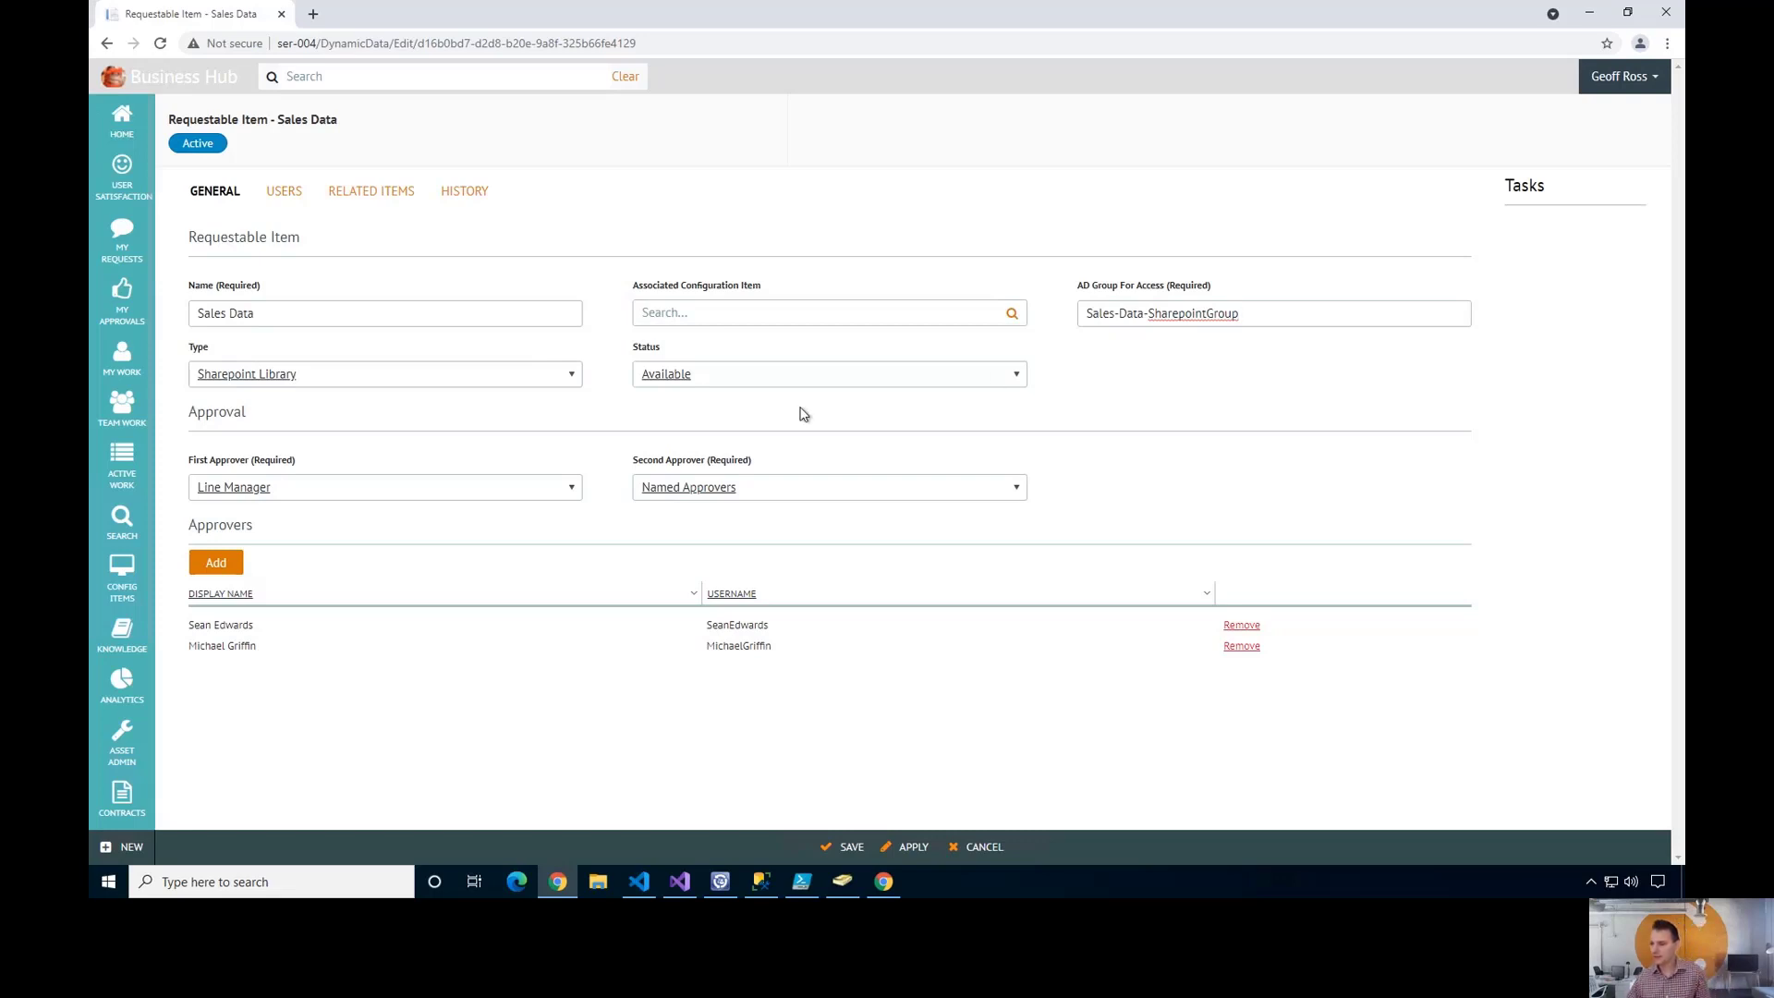
left_click(573, 375)
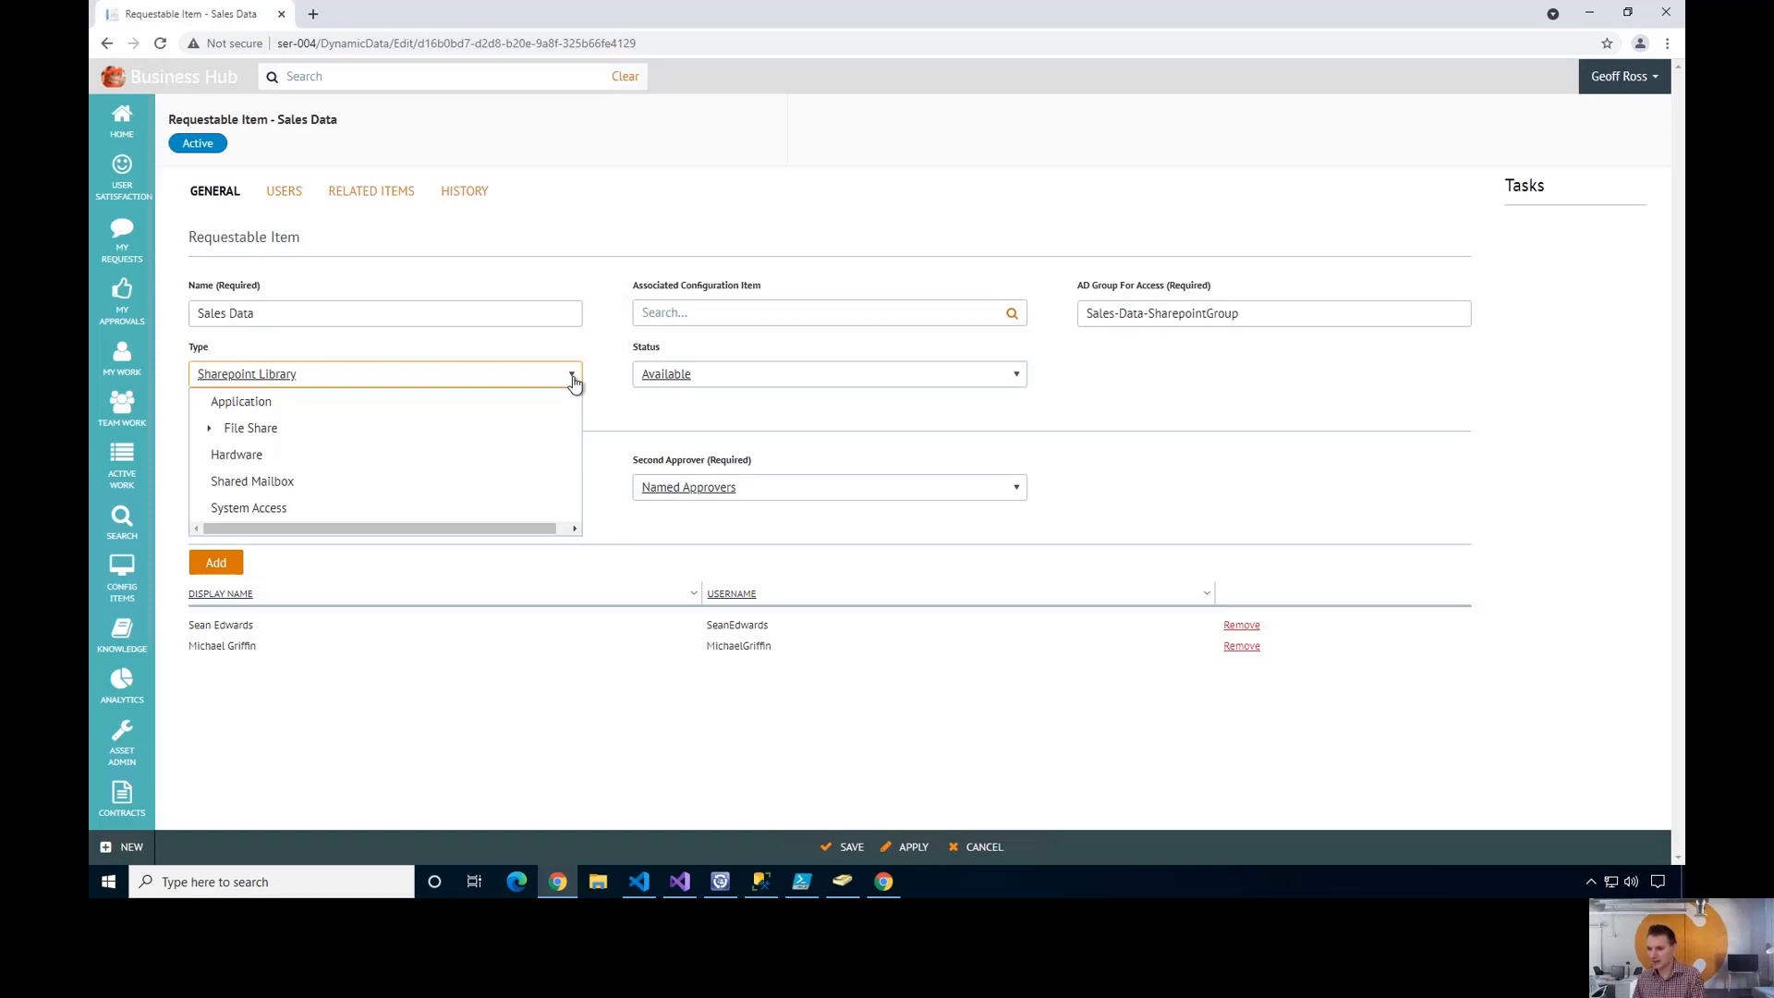
left_click(208, 430)
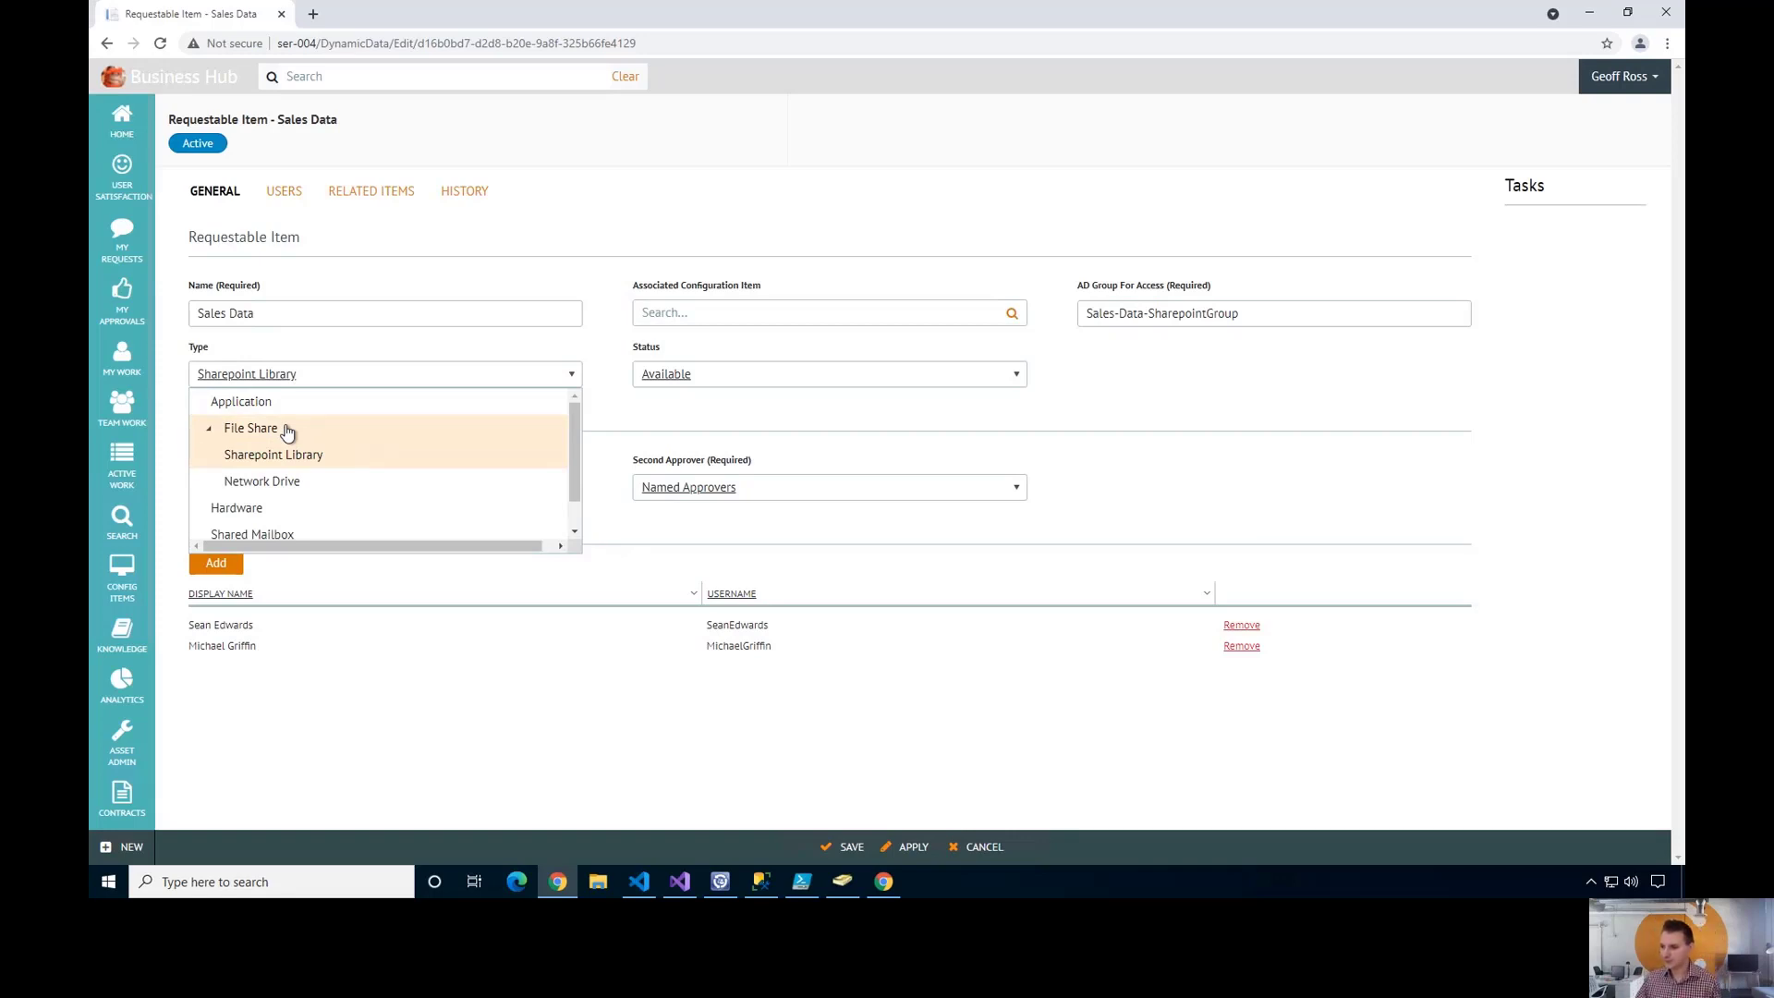
left_click(611, 423)
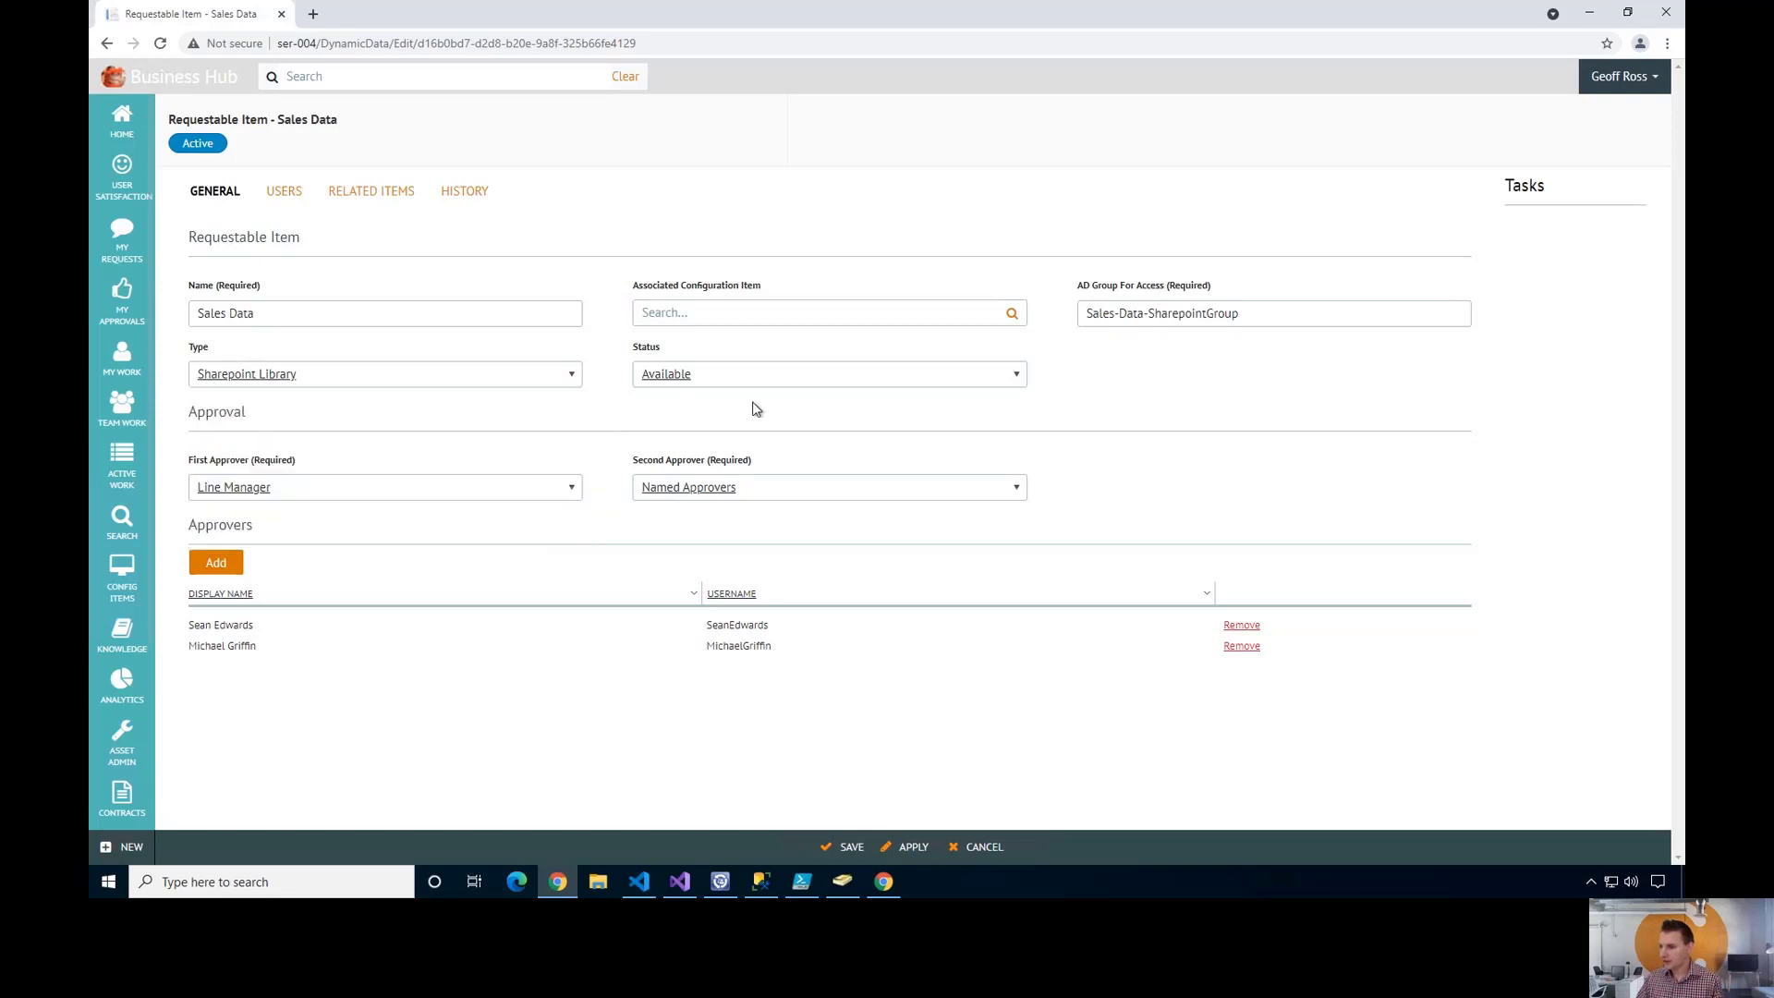
left_click(1016, 378)
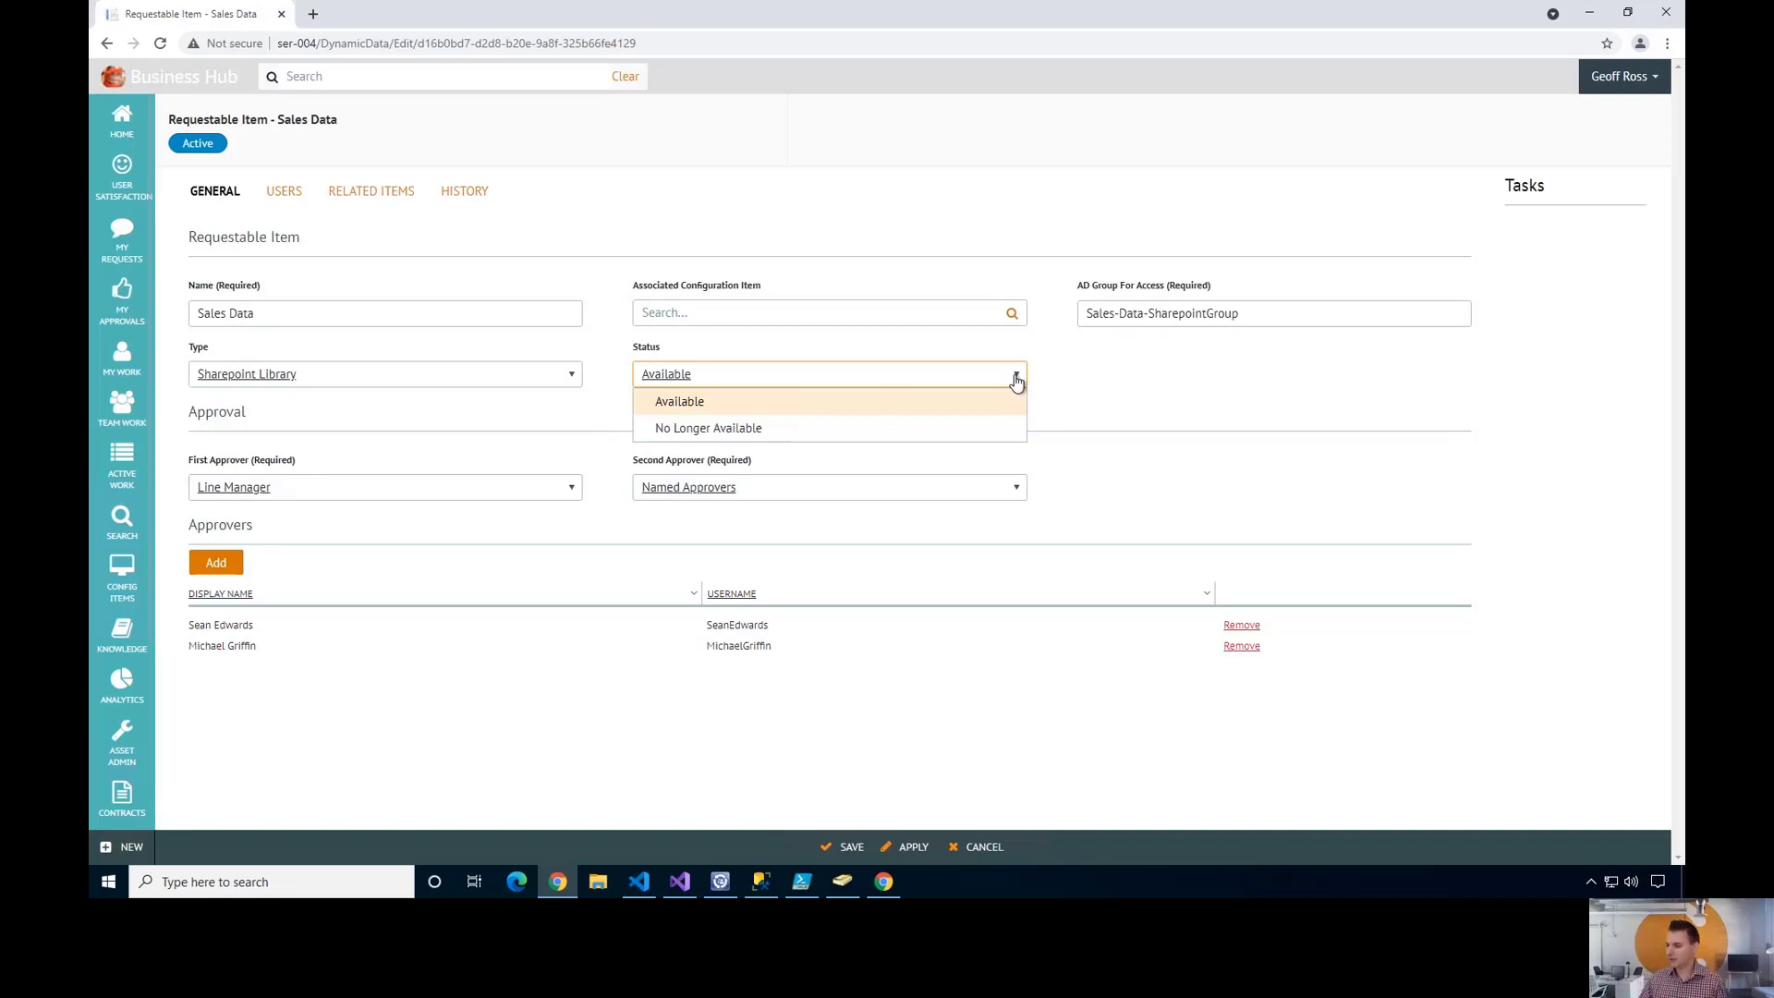
left_click(1112, 381)
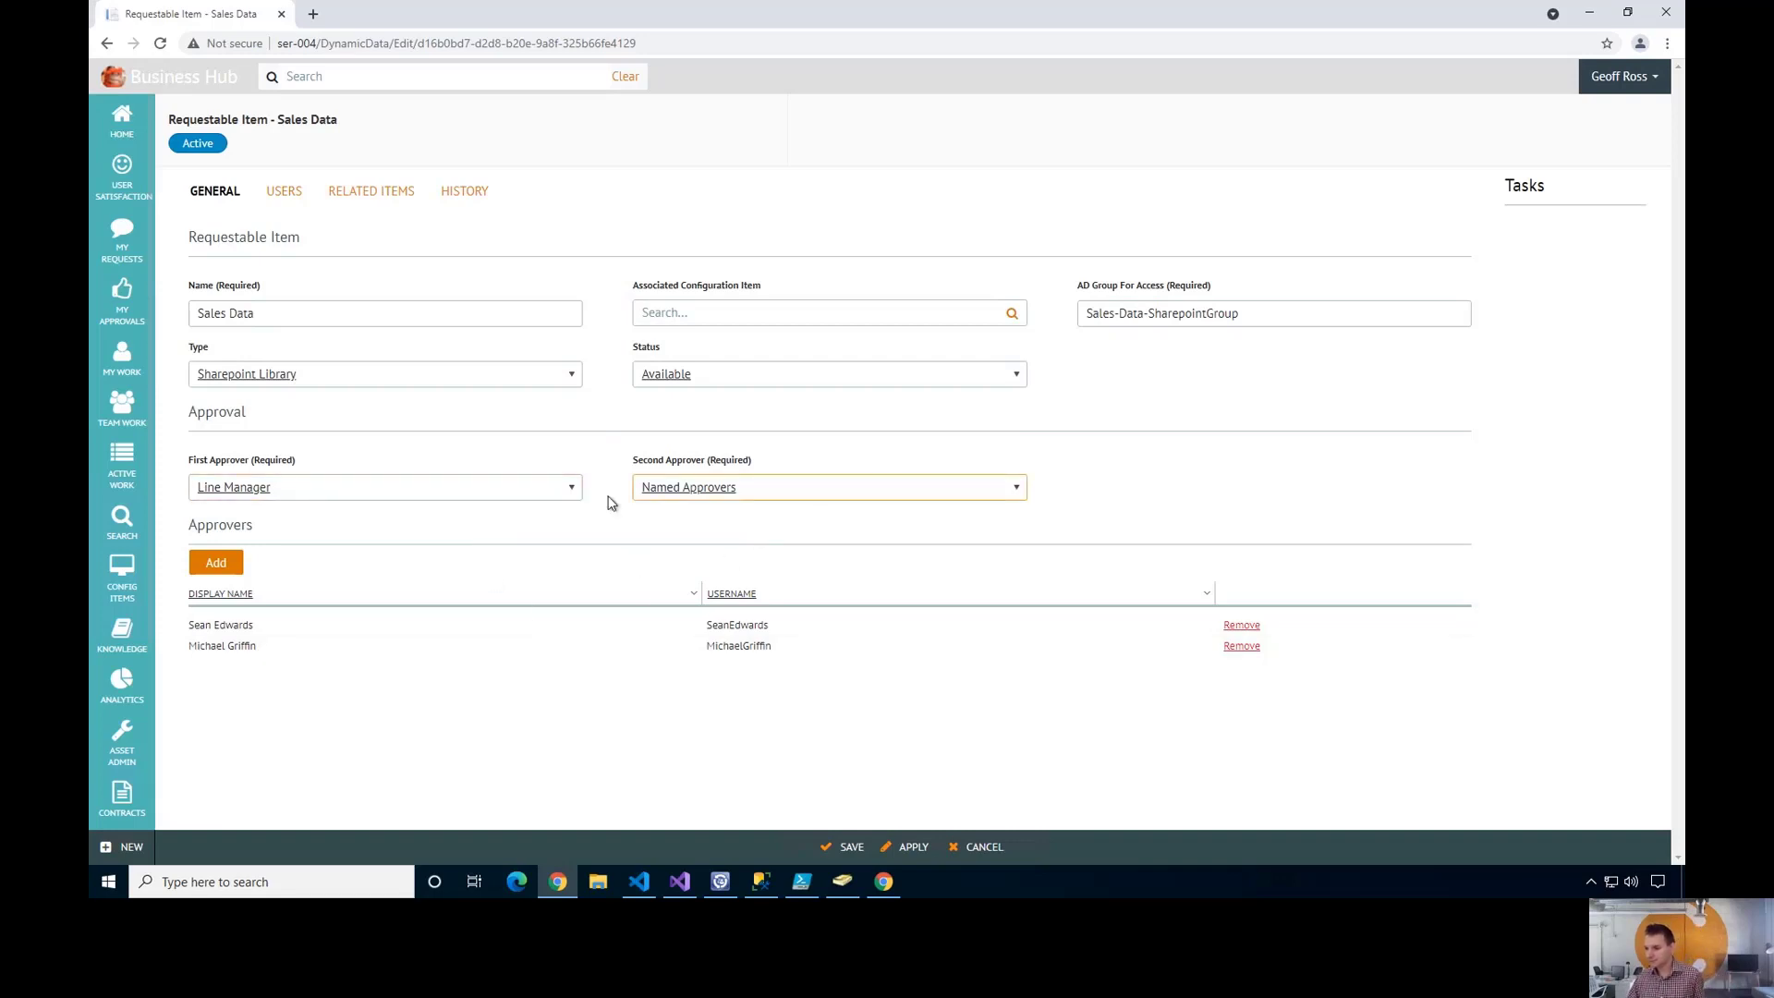
left_click(570, 495)
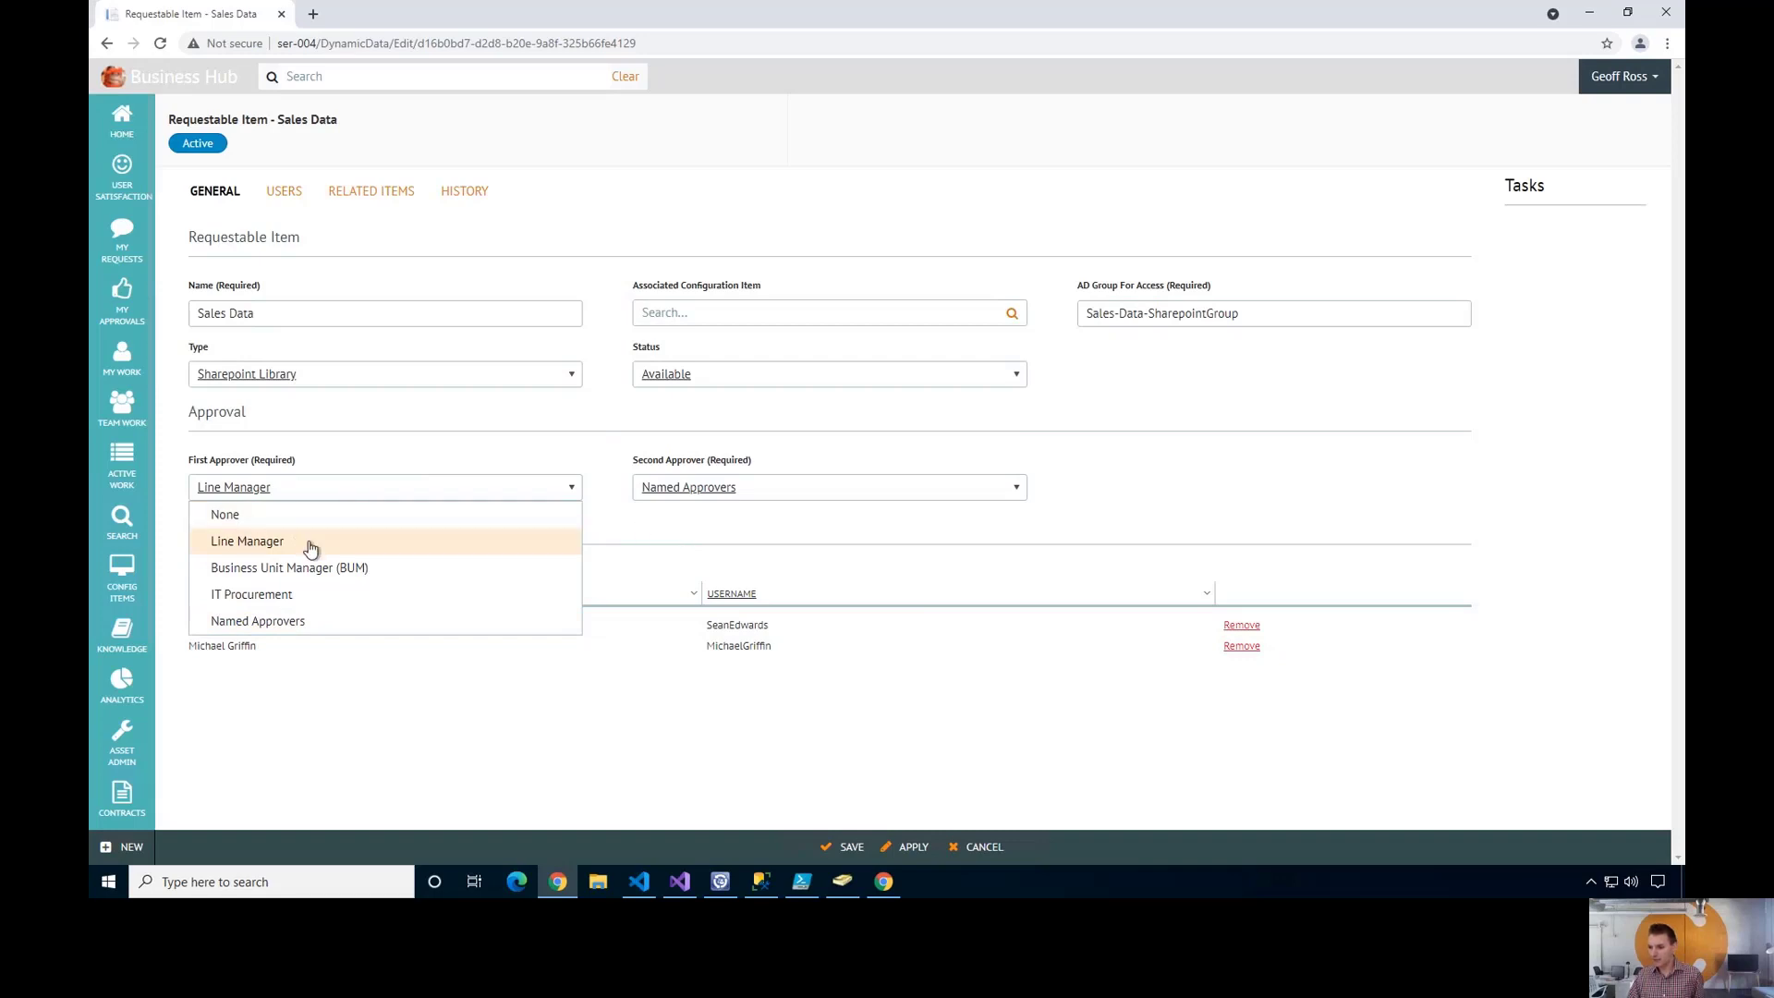
left_click(518, 539)
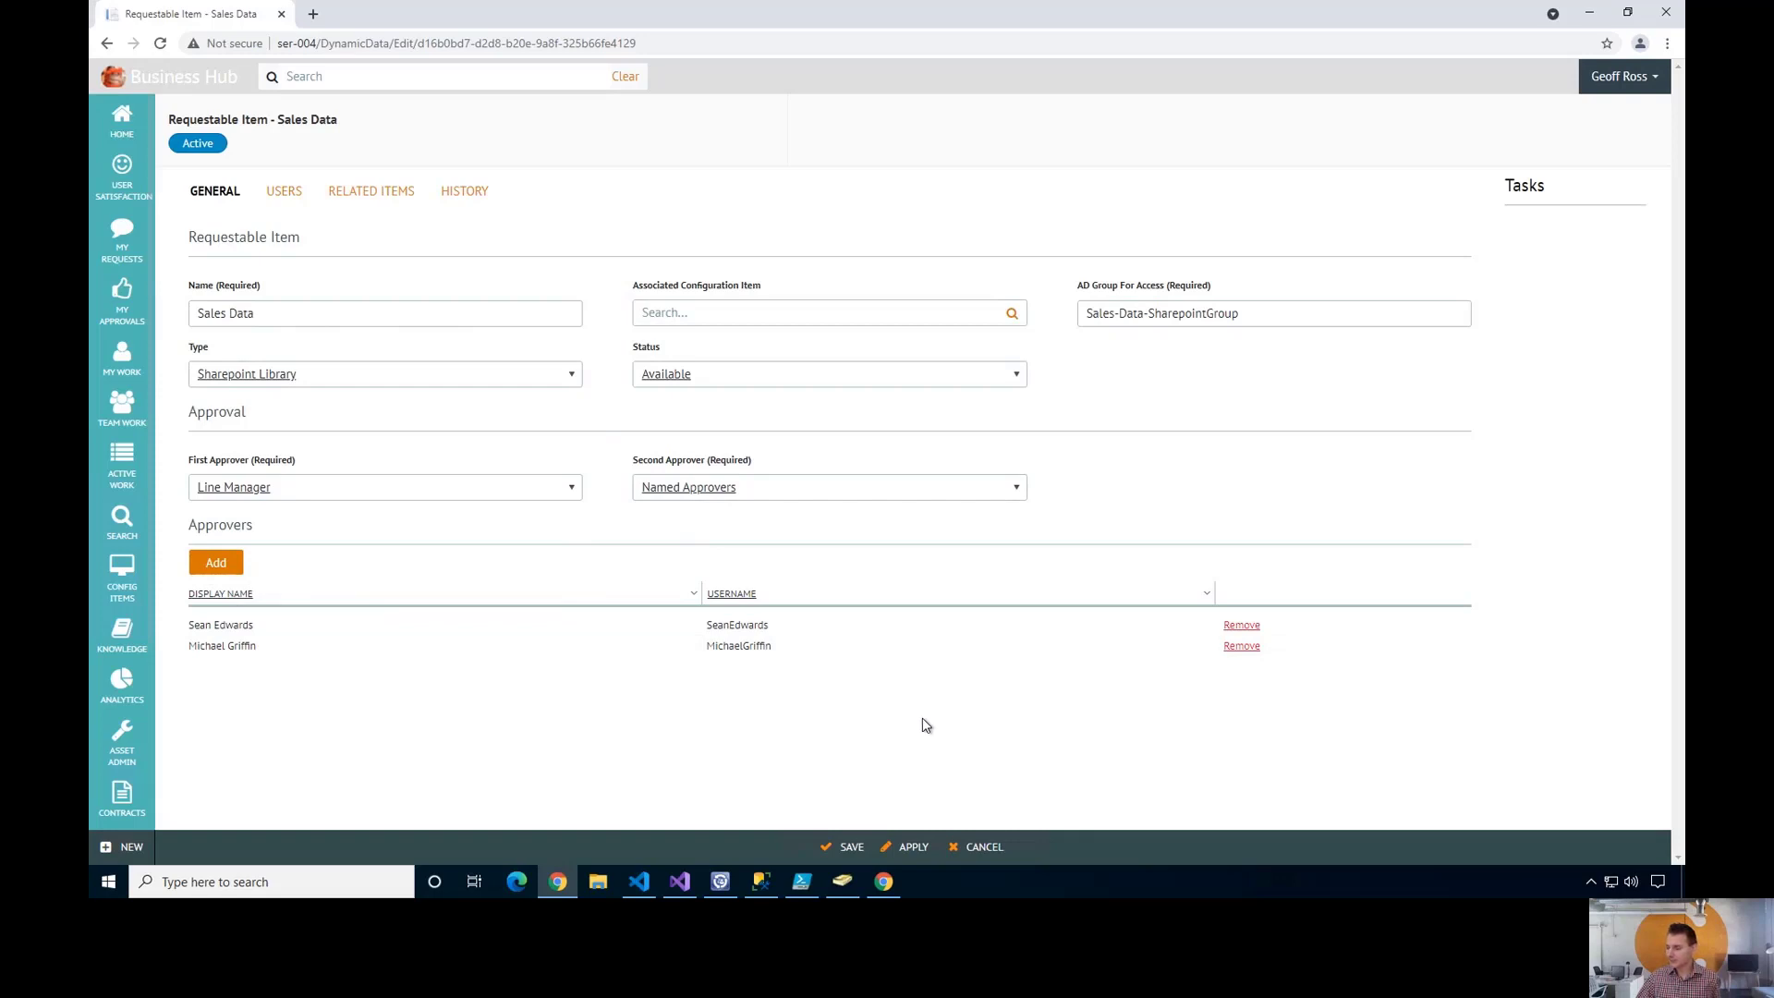
- Show the Sales Data item's Users tab, where the Users Given list is empty
left_click(284, 194)
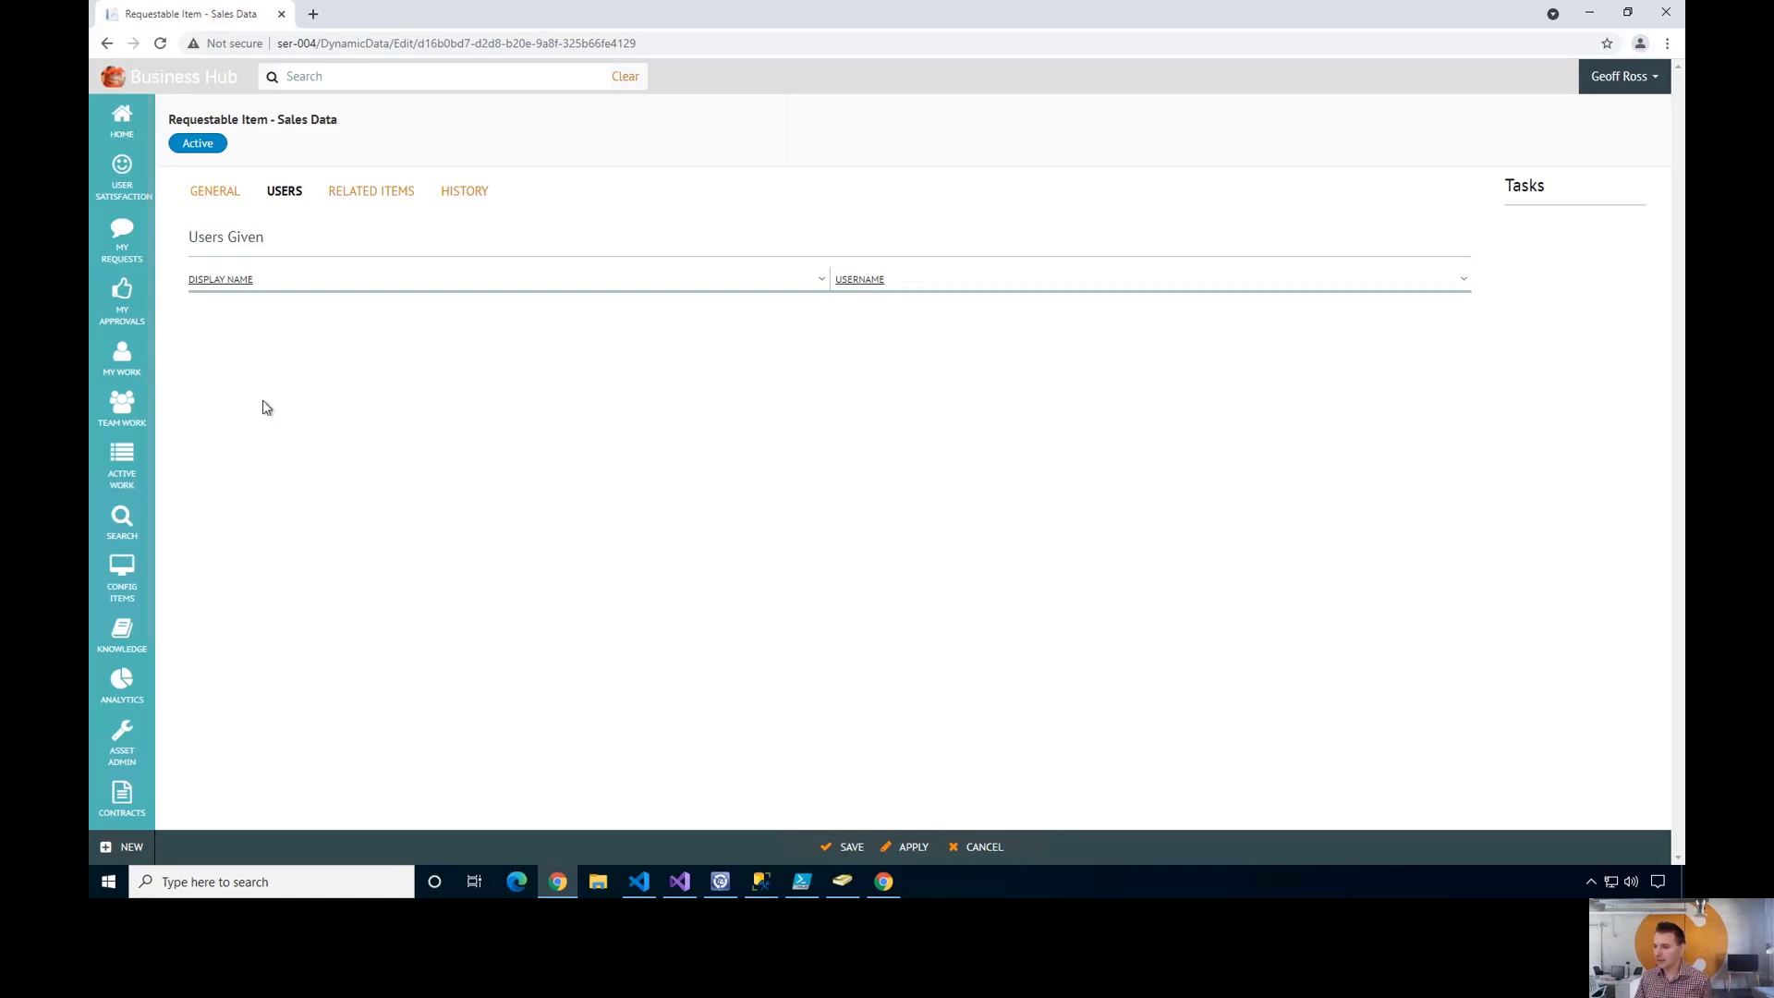
- Return to the Sales Data item's General tab showing its Line Manager and two approvers
left_click(214, 198)
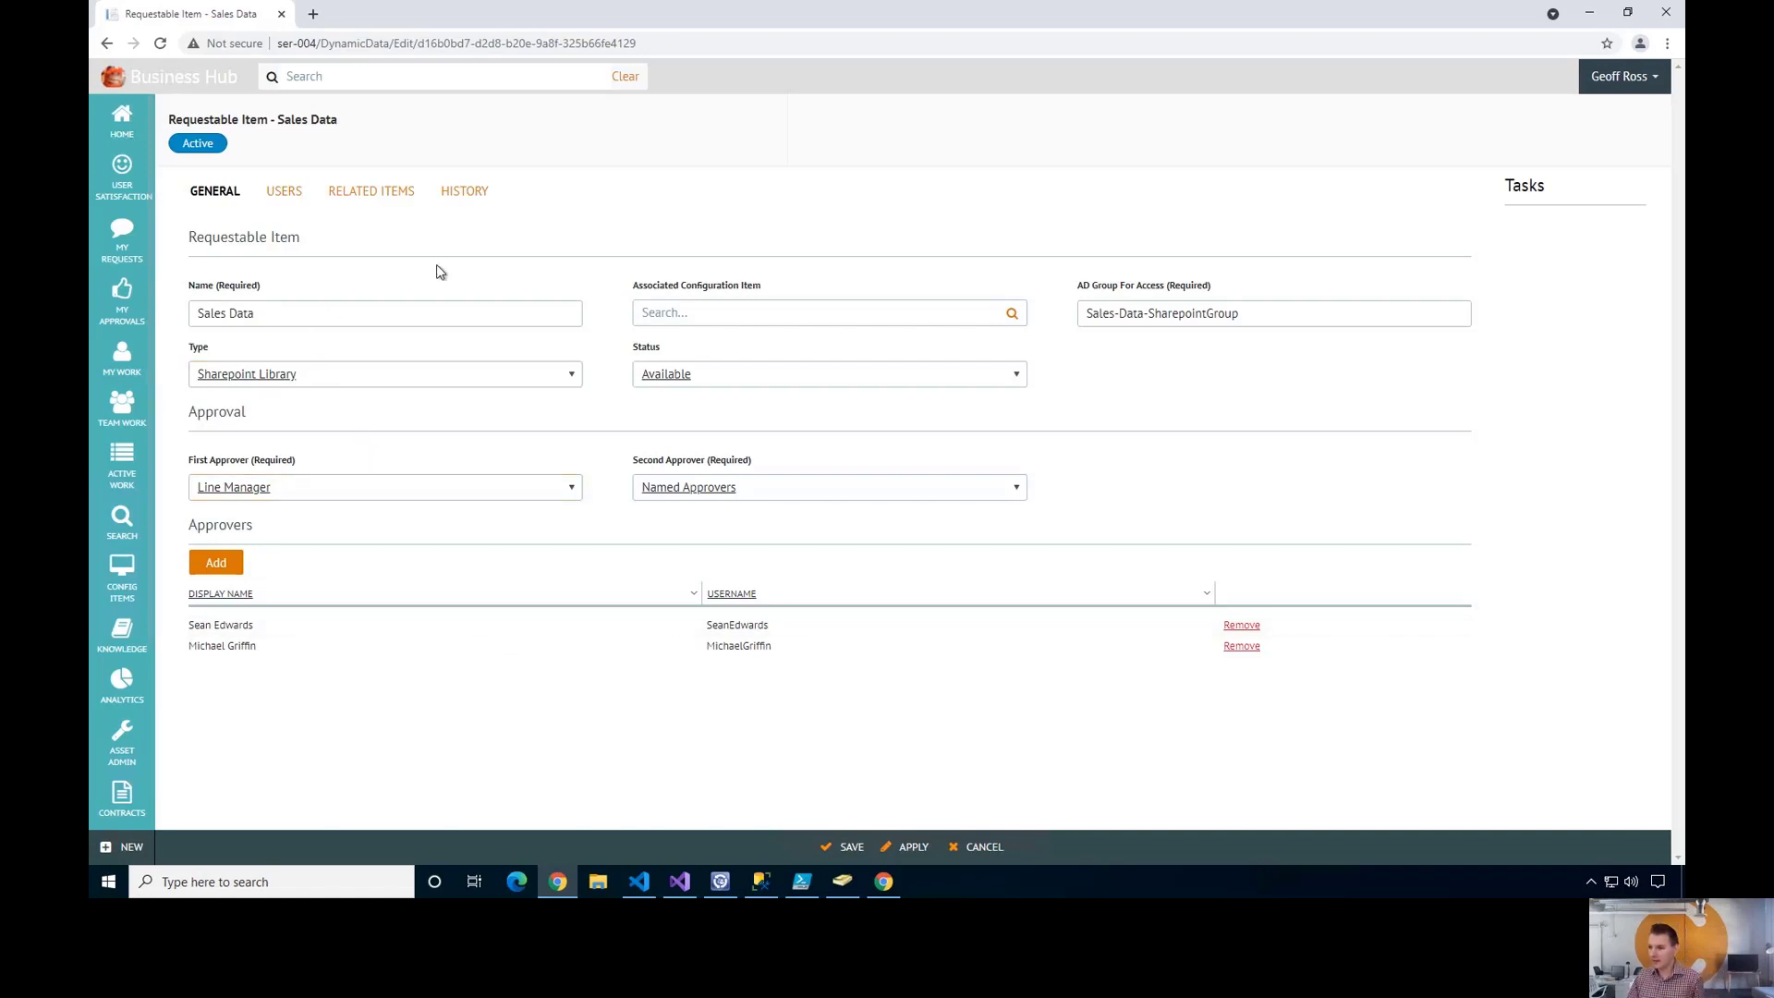
left_click(570, 377)
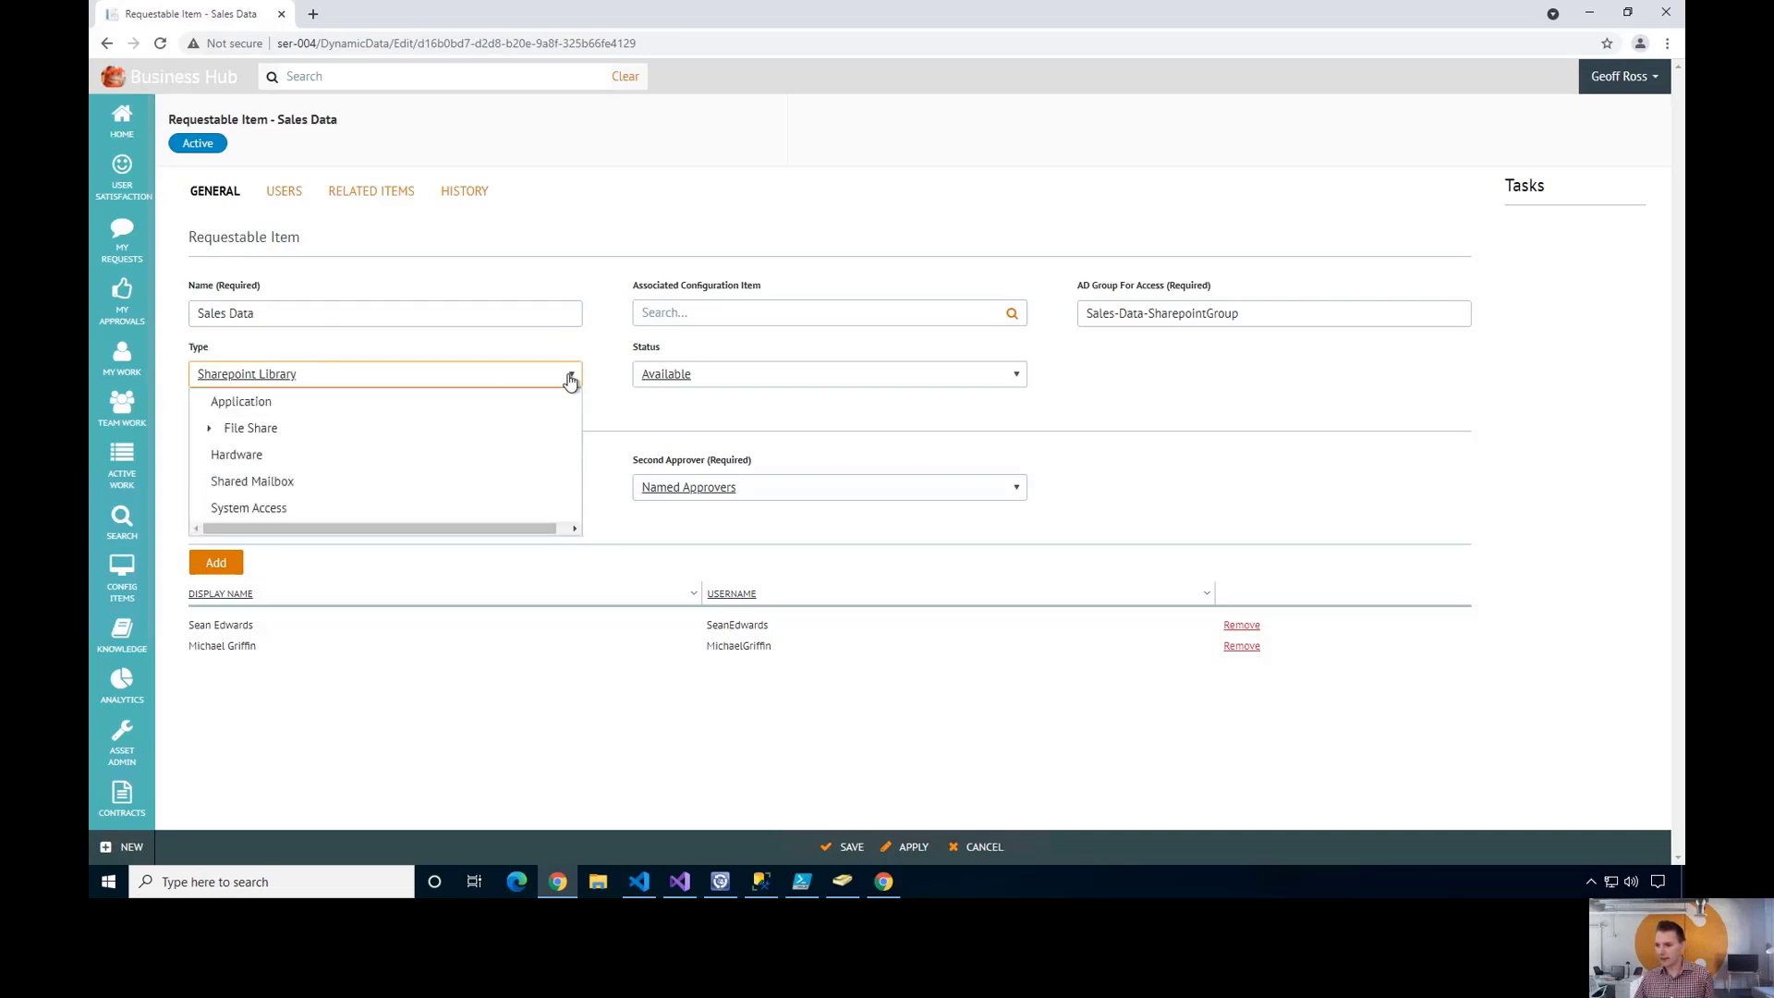
left_click(209, 429)
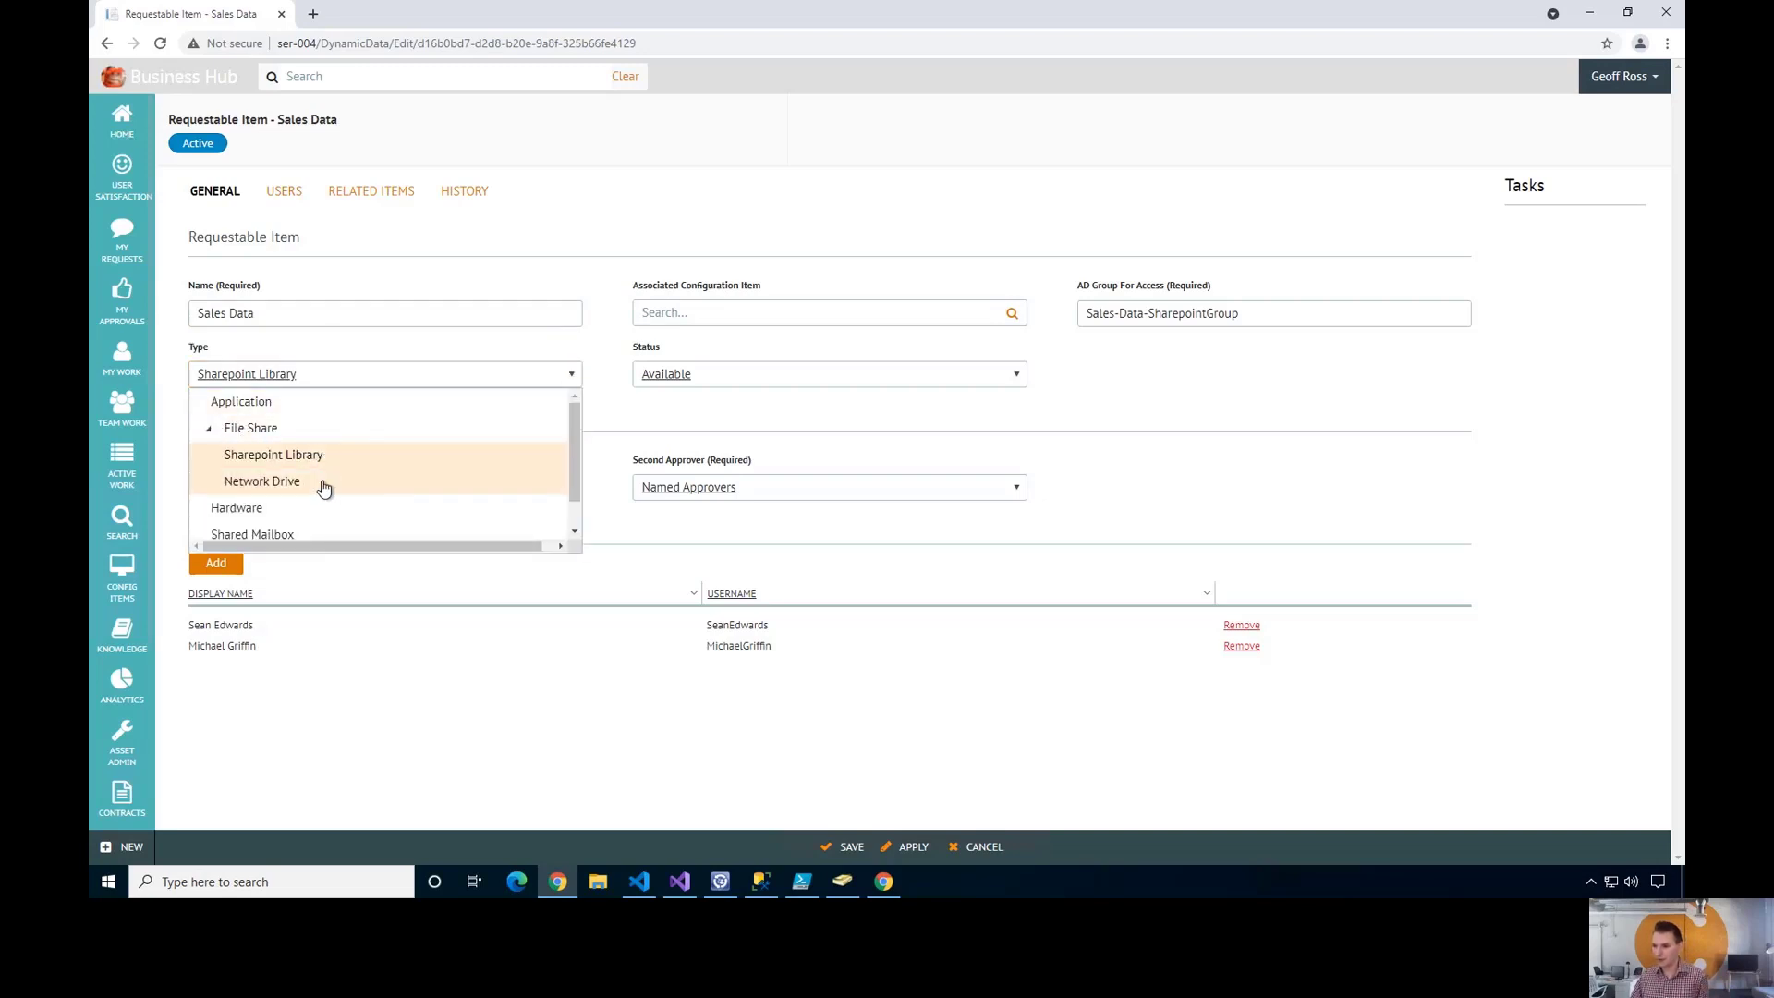
left_click(209, 429)
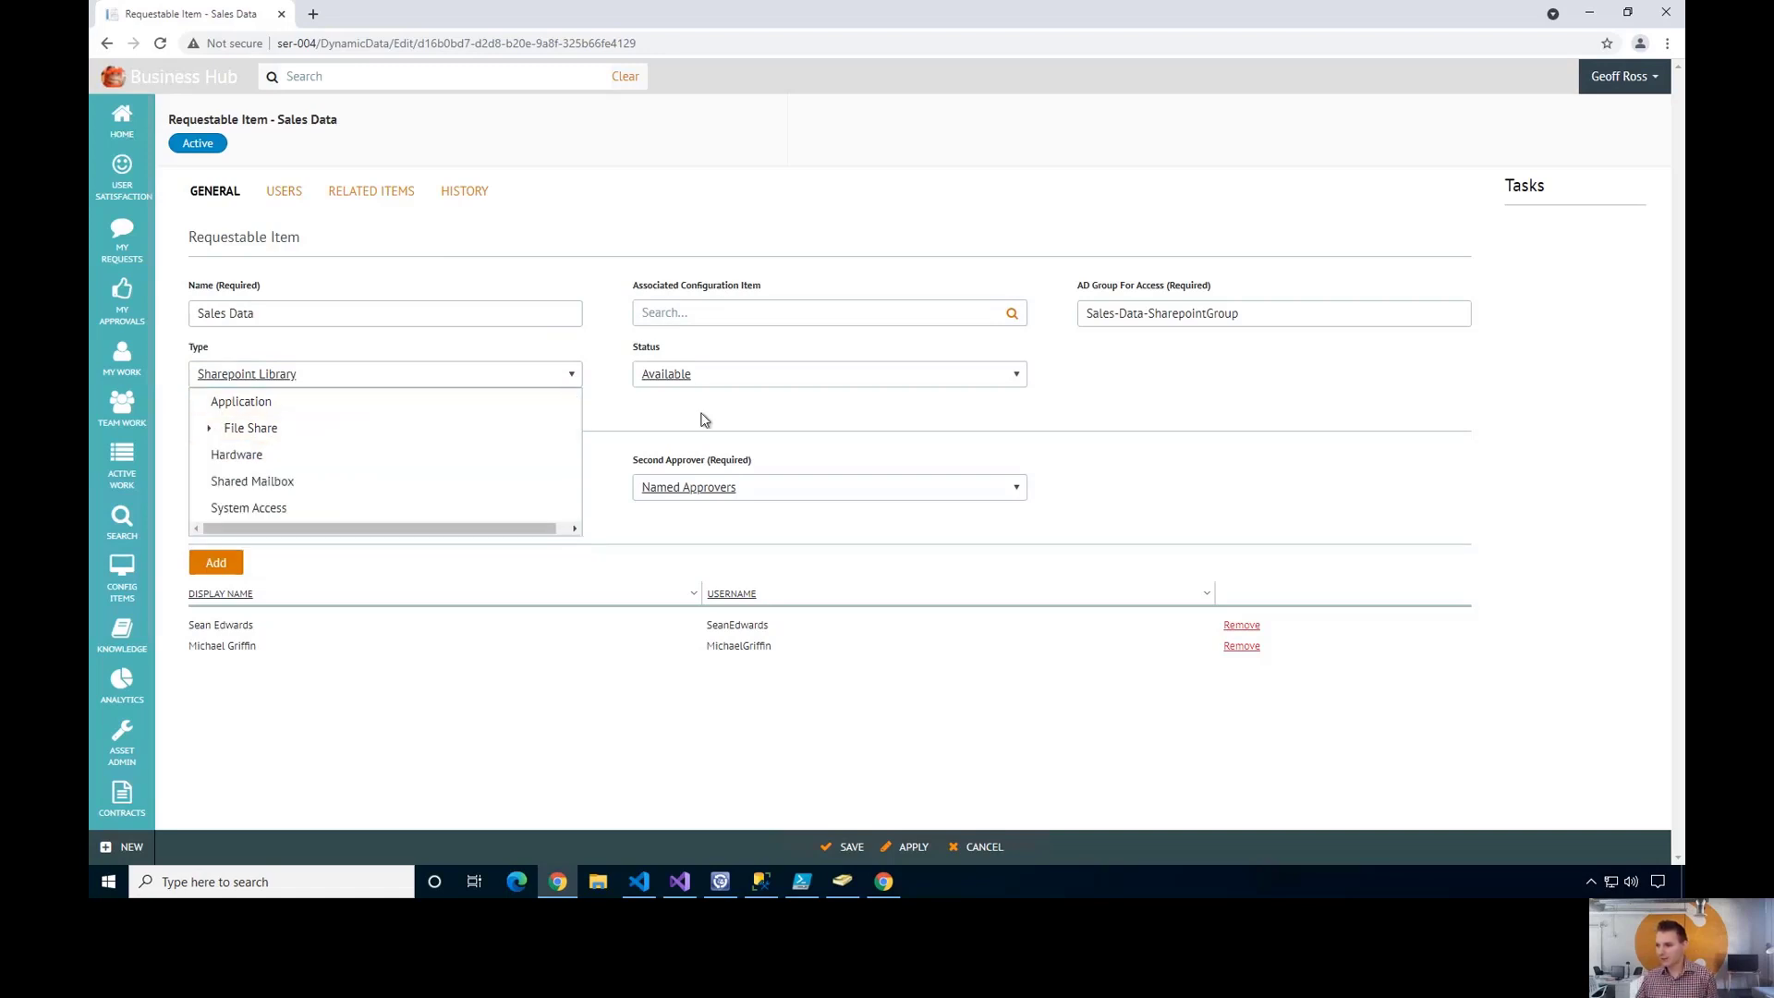
left_click(622, 418)
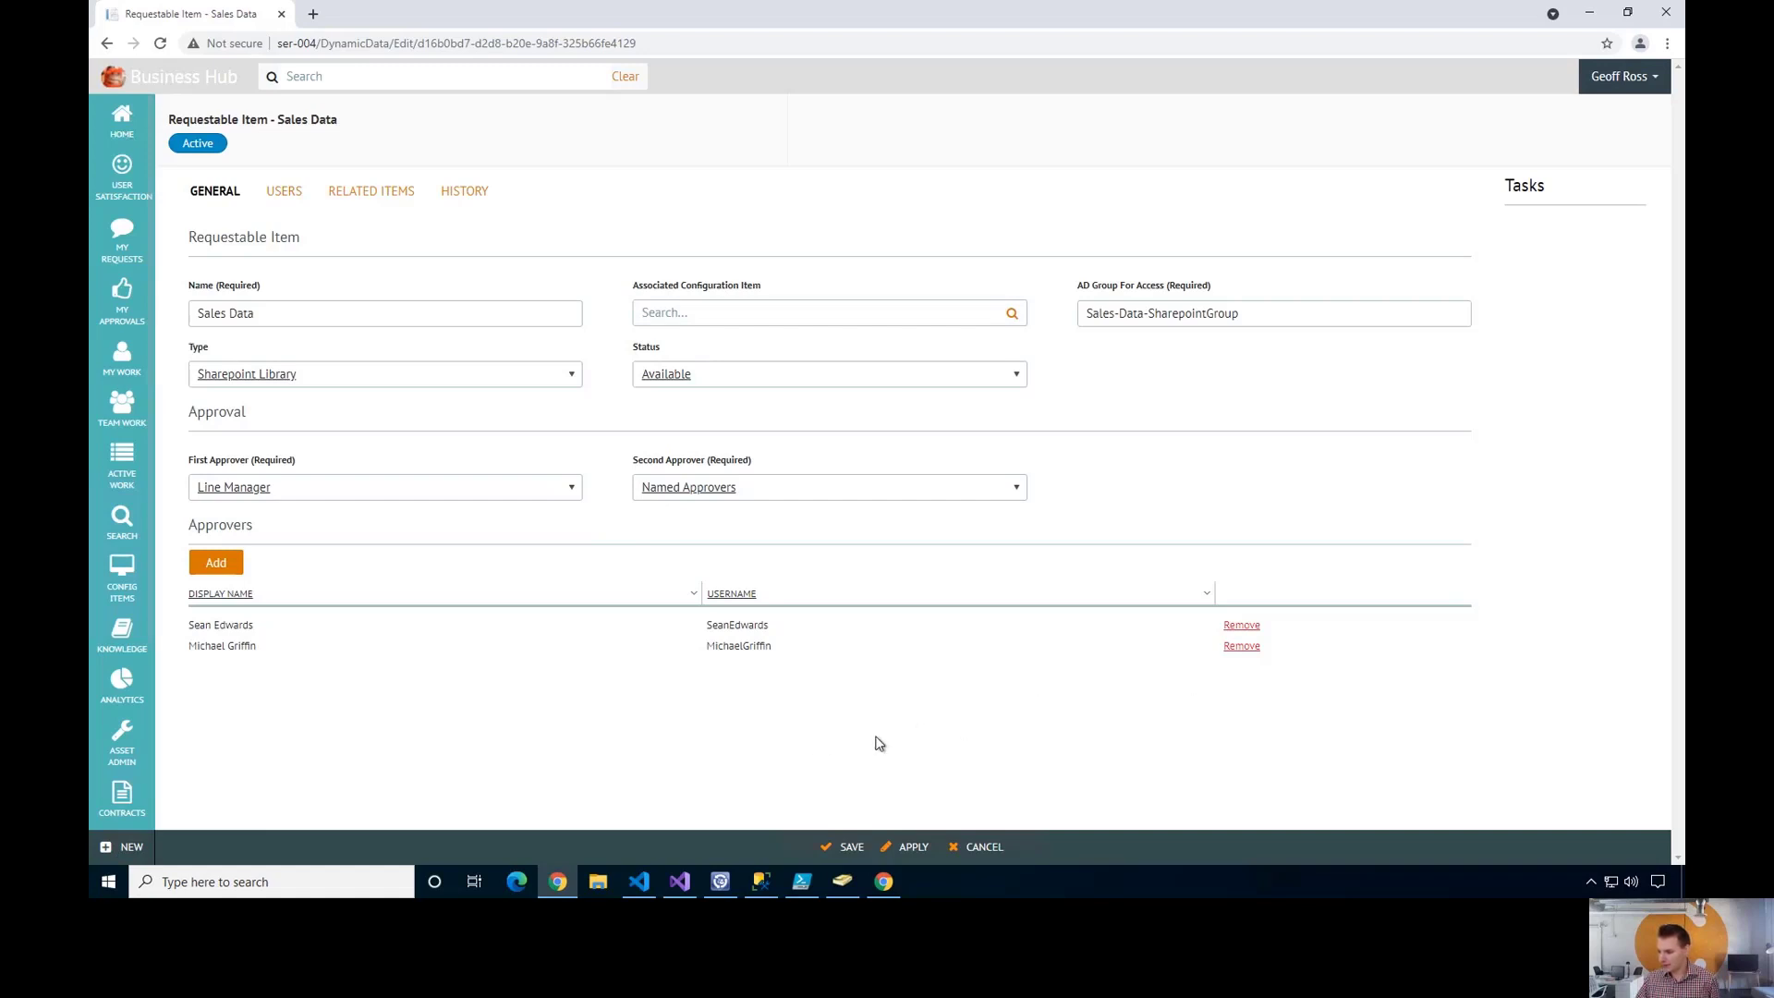
- Confirm in ADUC that the requesting user belongs only to Domain Users, then return to Business Hub
left_click(842, 881)
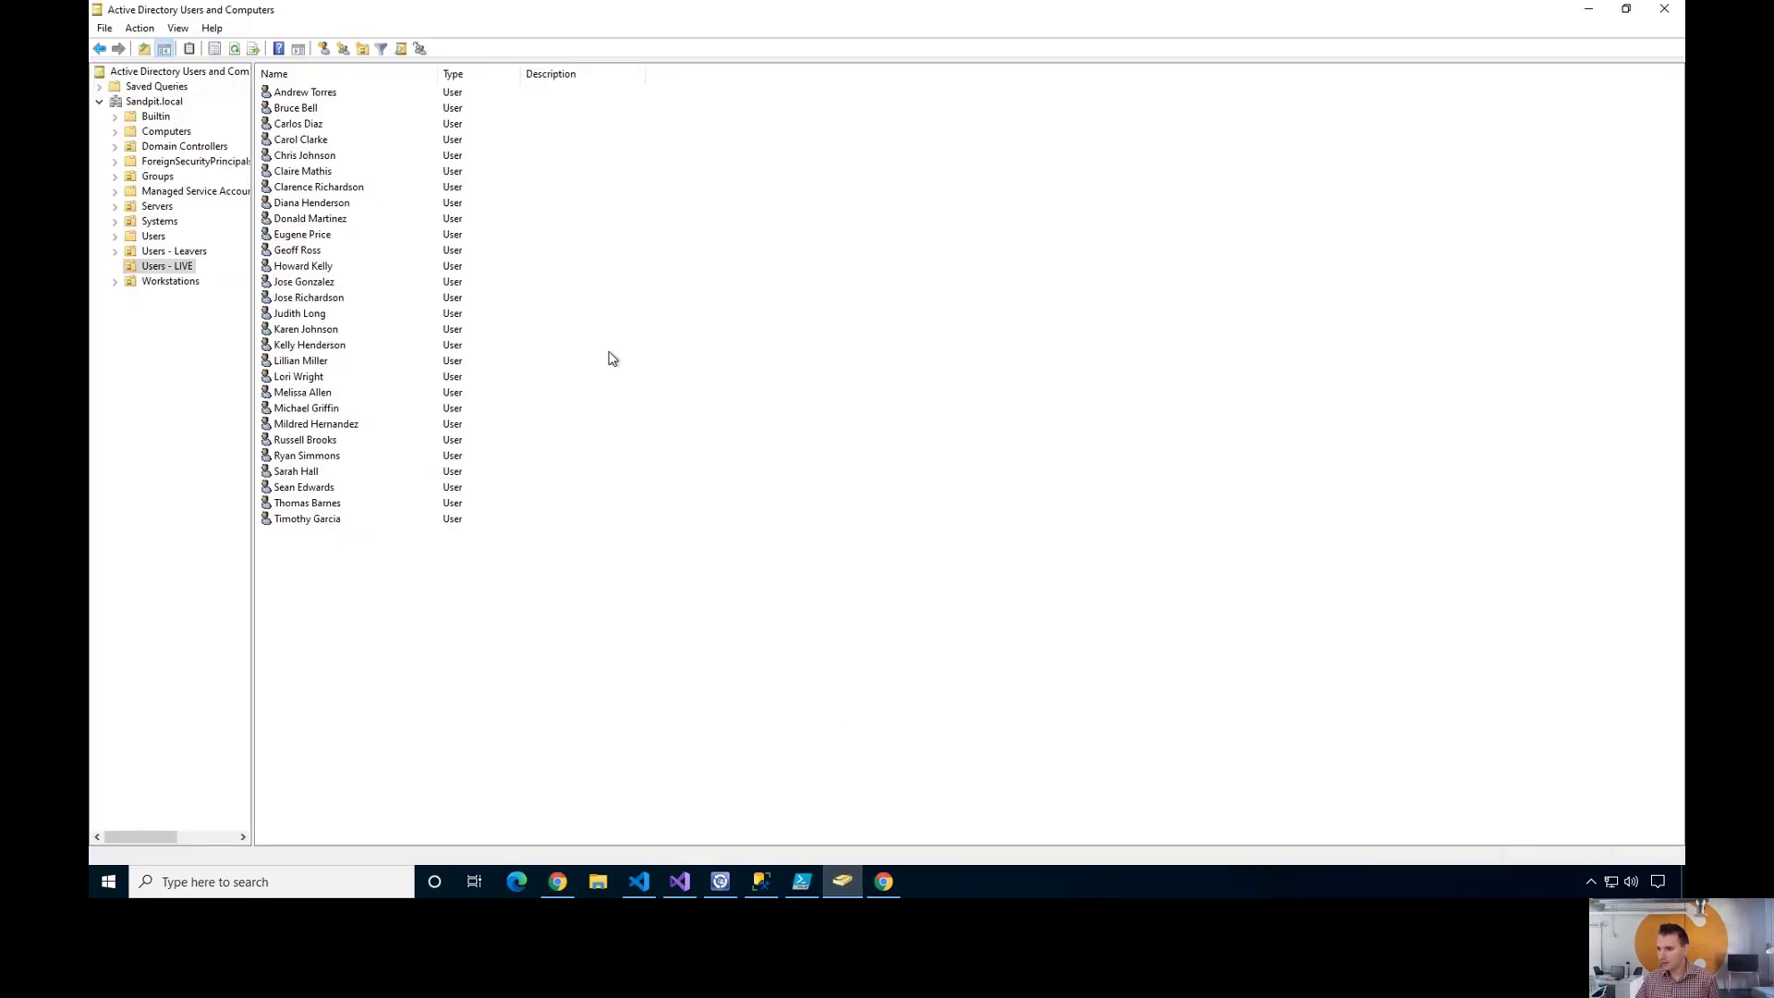
left_click(303, 173)
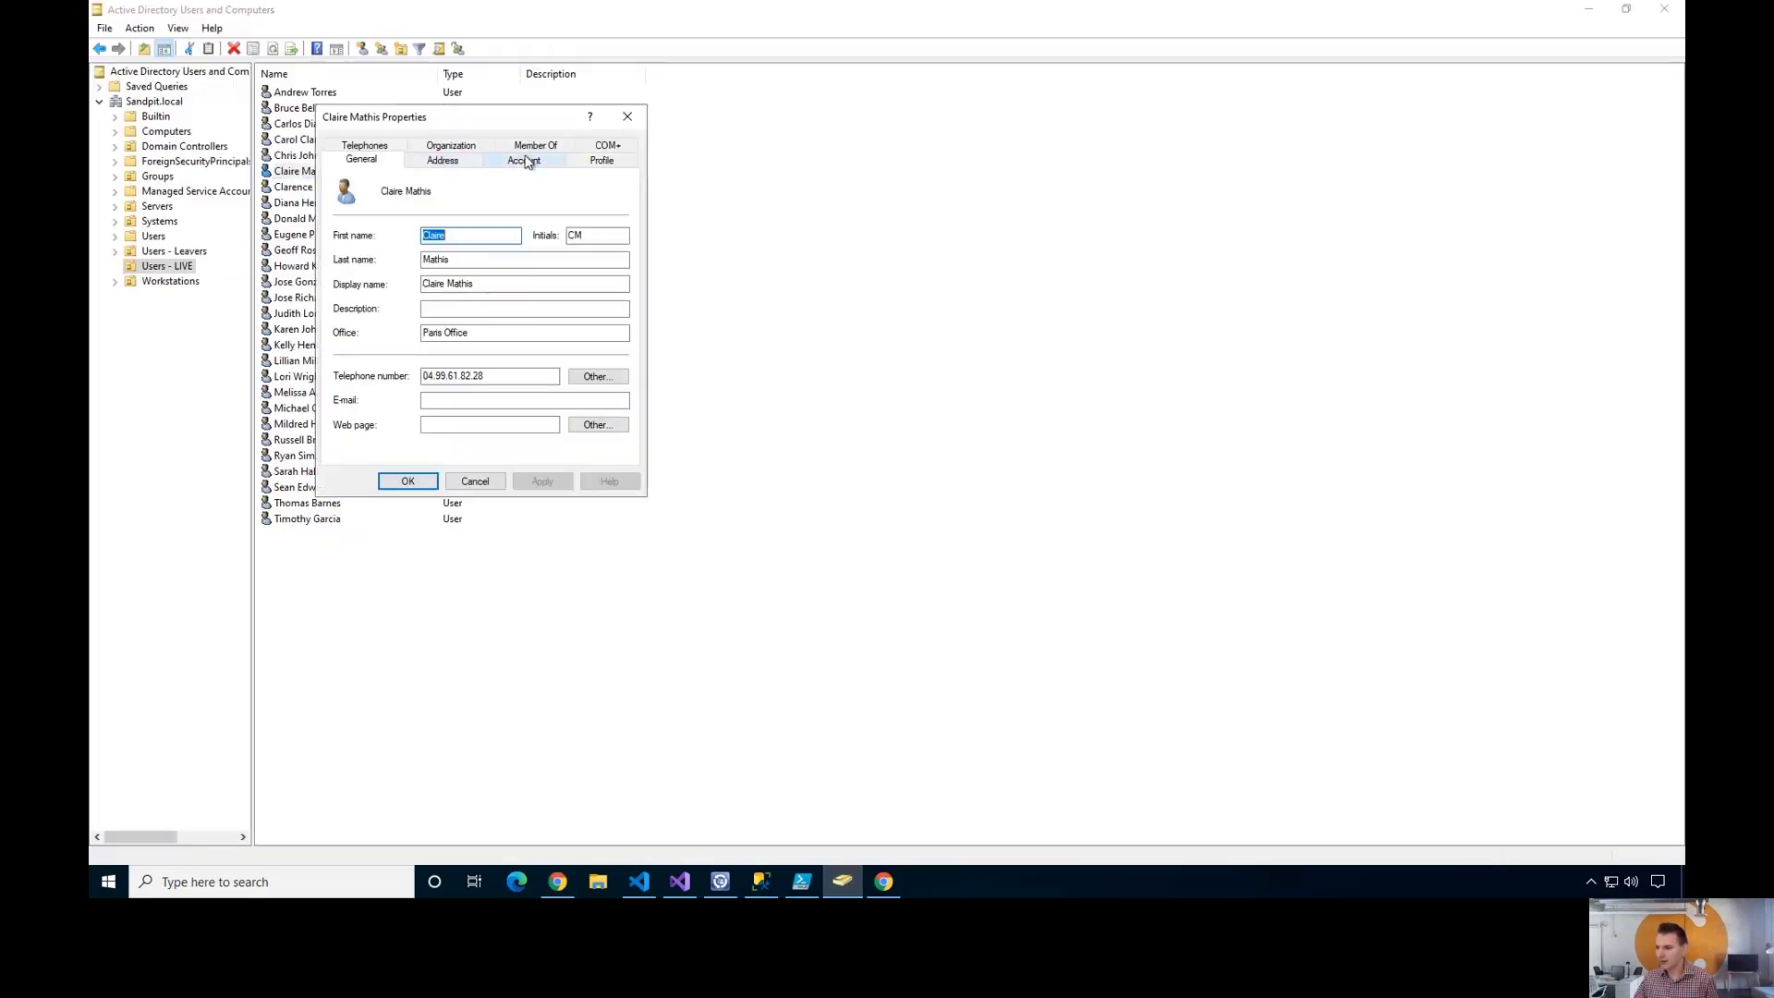
left_click(534, 146)
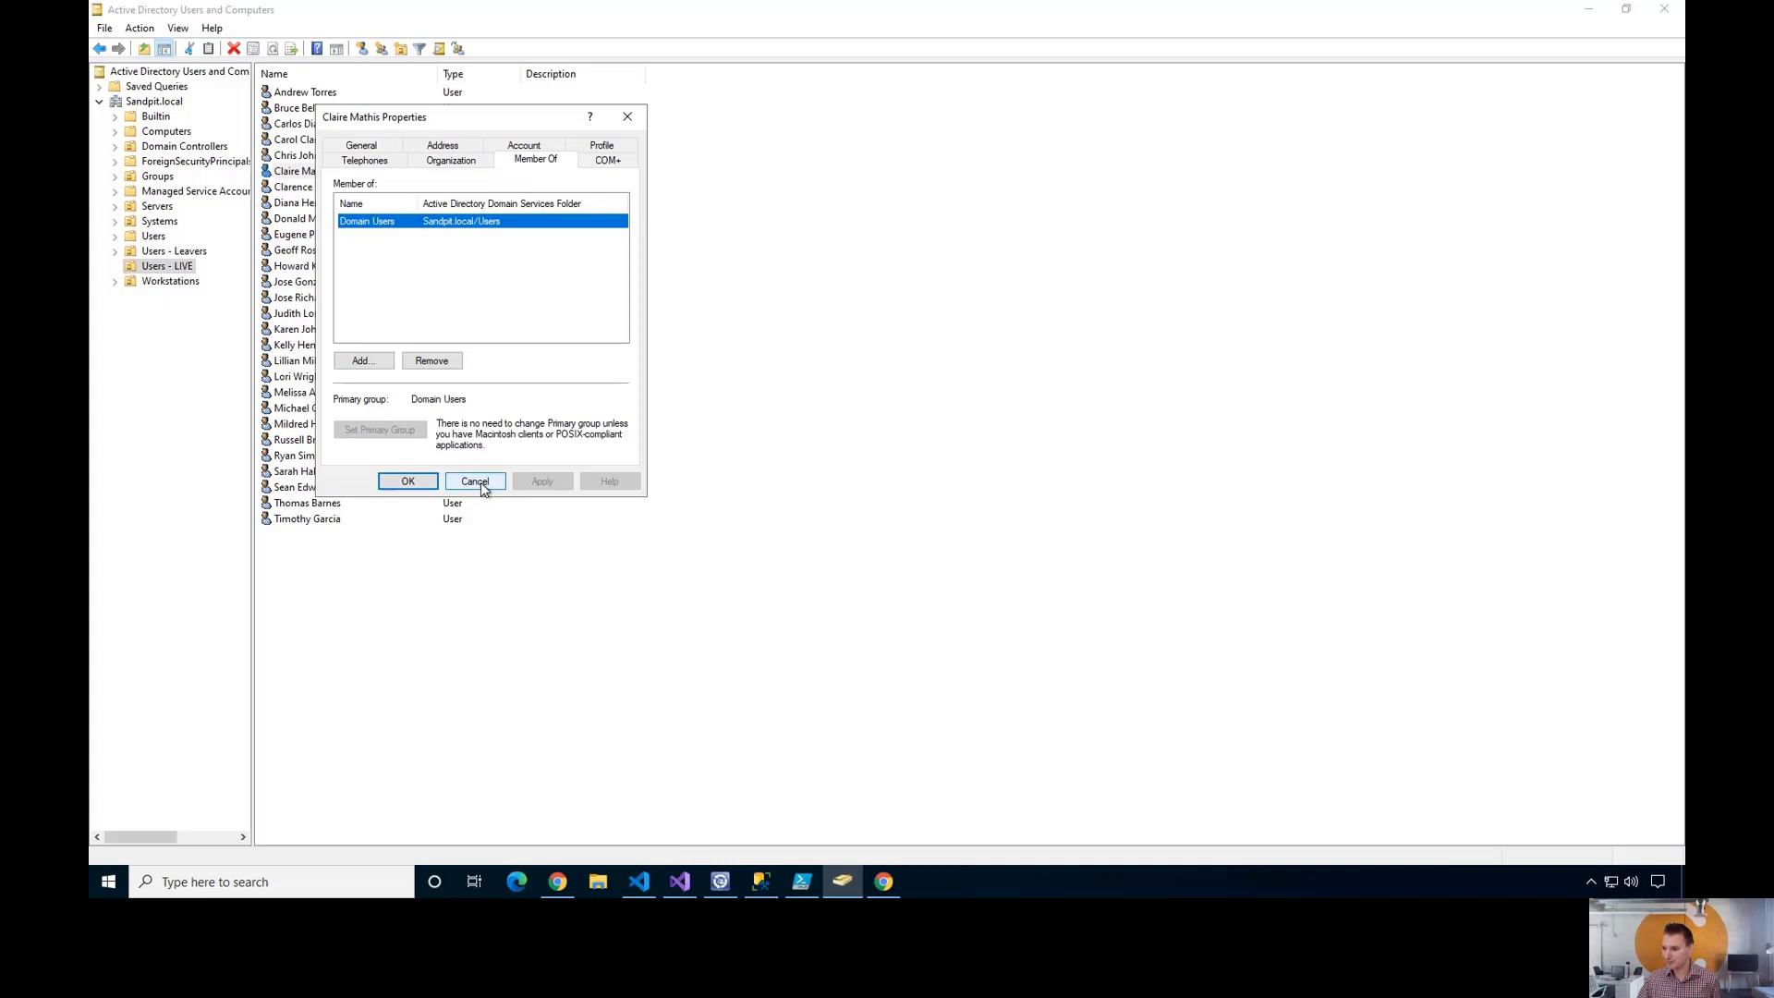
left_click(479, 482)
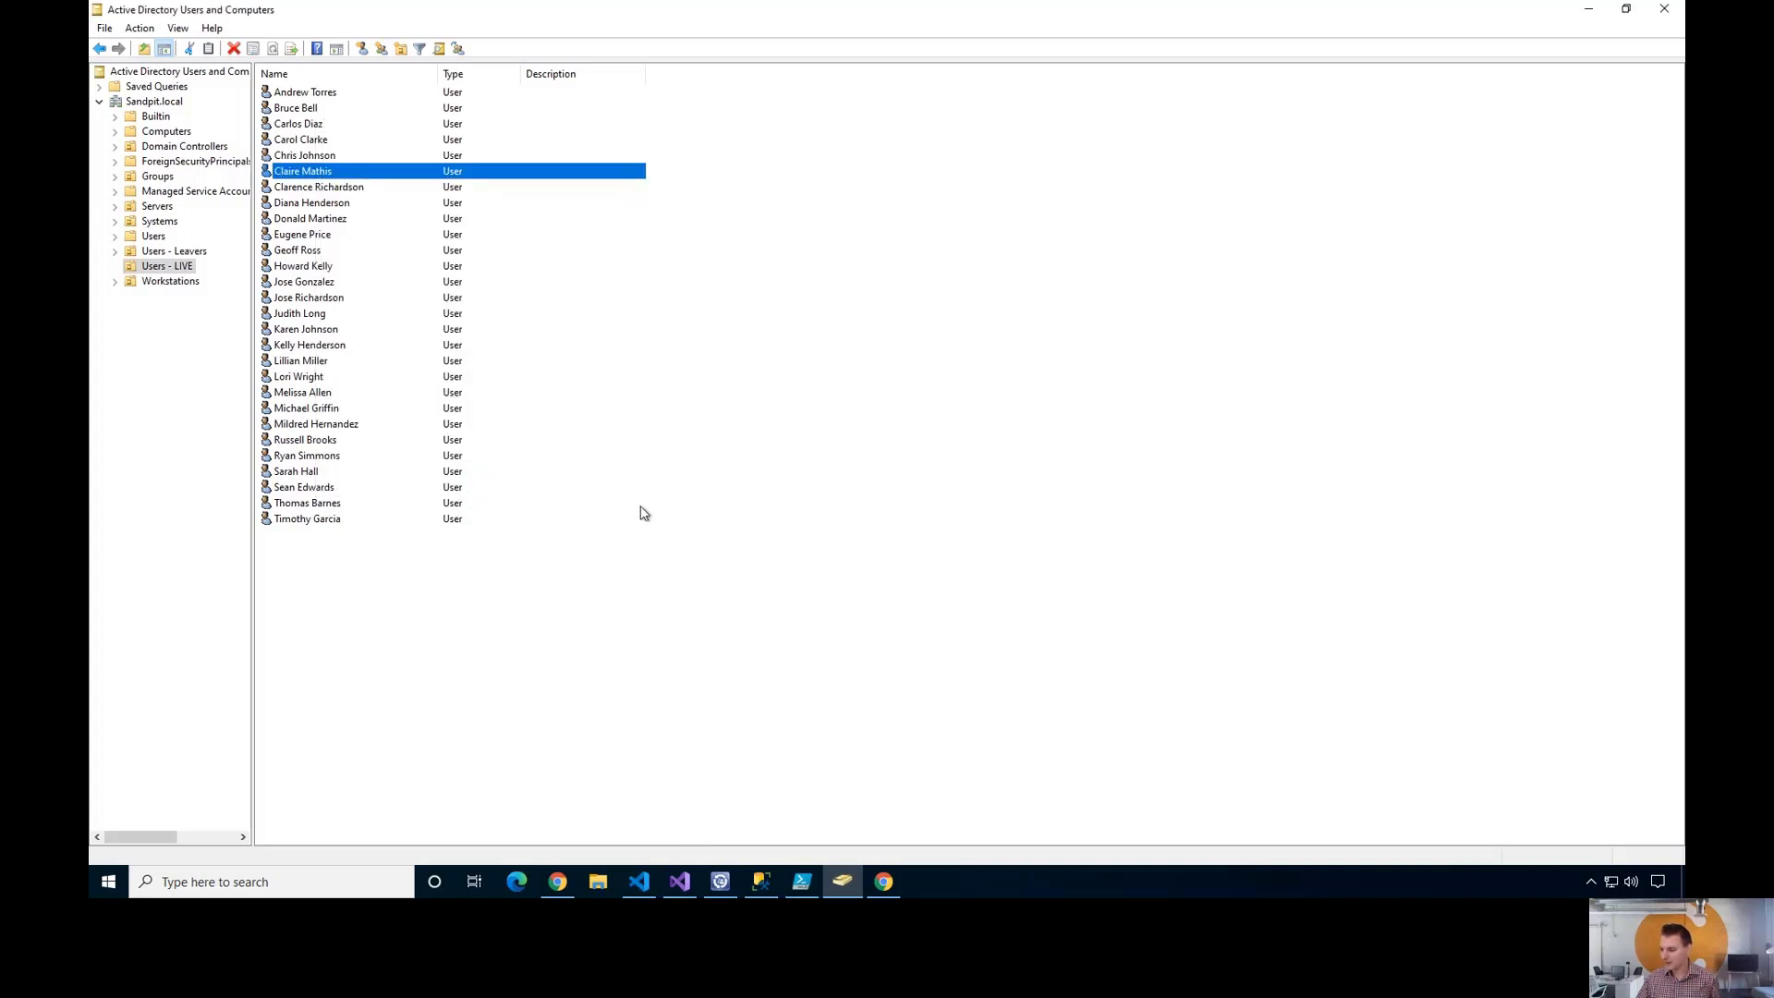
left_click(885, 884)
- Sign in to Business Hub with the requester's username and password
left_click(811, 200)
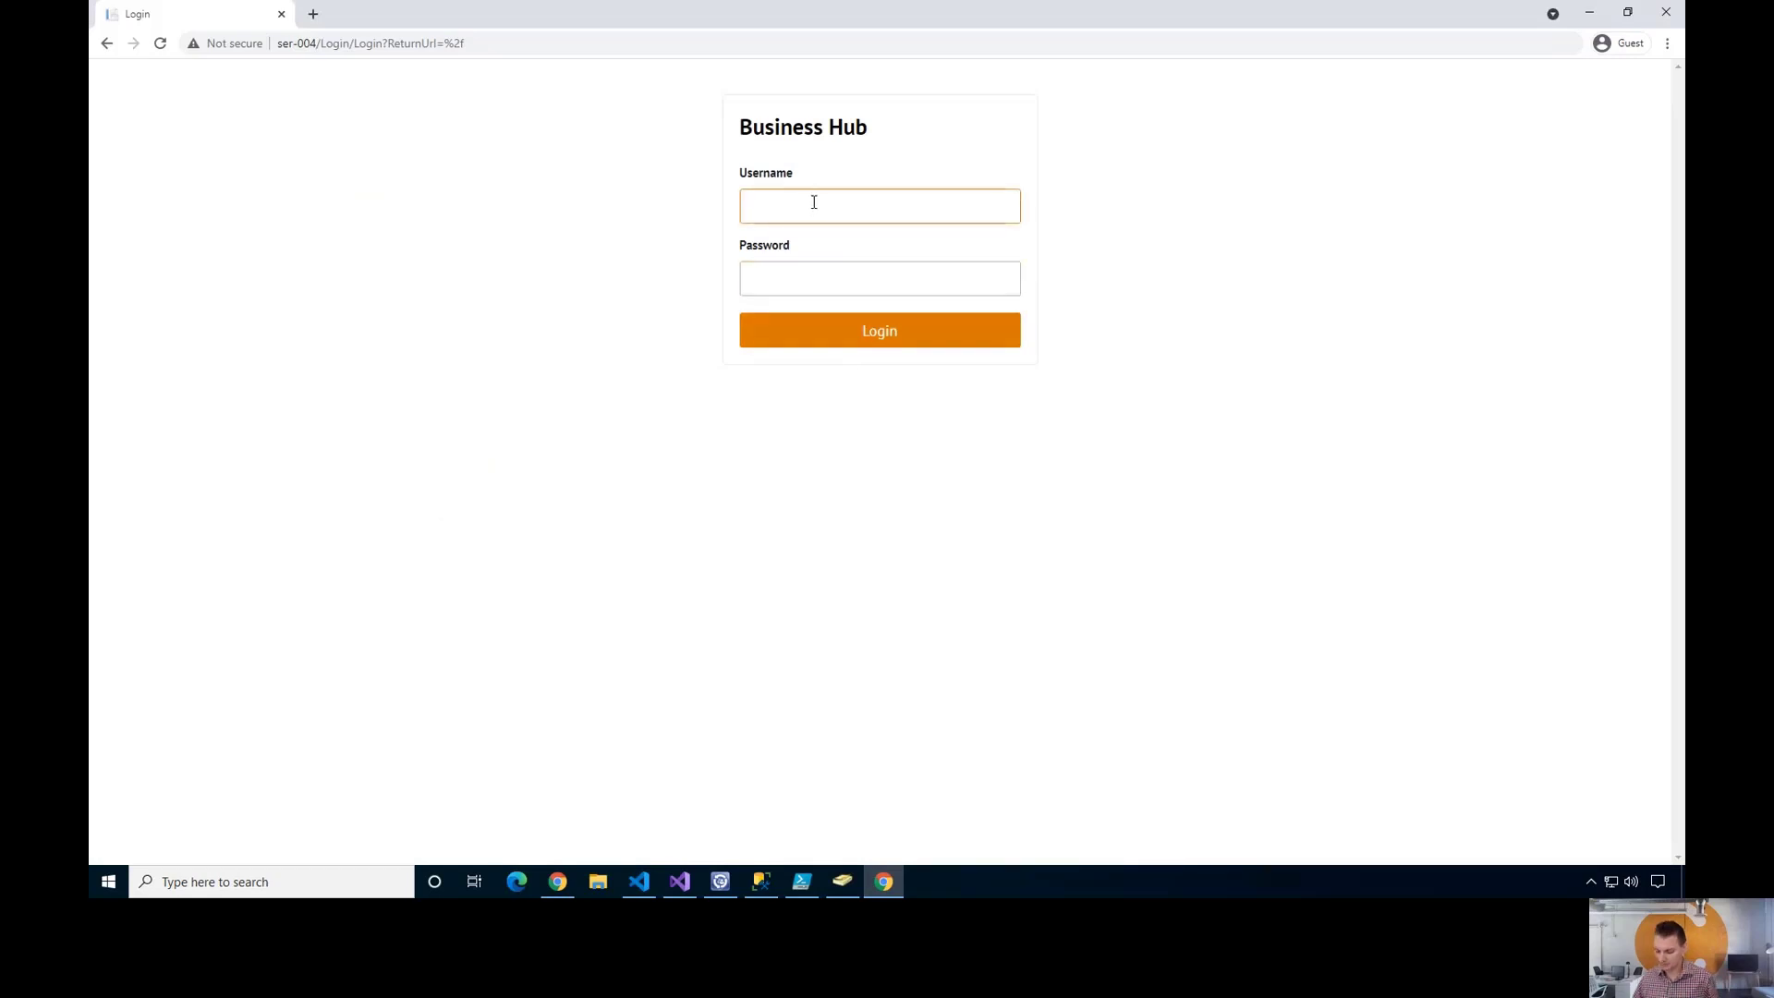
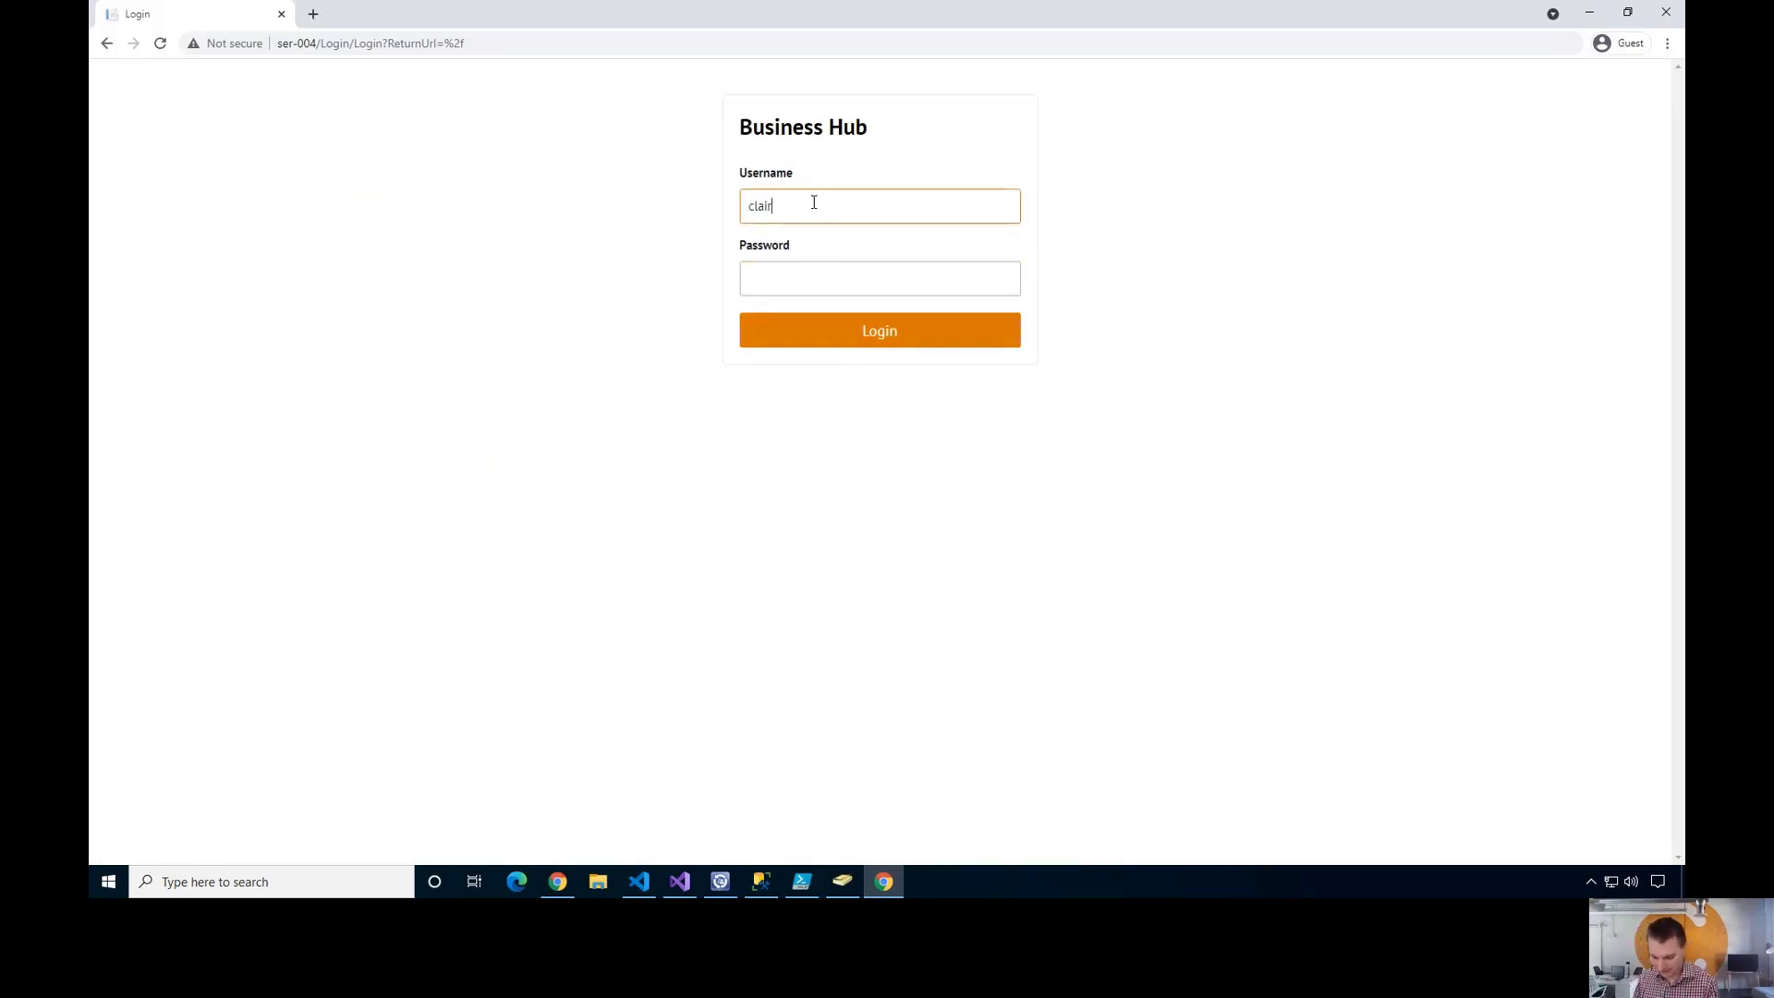
key("Tab")
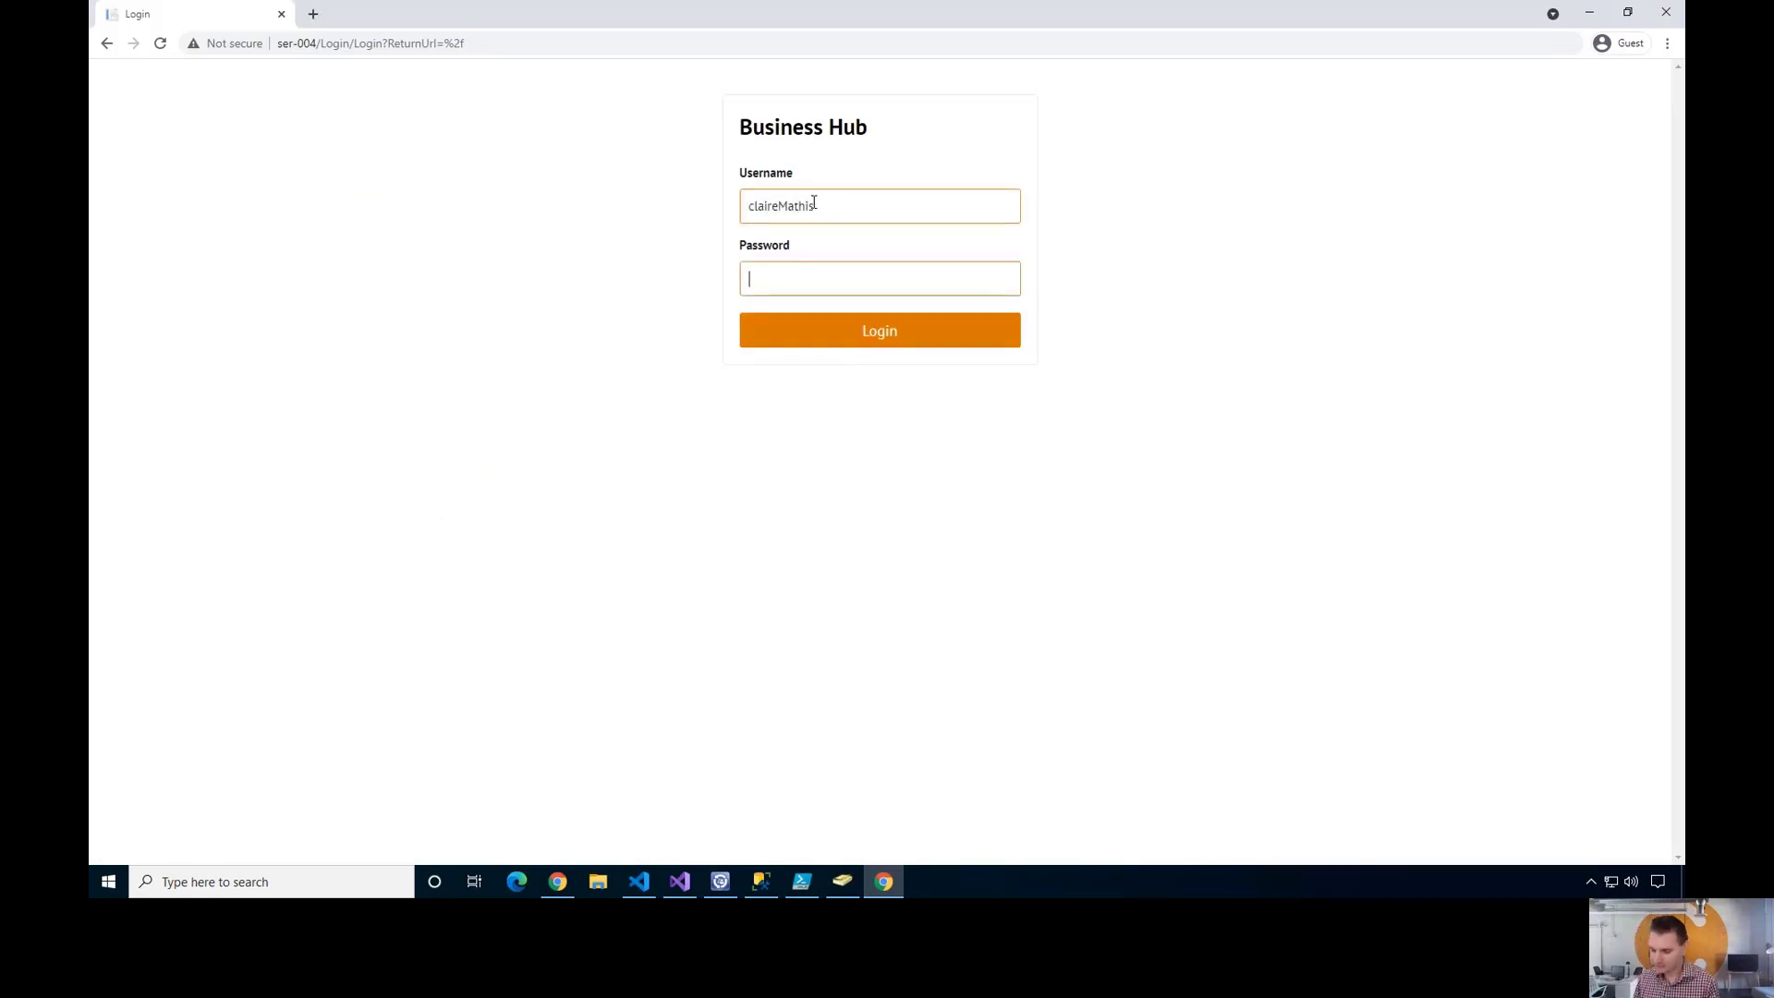
type("•••••••")
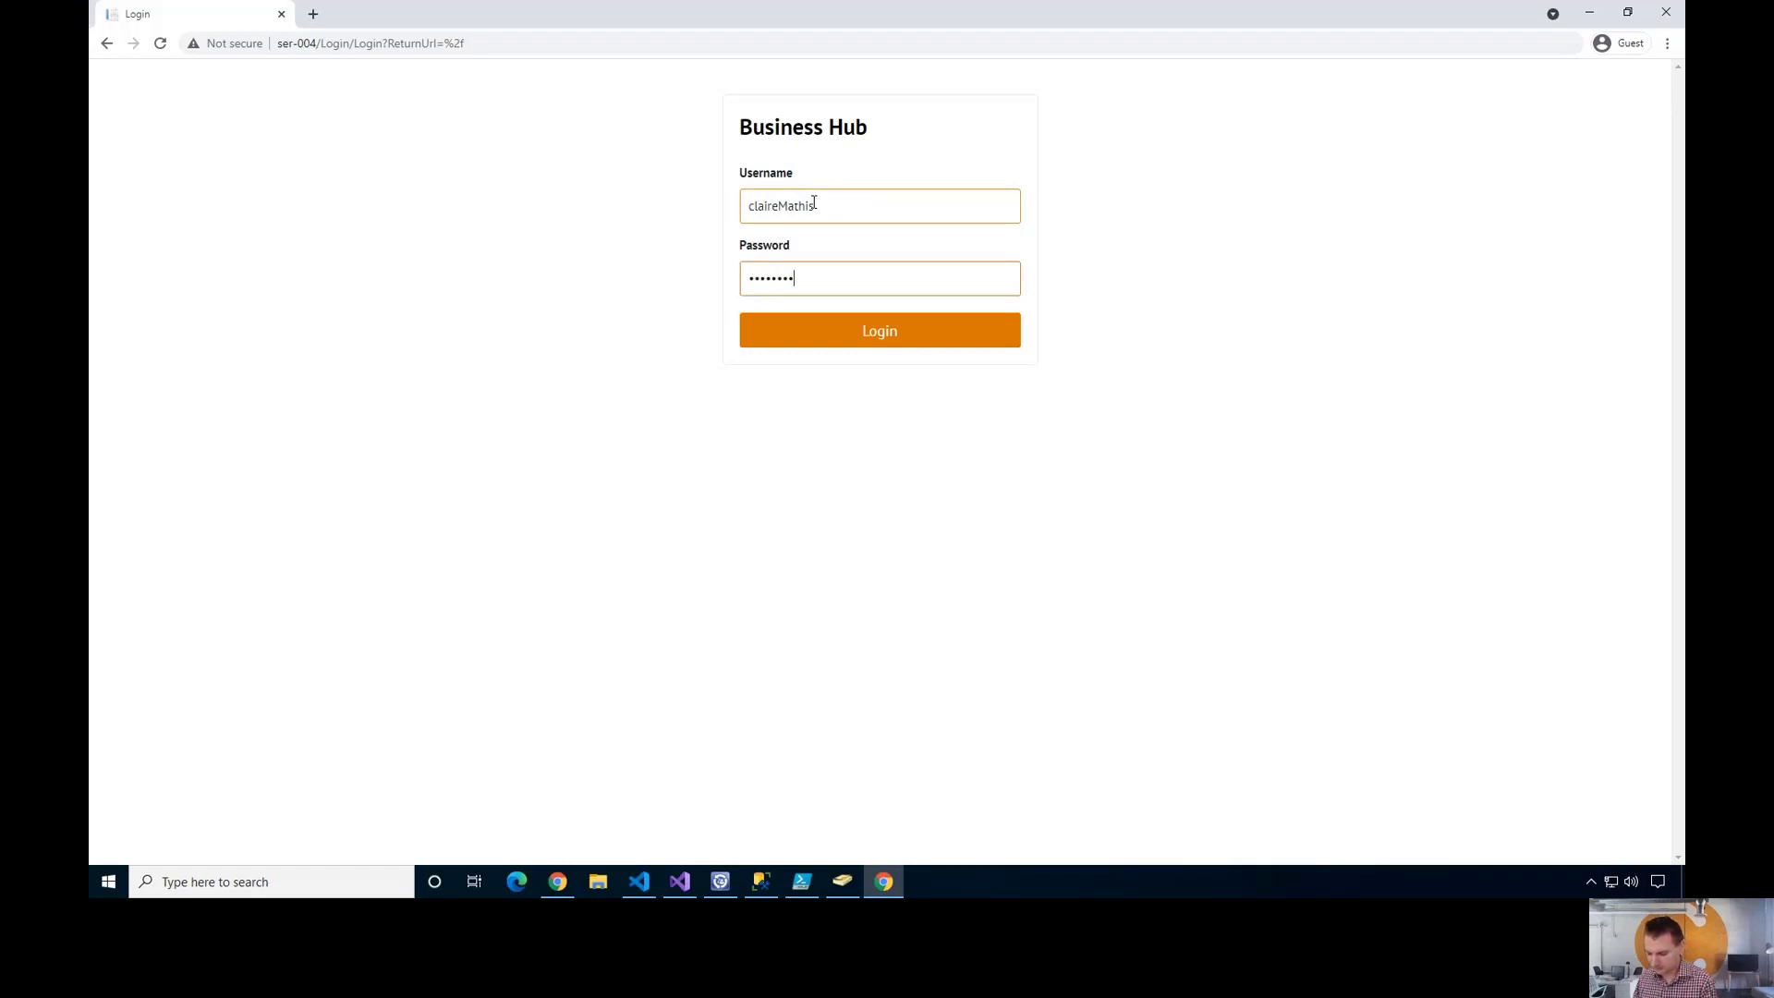
key("Return")
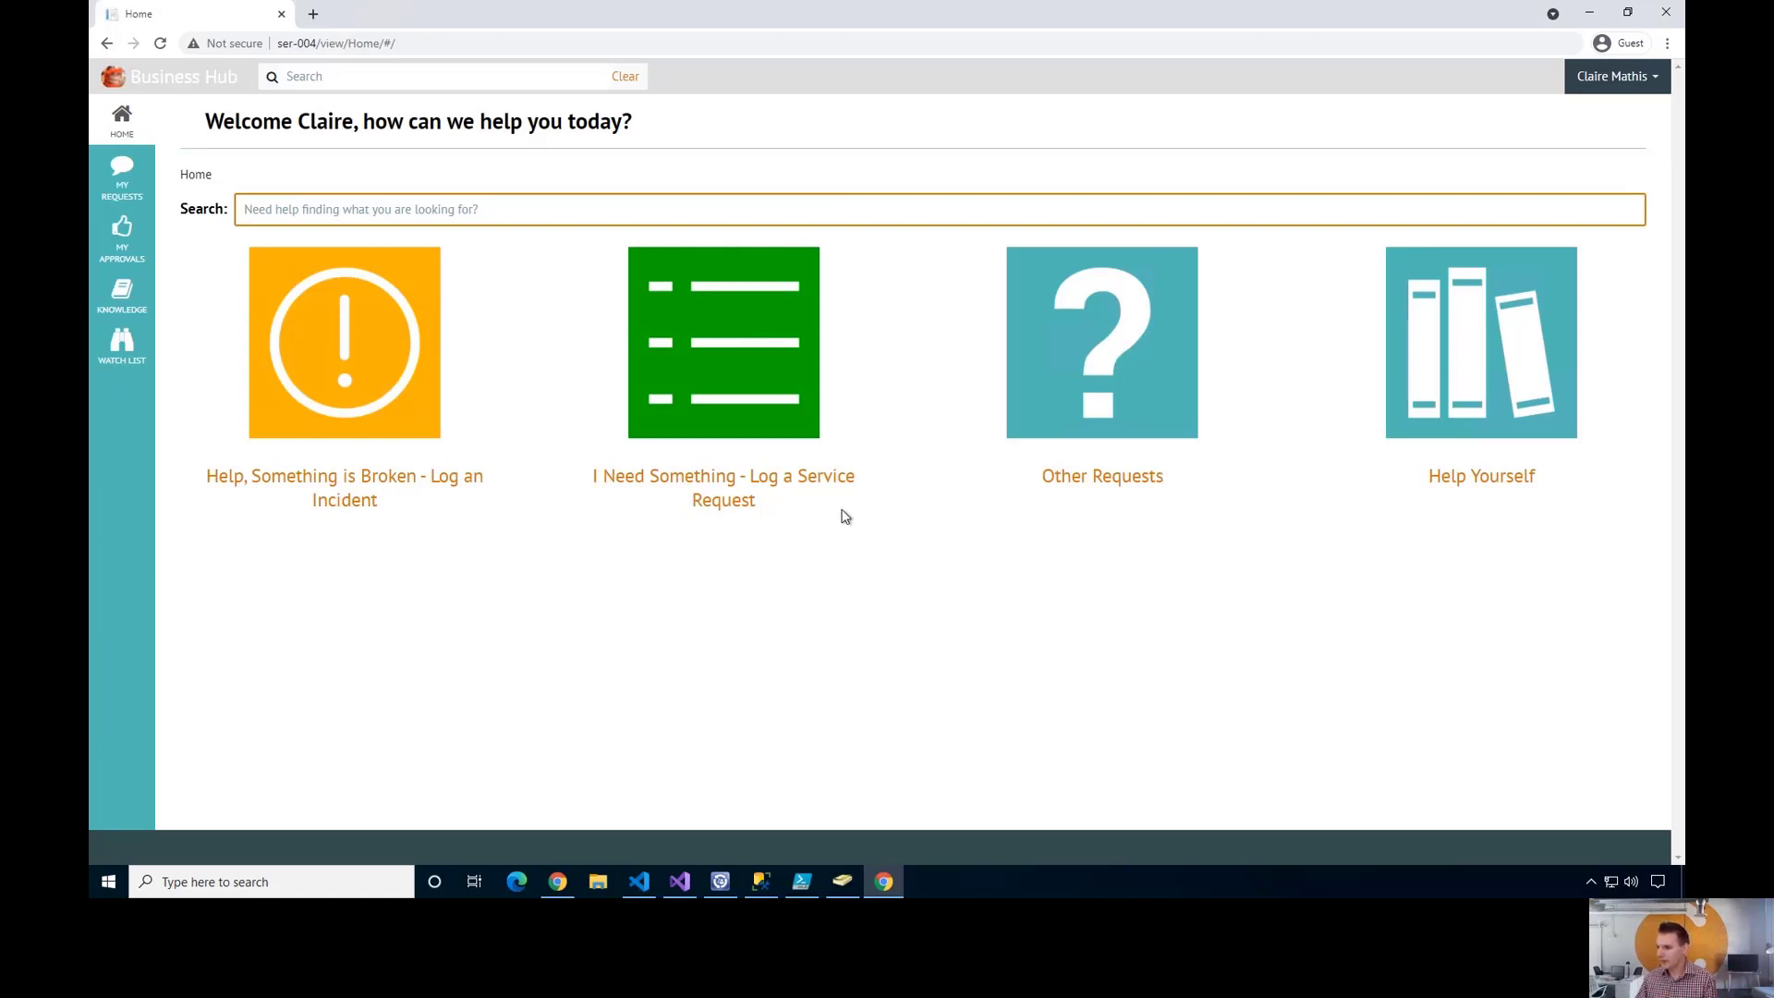
- Open the Access File Share form via Log a Service Request and Data Requests
left_click(738, 372)
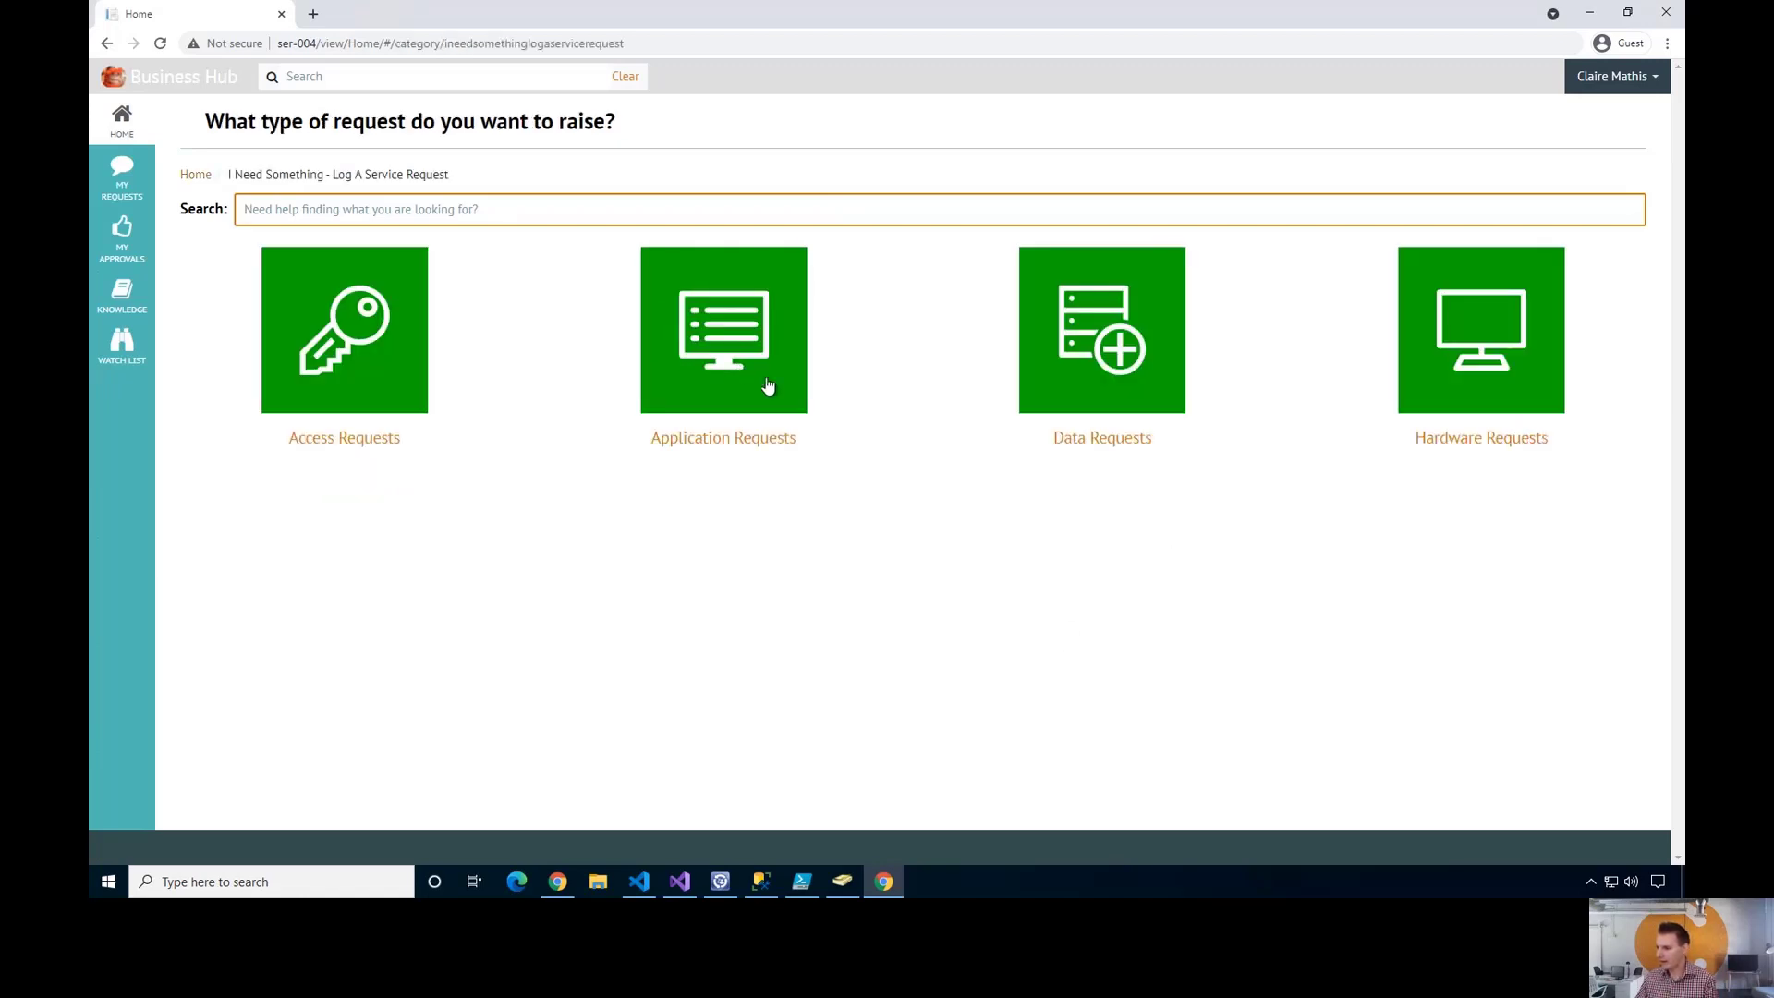
left_click(1097, 342)
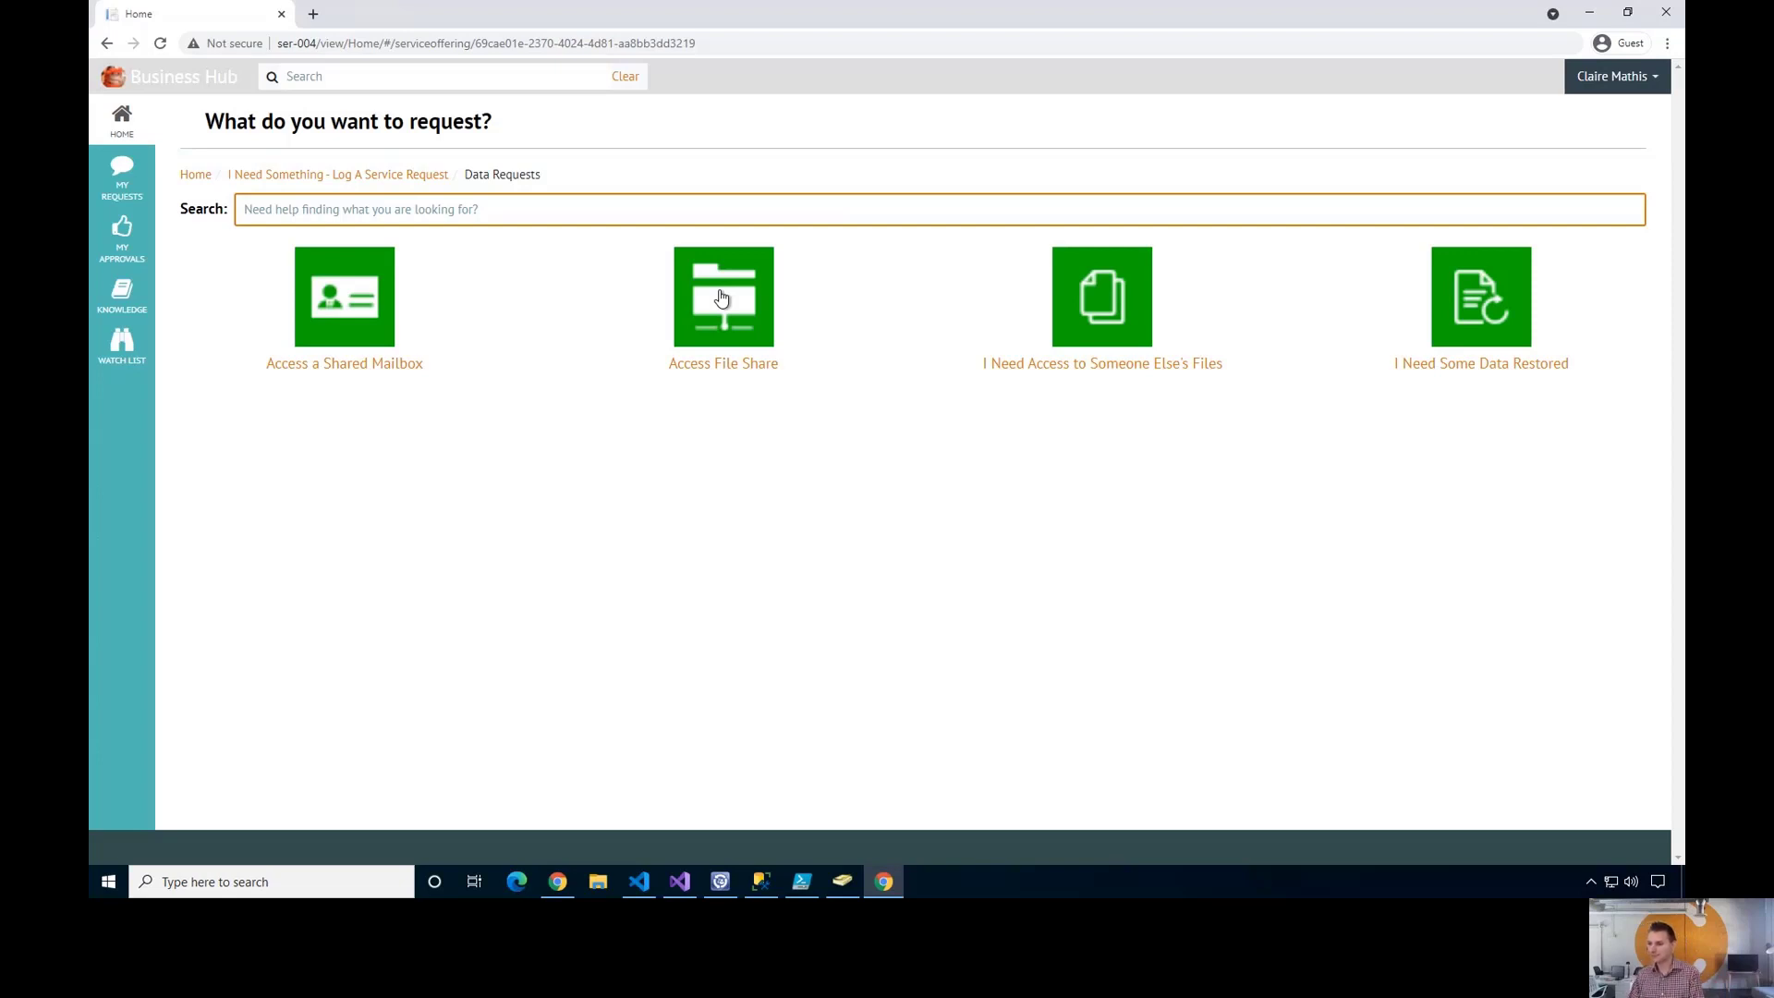
left_click(724, 308)
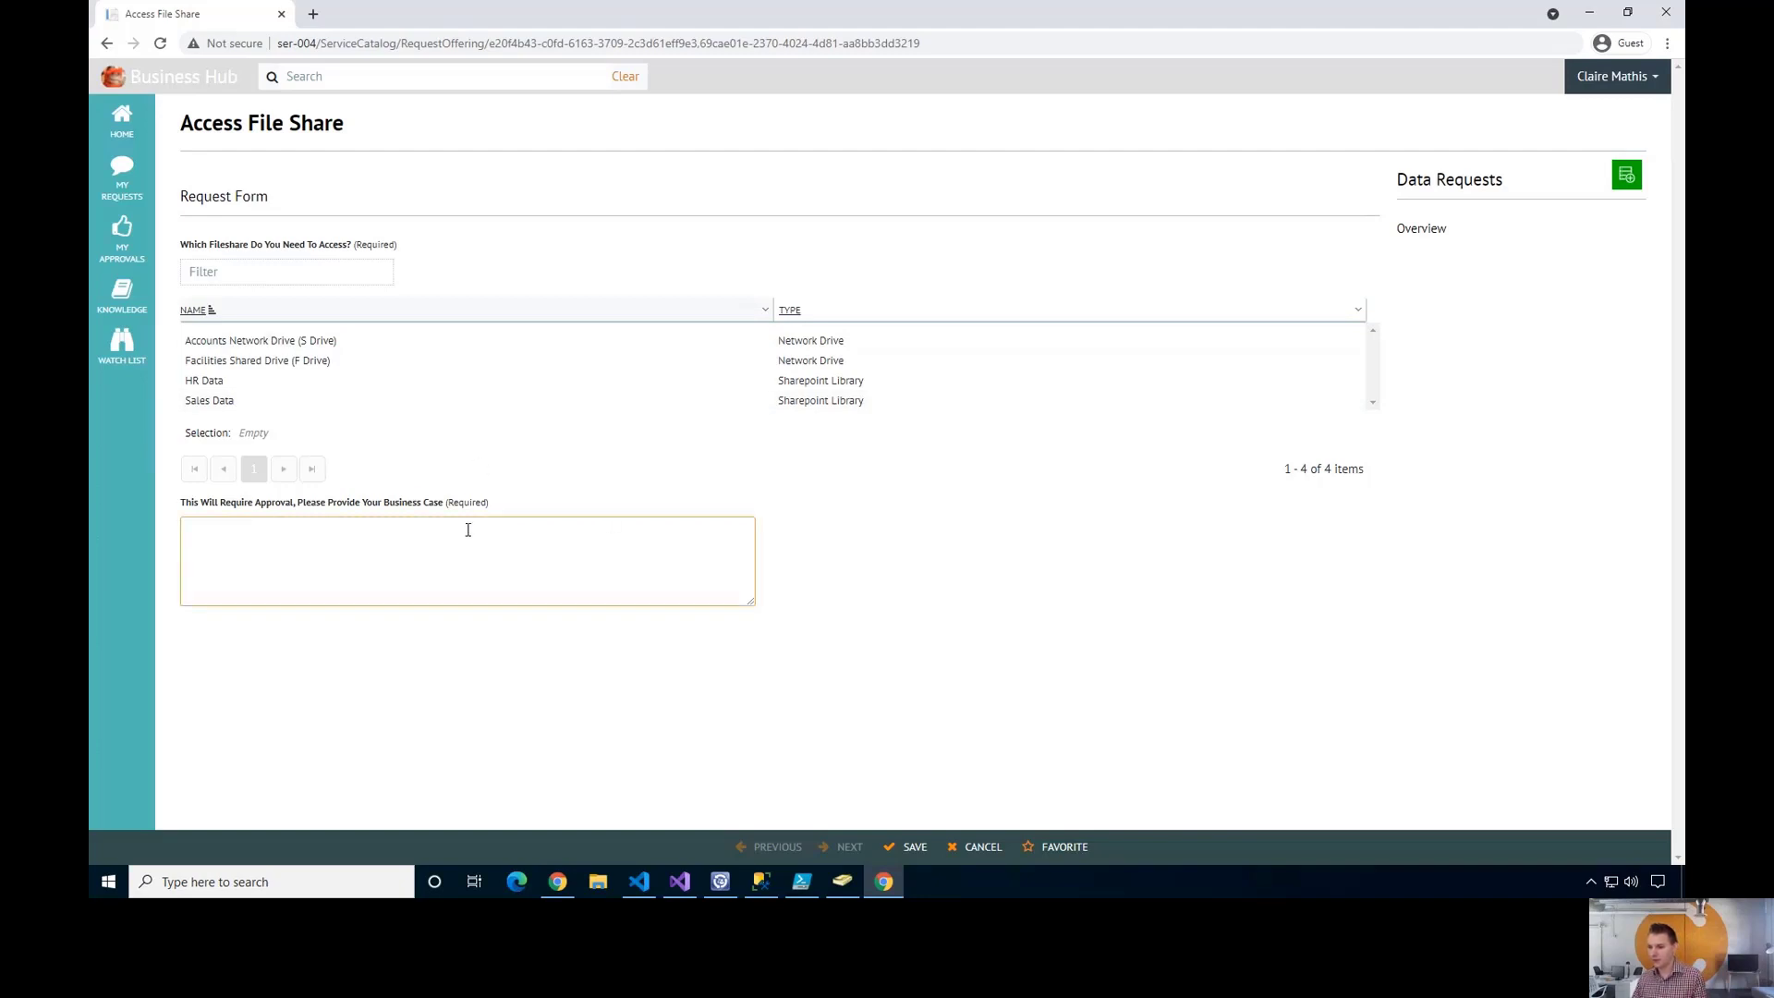
- Request the Sales Data share with business case 'For the sales summit in mexico' and save
left_click(359, 403)
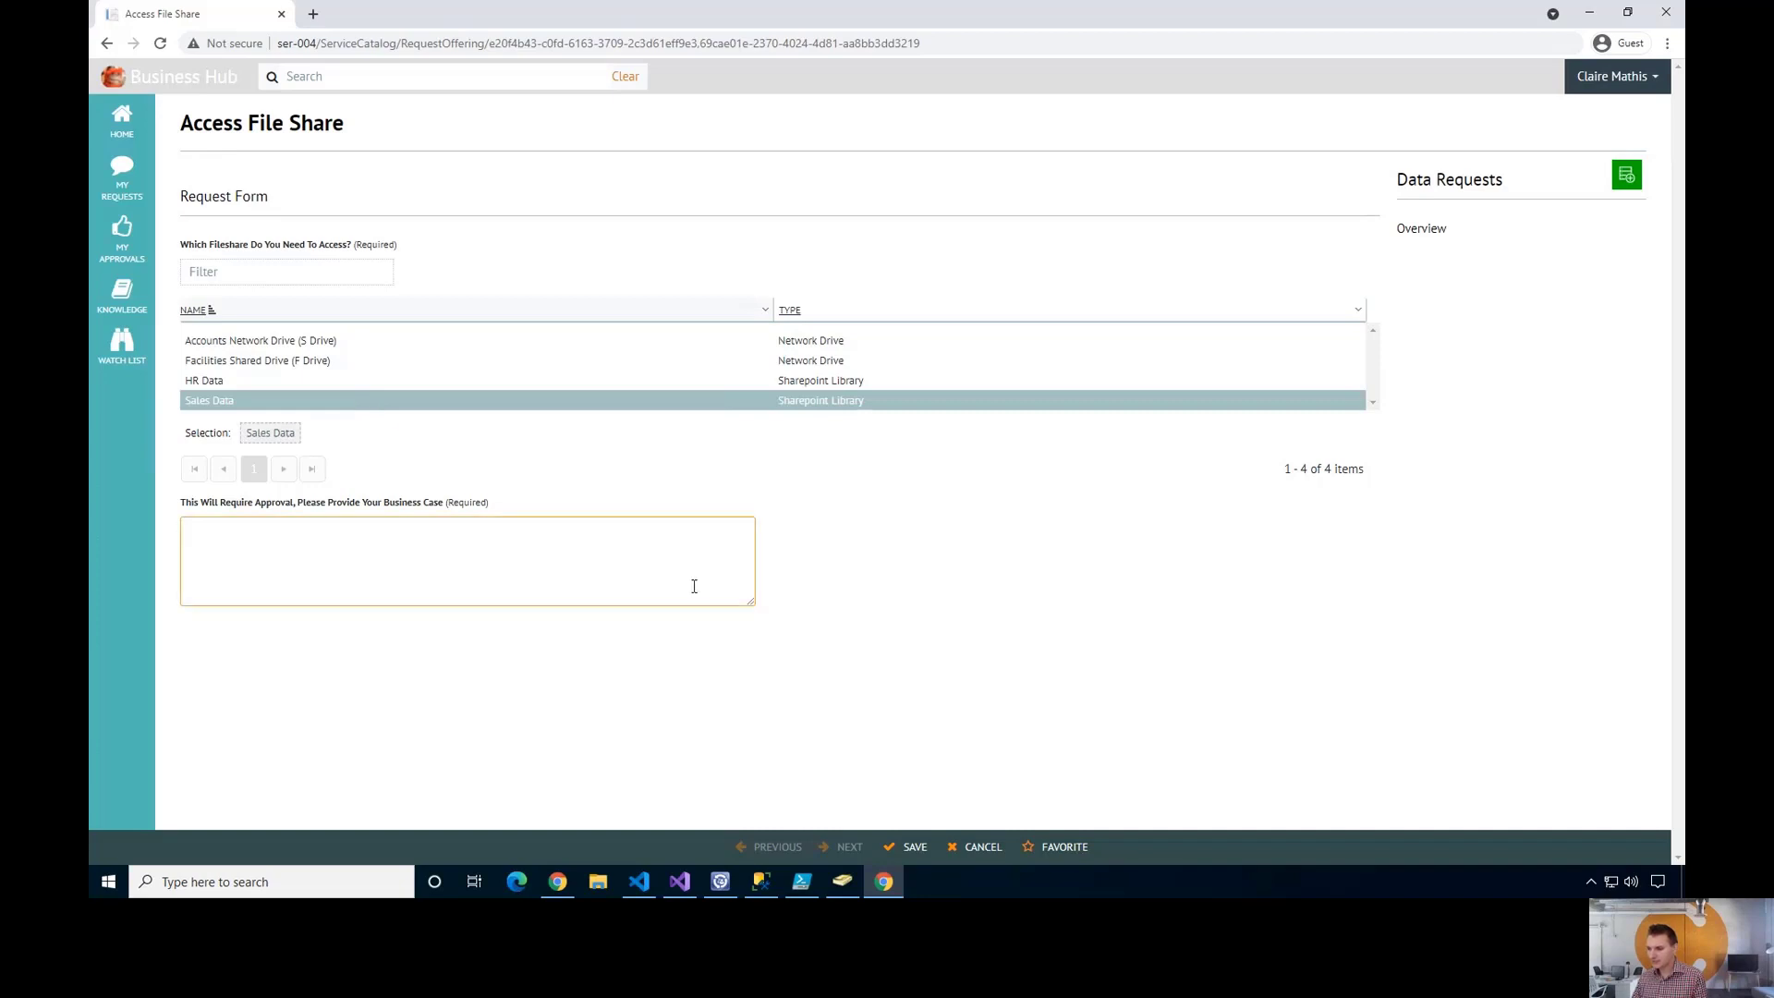
left_click(500, 581)
type("For th")
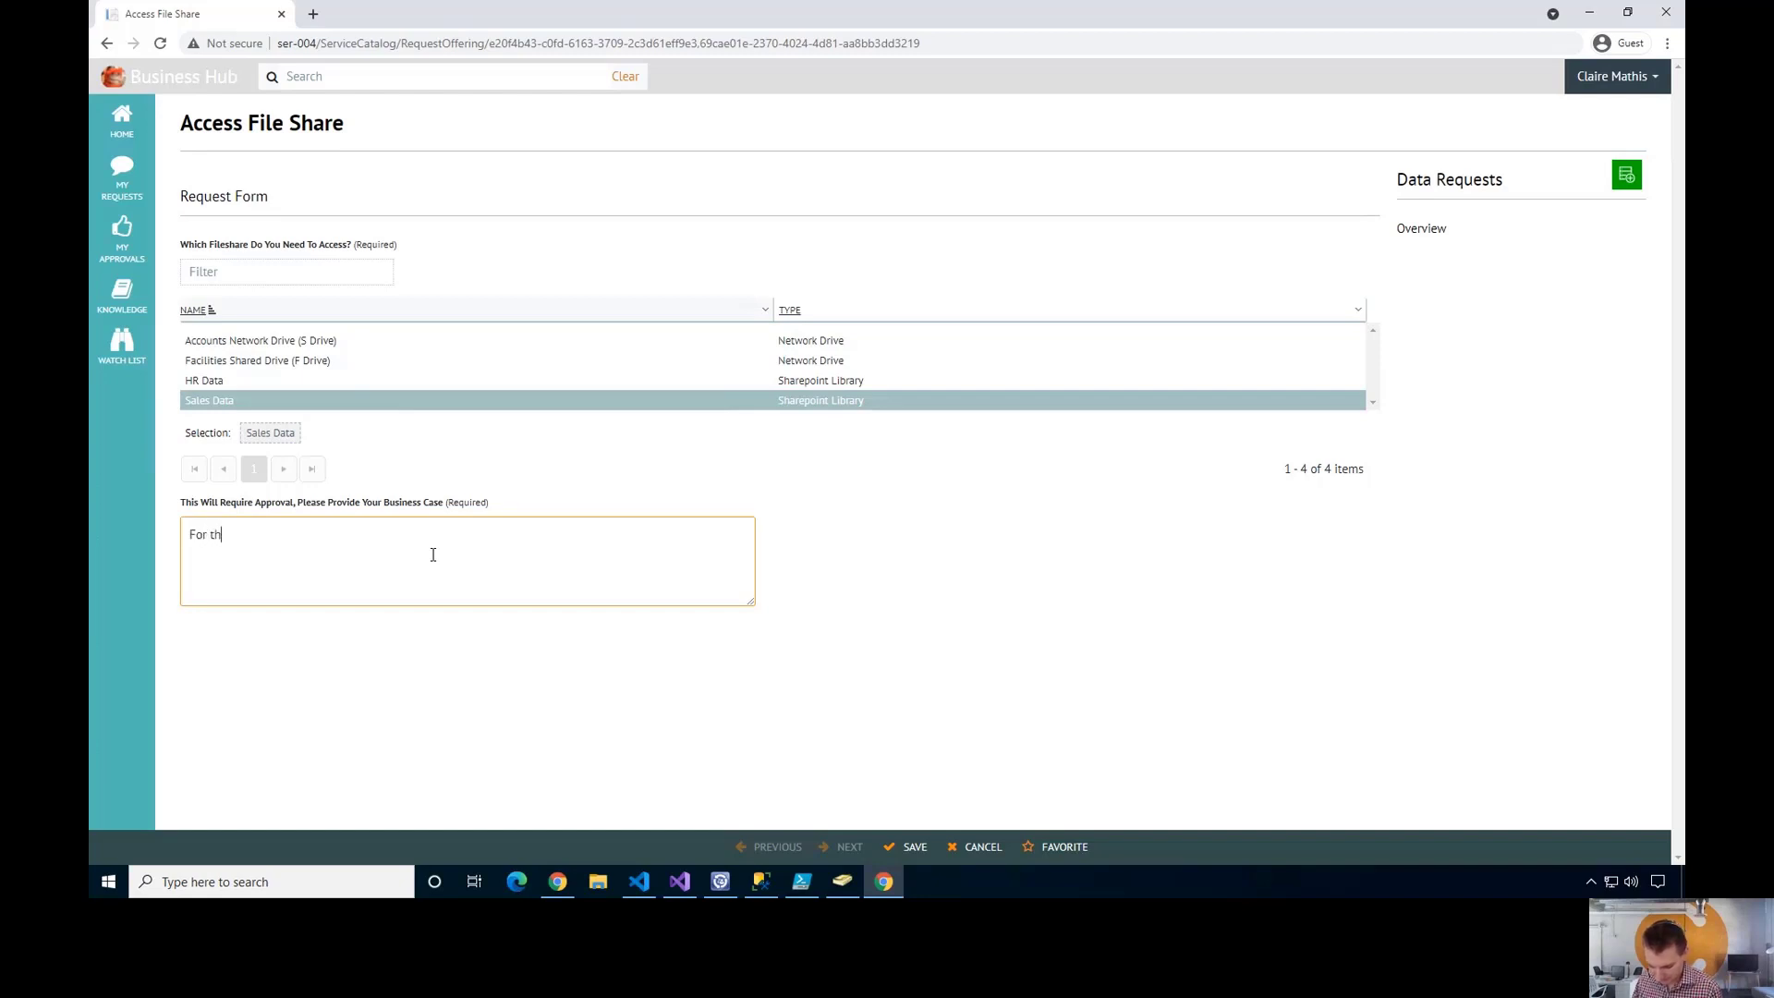
type("e sales summit in mexico")
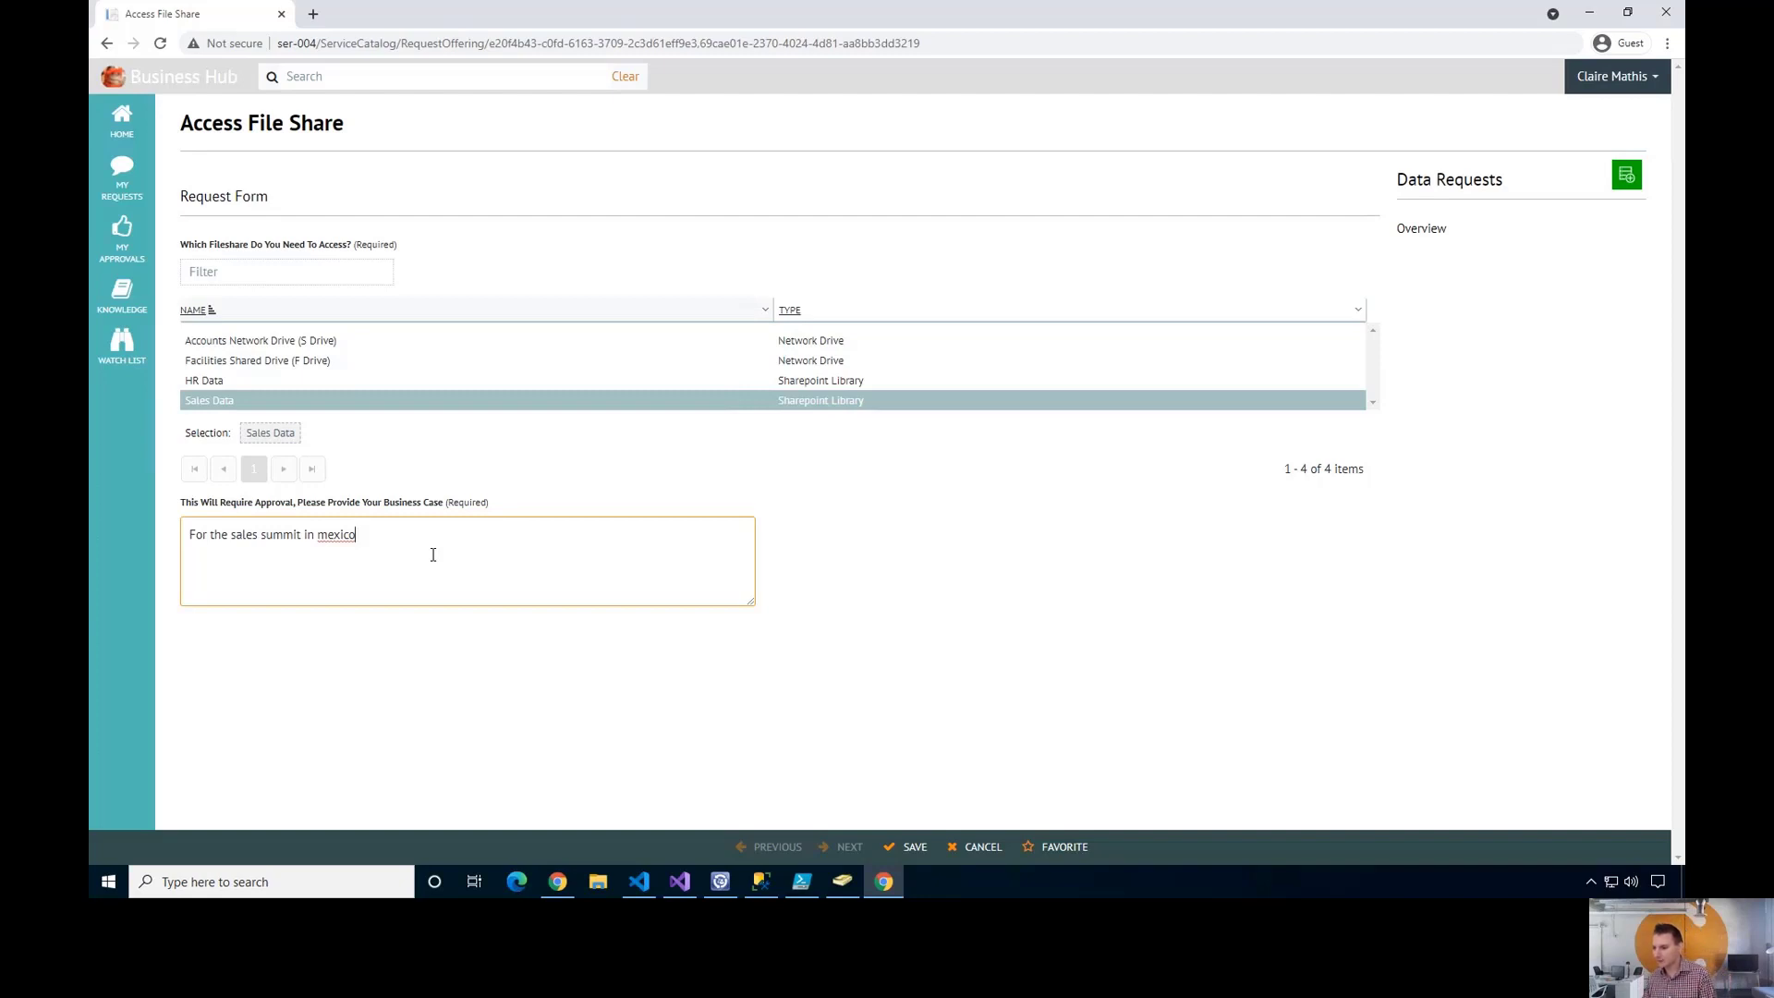
left_click(385, 689)
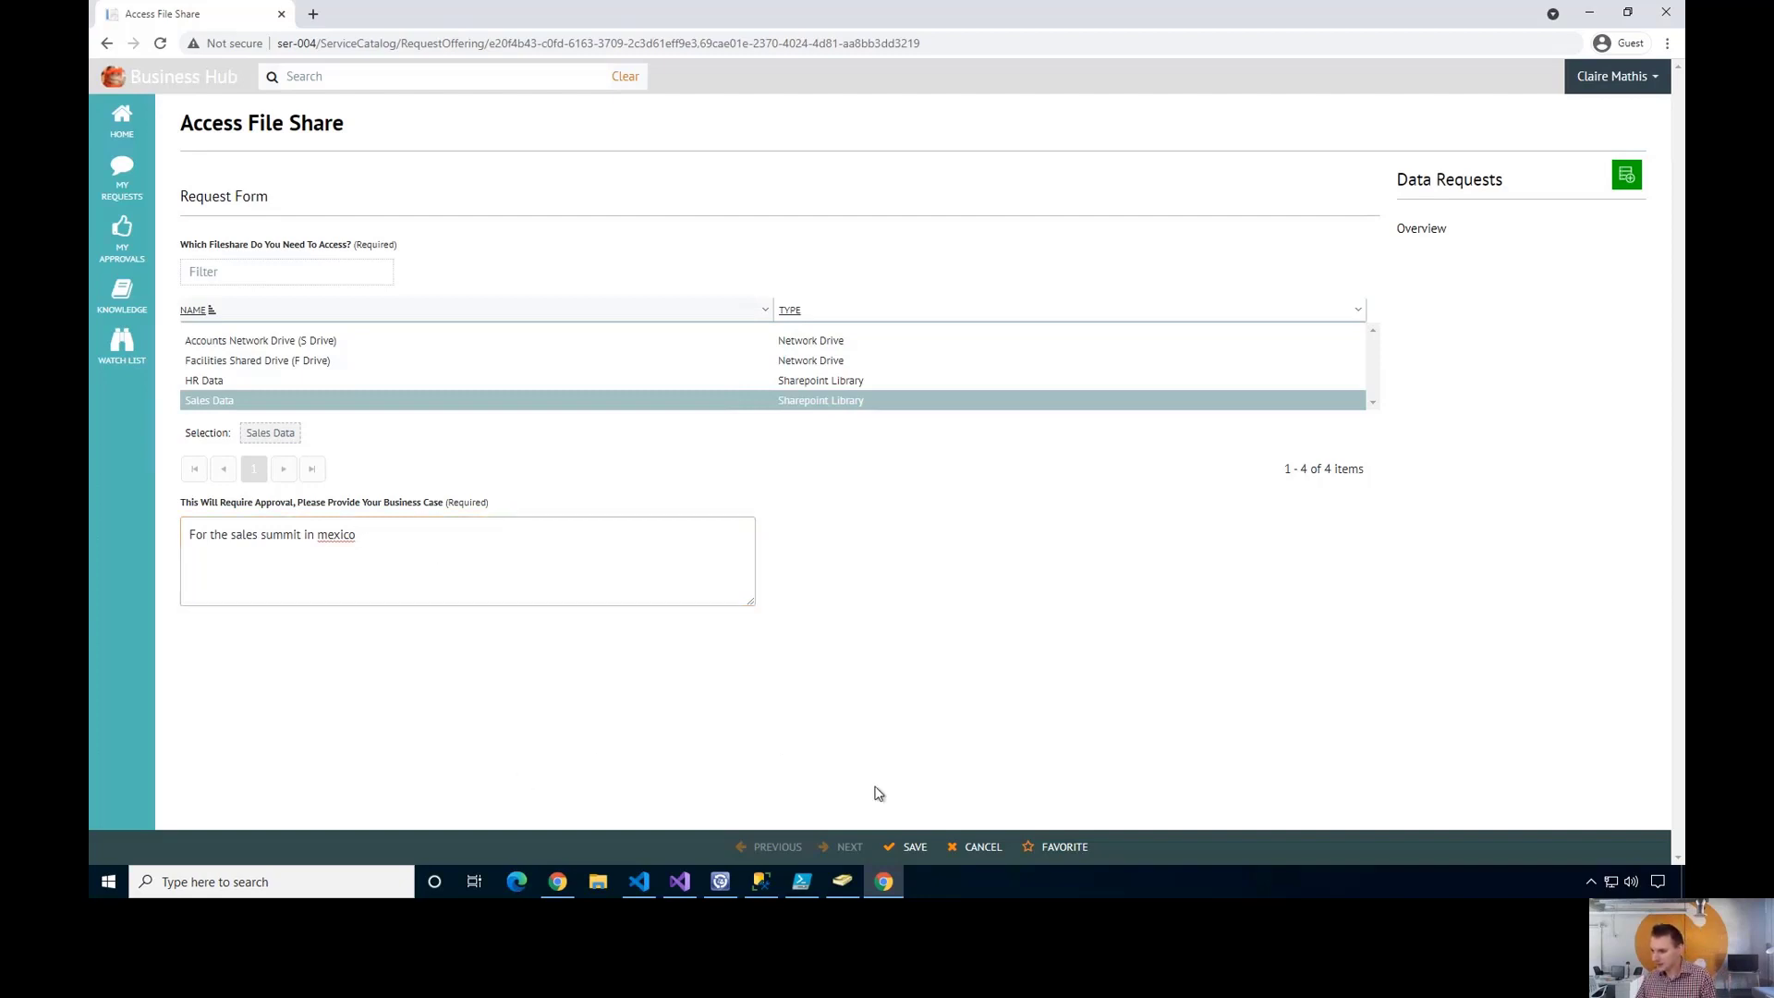
left_click(911, 850)
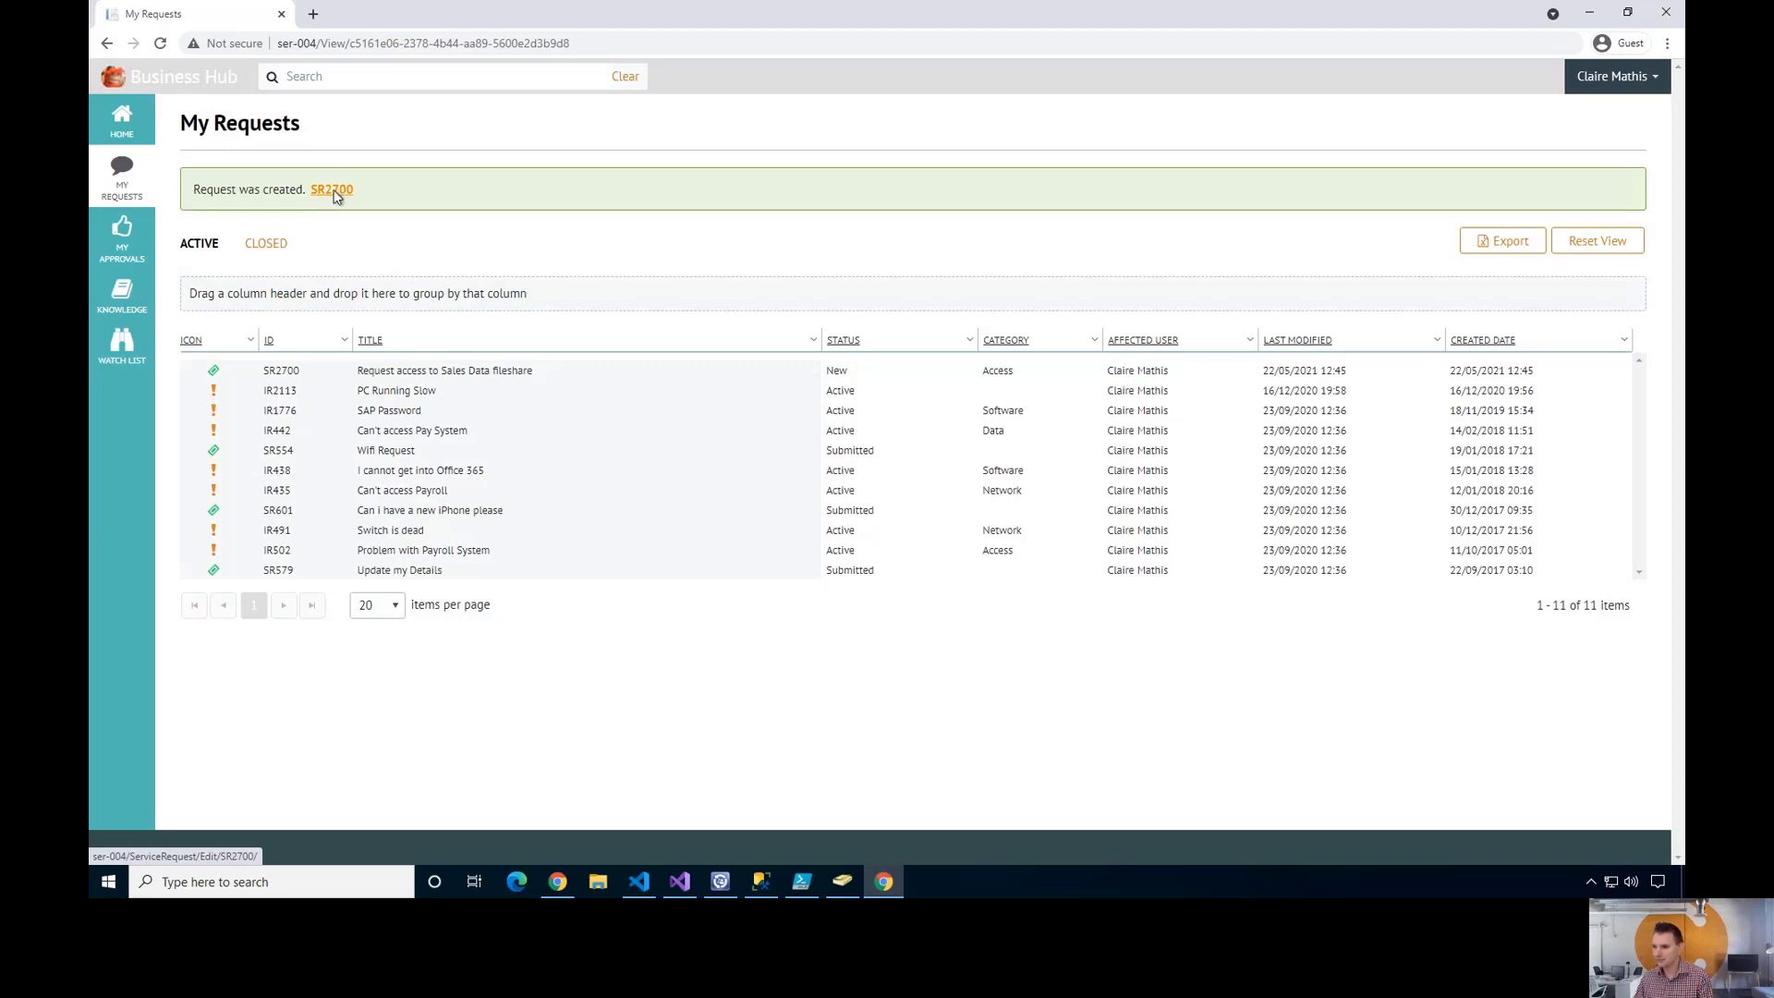
- Open SR2700 from the creation banner and try editing its read-only Description
left_click(336, 196)
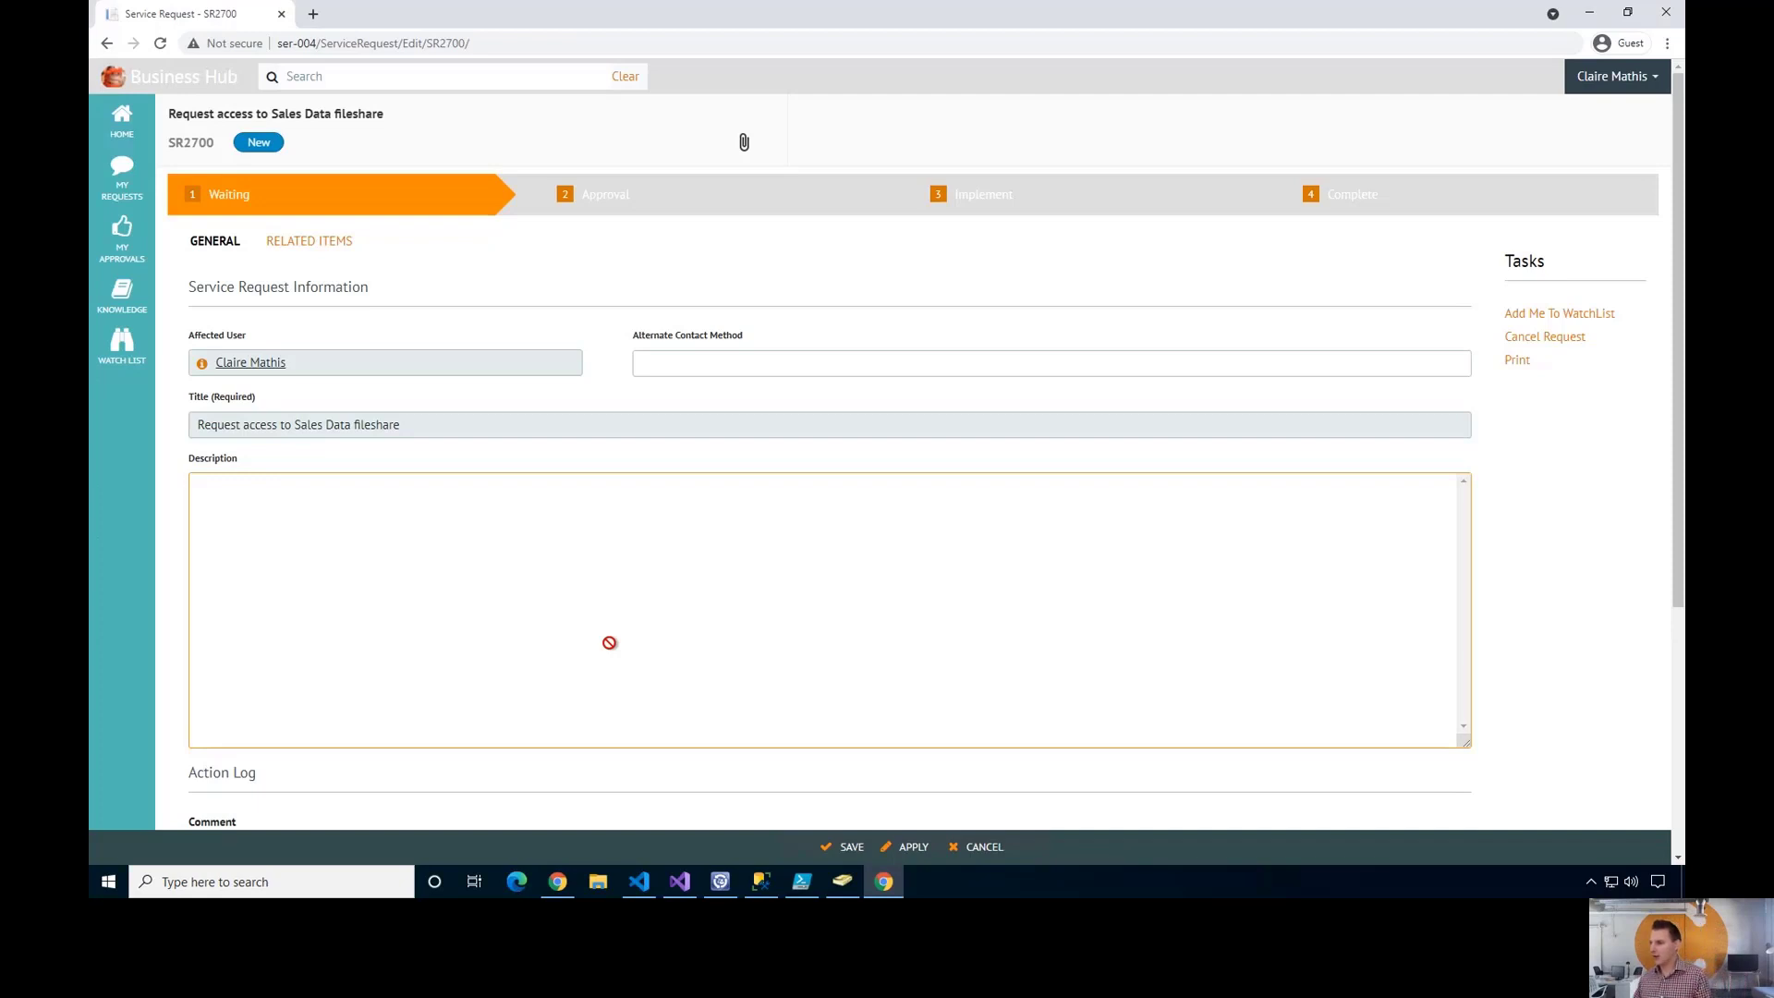
left_click(637, 394)
left_click(550, 540)
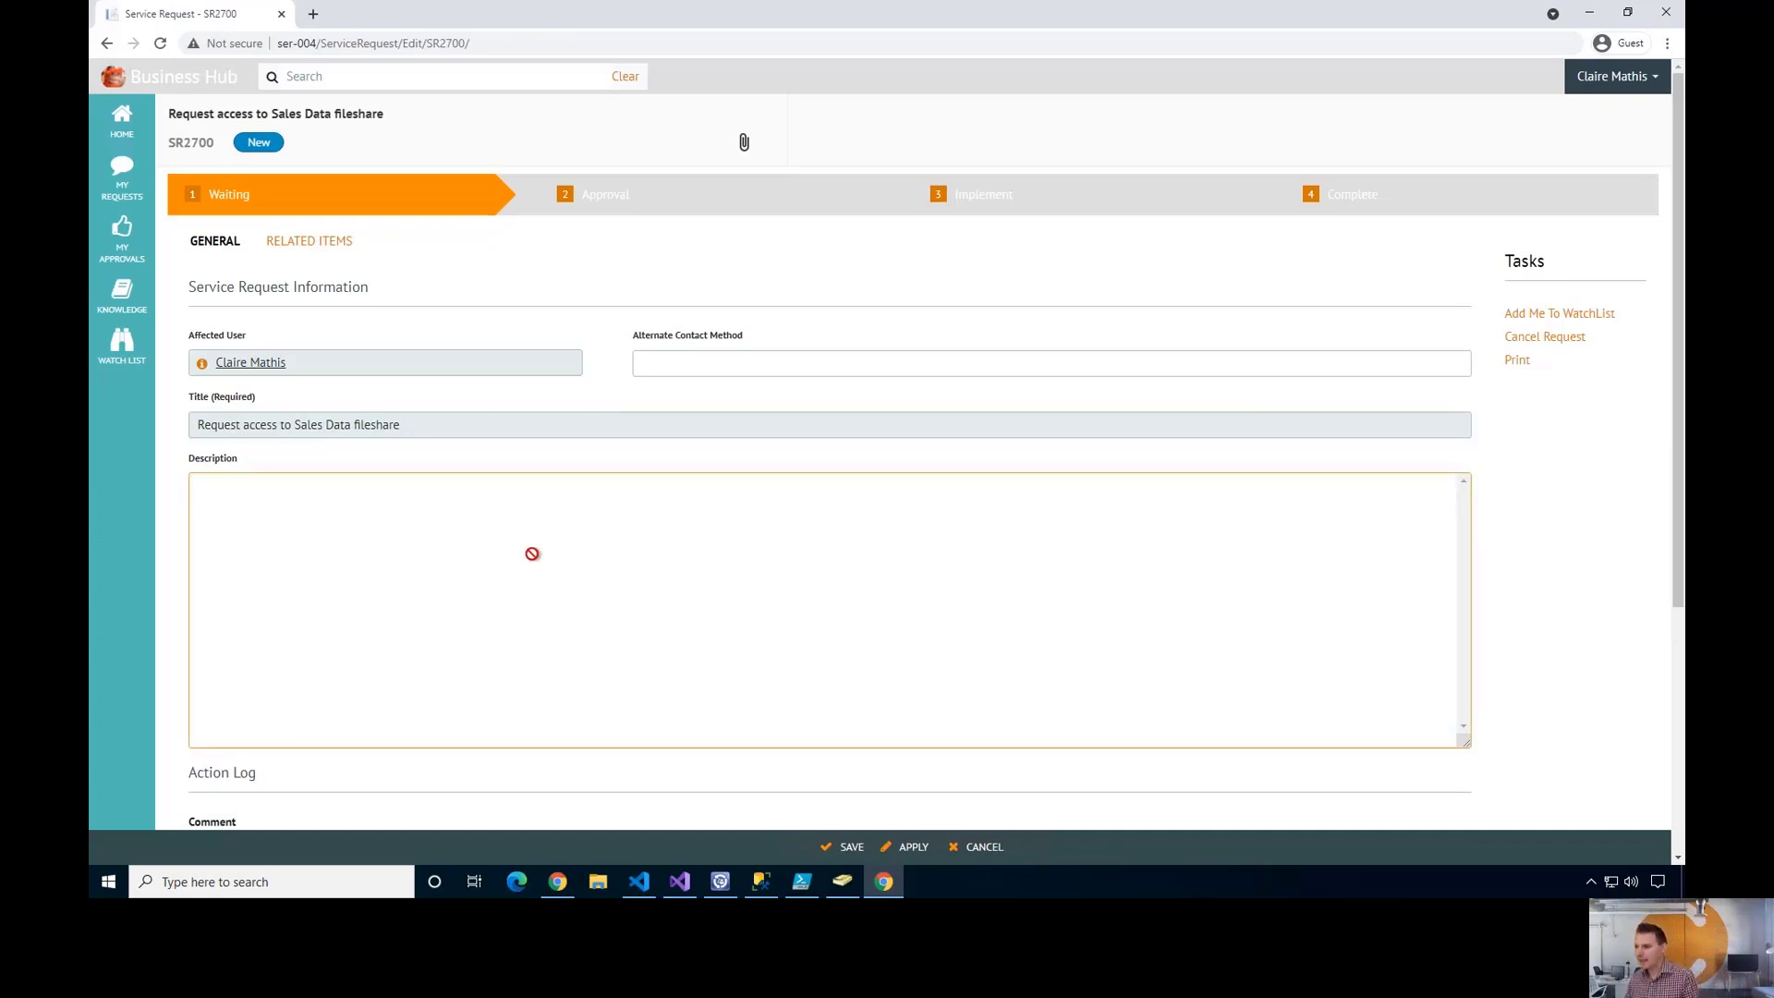
left_click(609, 223)
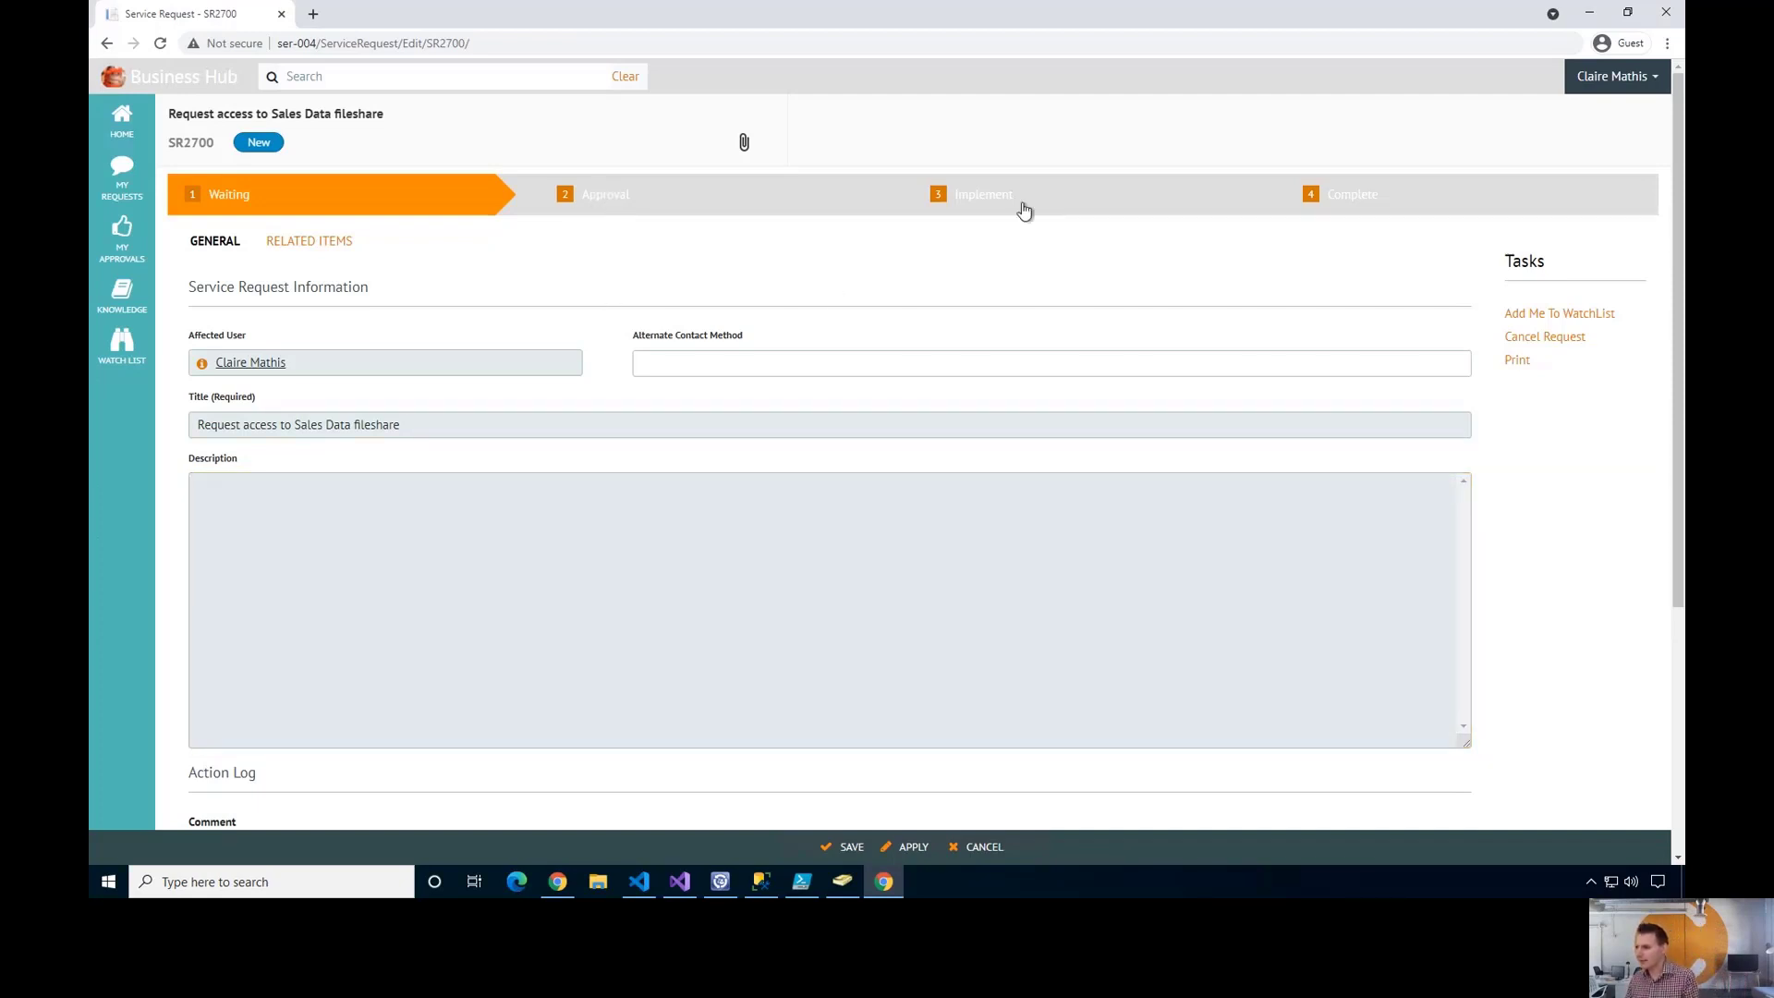
left_click(770, 601)
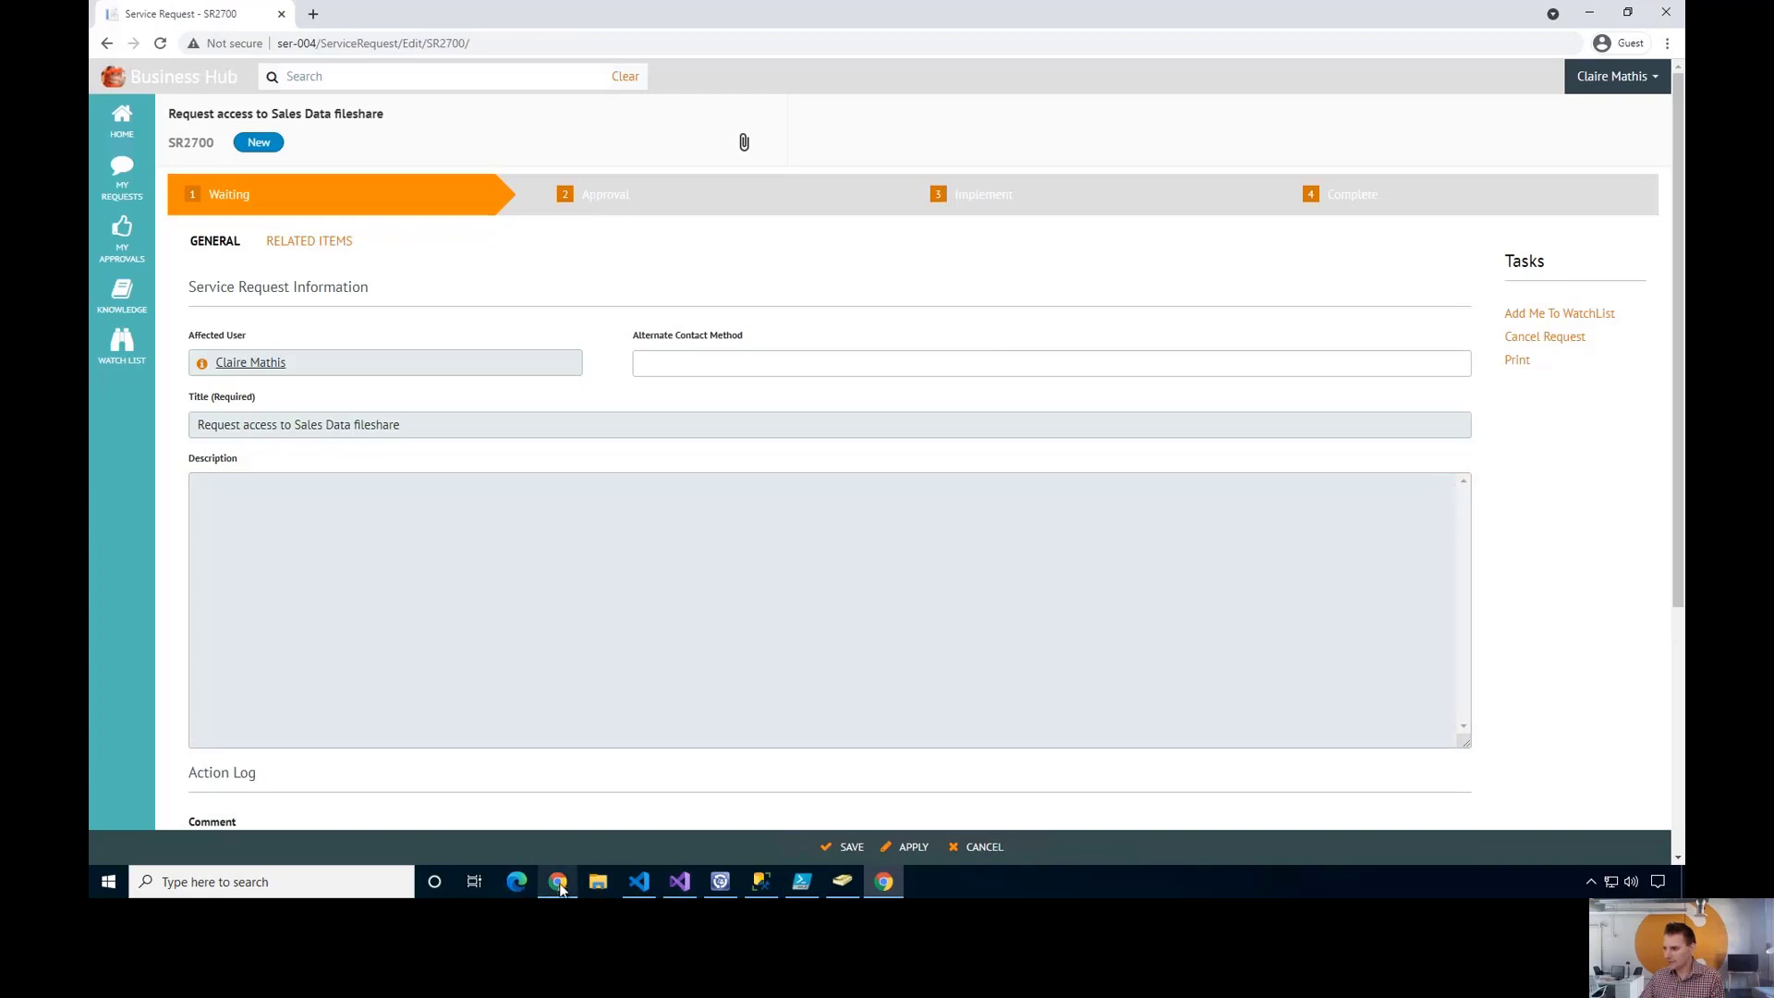
- Load SR2700's URL in the analyst's window, view its activities, and reload the page
left_click(559, 884)
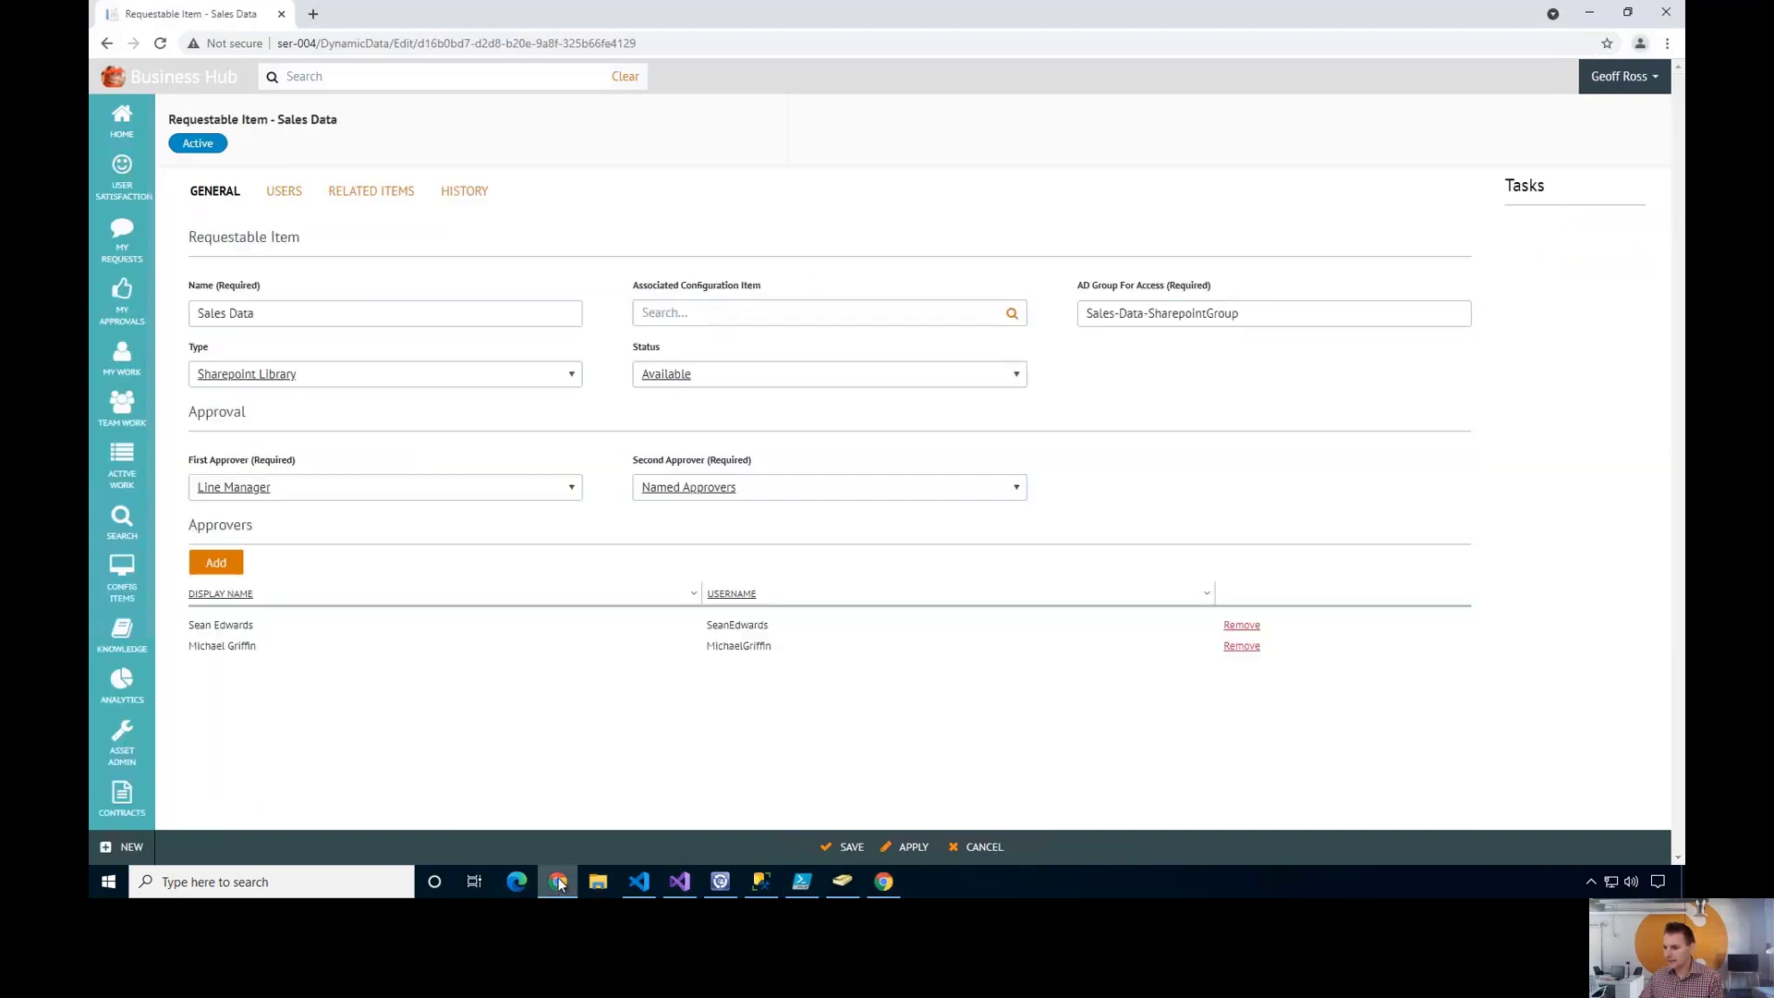
left_click(884, 881)
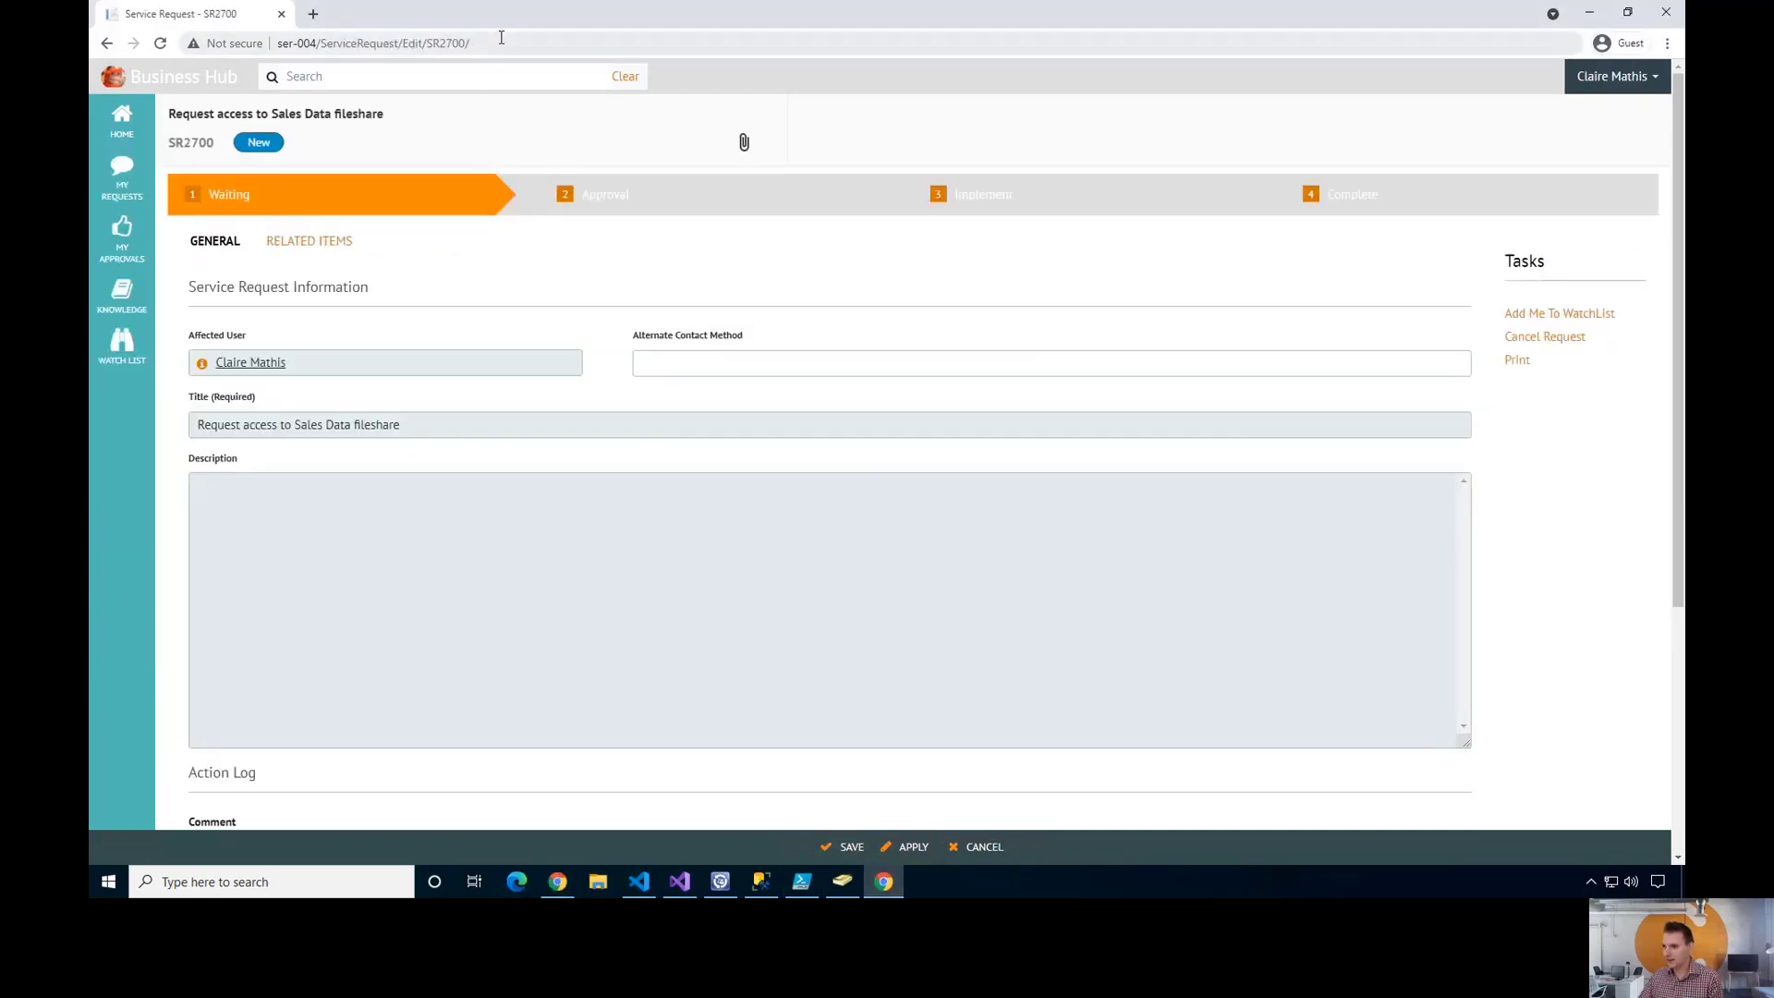
left_click(500, 37)
key("ctrl+c")
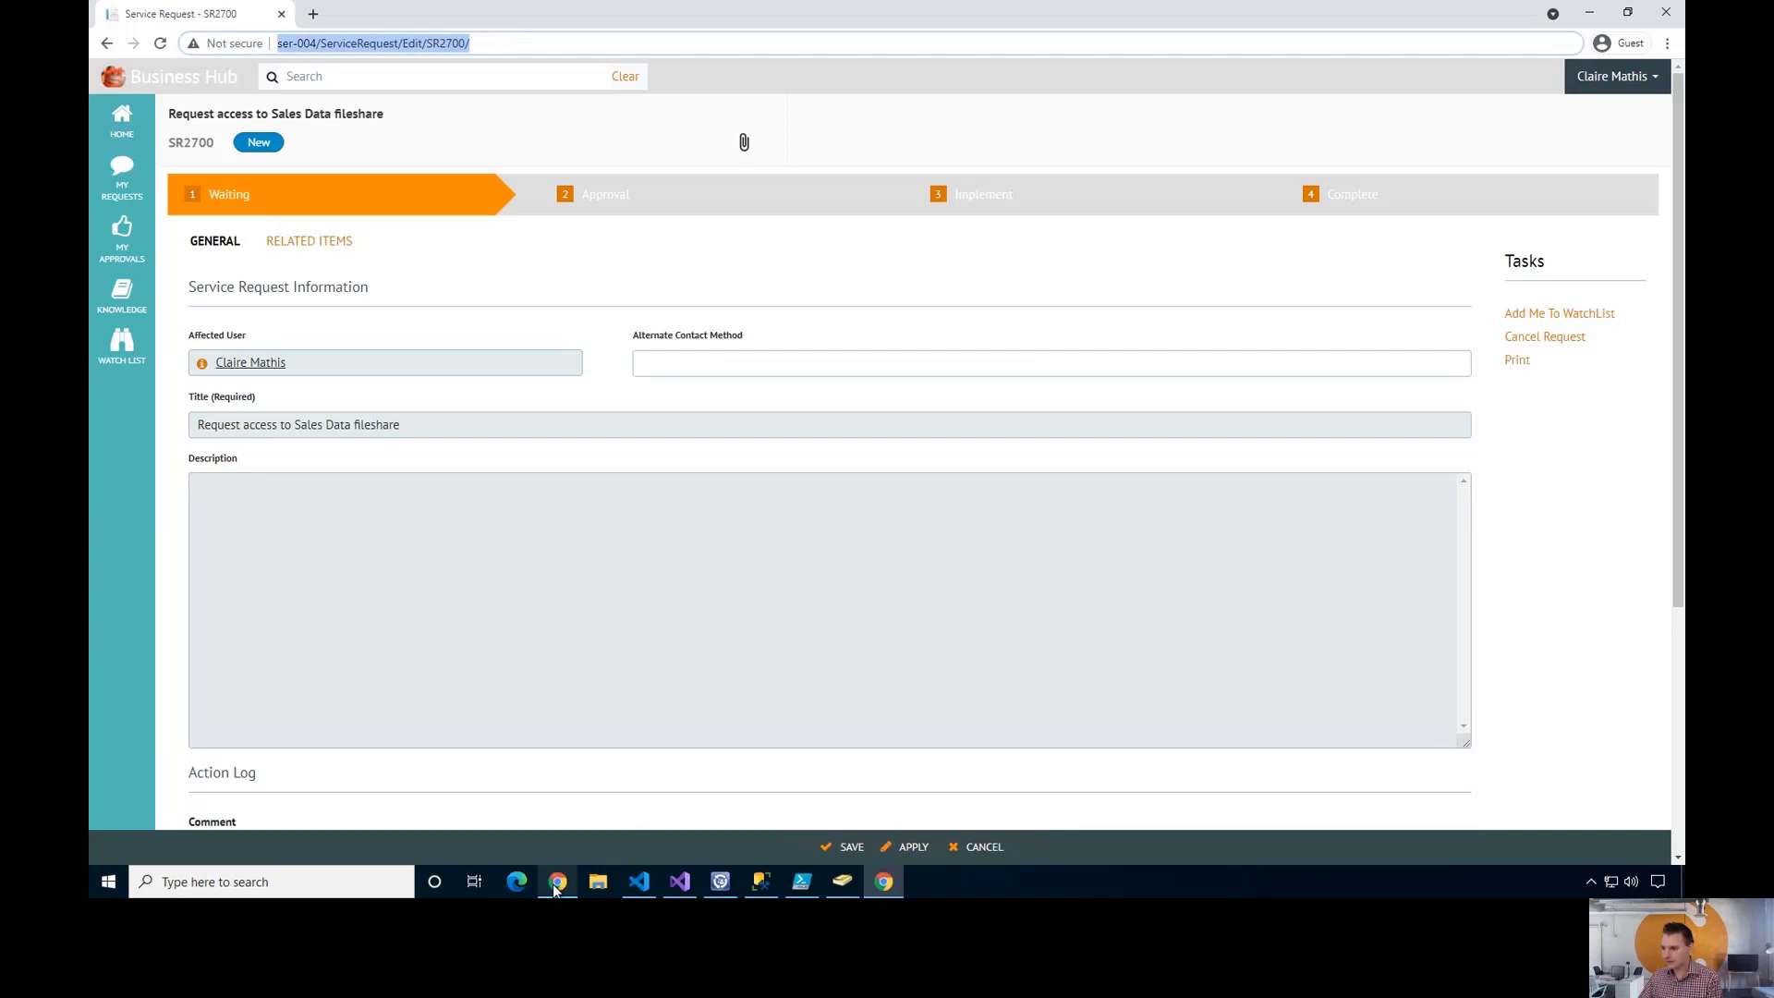
left_click(558, 884)
left_click(715, 43)
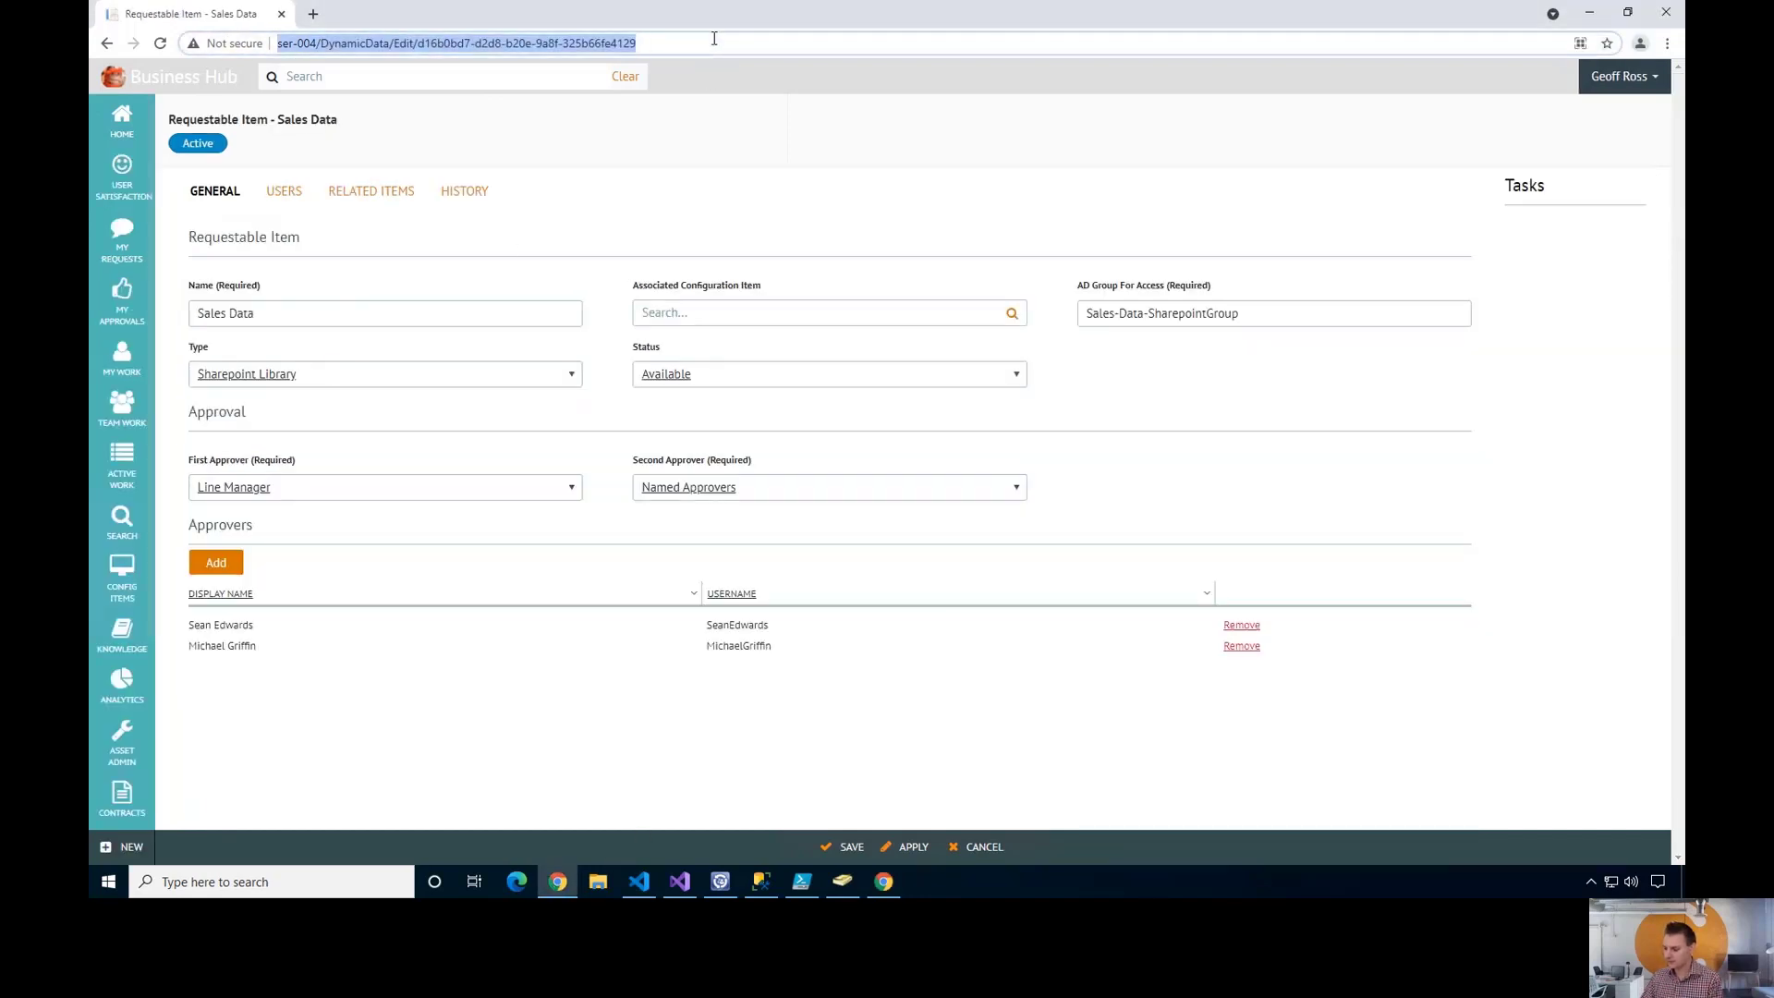
key("ctrl+v")
key("Return")
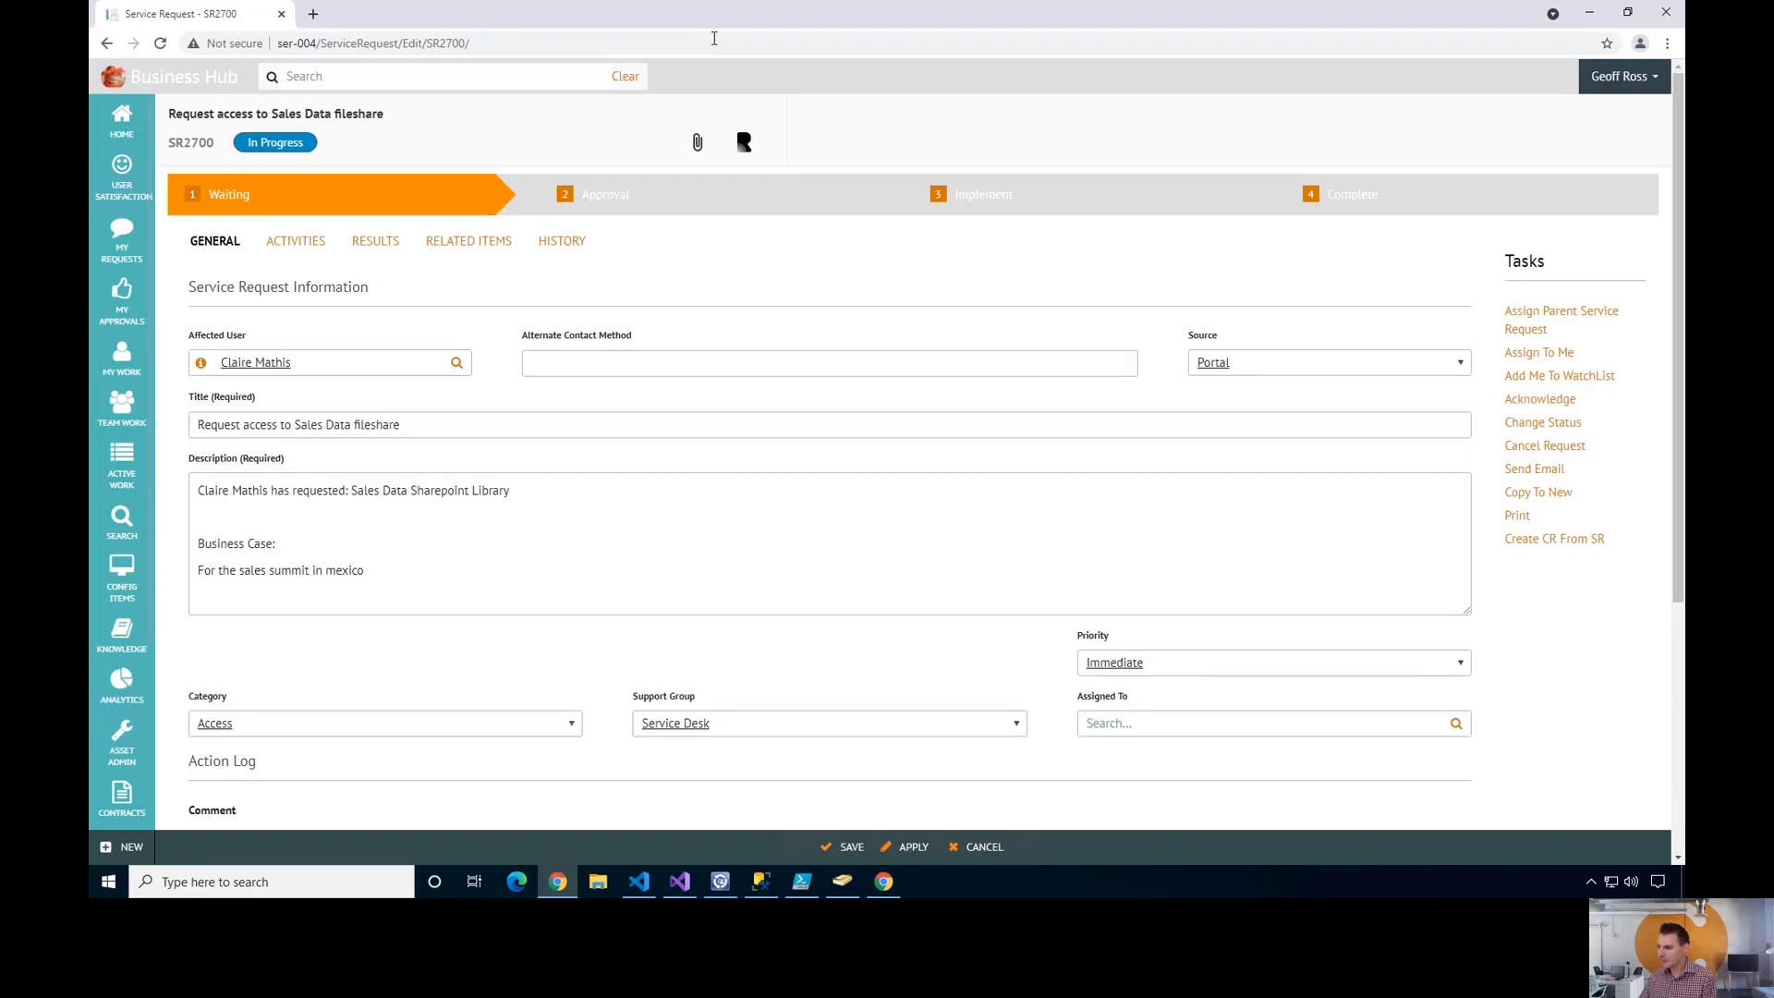
left_click(296, 242)
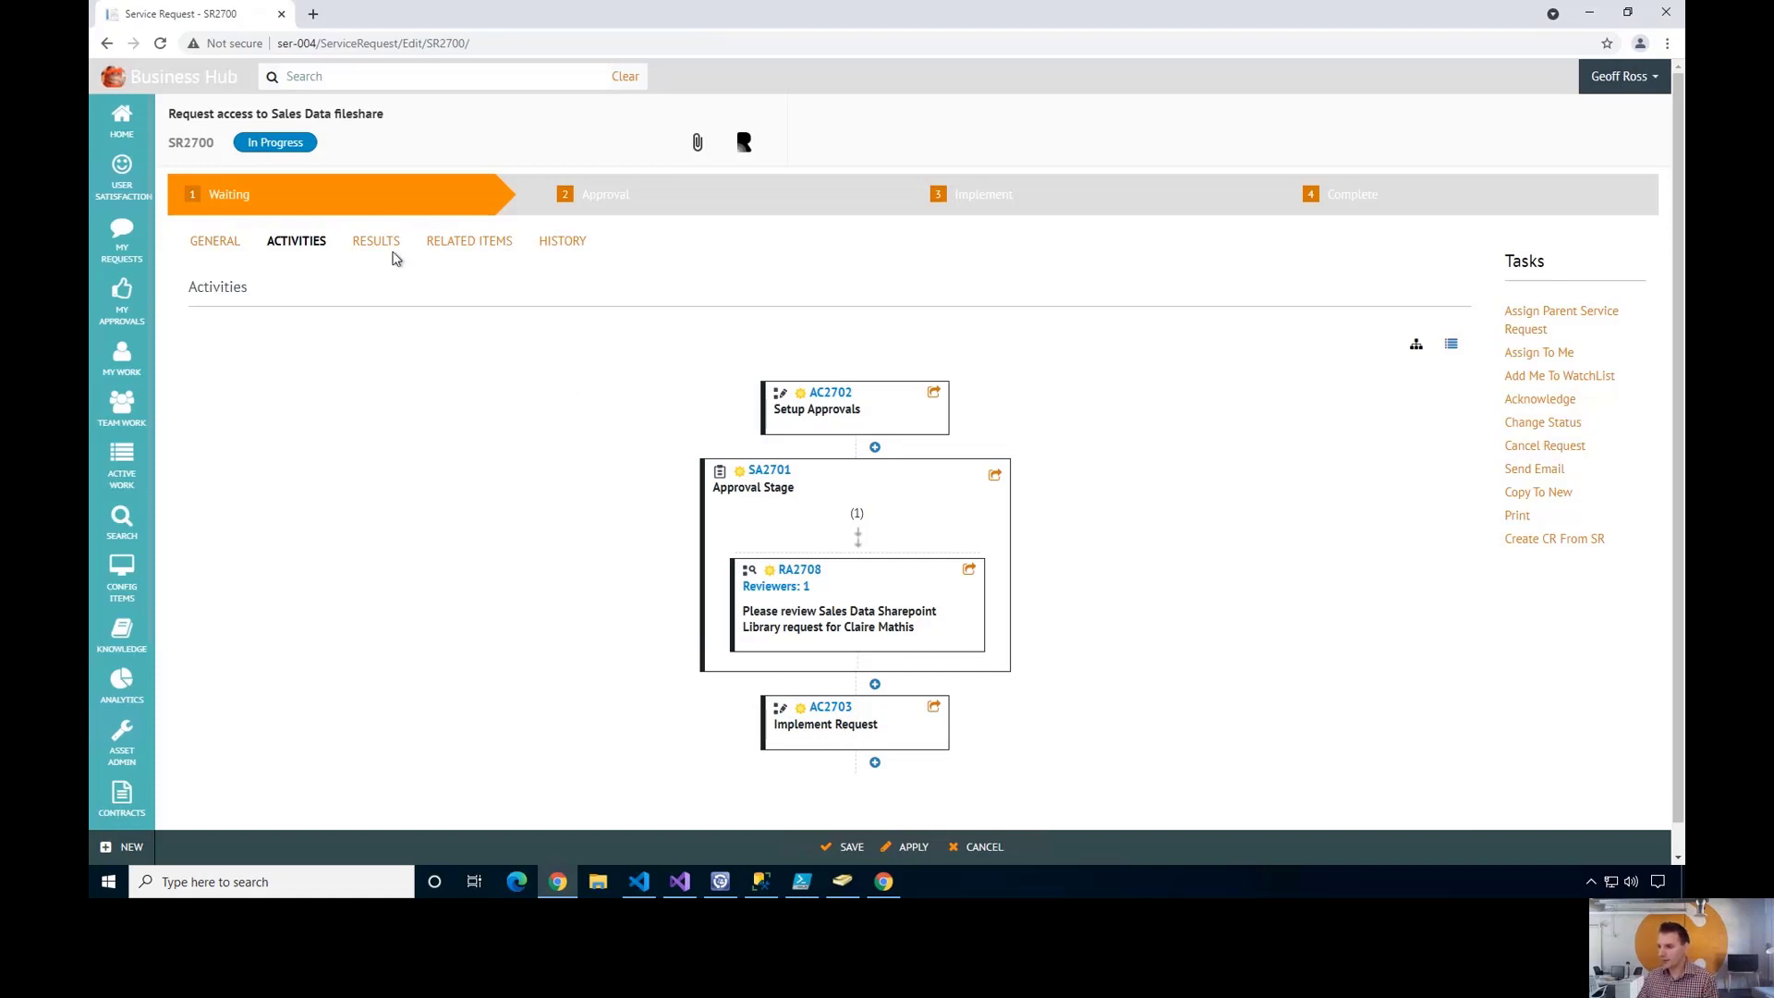
left_click(160, 43)
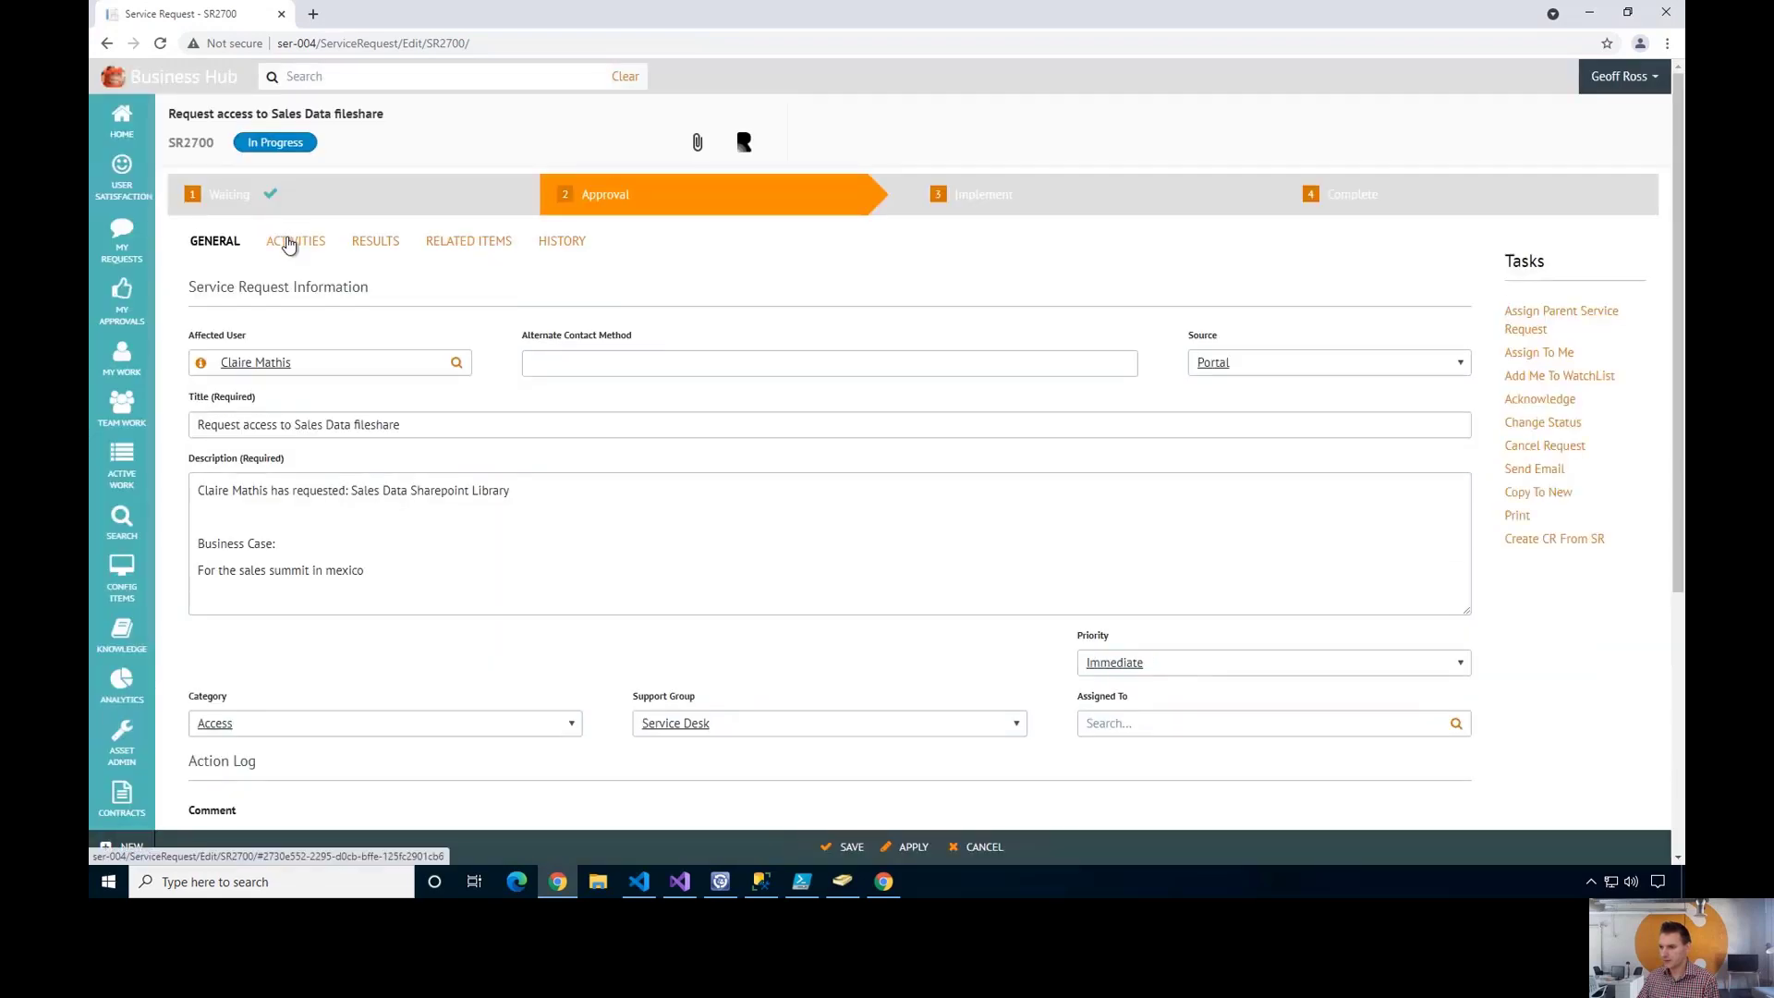
- Show SR2700's refreshed activities and scroll through RA2708, RA2709 and the Implement Request activity
left_click(289, 244)
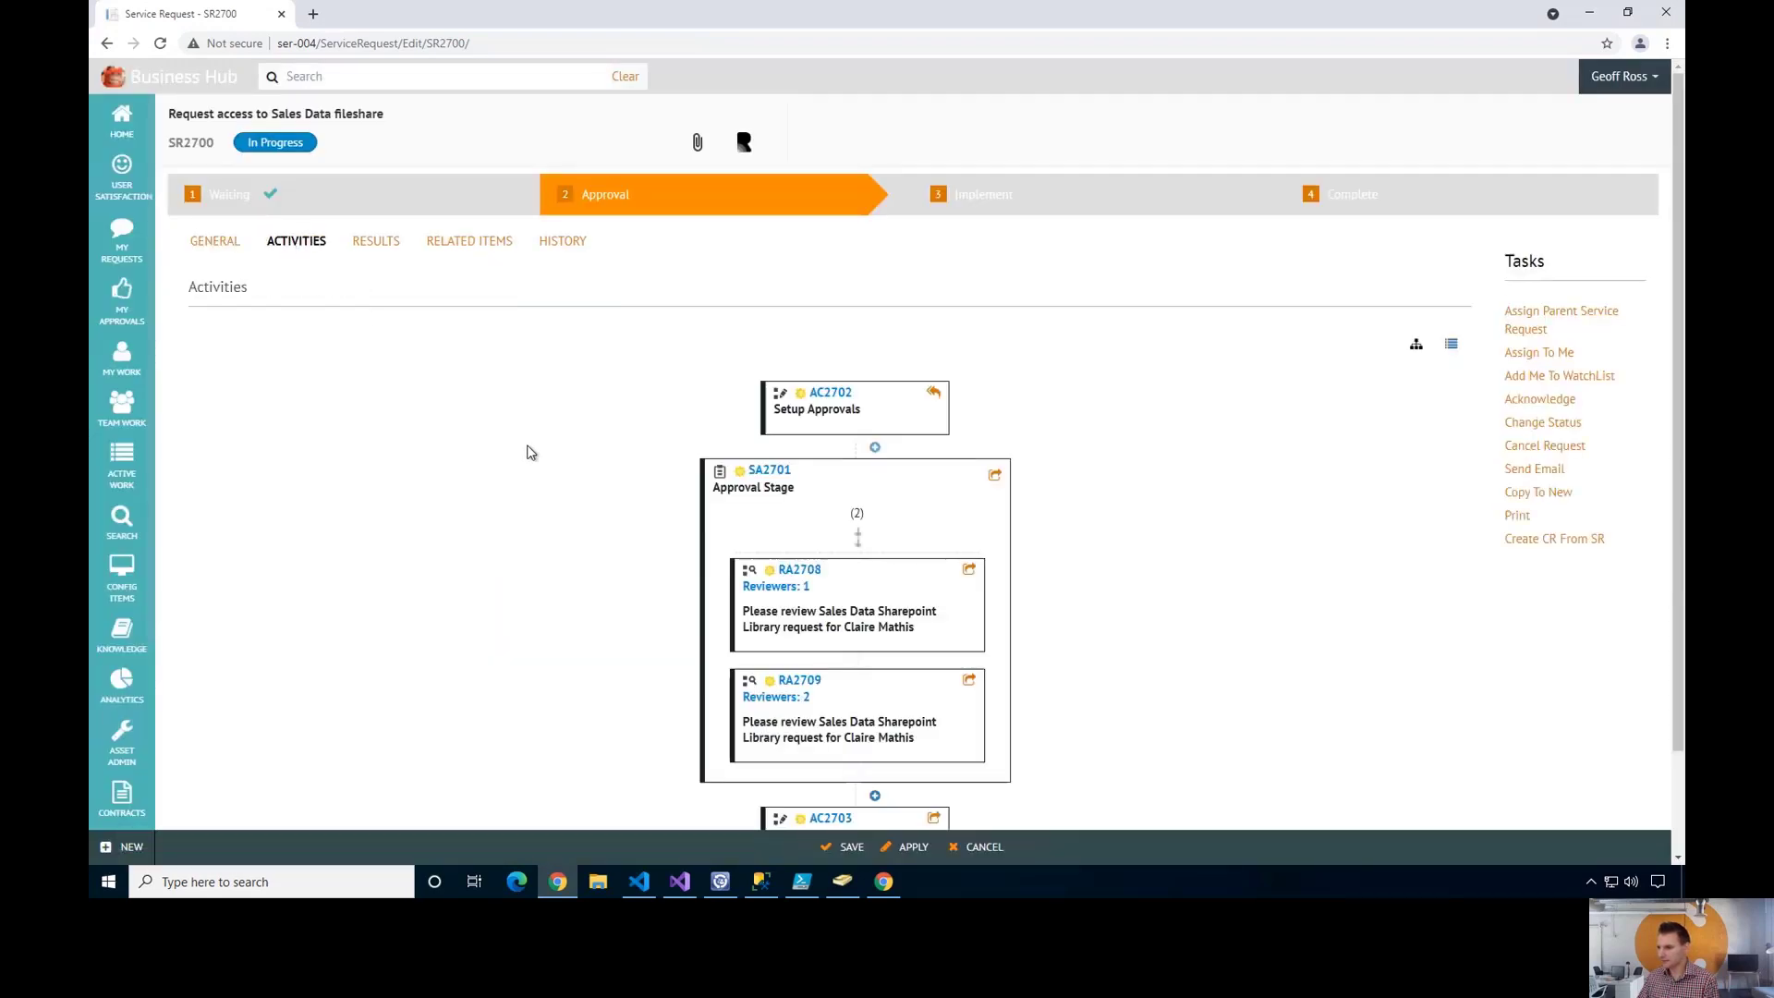
scroll(527, 452, "down", 1)
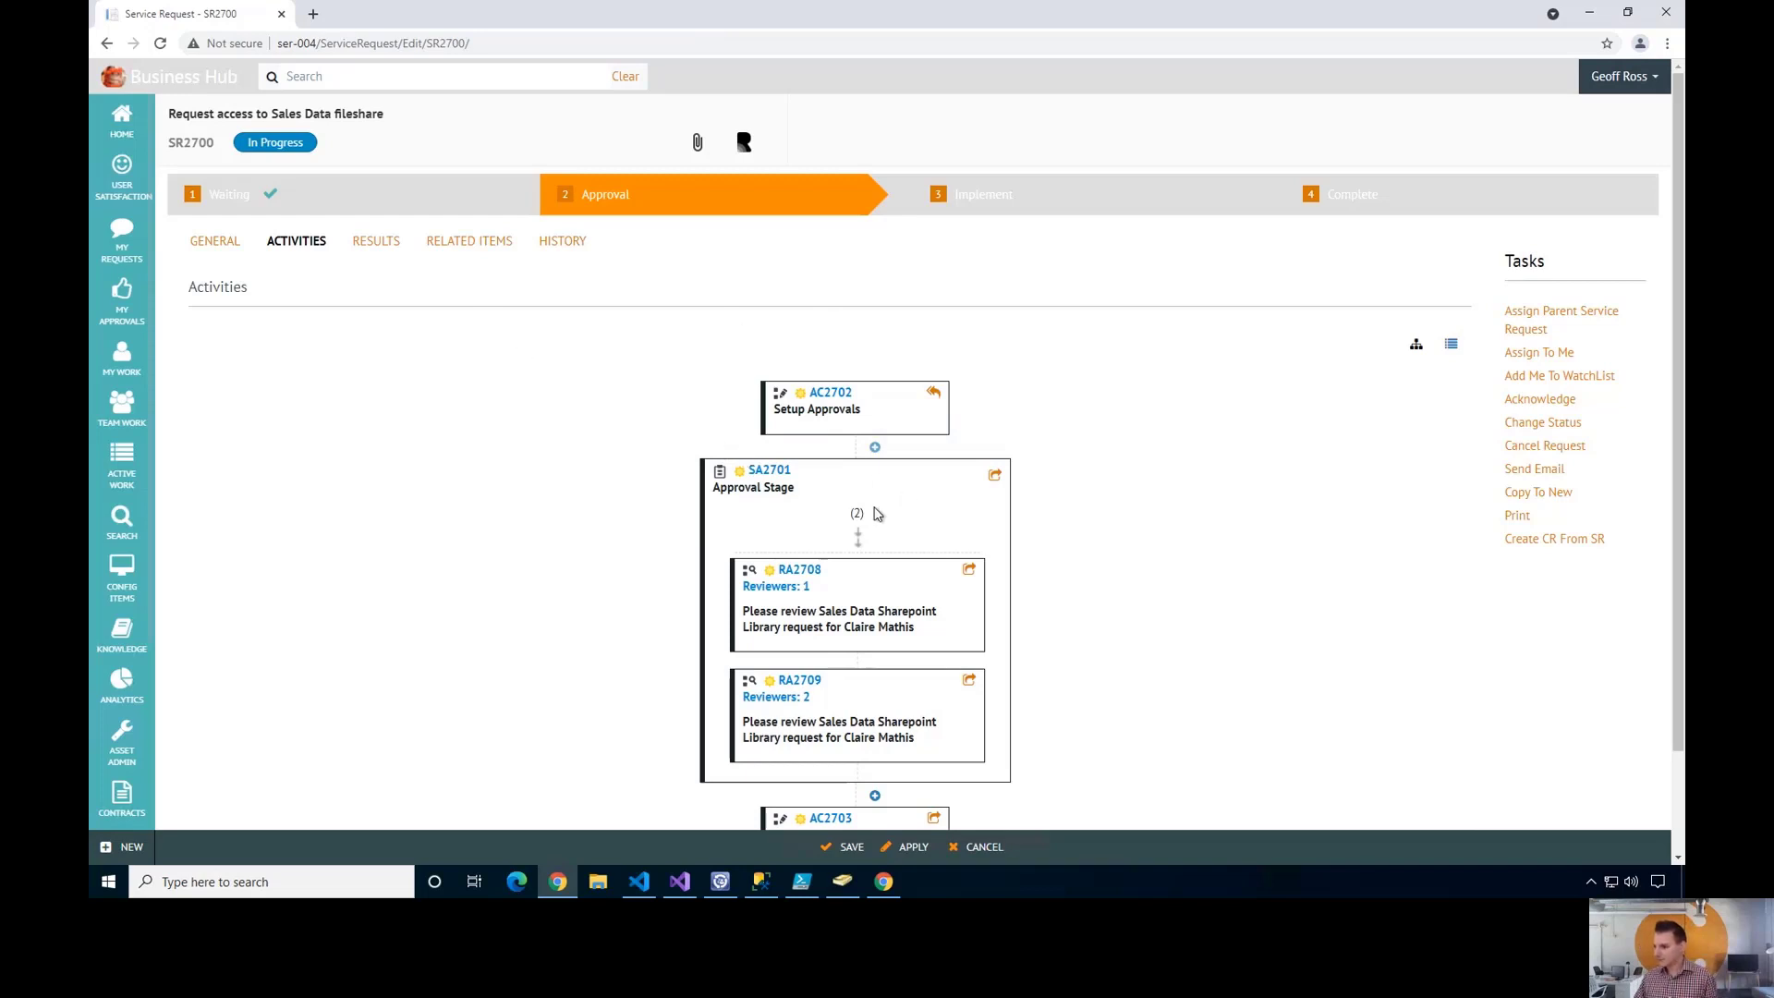
- Expand RA2708 to show its Percentage condition, 100.00 threshold and one Not Yet Voted reviewer
left_click(801, 570)
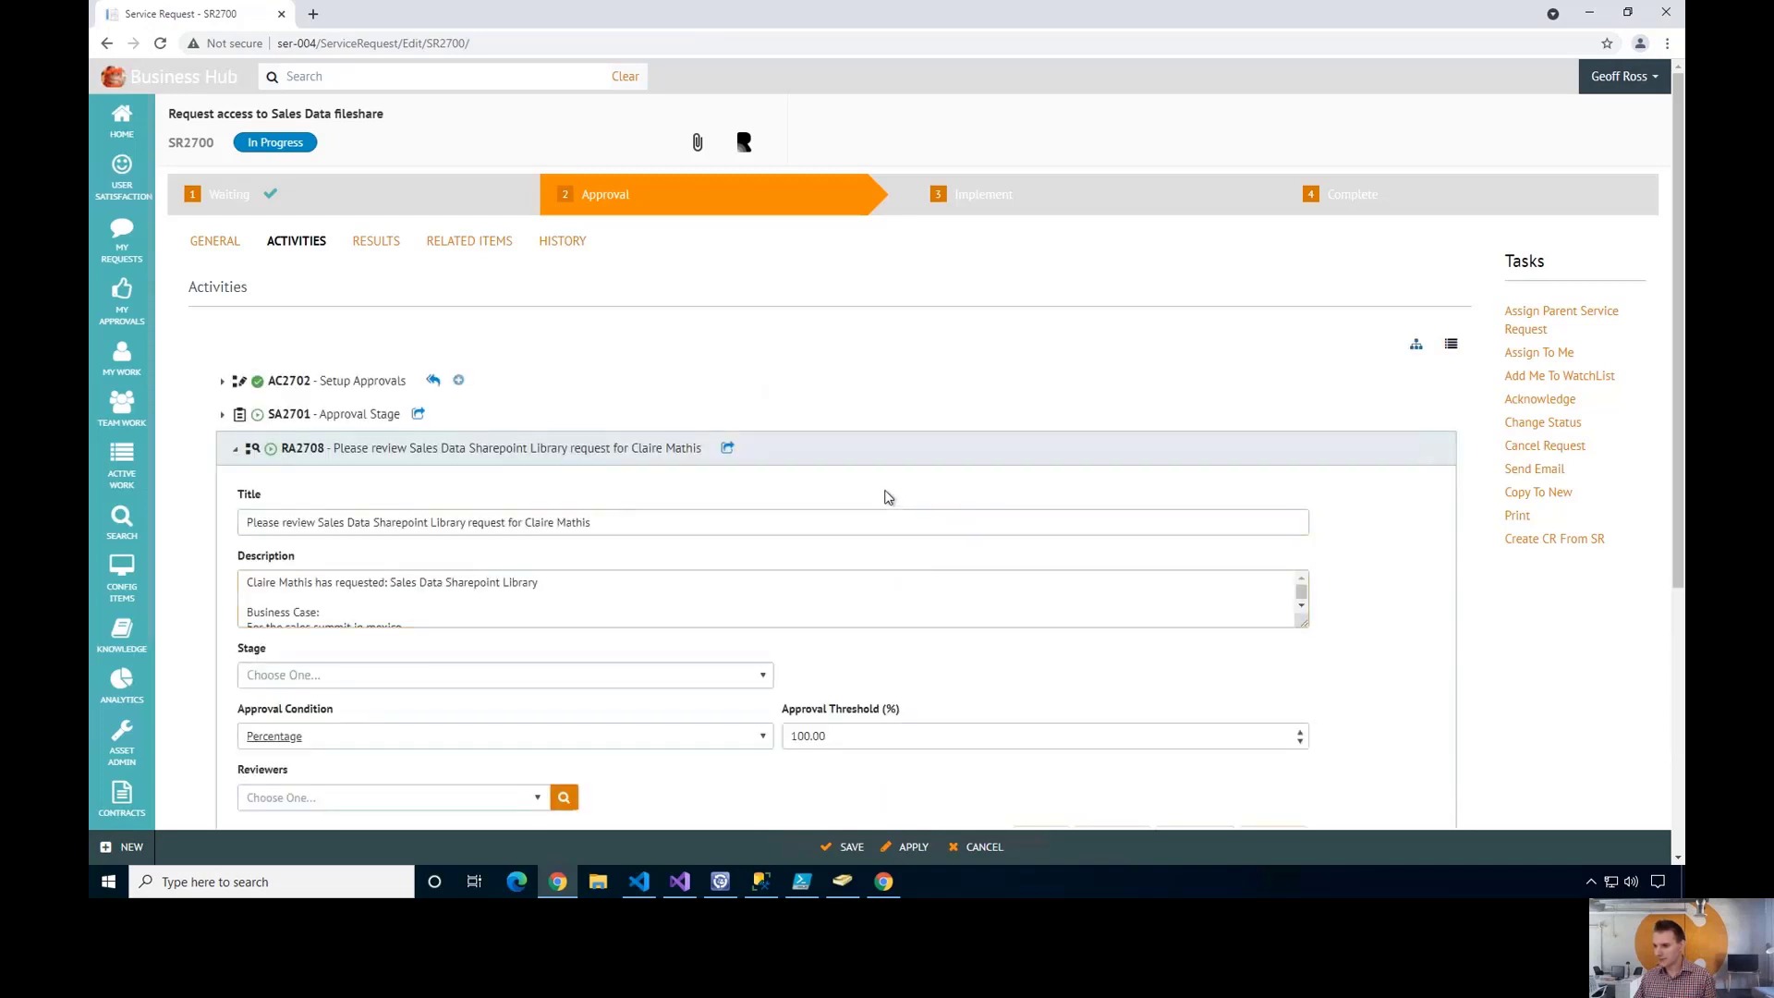
scroll(878, 493, "down", 1)
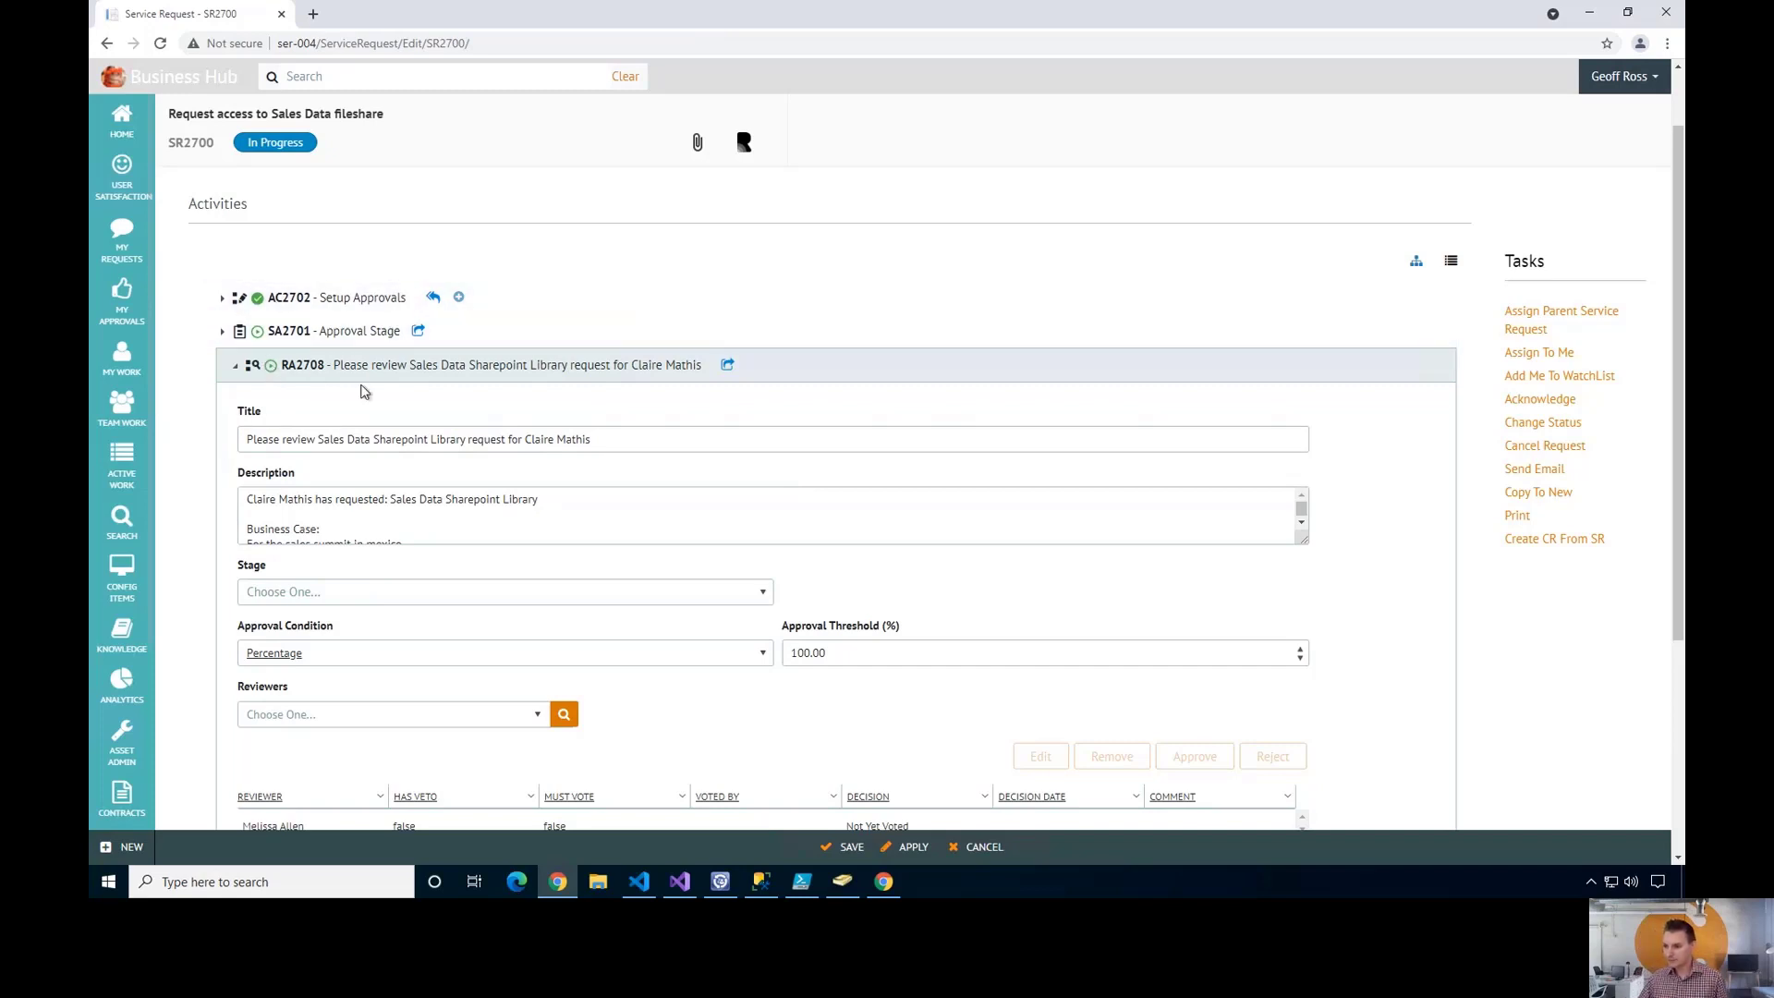
scroll(190, 514, "down", 2)
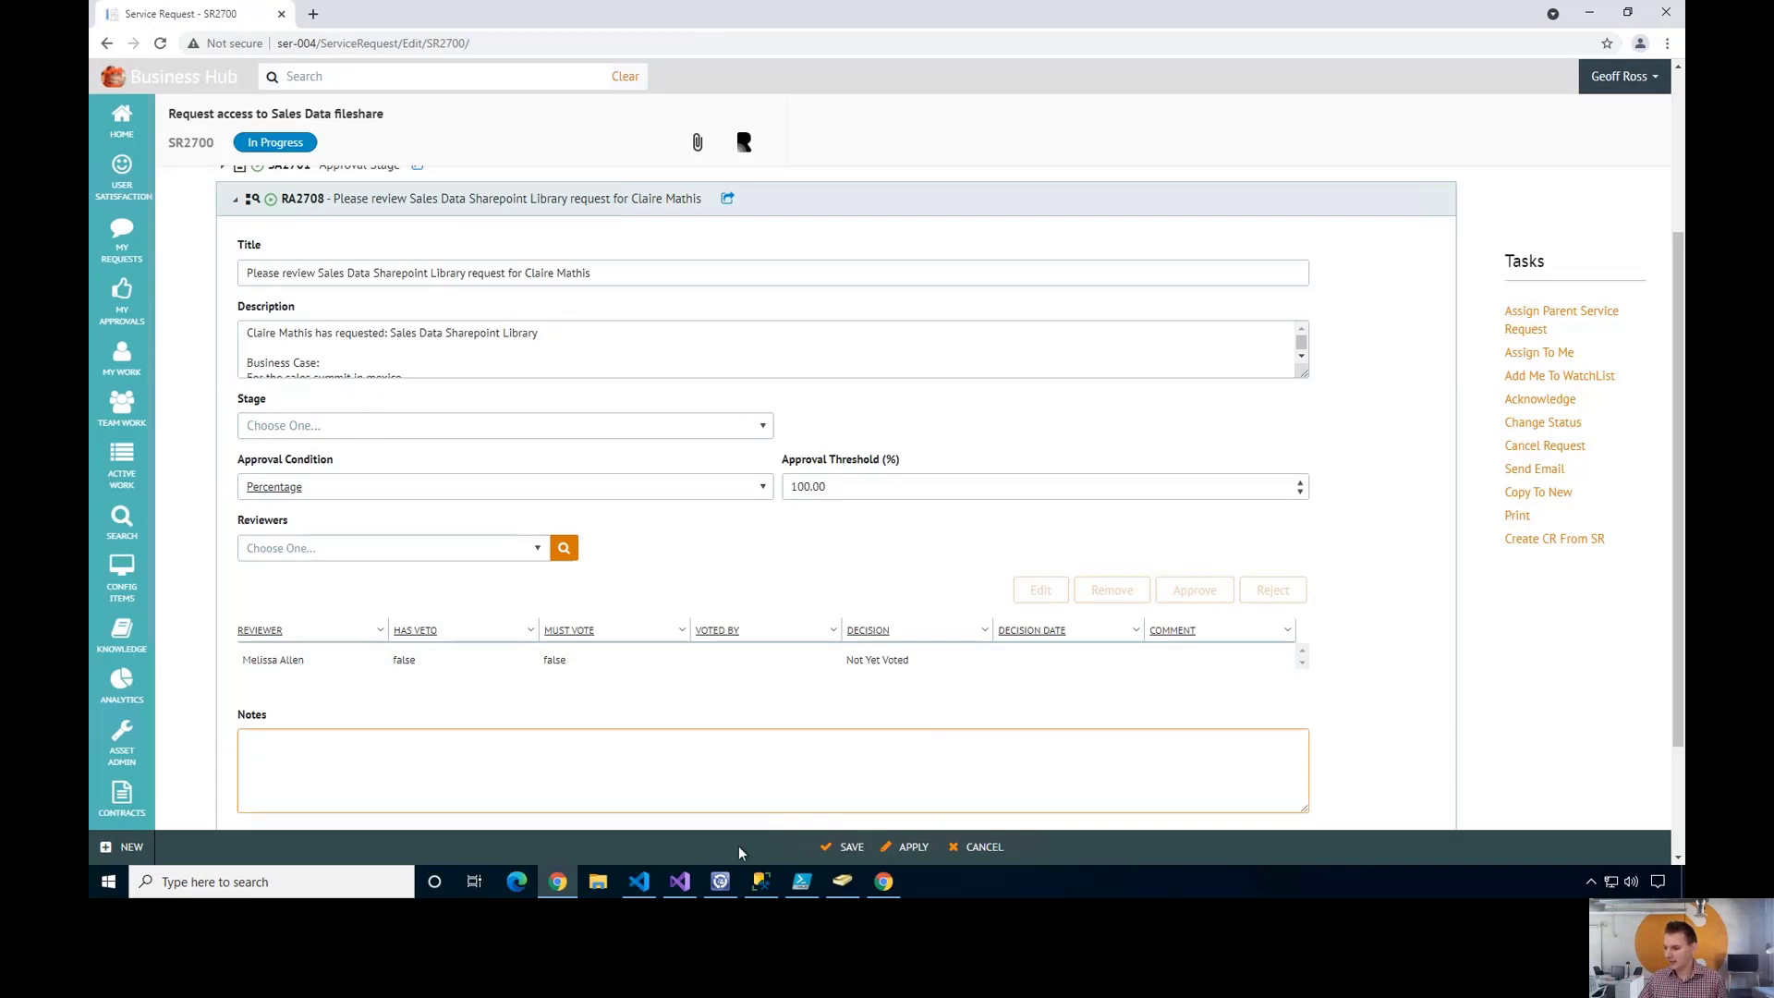
left_click(844, 889)
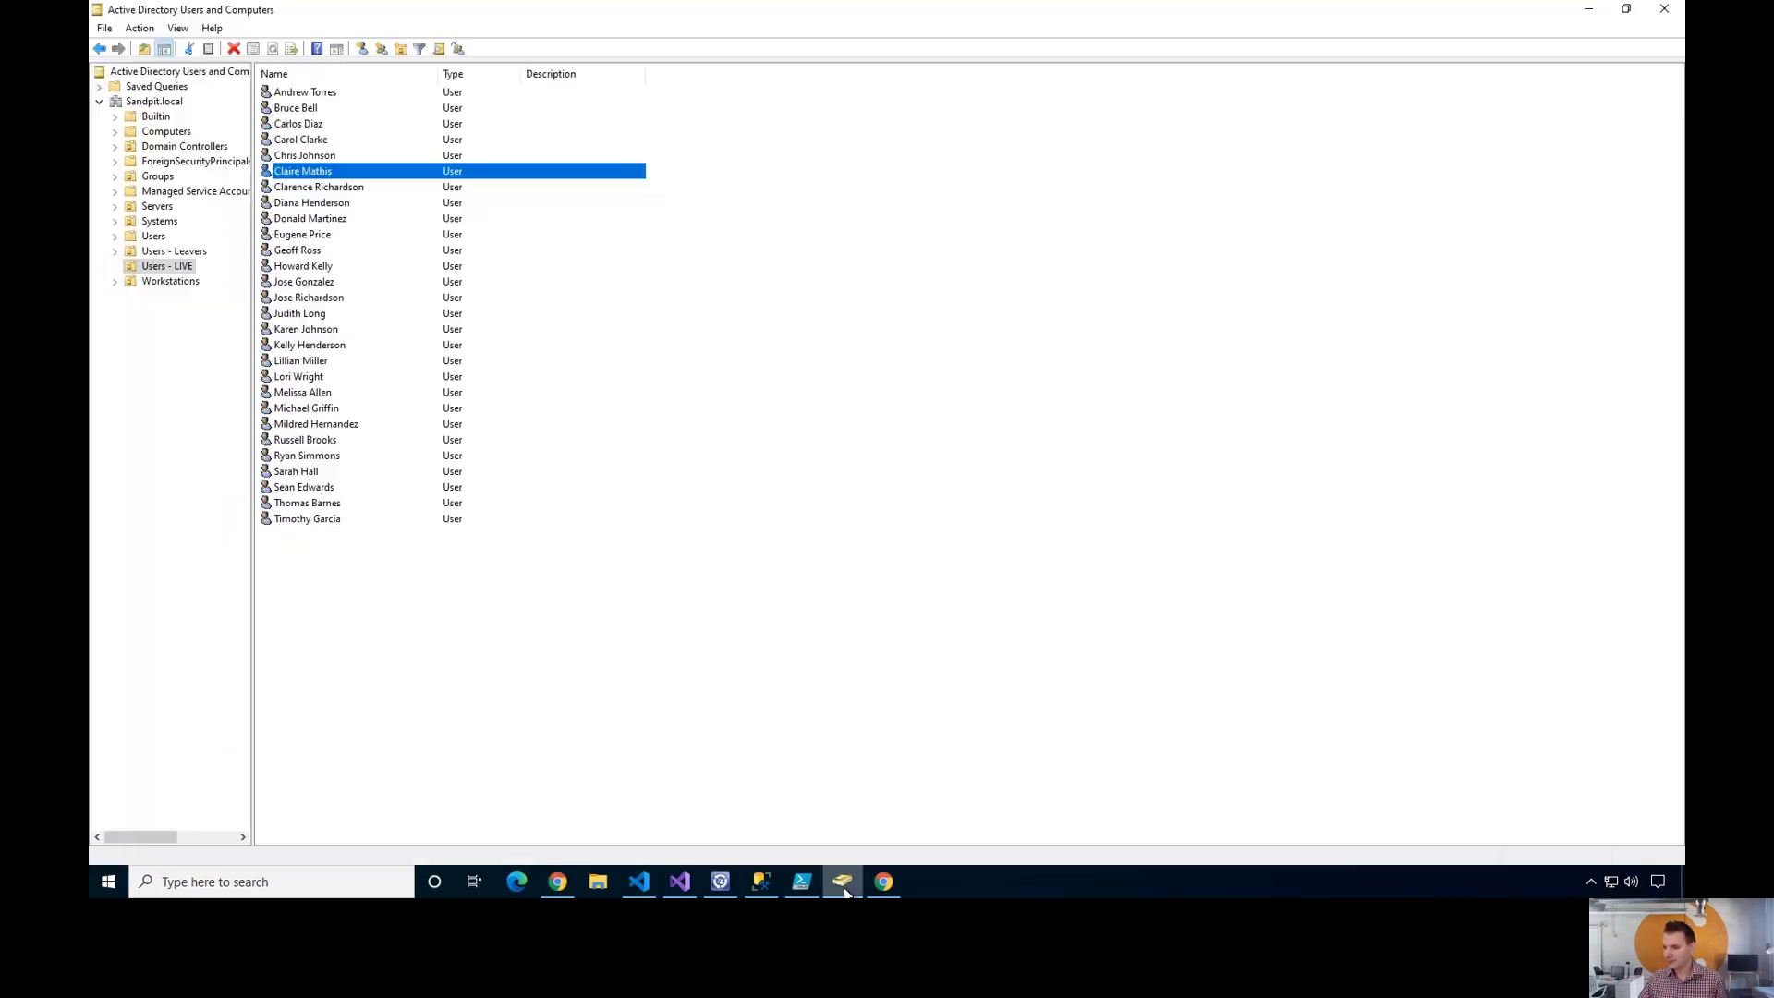
double_click(372, 172)
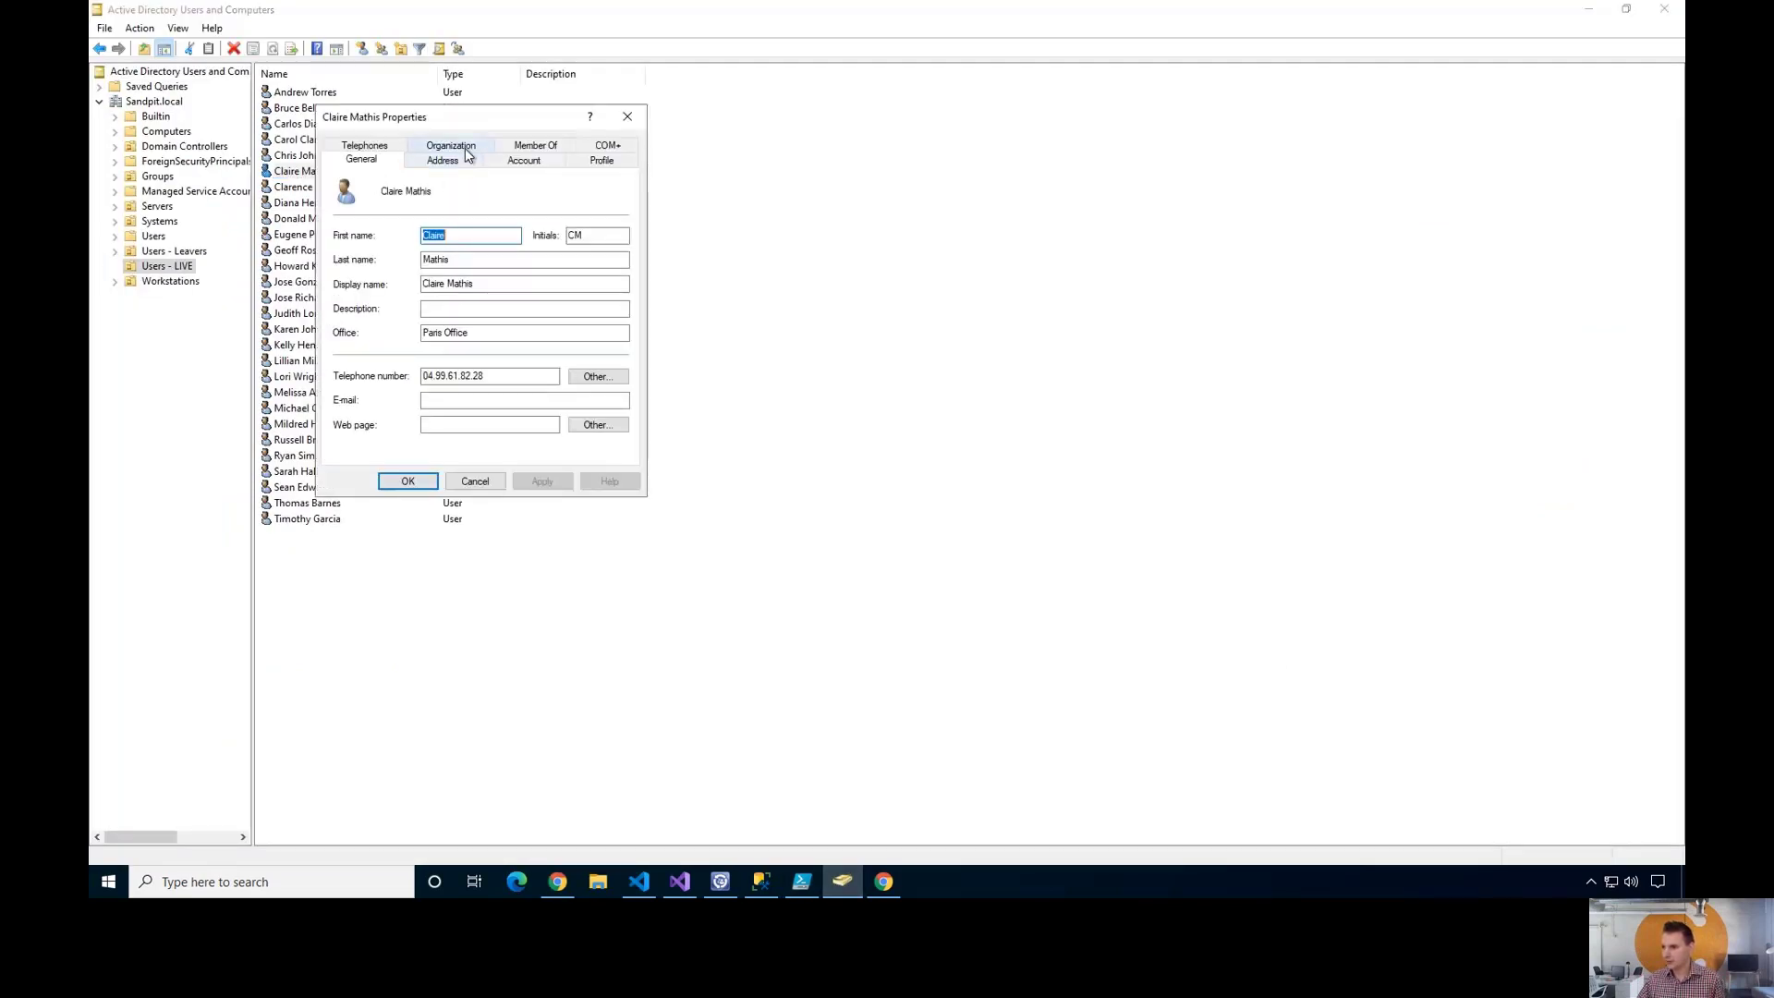
left_click(462, 146)
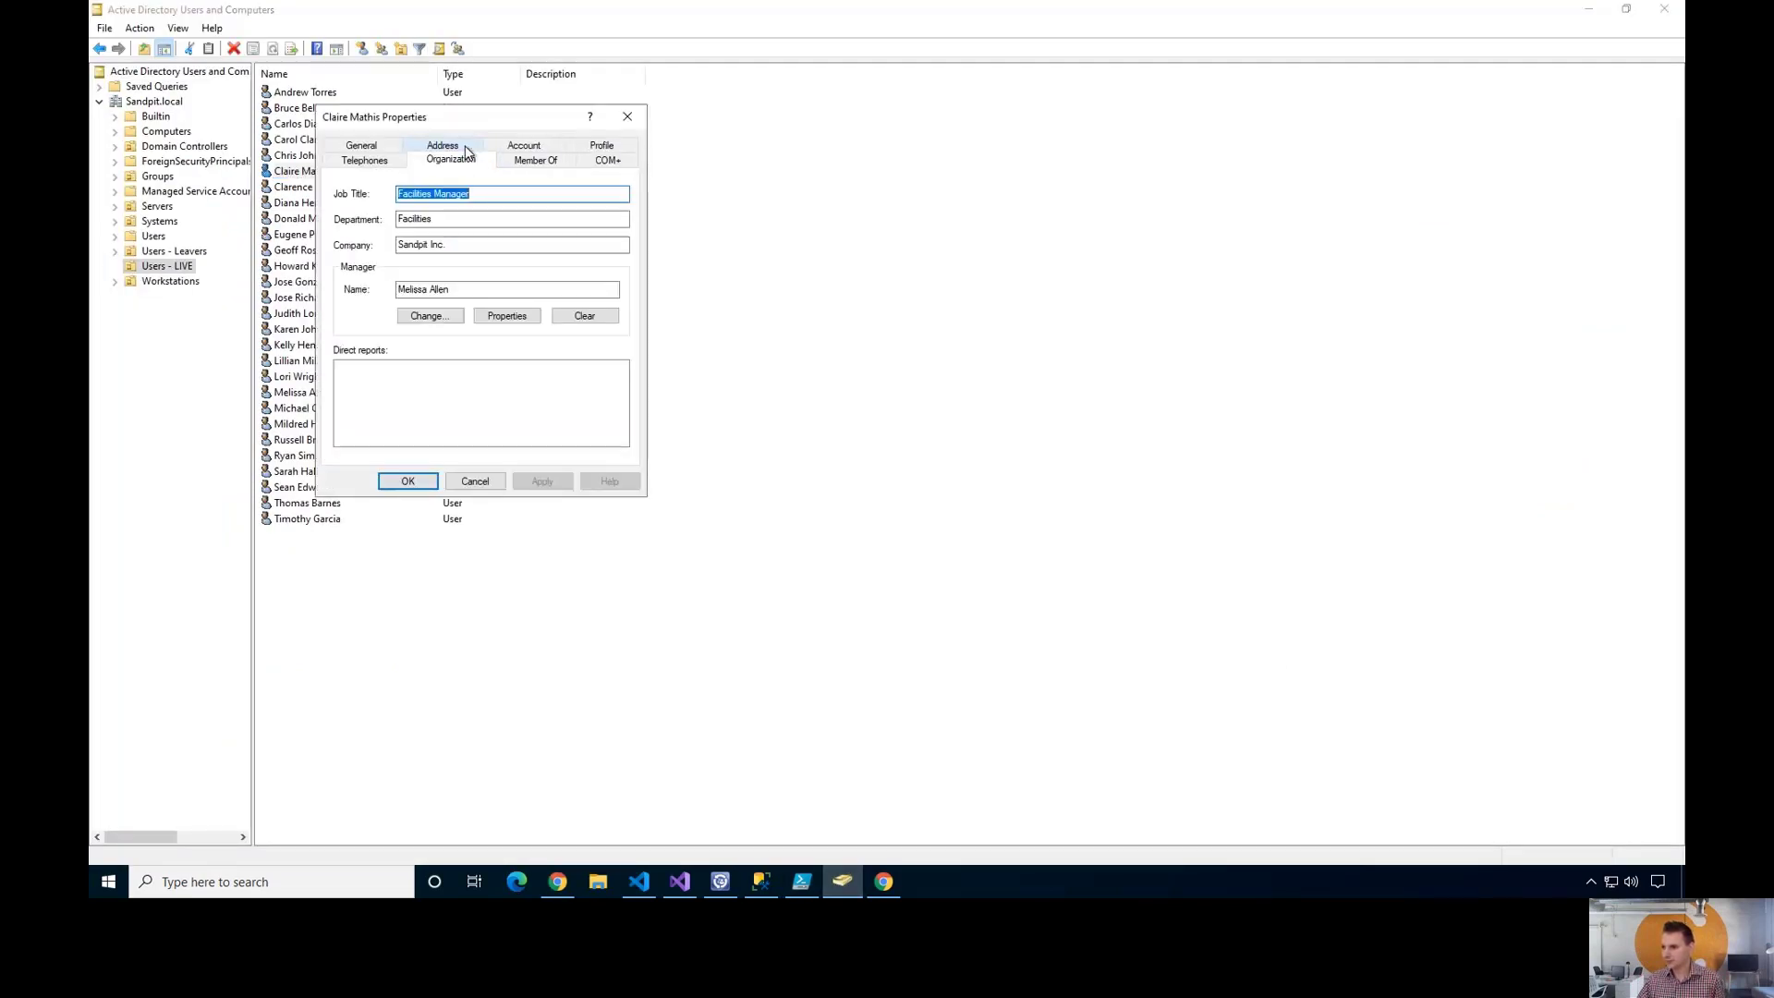
left_click(475, 483)
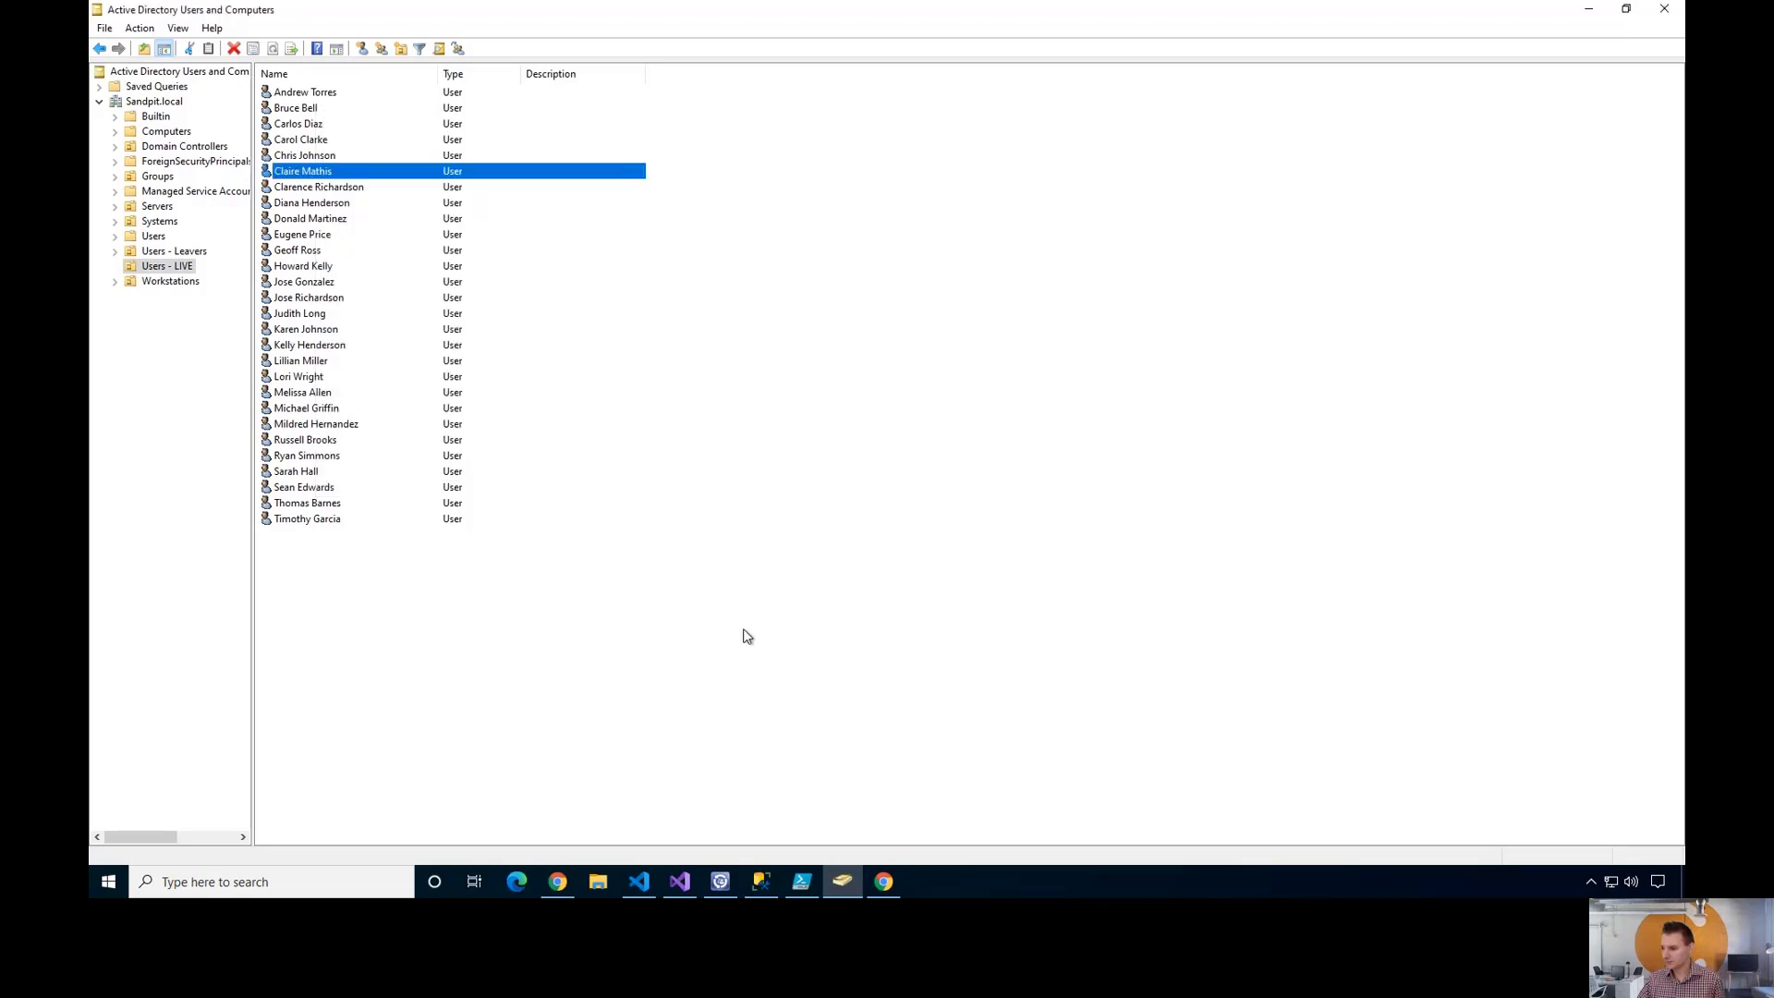
left_click(836, 878)
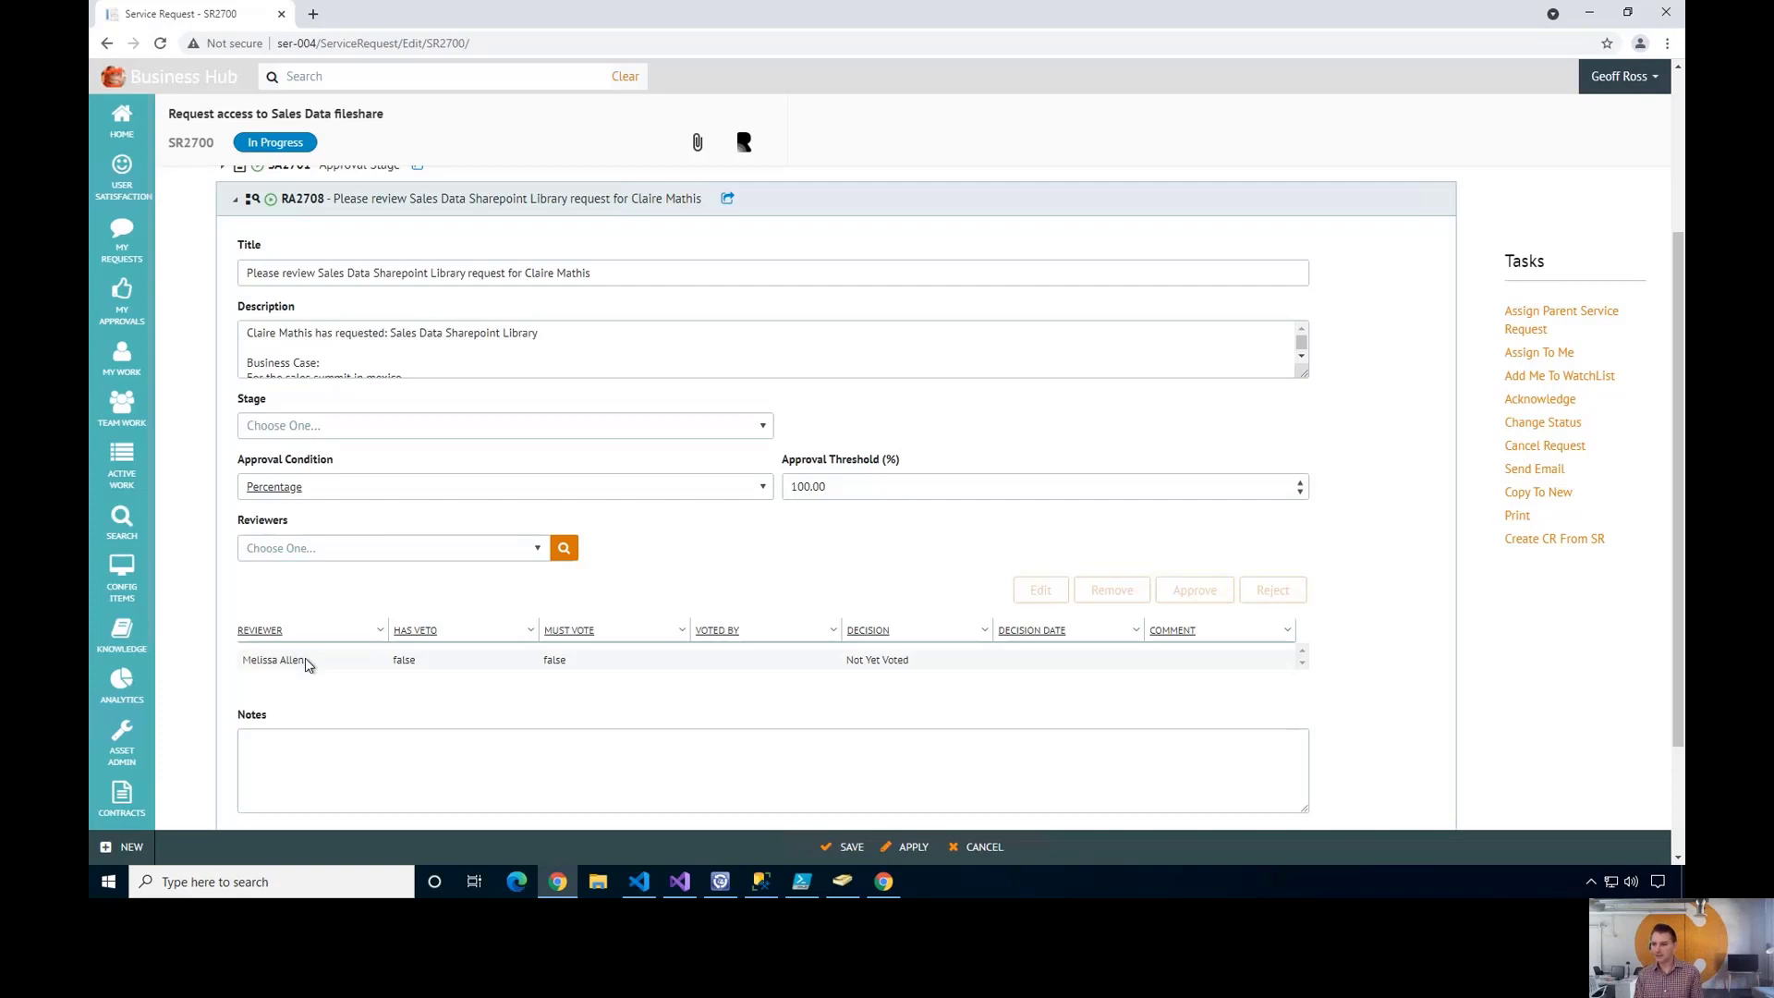
- Collapse RA2708 and expand RA2709 to review its details
left_click(239, 208)
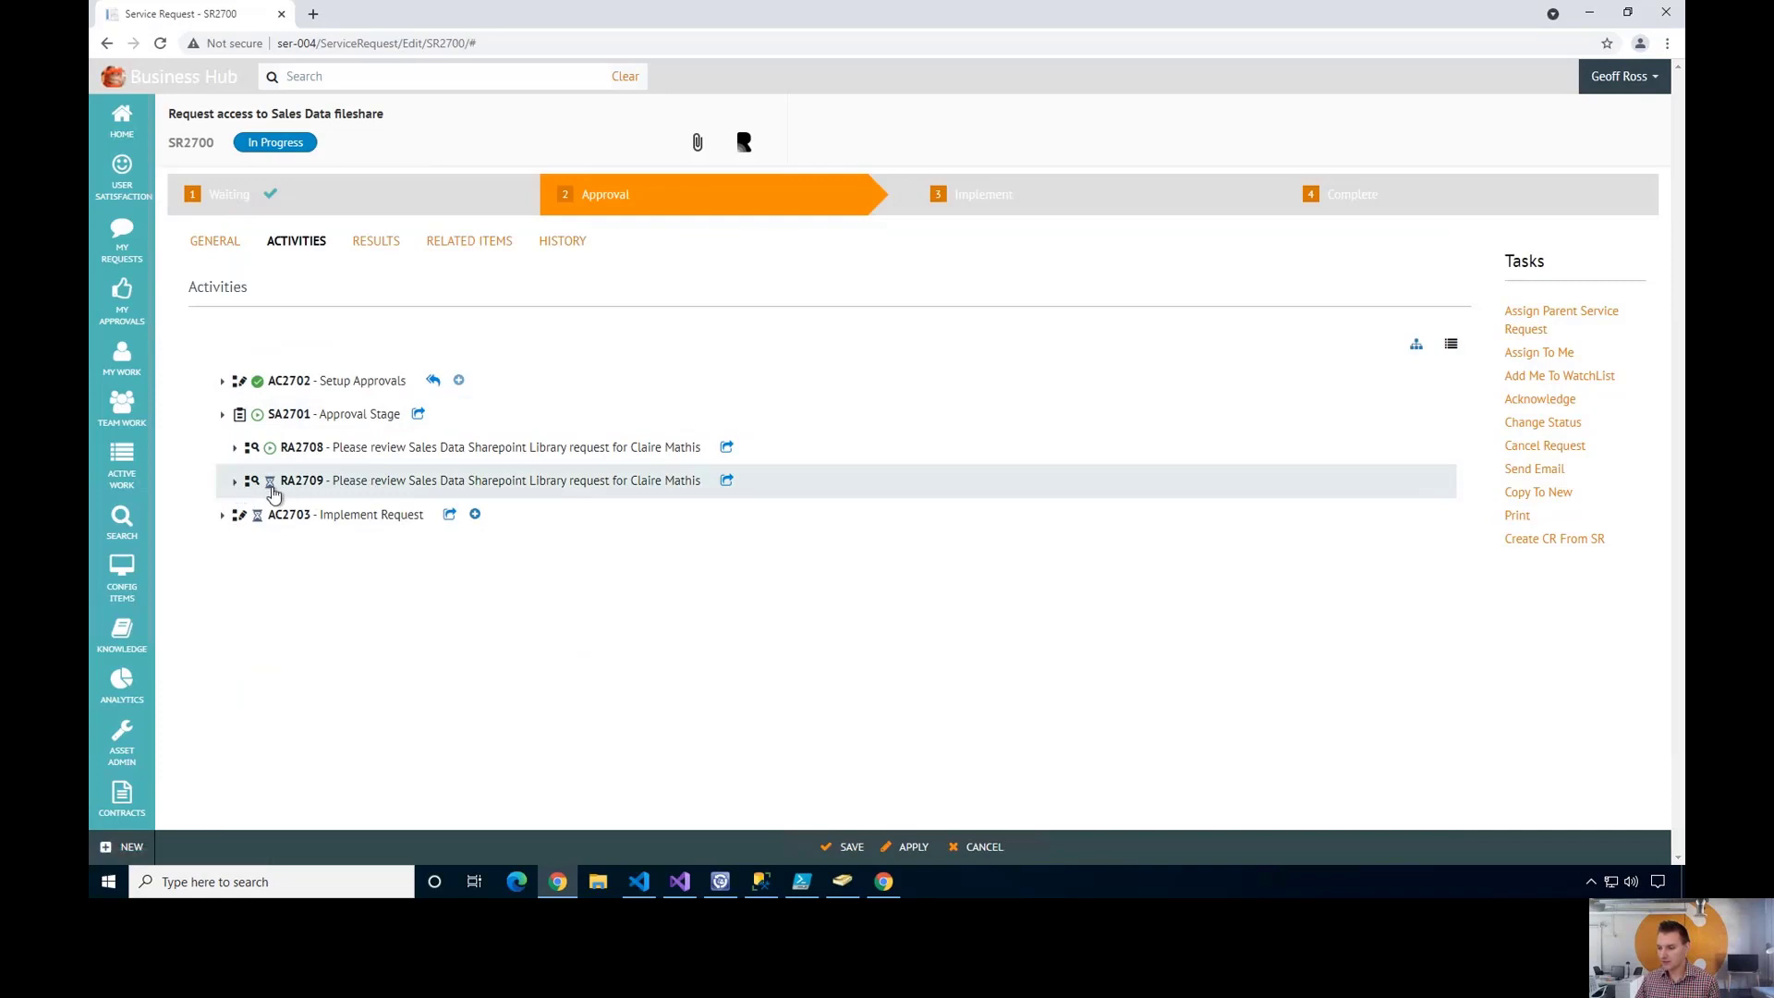
left_click(235, 480)
scroll(416, 499, "down", 4)
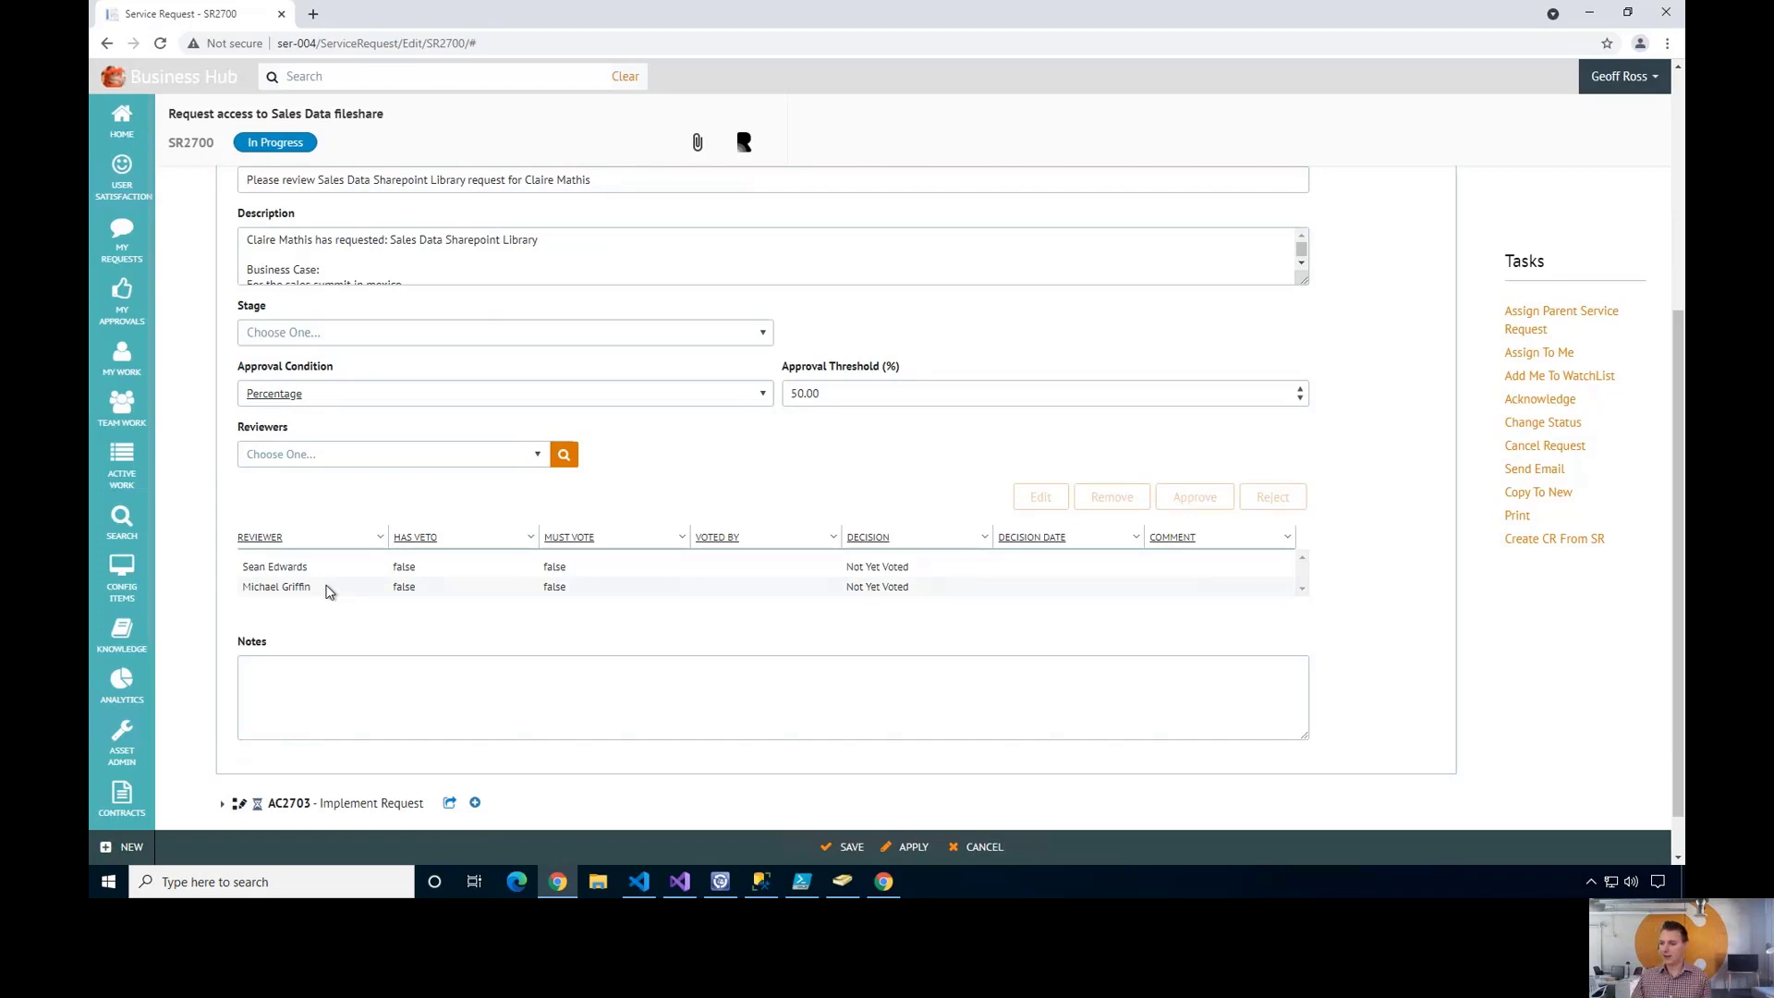
scroll(320, 588, "up", 1)
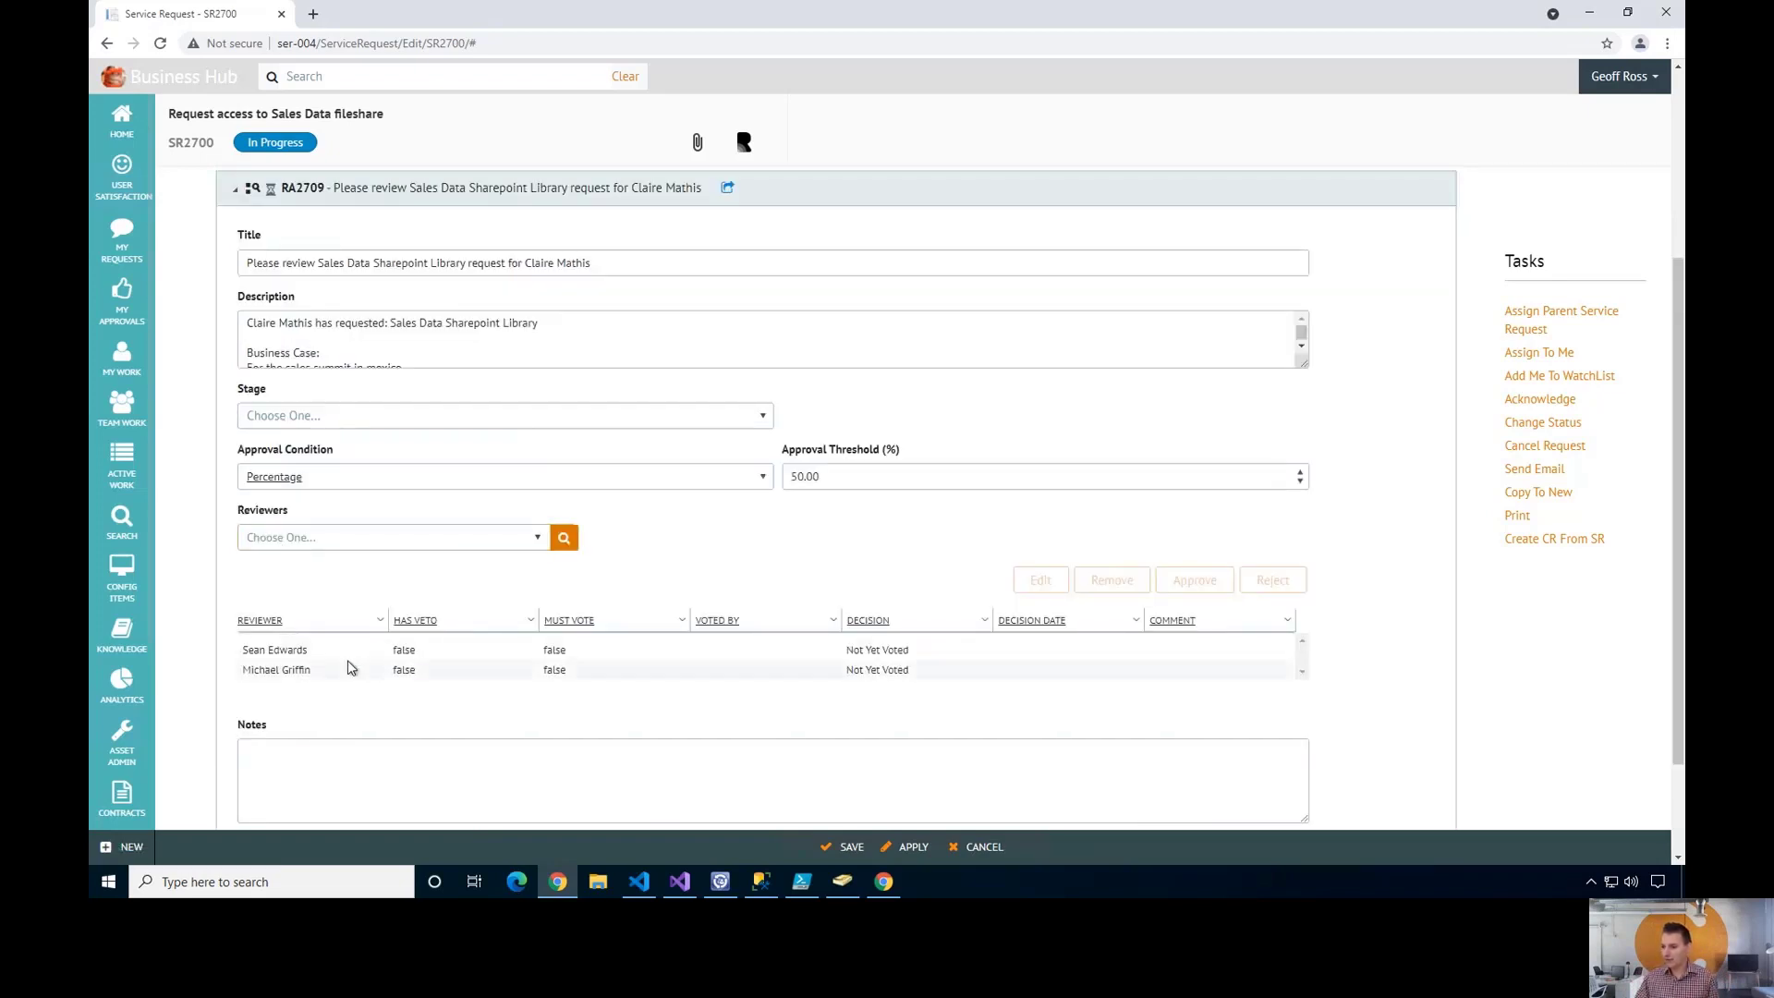
scroll(368, 666, "up", 3)
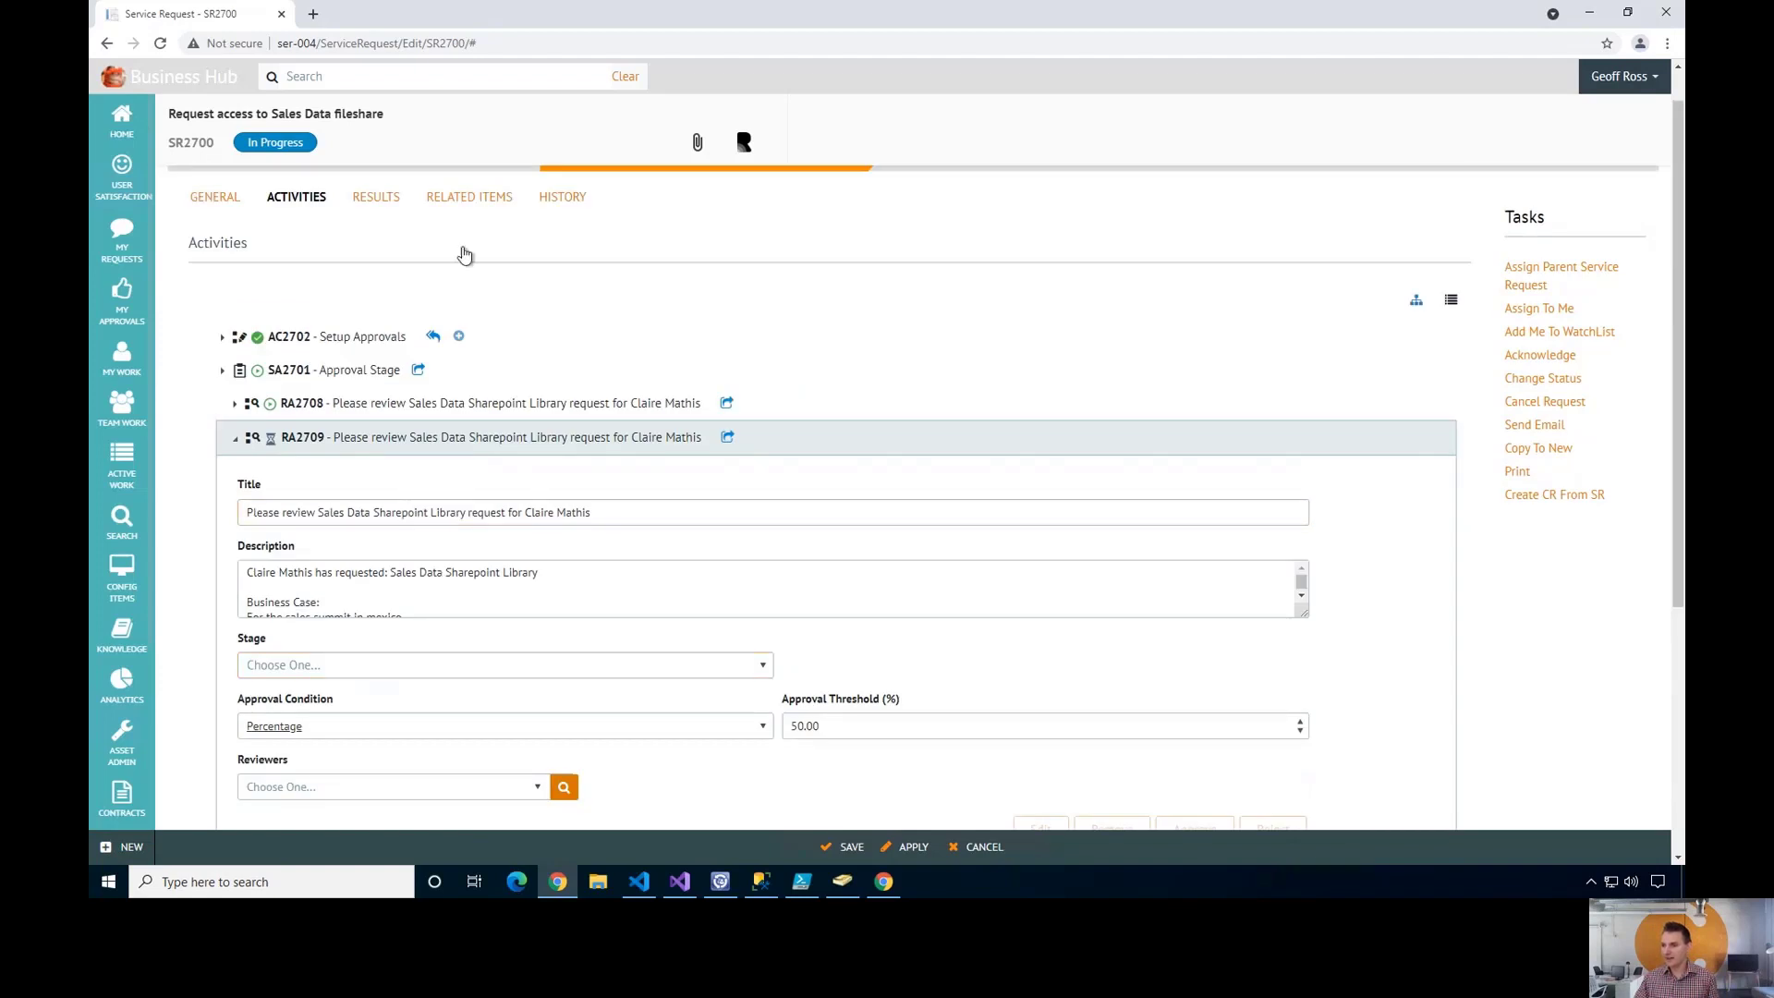
- Check SR2700's Related Items and General tabs, then re-expand RA2708 in Activities
left_click(477, 199)
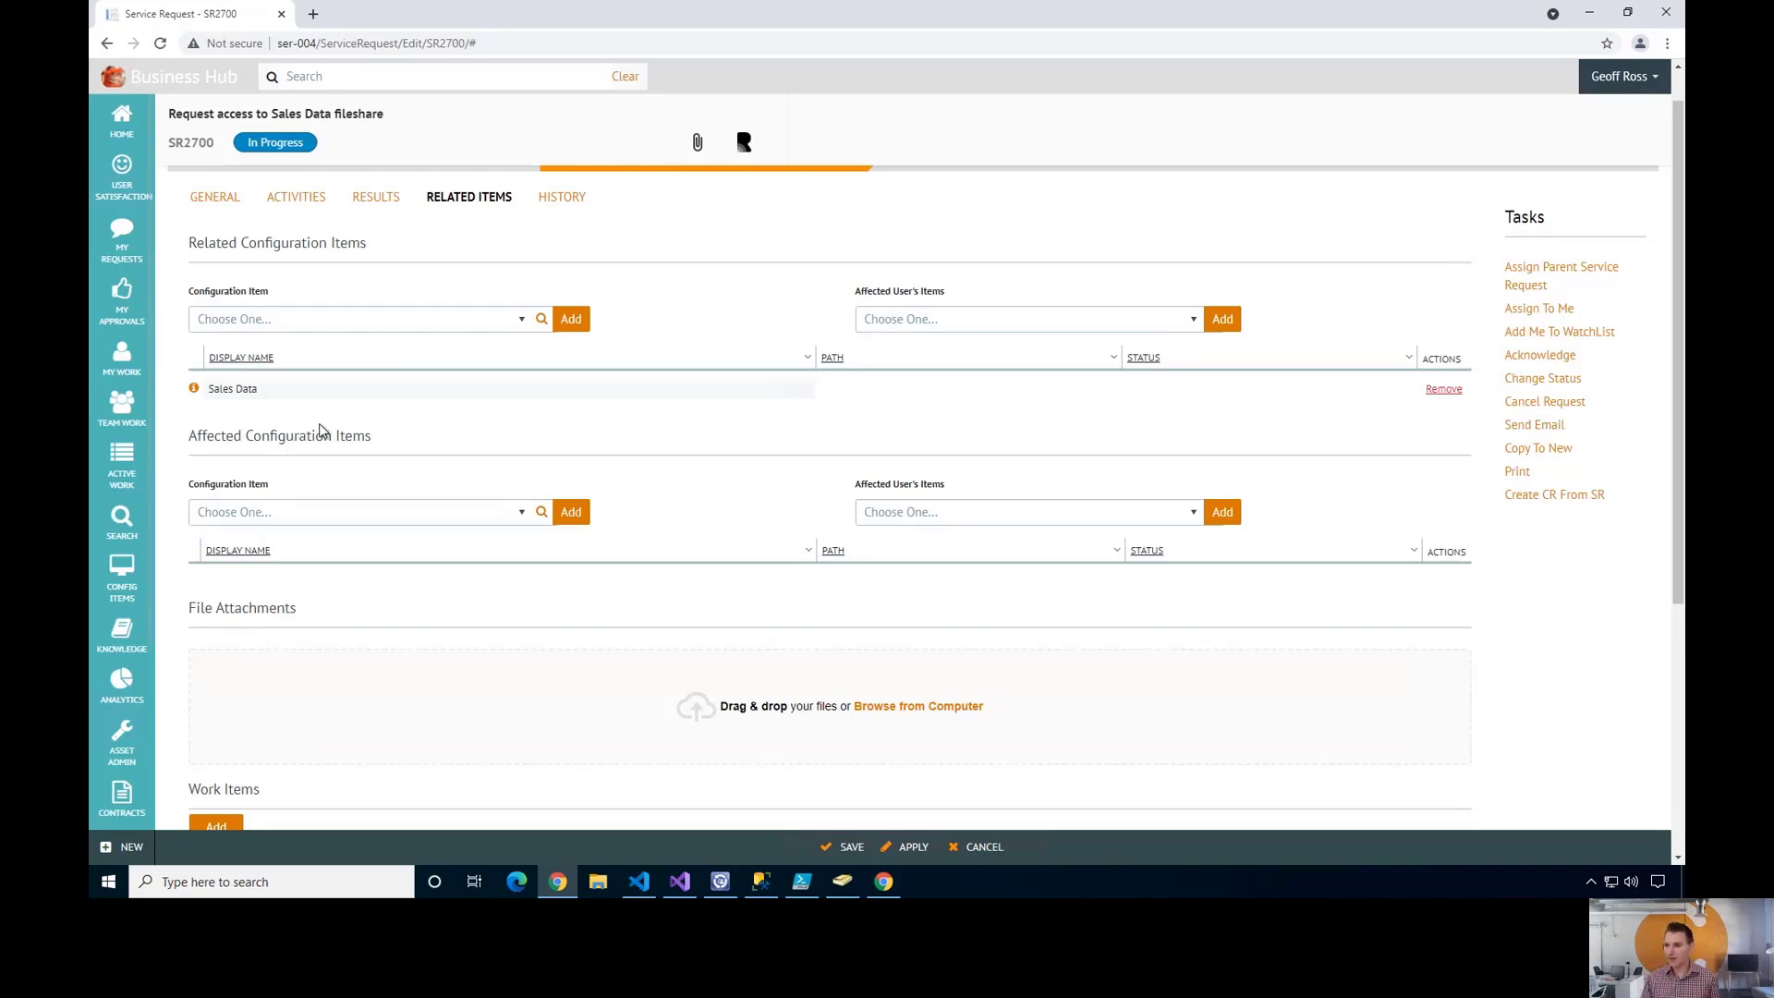
left_click(221, 199)
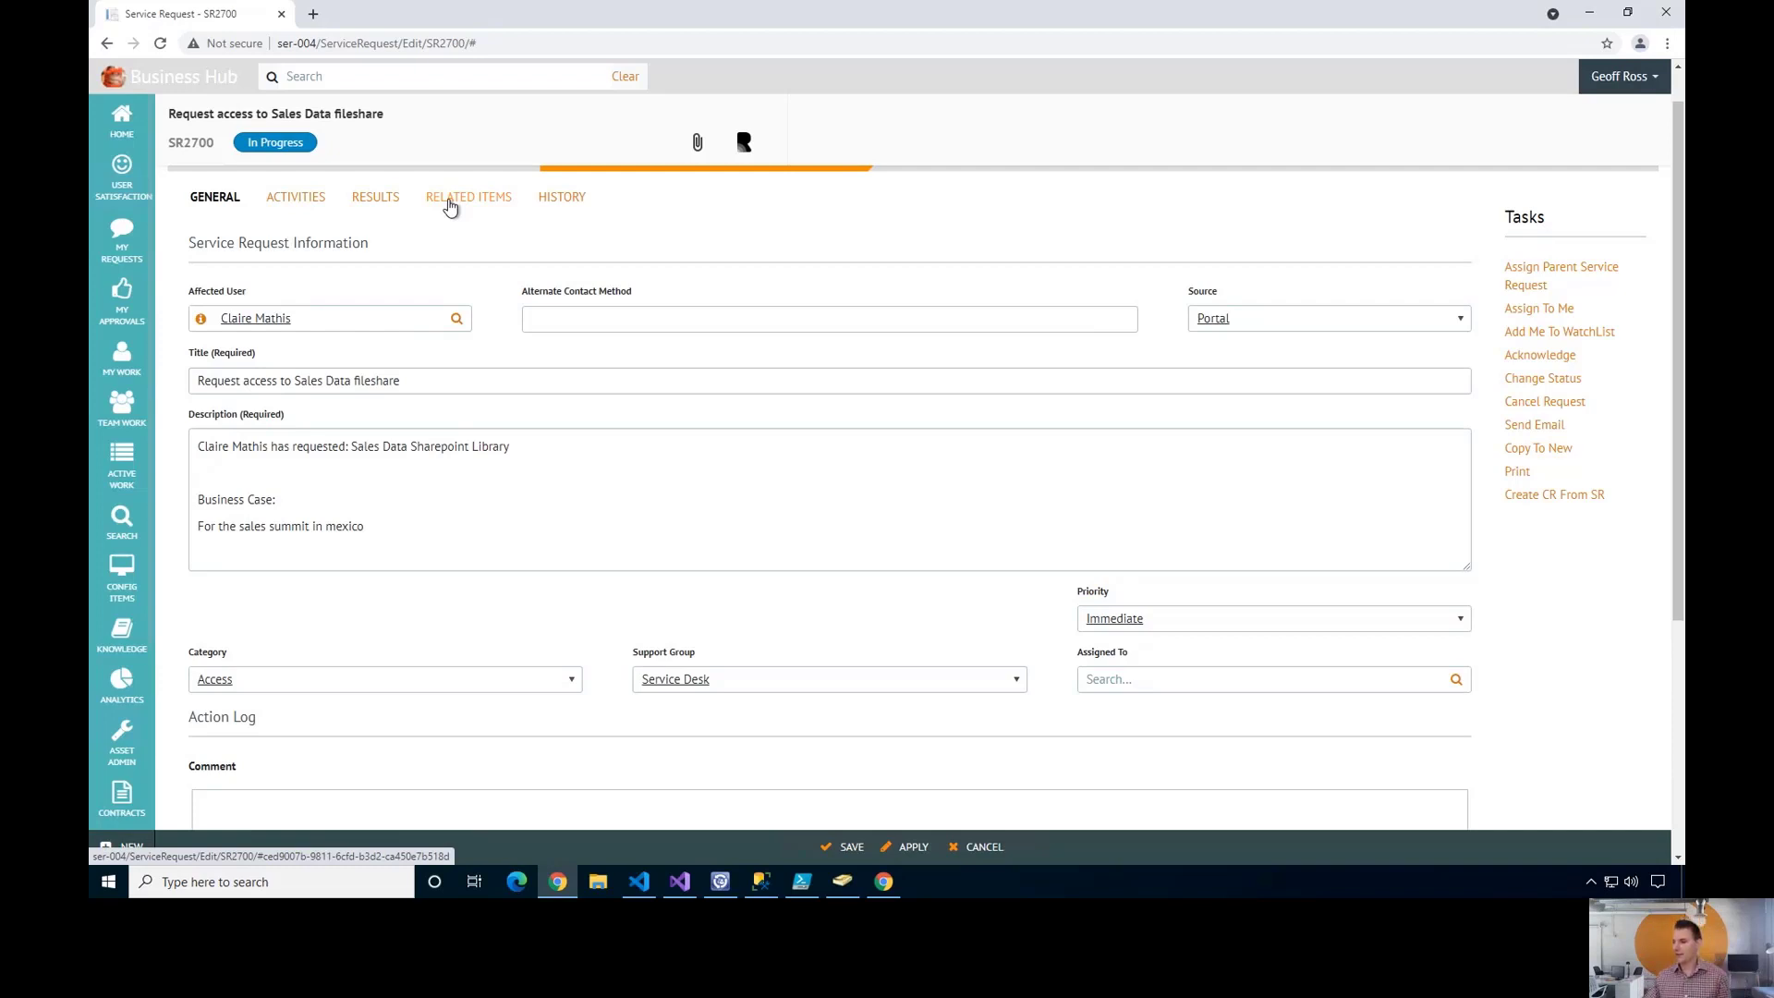
left_click(296, 199)
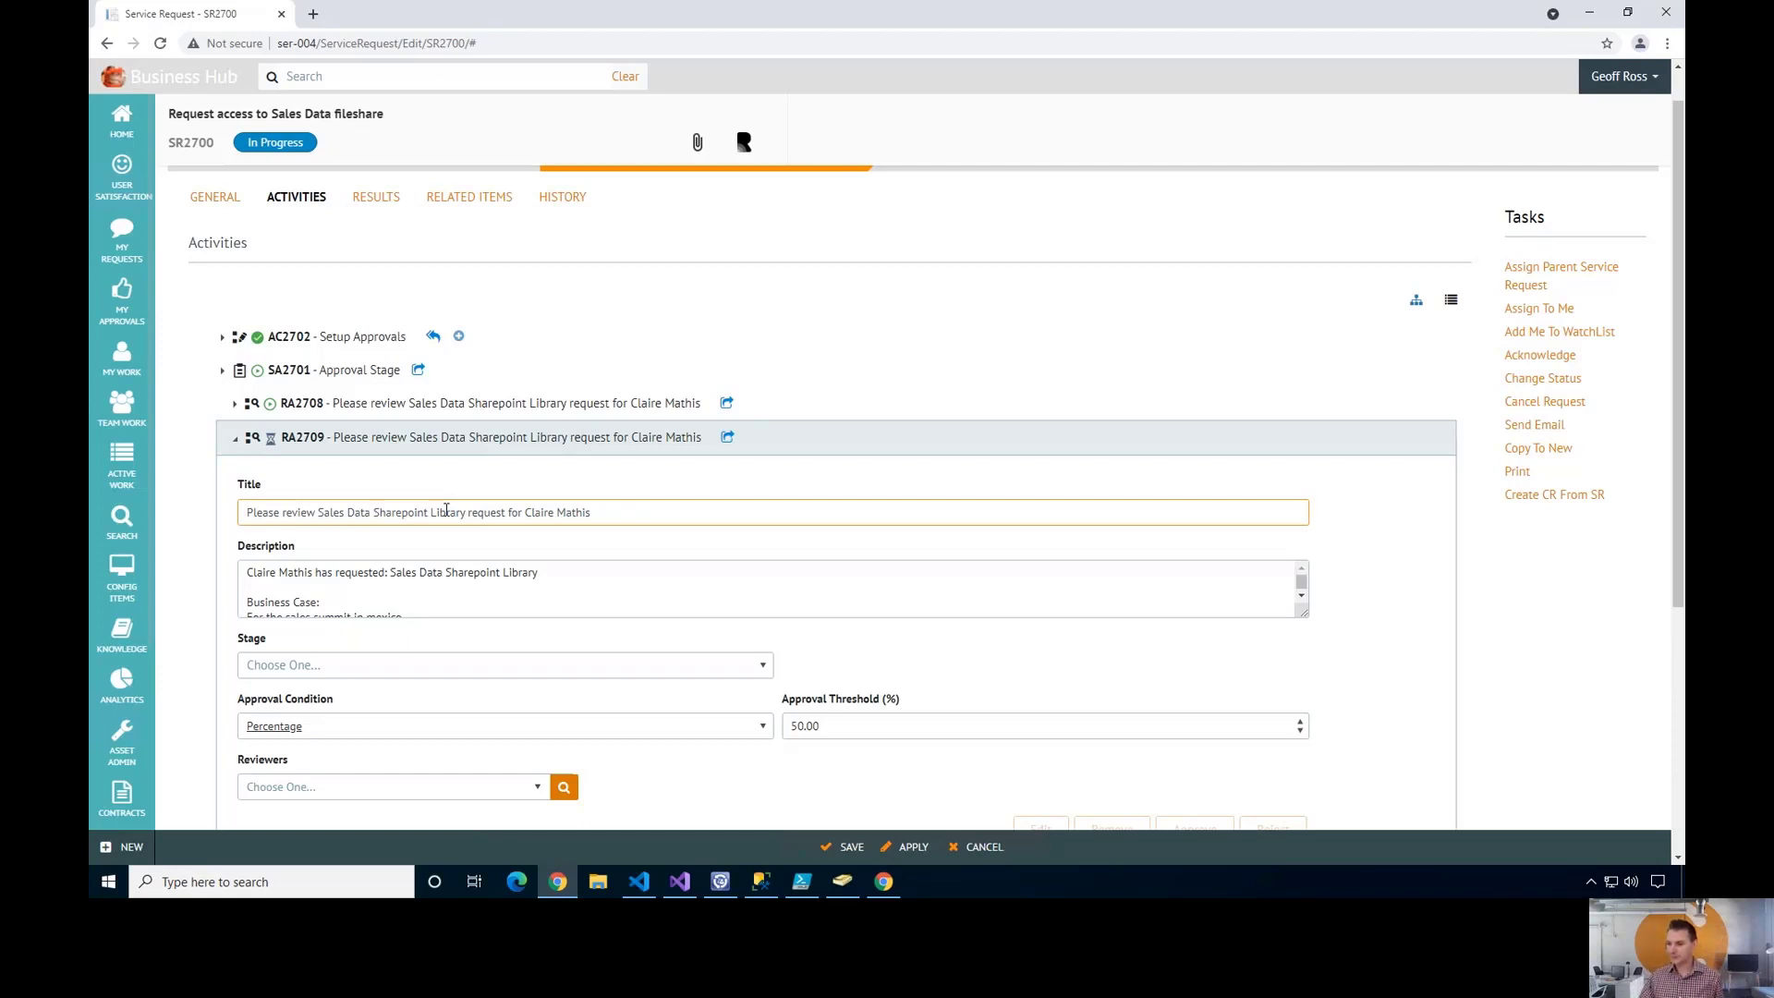
left_click(237, 444)
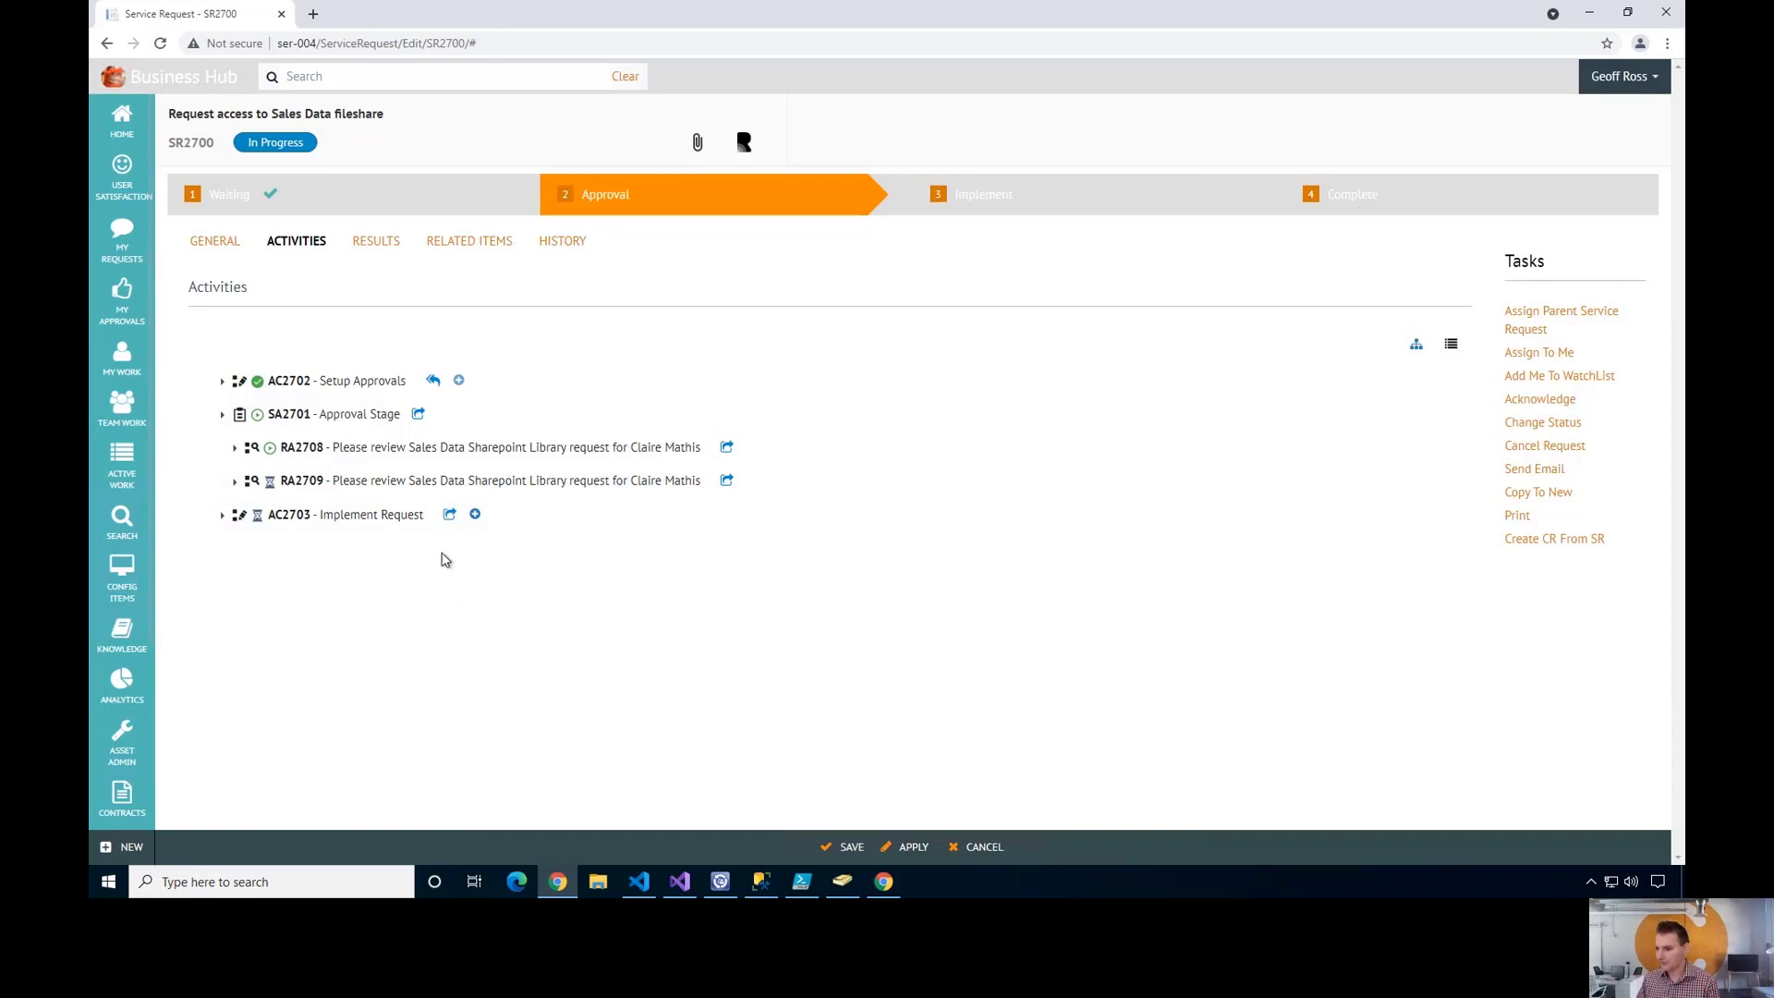
left_click(235, 447)
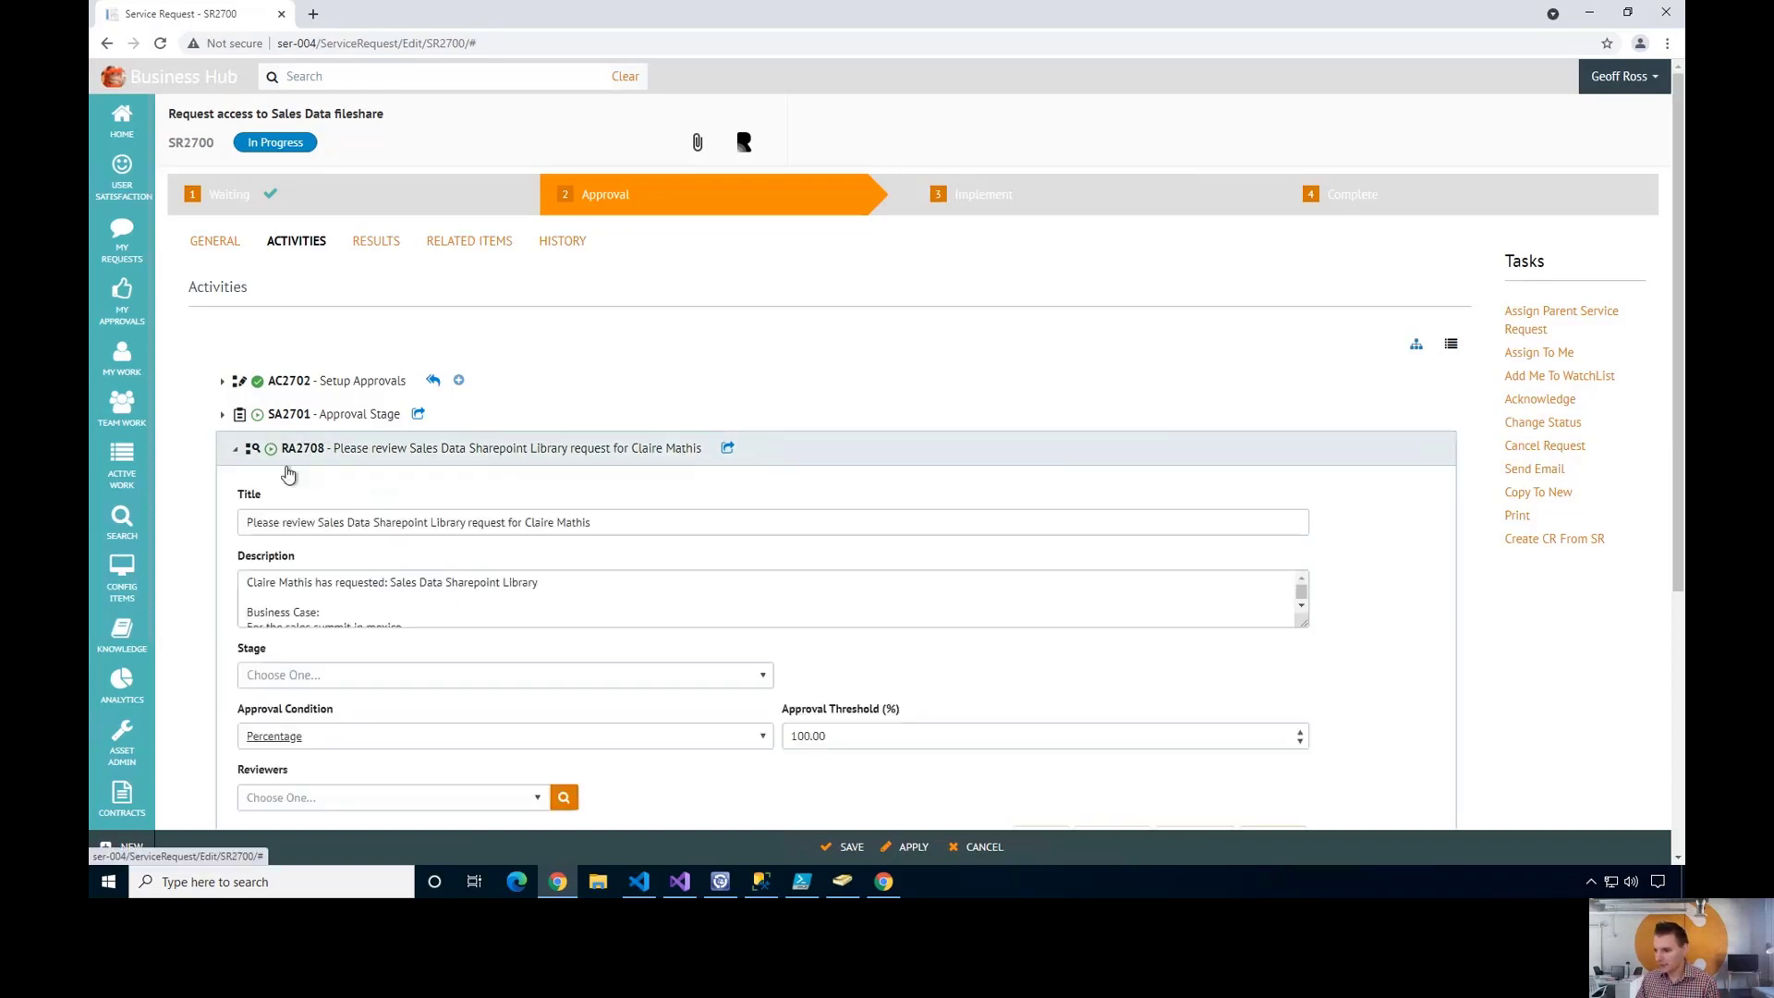
scroll(288, 474, "down", 4)
- In the requester's session, sign out and sign back in with the approver's username
left_click(884, 882)
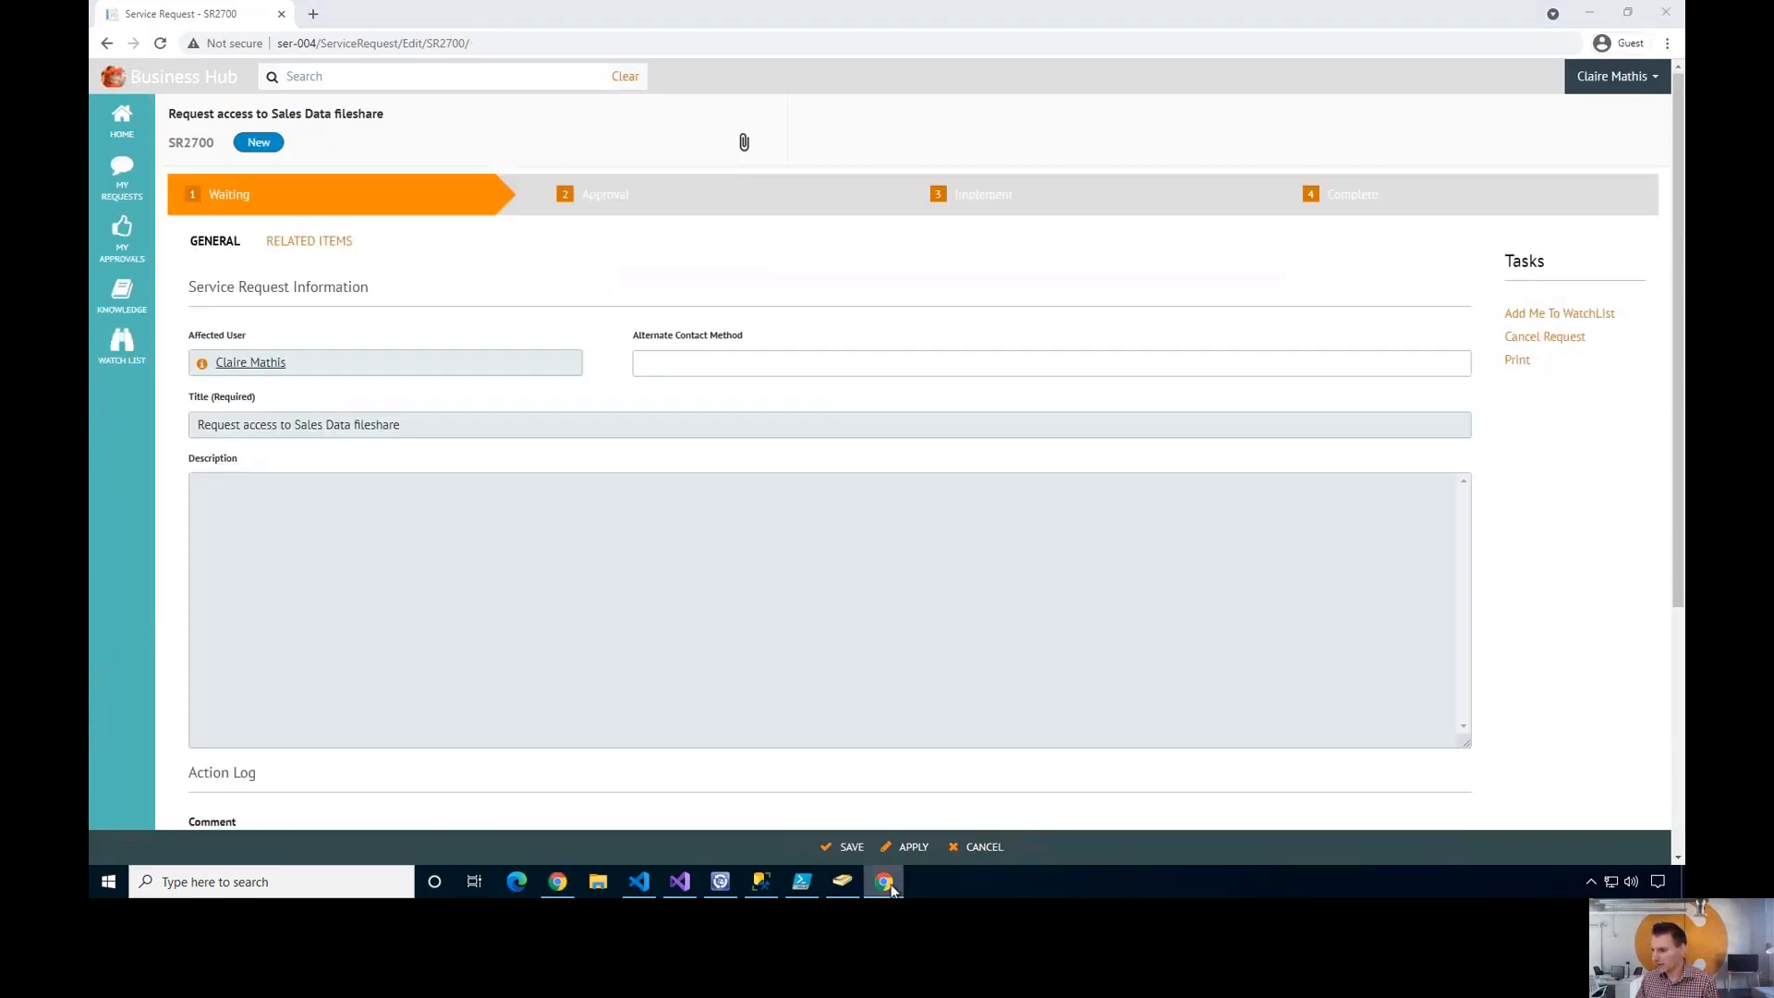
left_click(1593, 88)
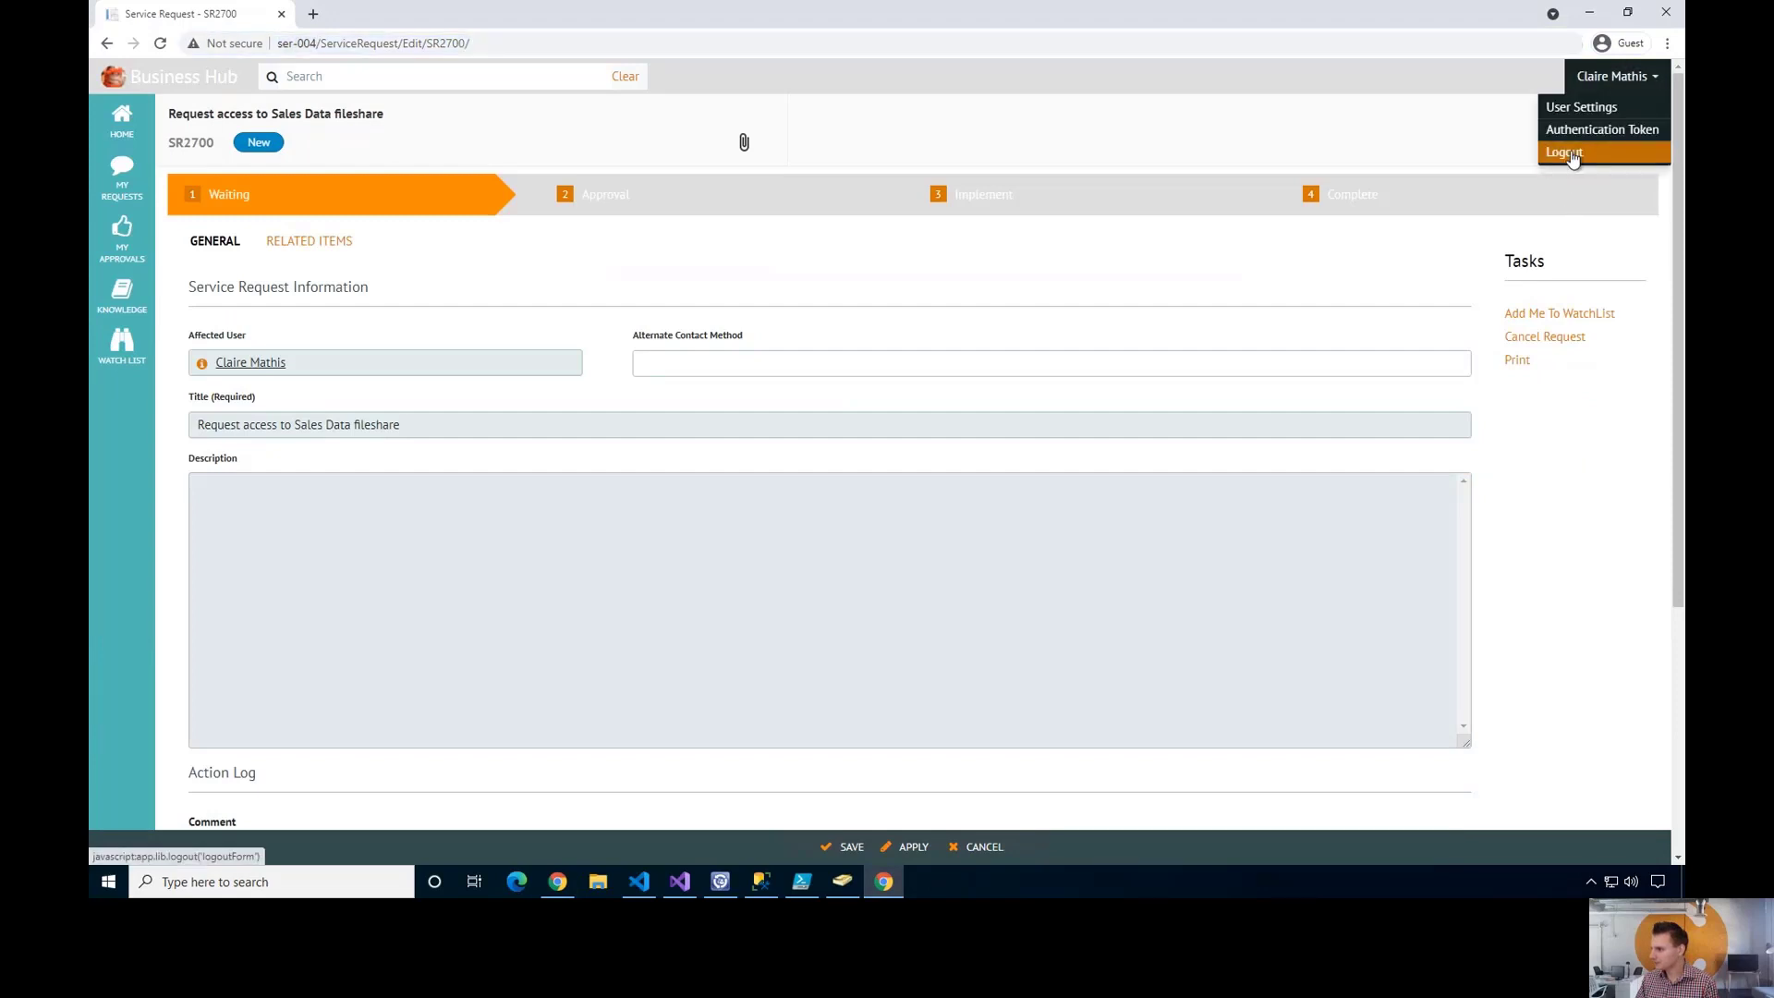
left_click(1571, 157)
left_click(803, 212)
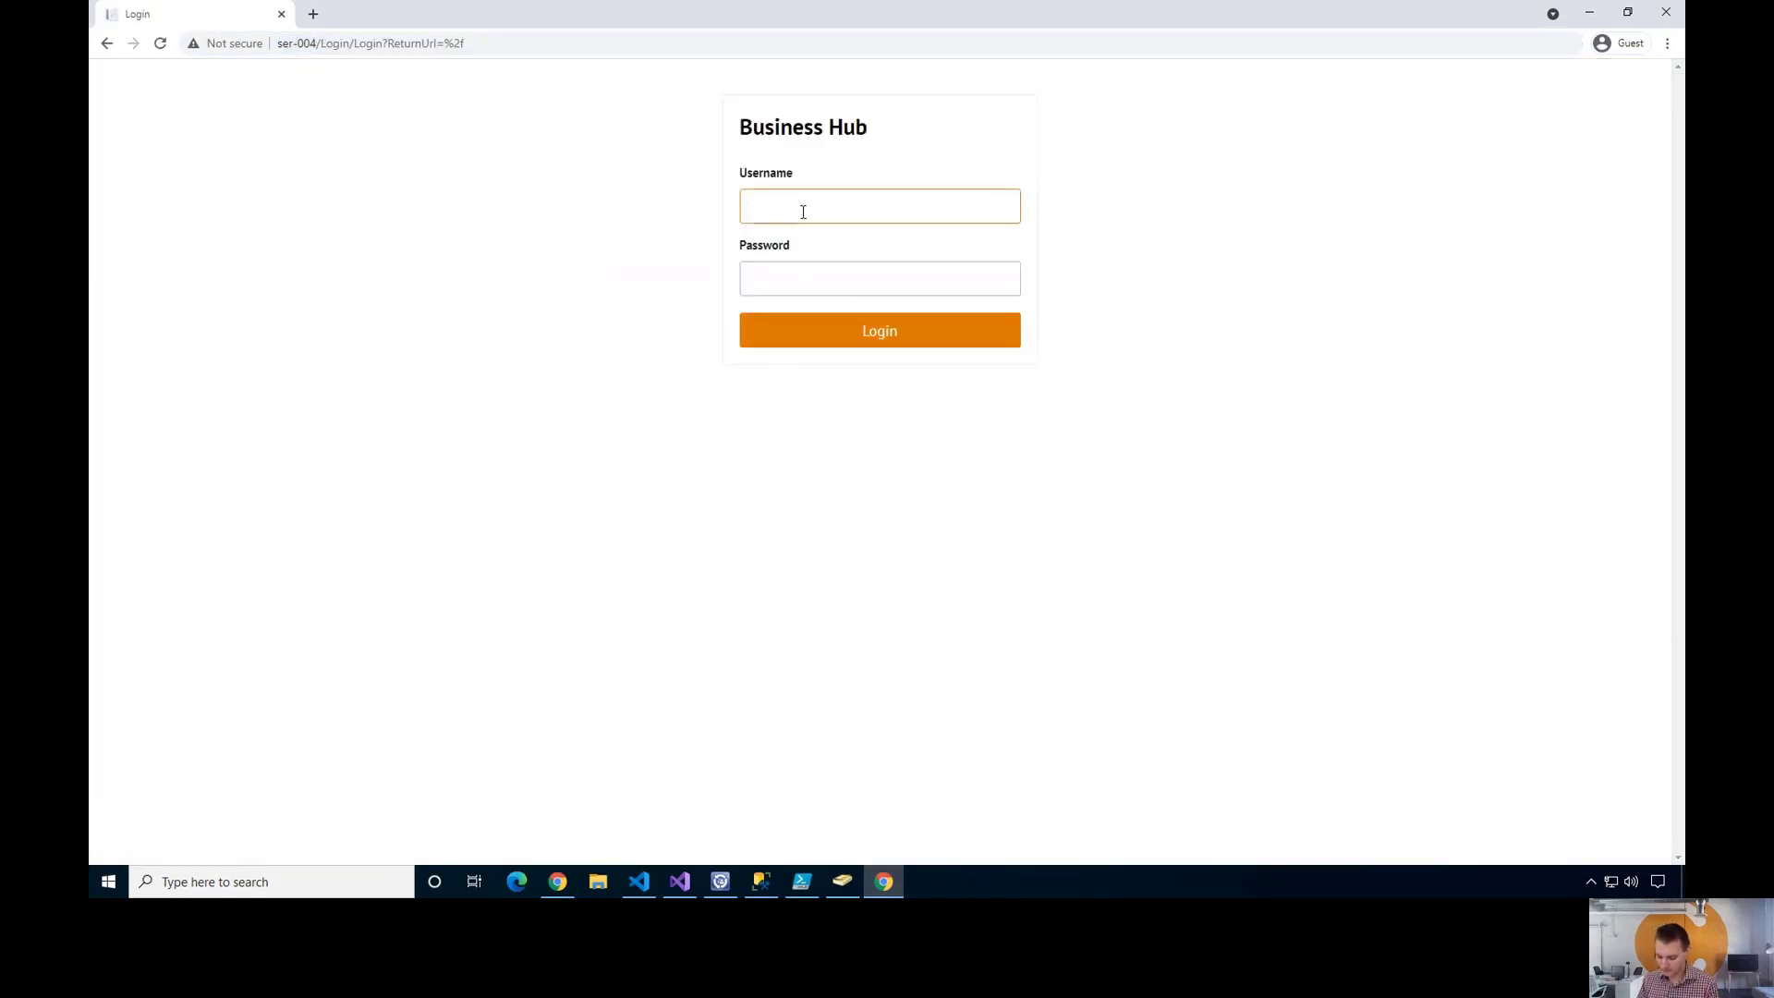
key("Tab")
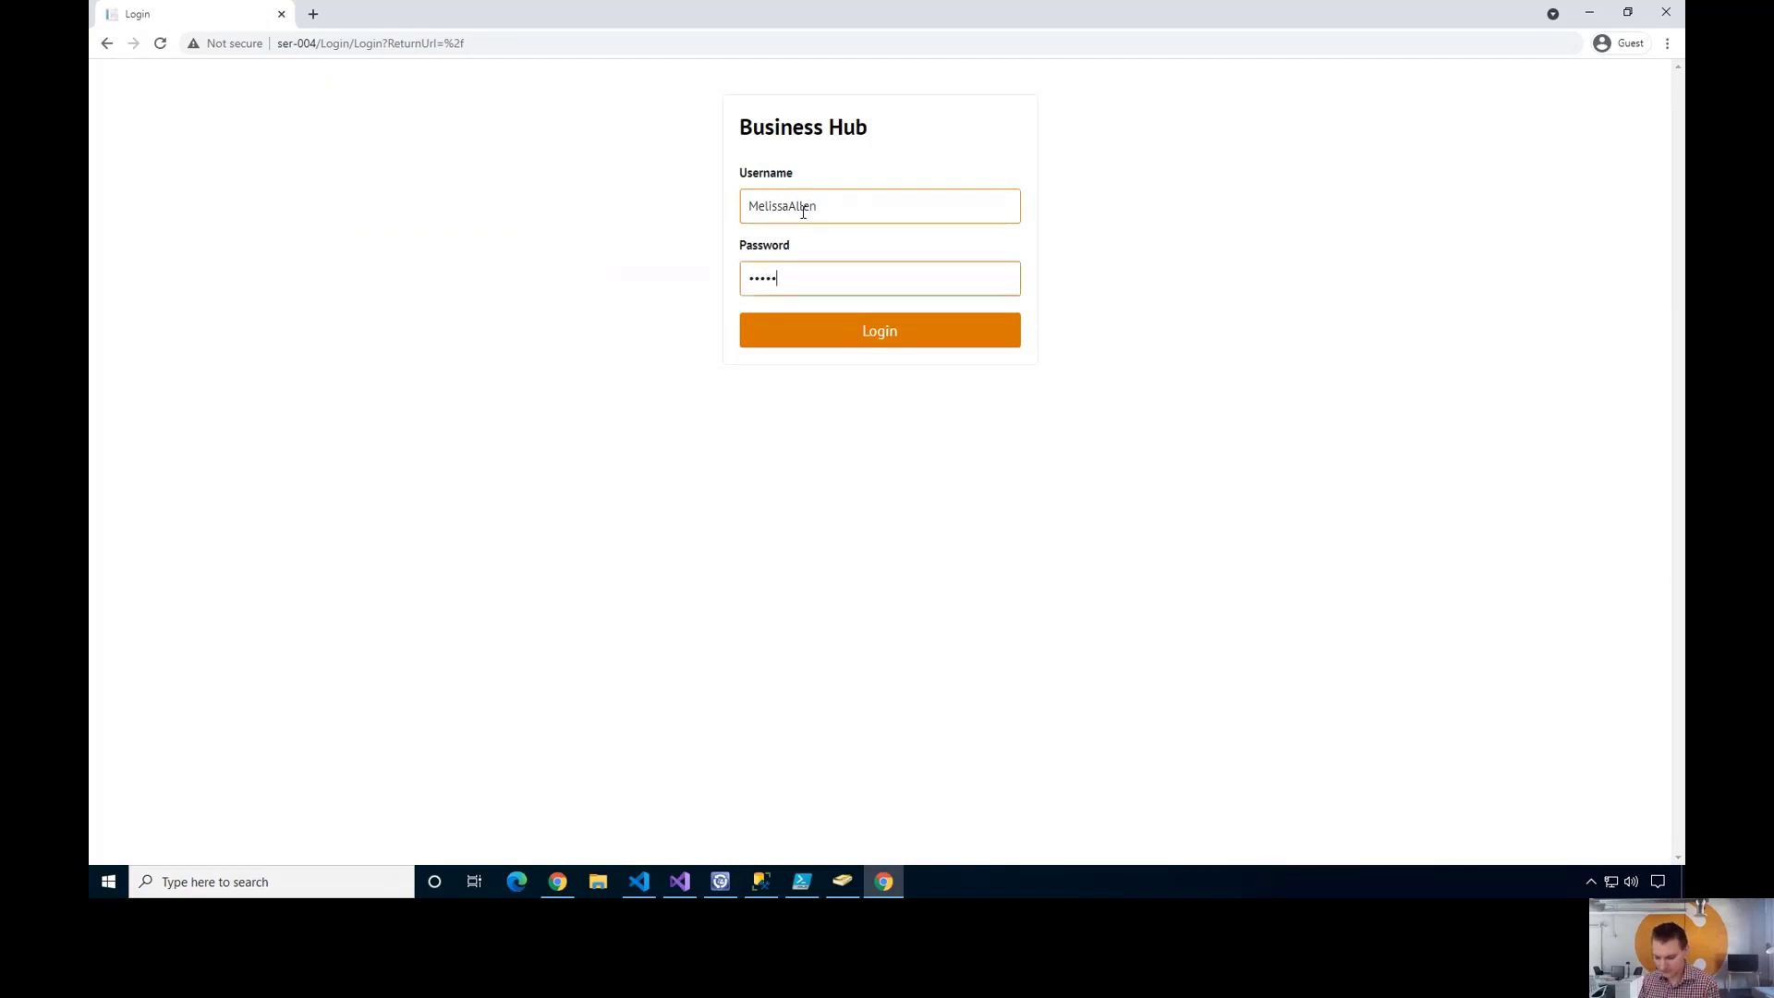
key("Return")
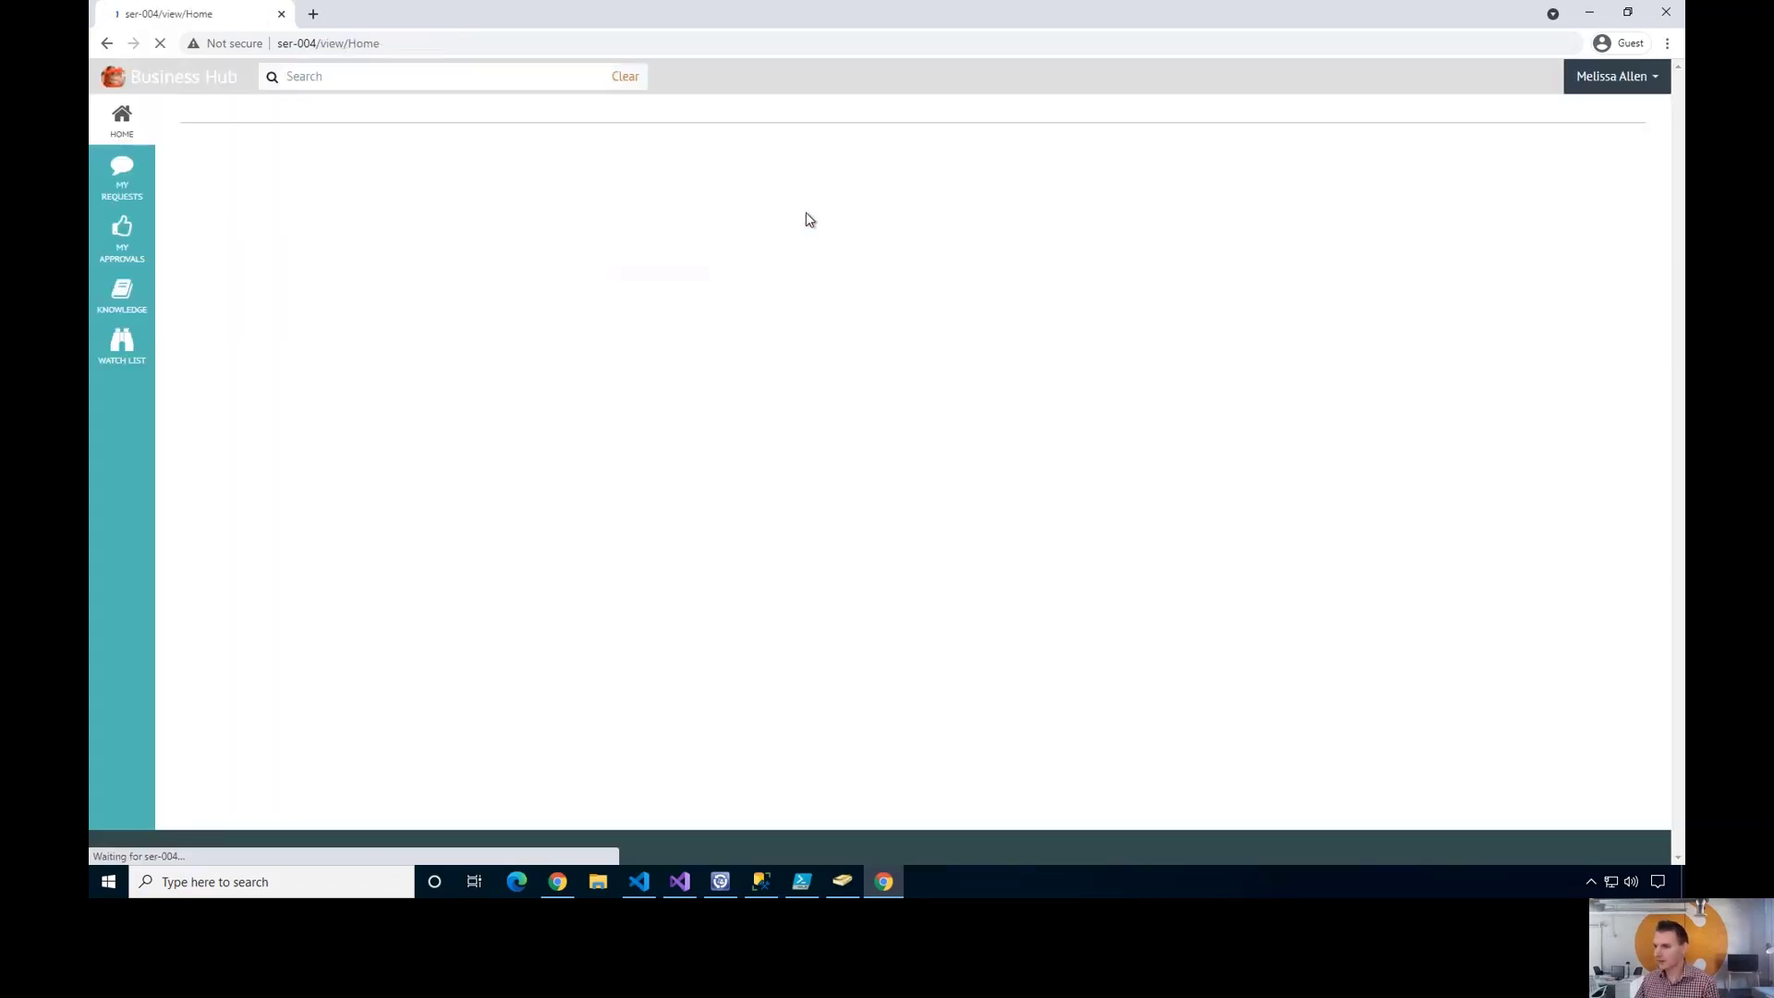
- Open RA2708 from My Approvals and approve it with the comment 'Have fun in mexico'
left_click(154, 241)
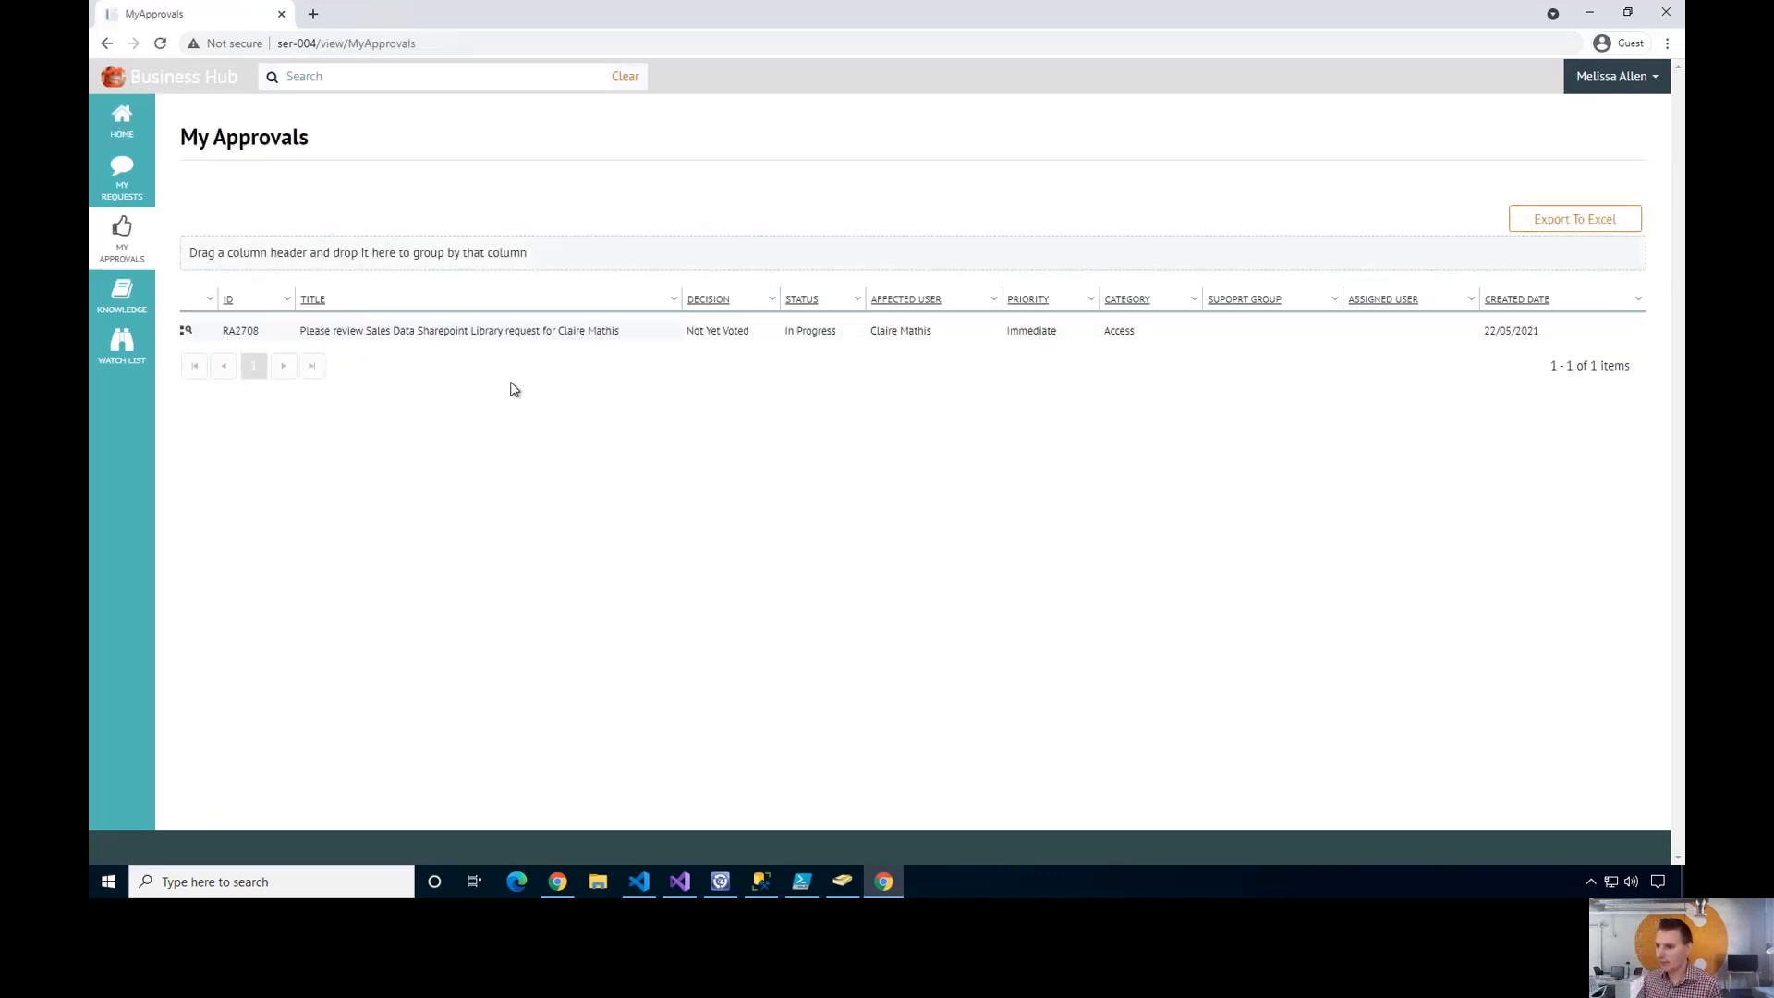
left_click(486, 343)
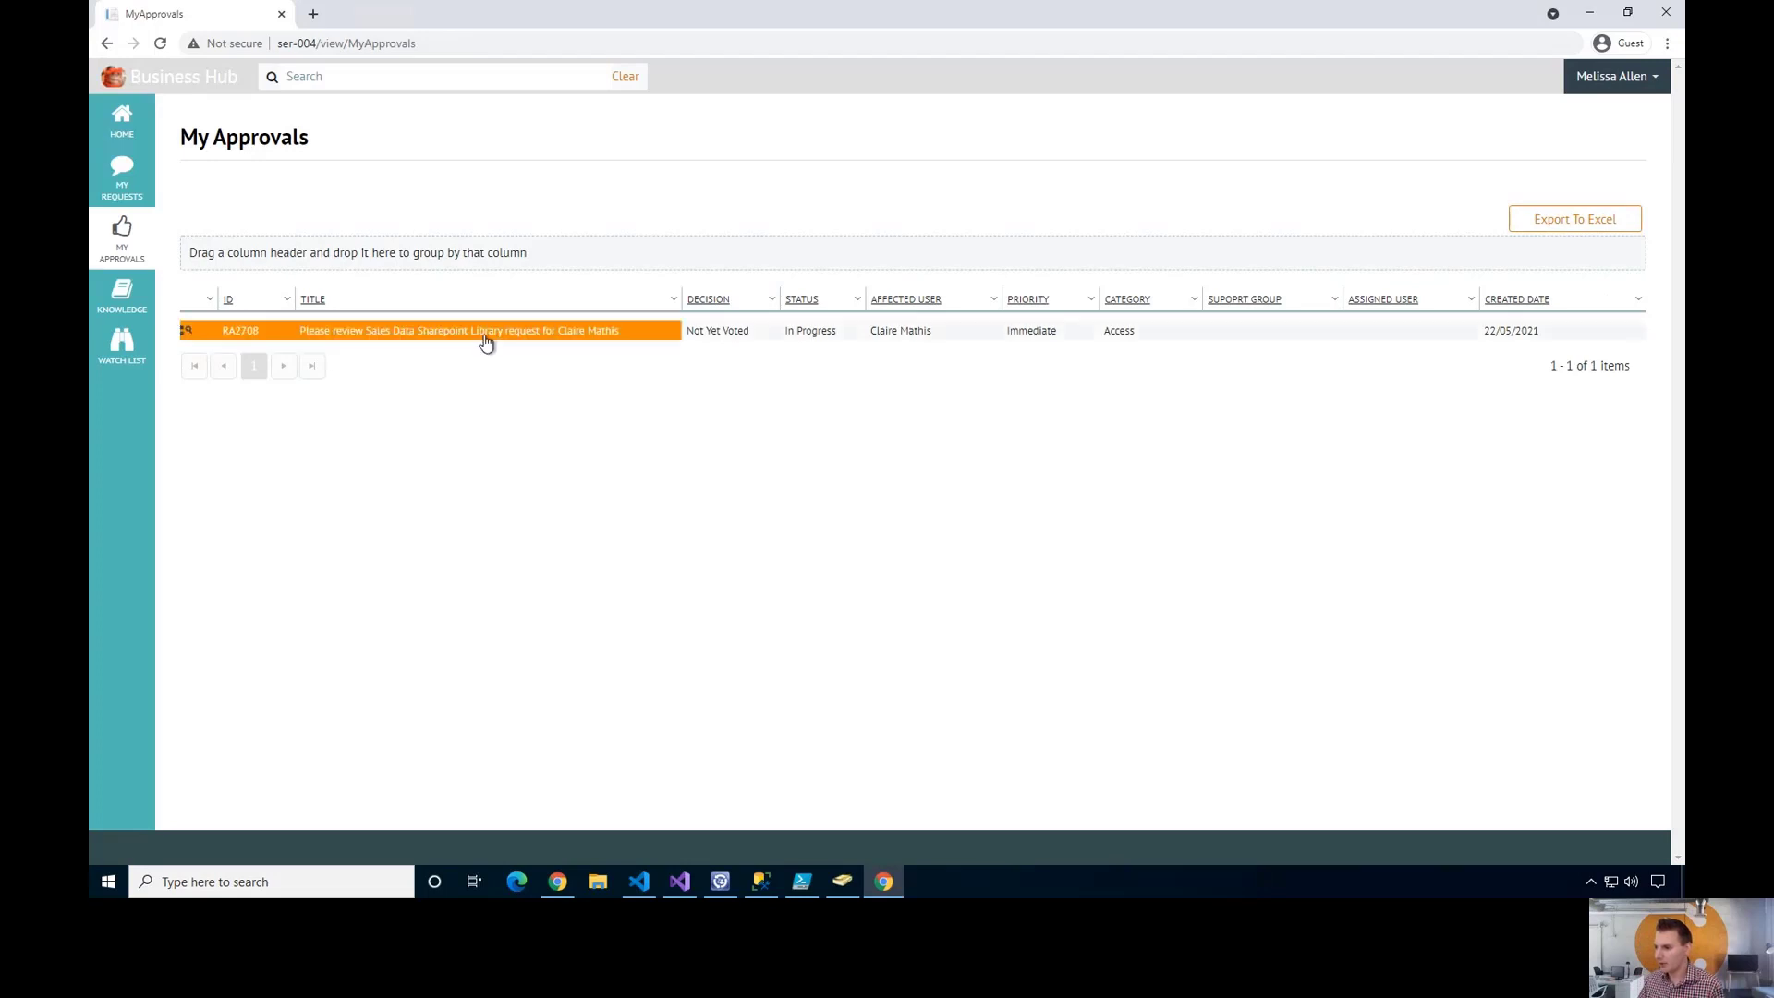
double_click(496, 341)
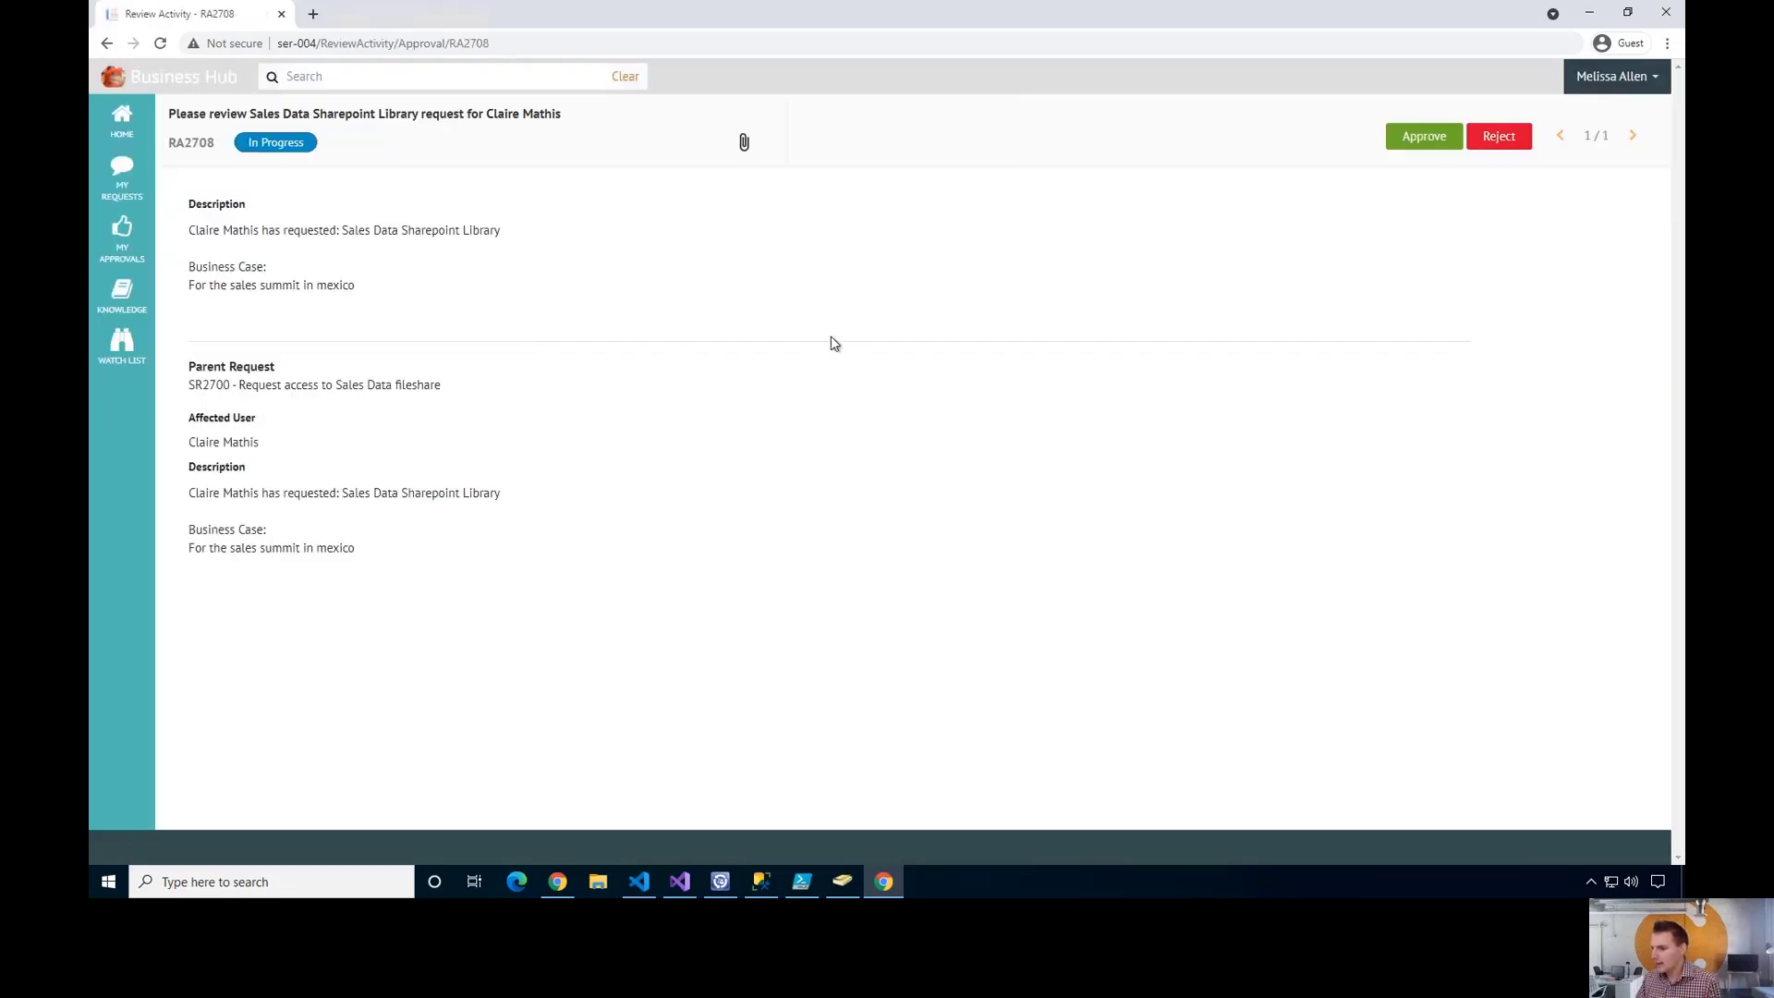
left_click(1428, 139)
left_click(941, 409)
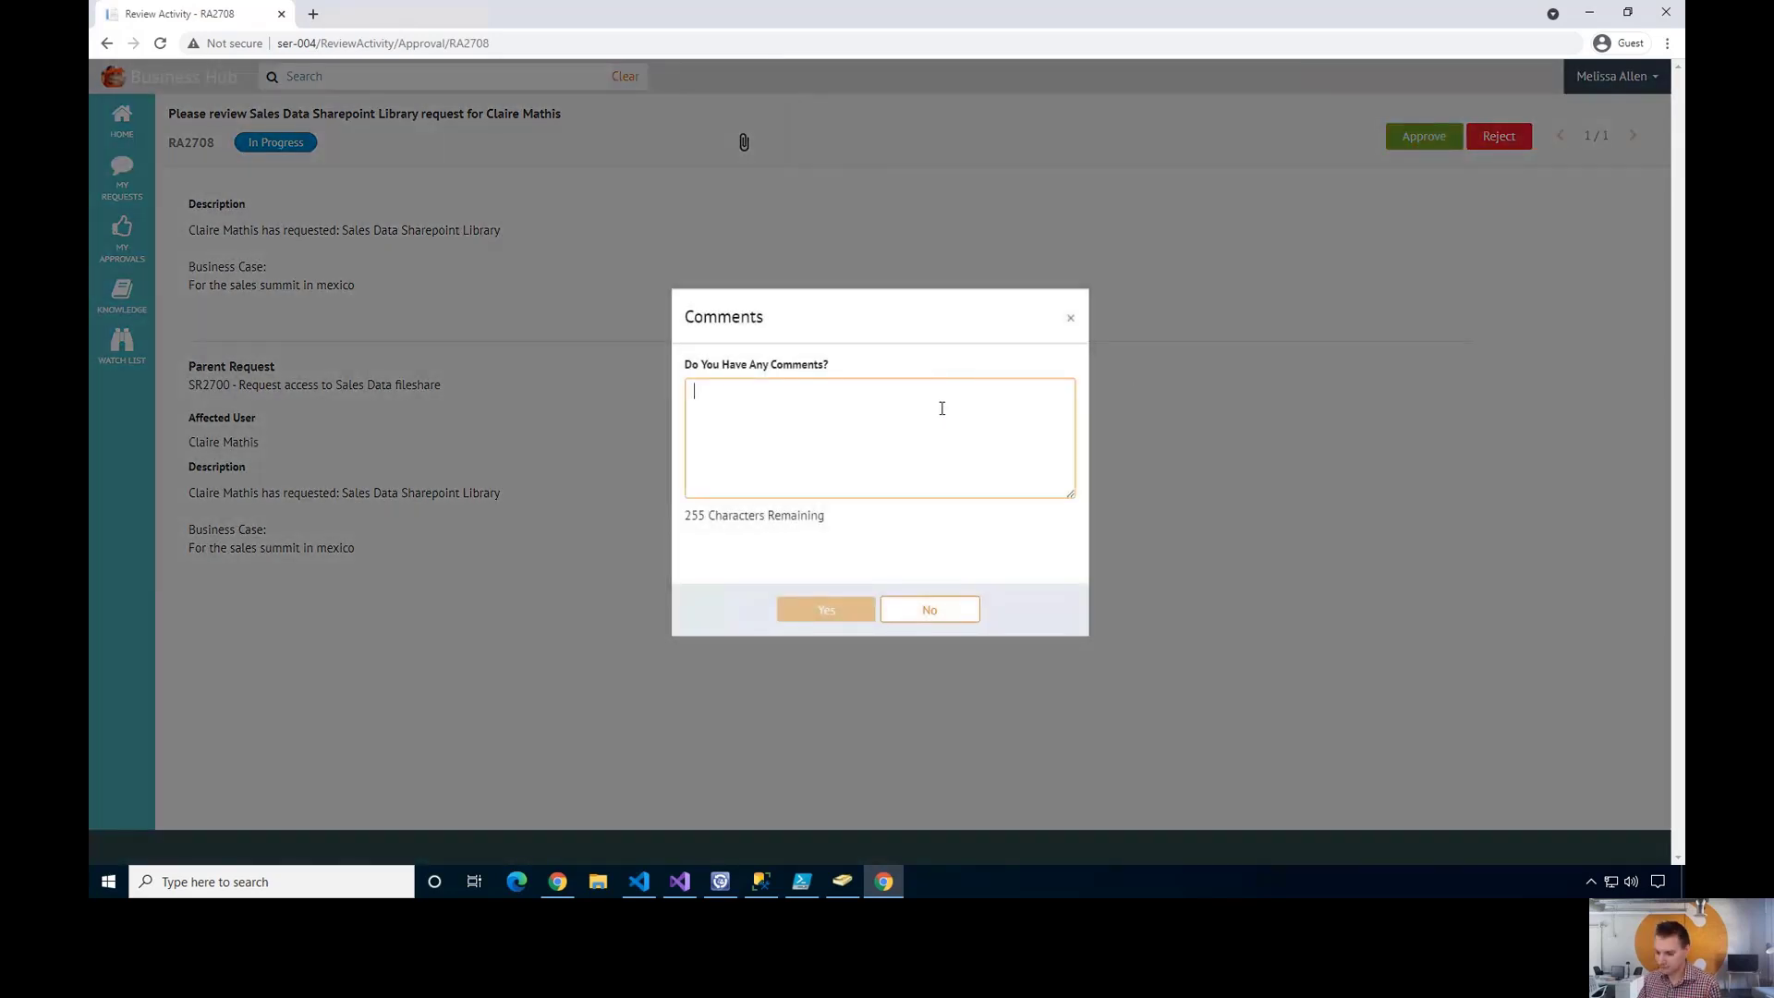
type("Have fun in")
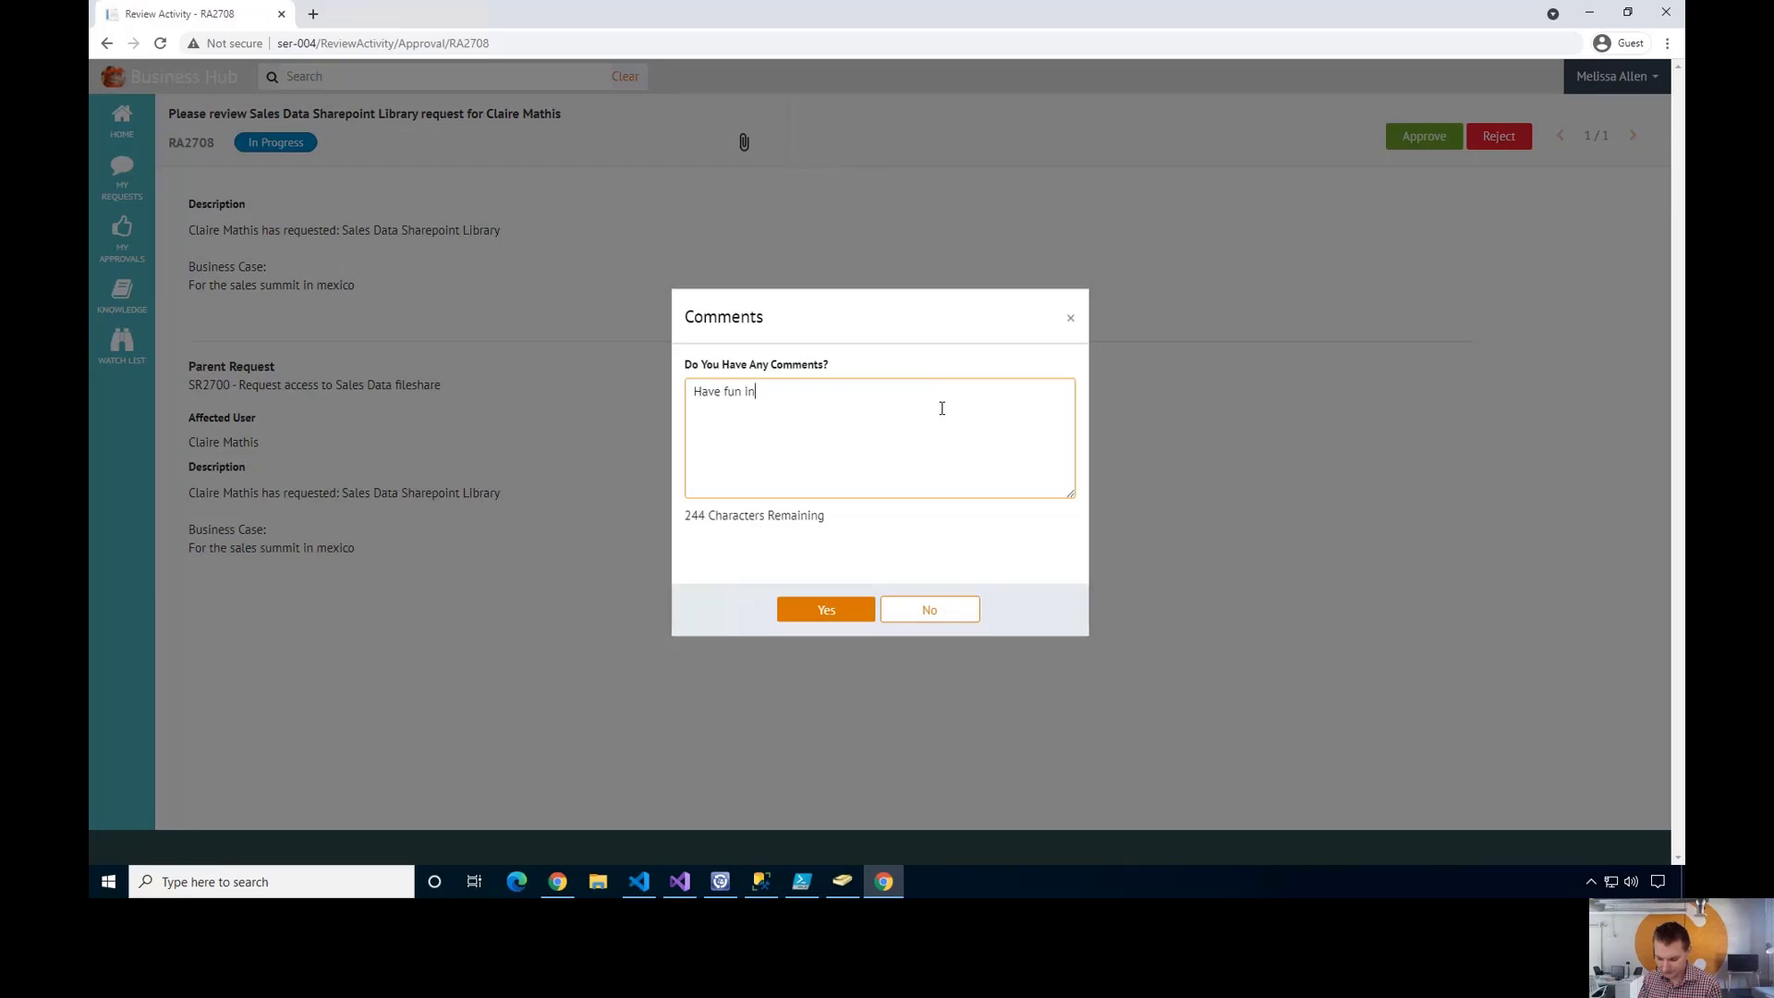
type(" mexico")
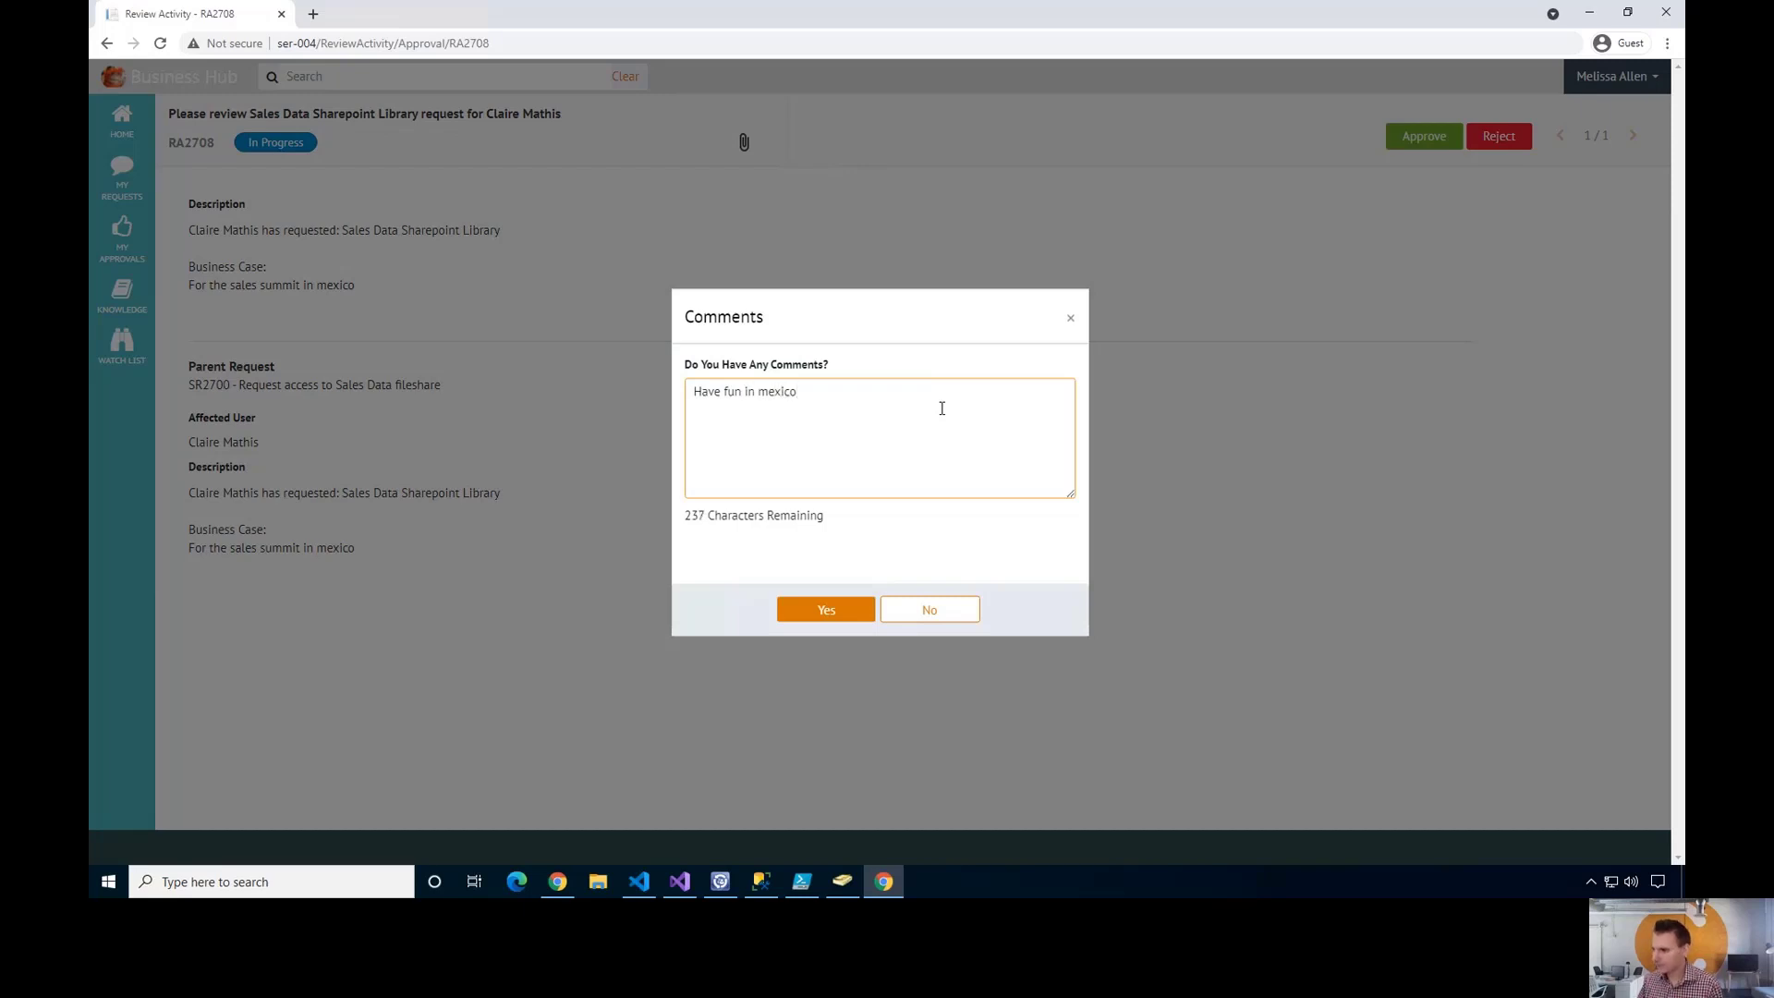
left_click(826, 614)
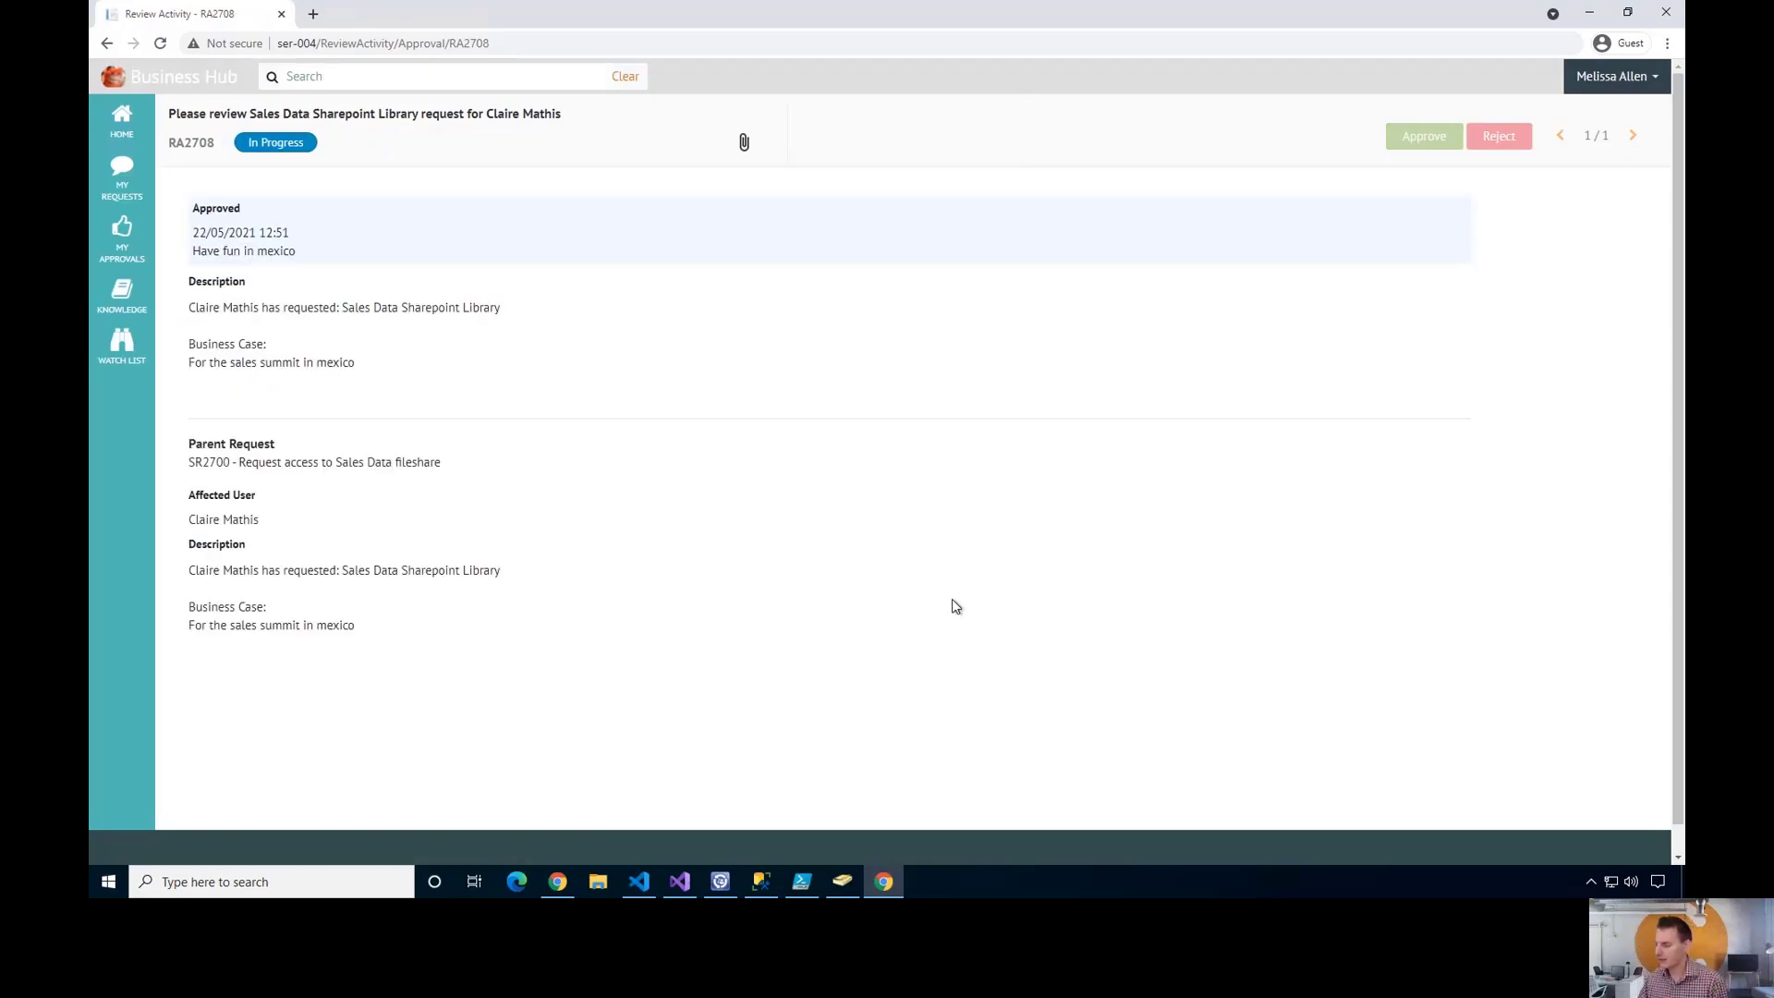
- In SR2700's Activities, collapse RA2708 and expand RA2709 to show its 50.00 threshold and two reviewers
left_click(558, 882)
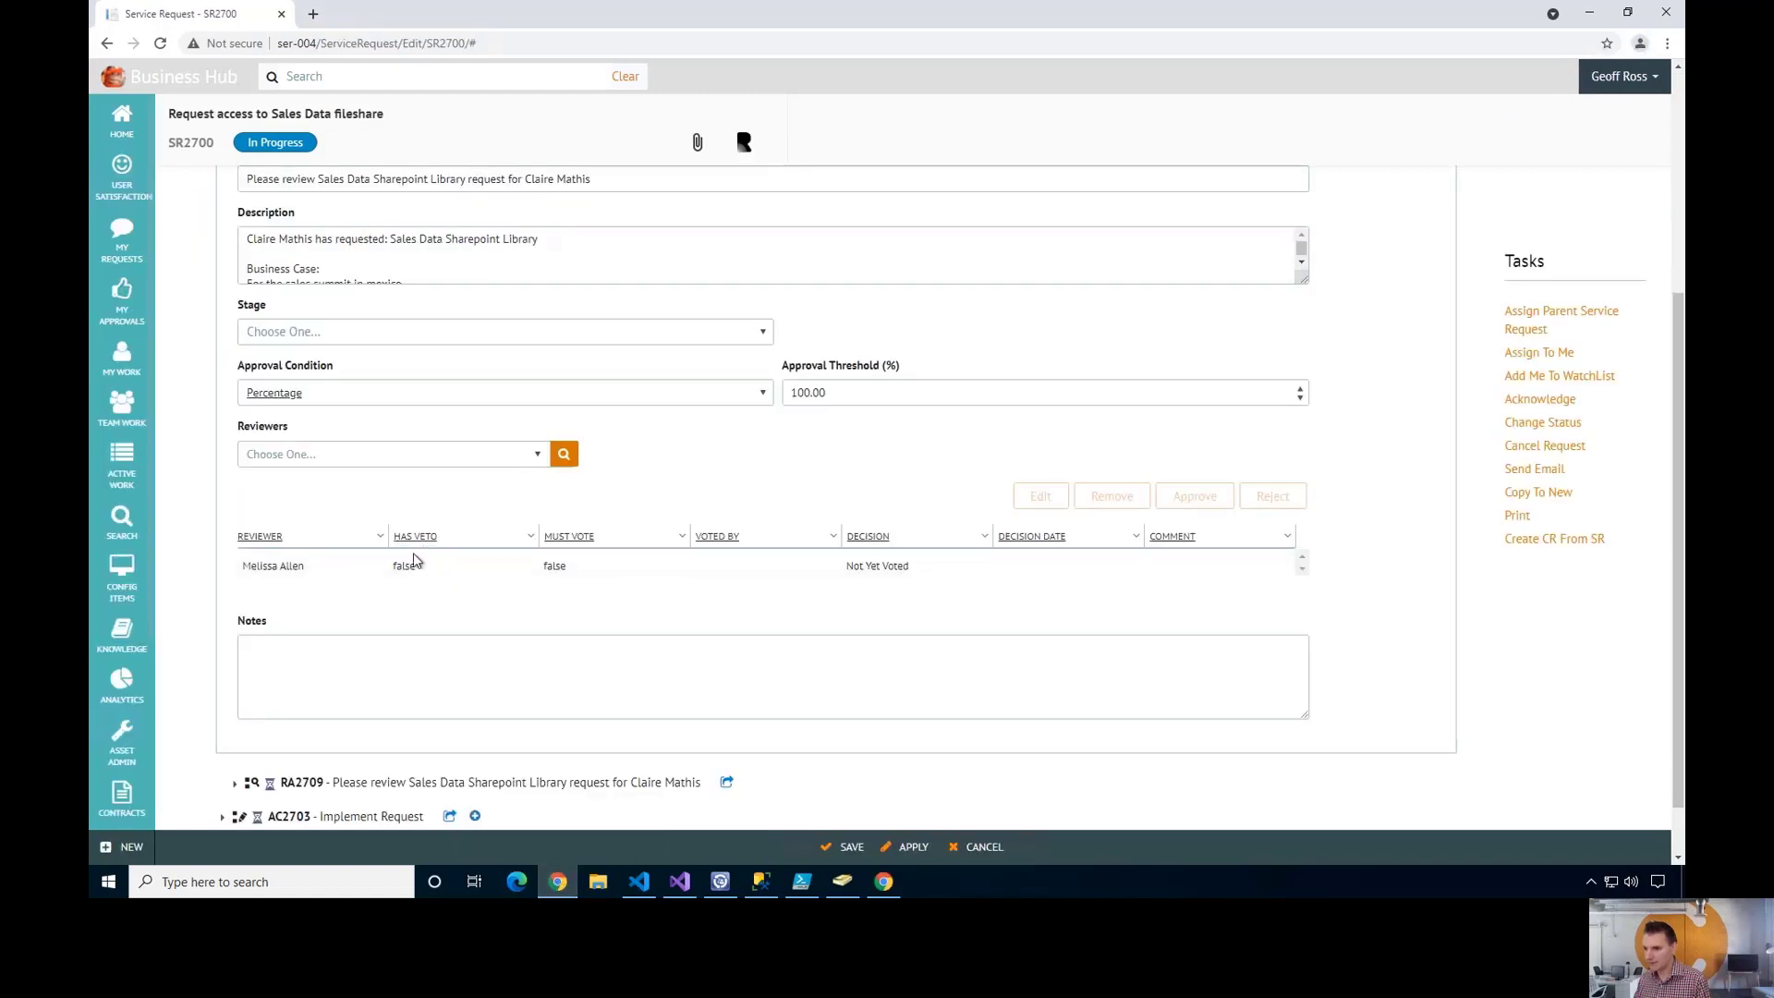
scroll(414, 556, "up", 3)
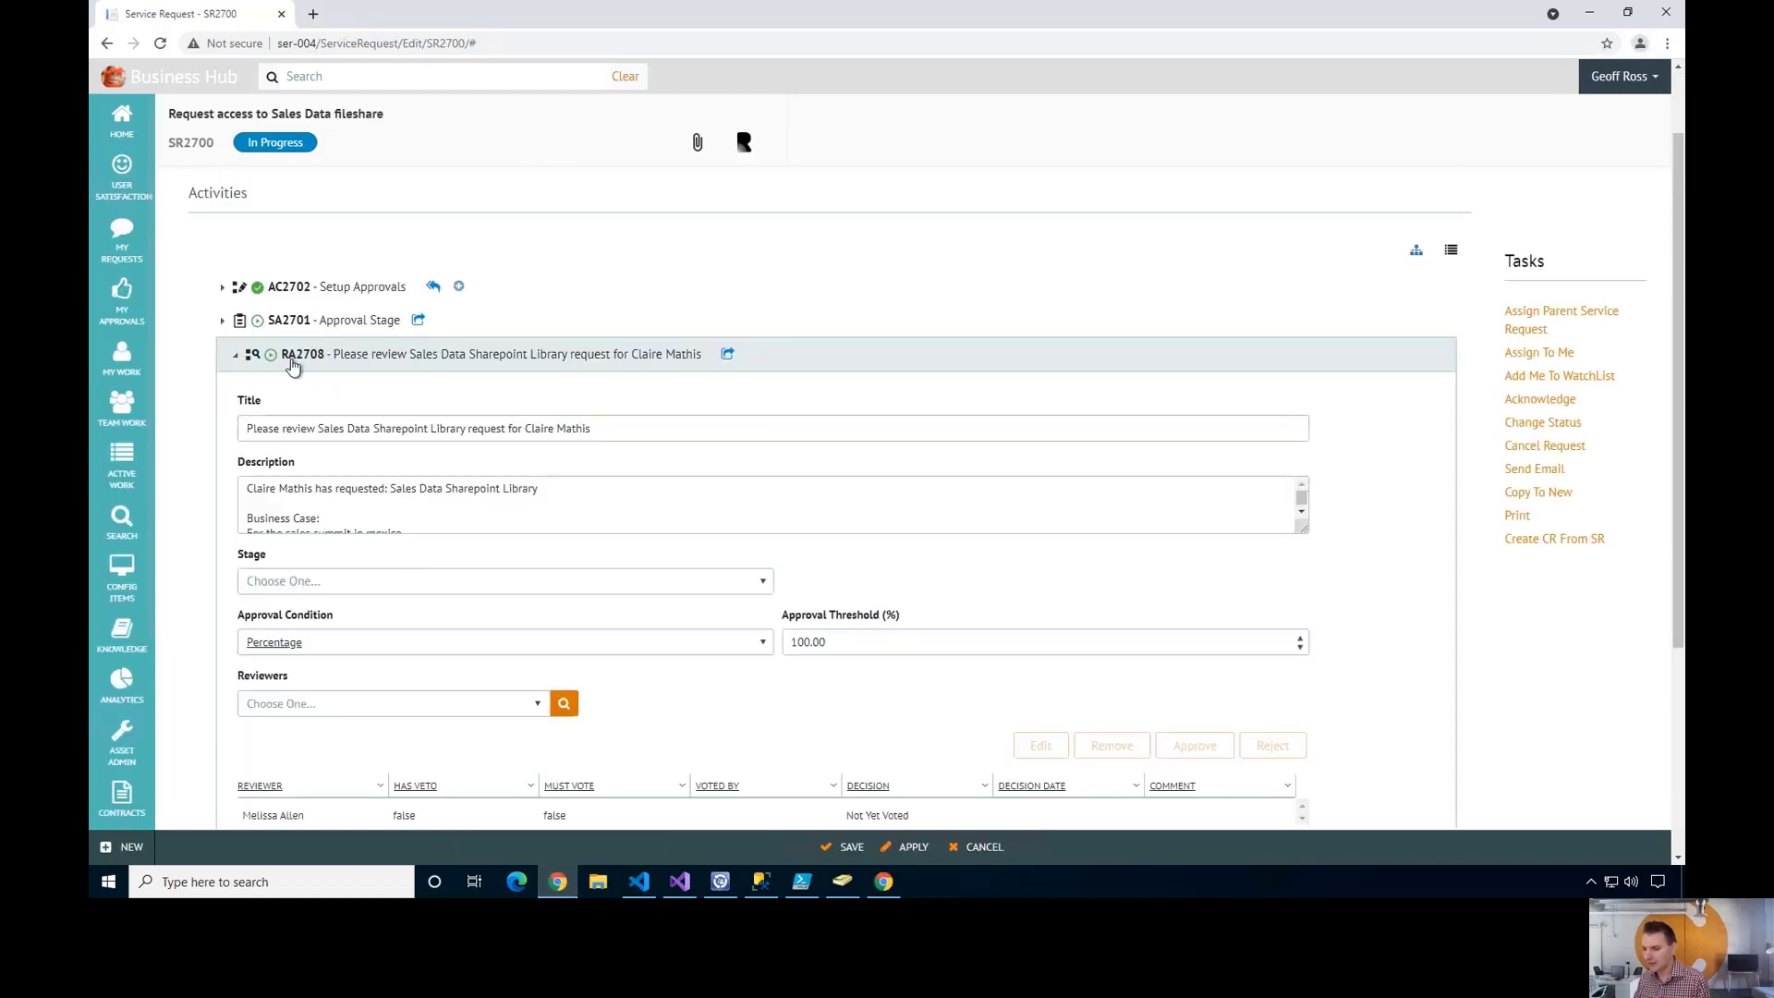
left_click(237, 362)
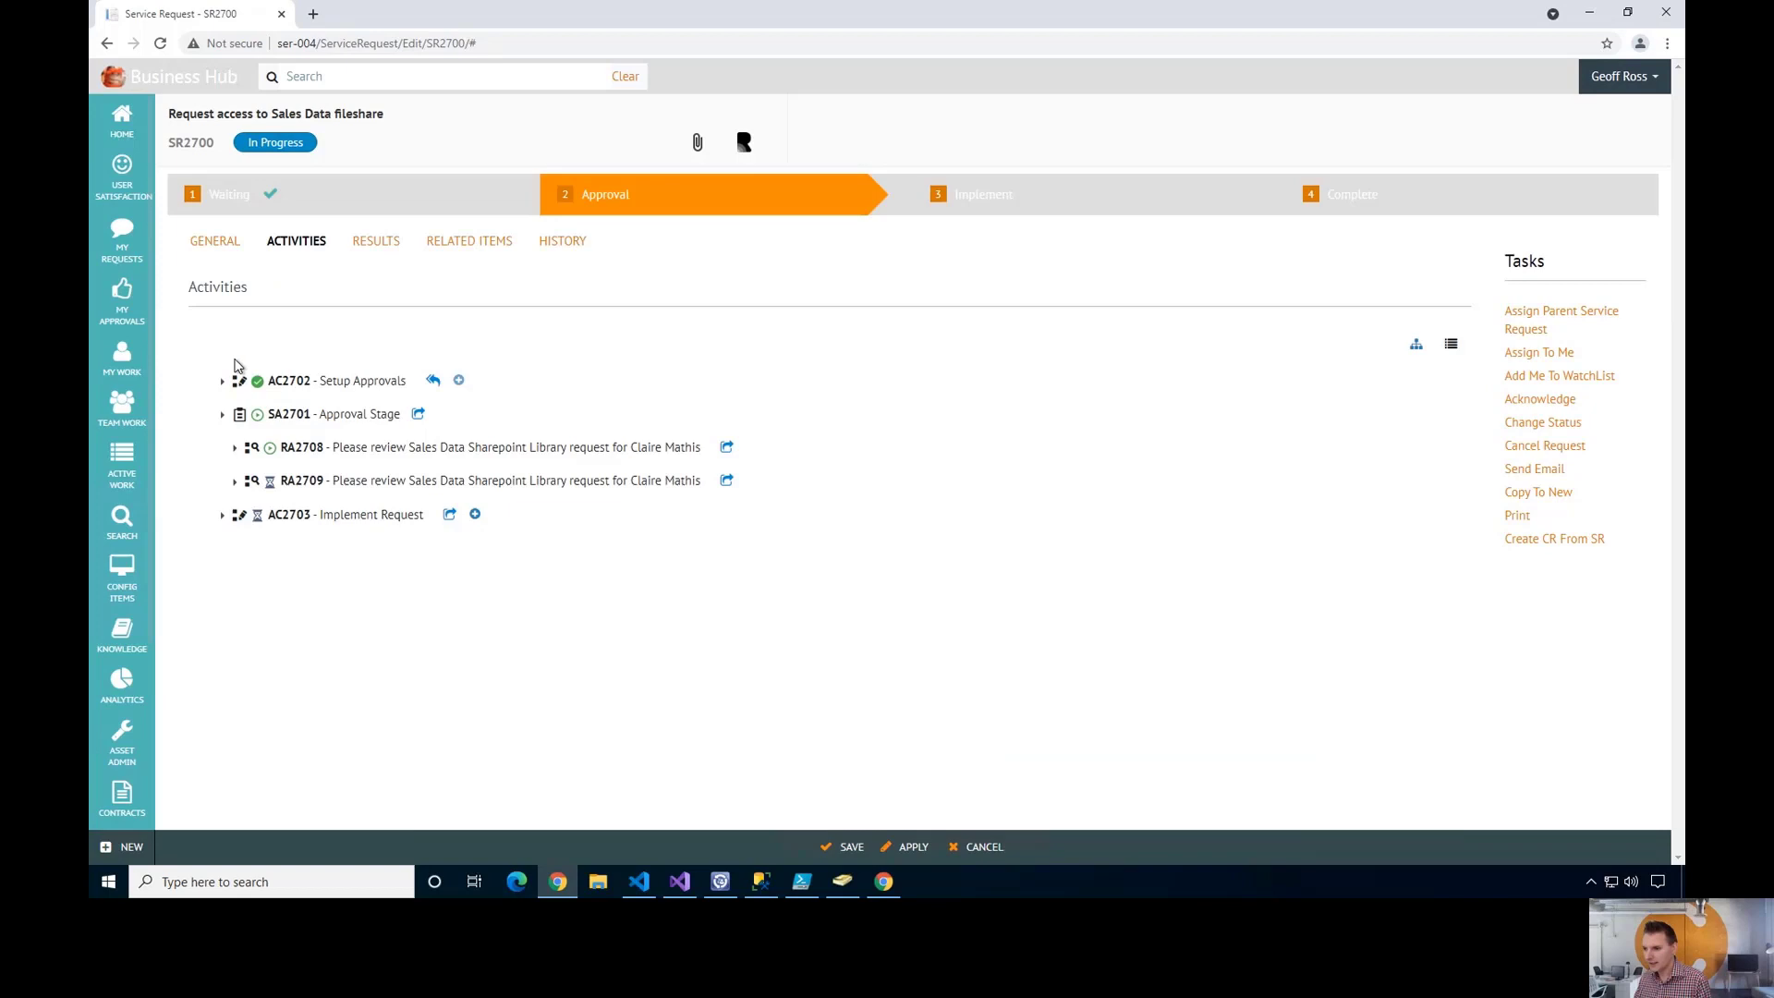
left_click(236, 480)
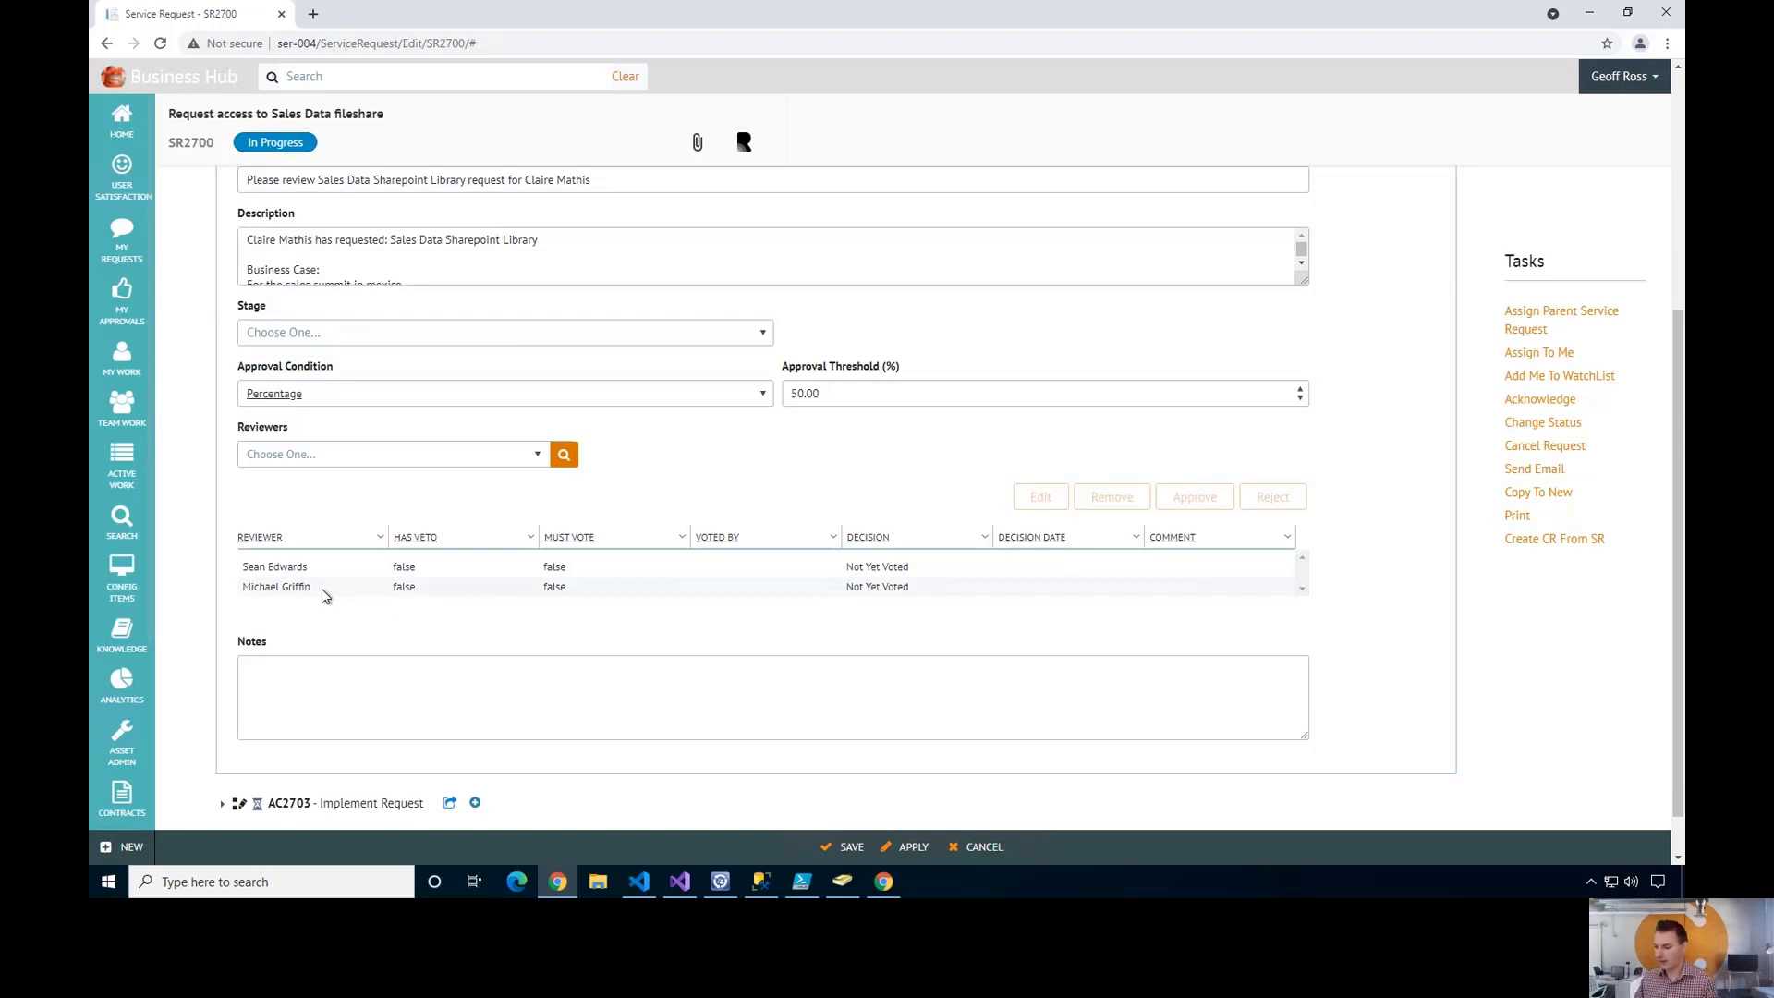
- Log out, sign in with the next reviewer's username, and open their empty My Approvals list
left_click(884, 883)
left_click(1595, 85)
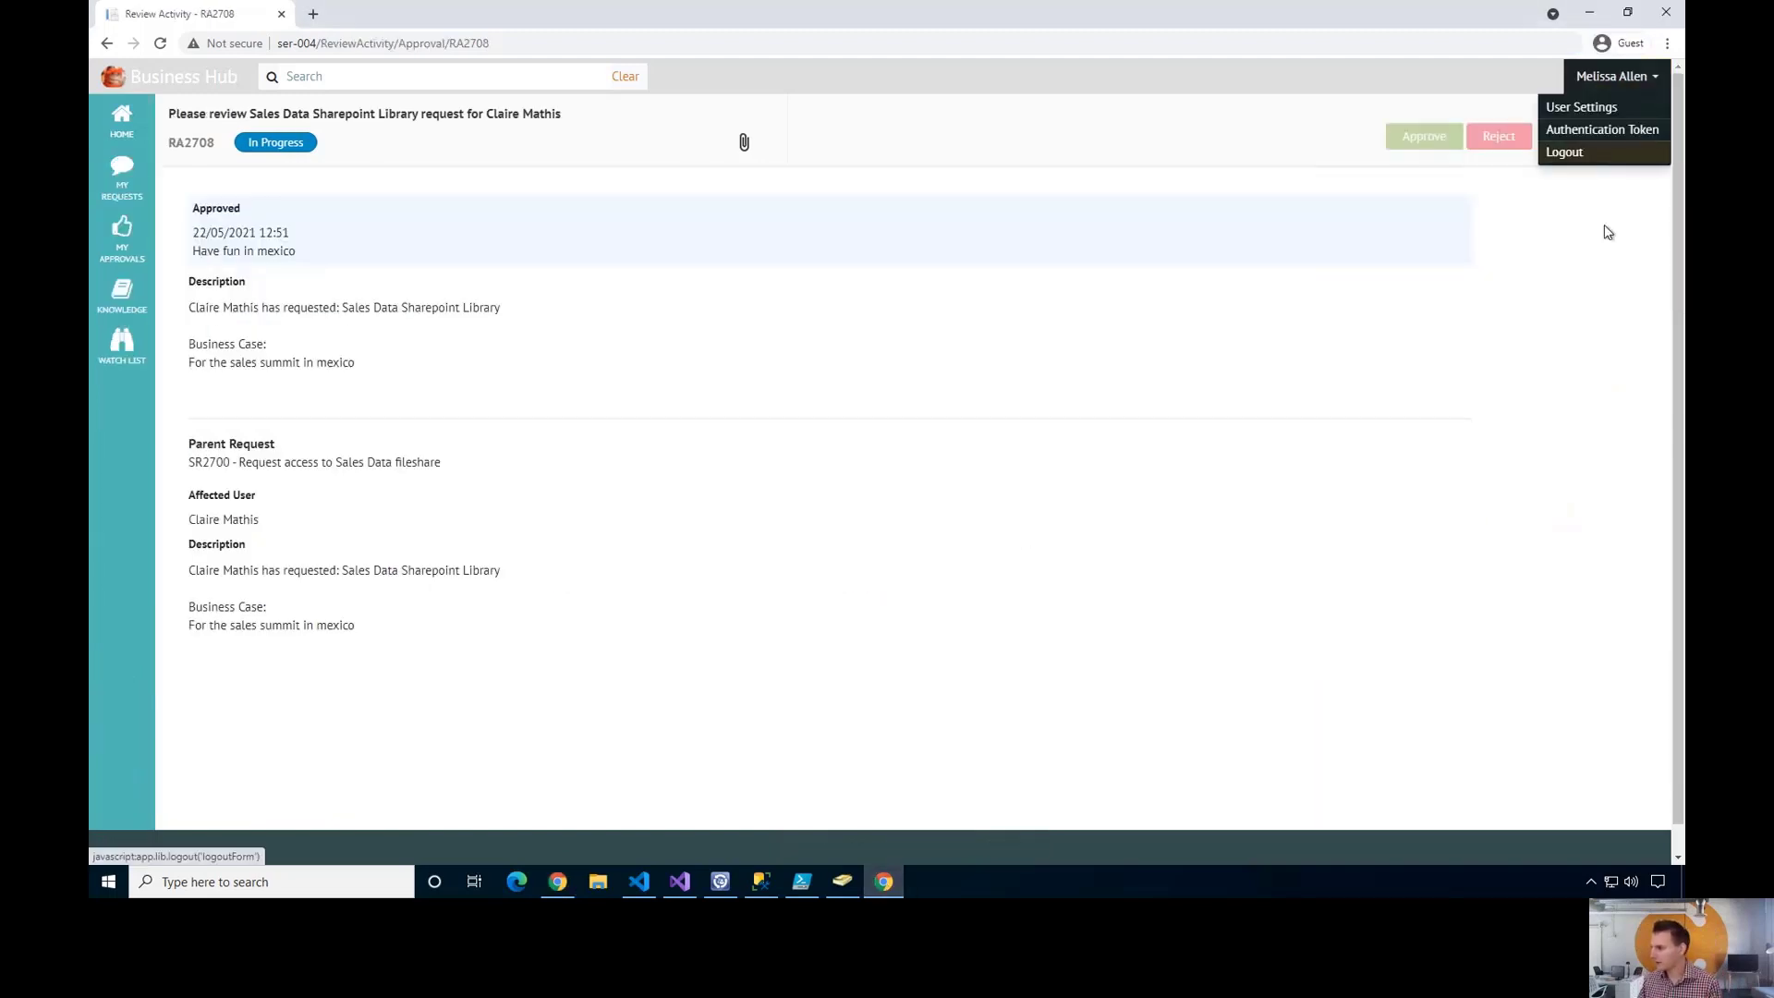
left_click(1588, 157)
left_click(824, 207)
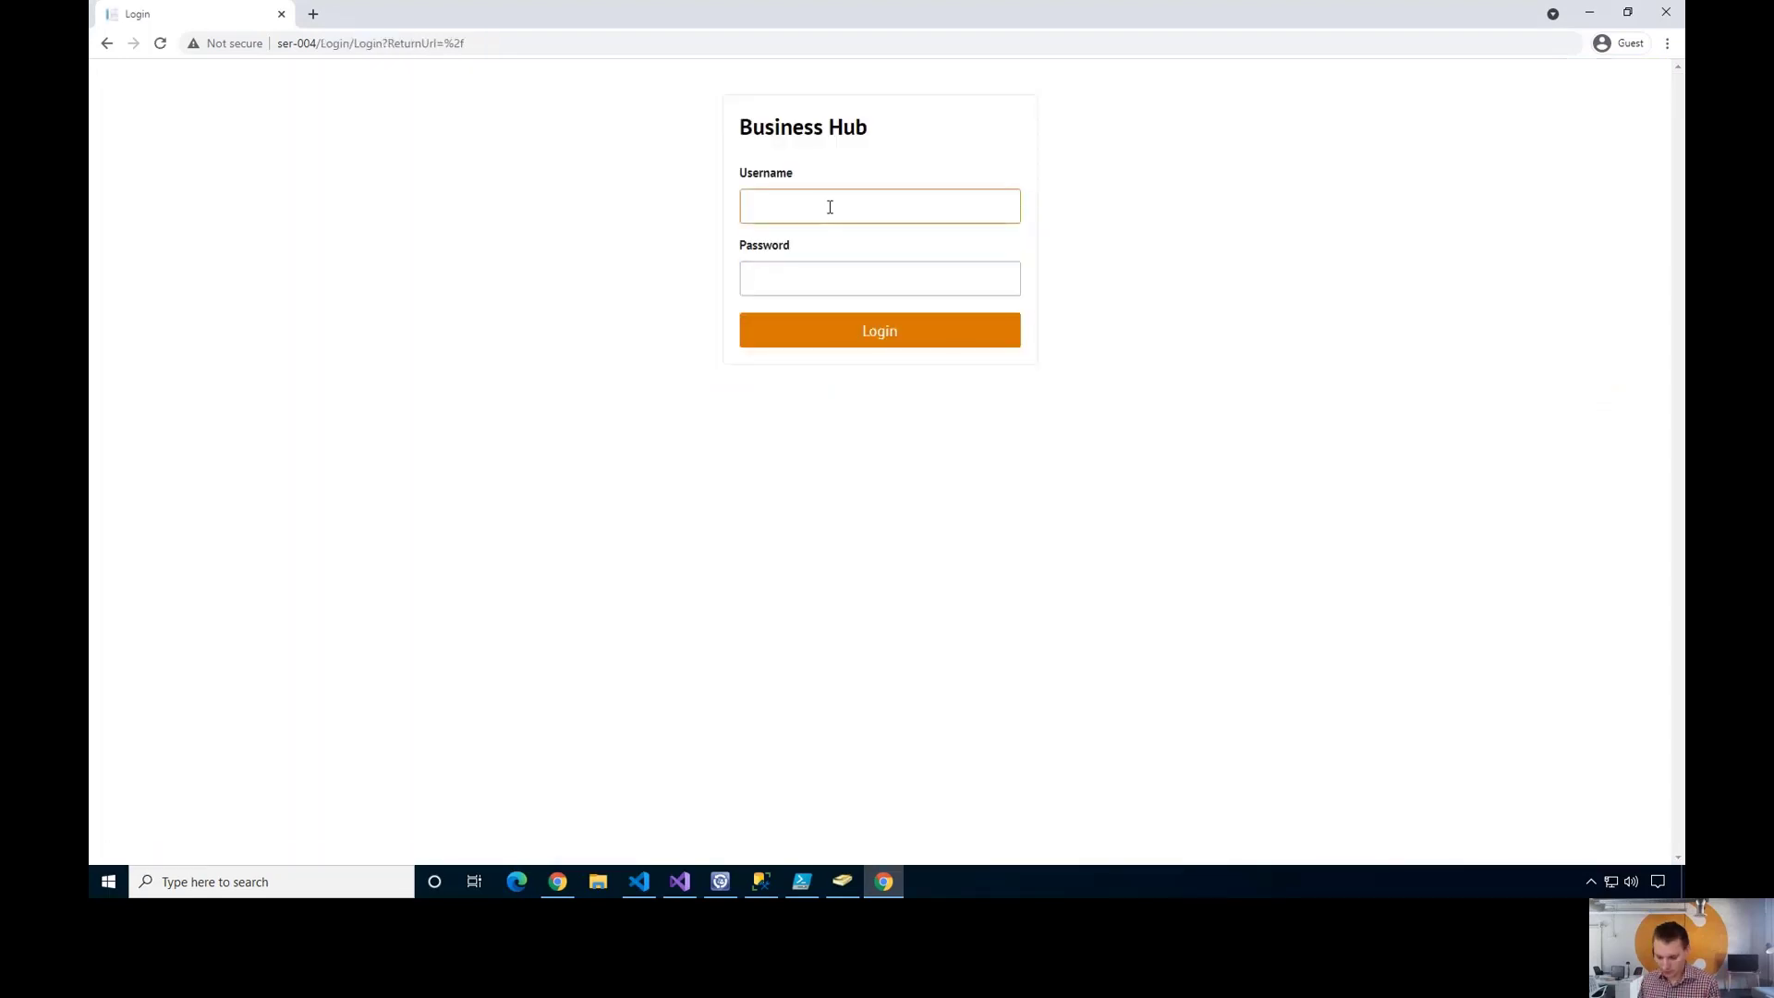
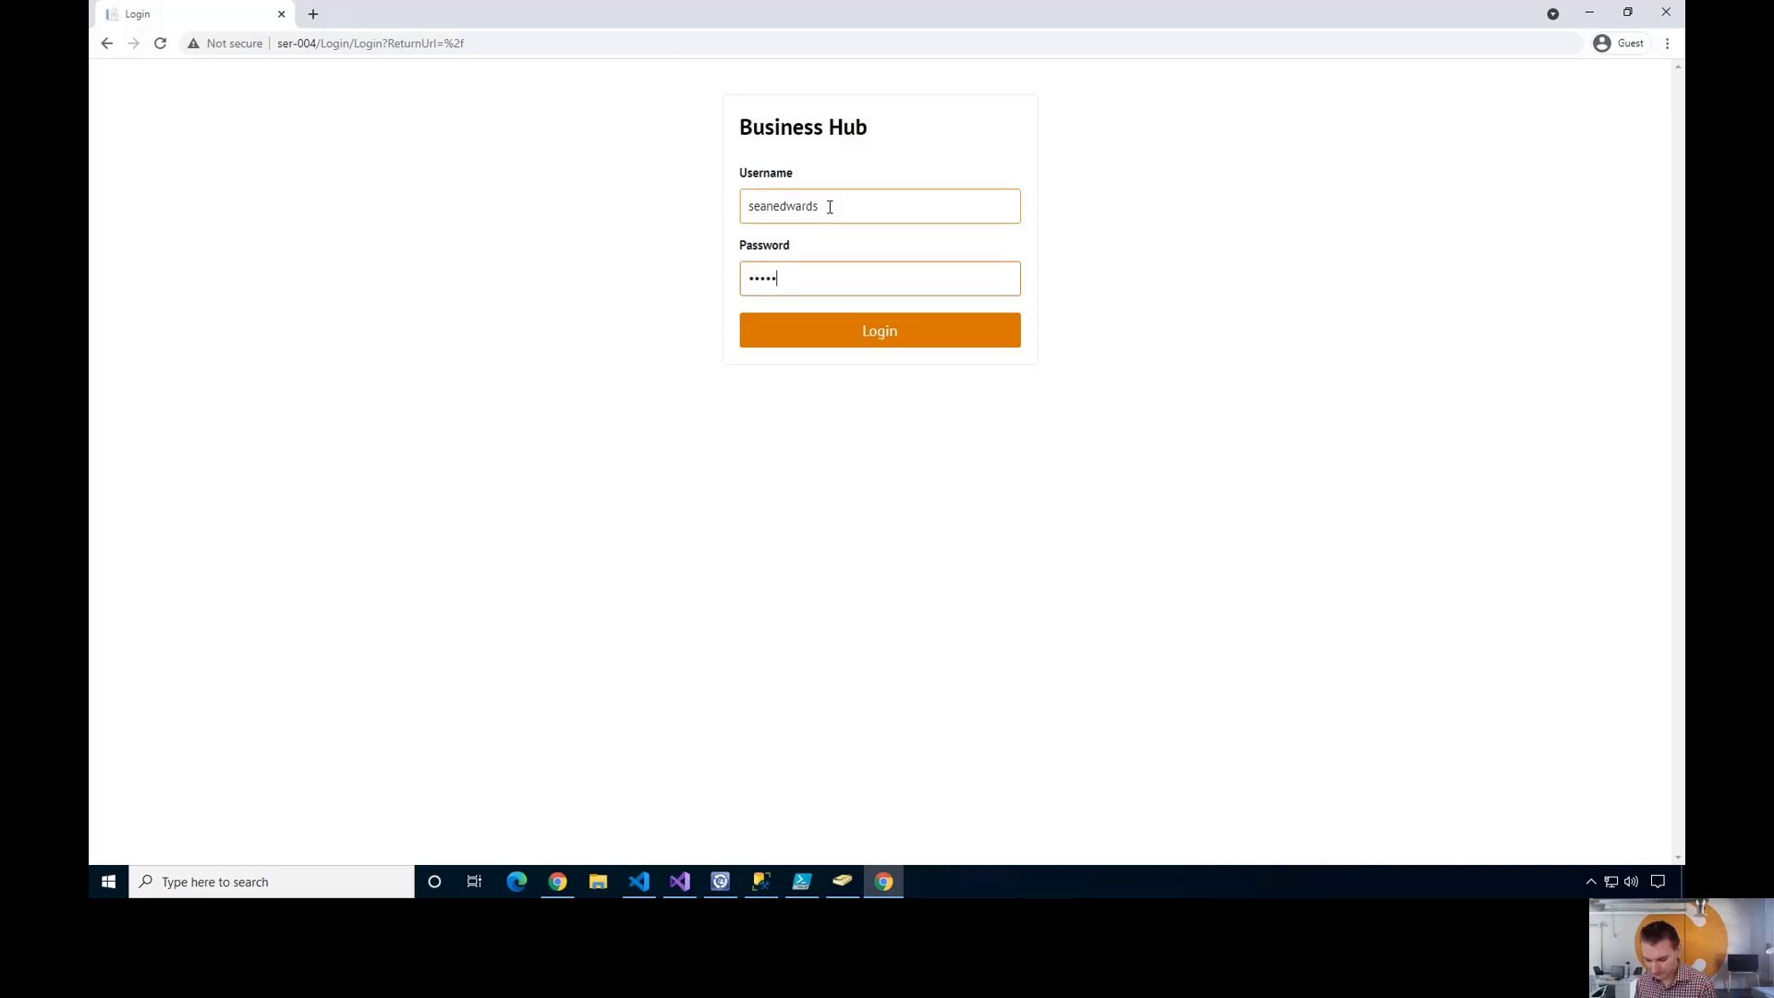
key("Return")
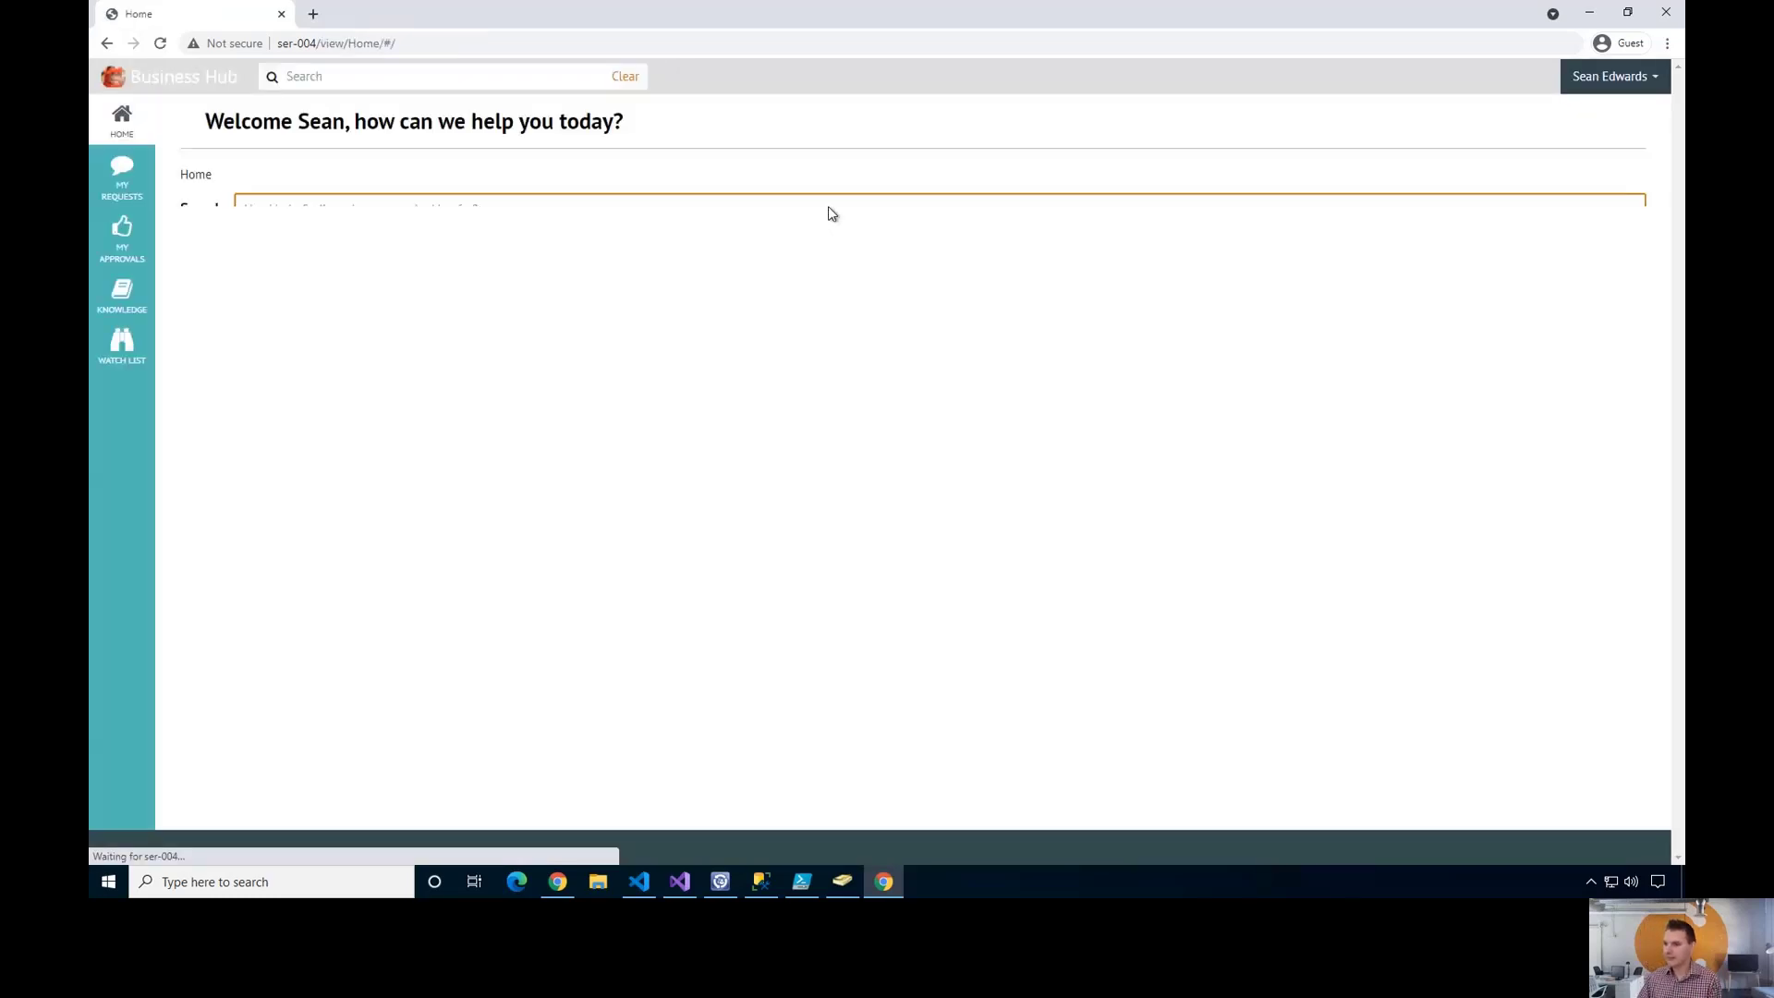
left_click(122, 238)
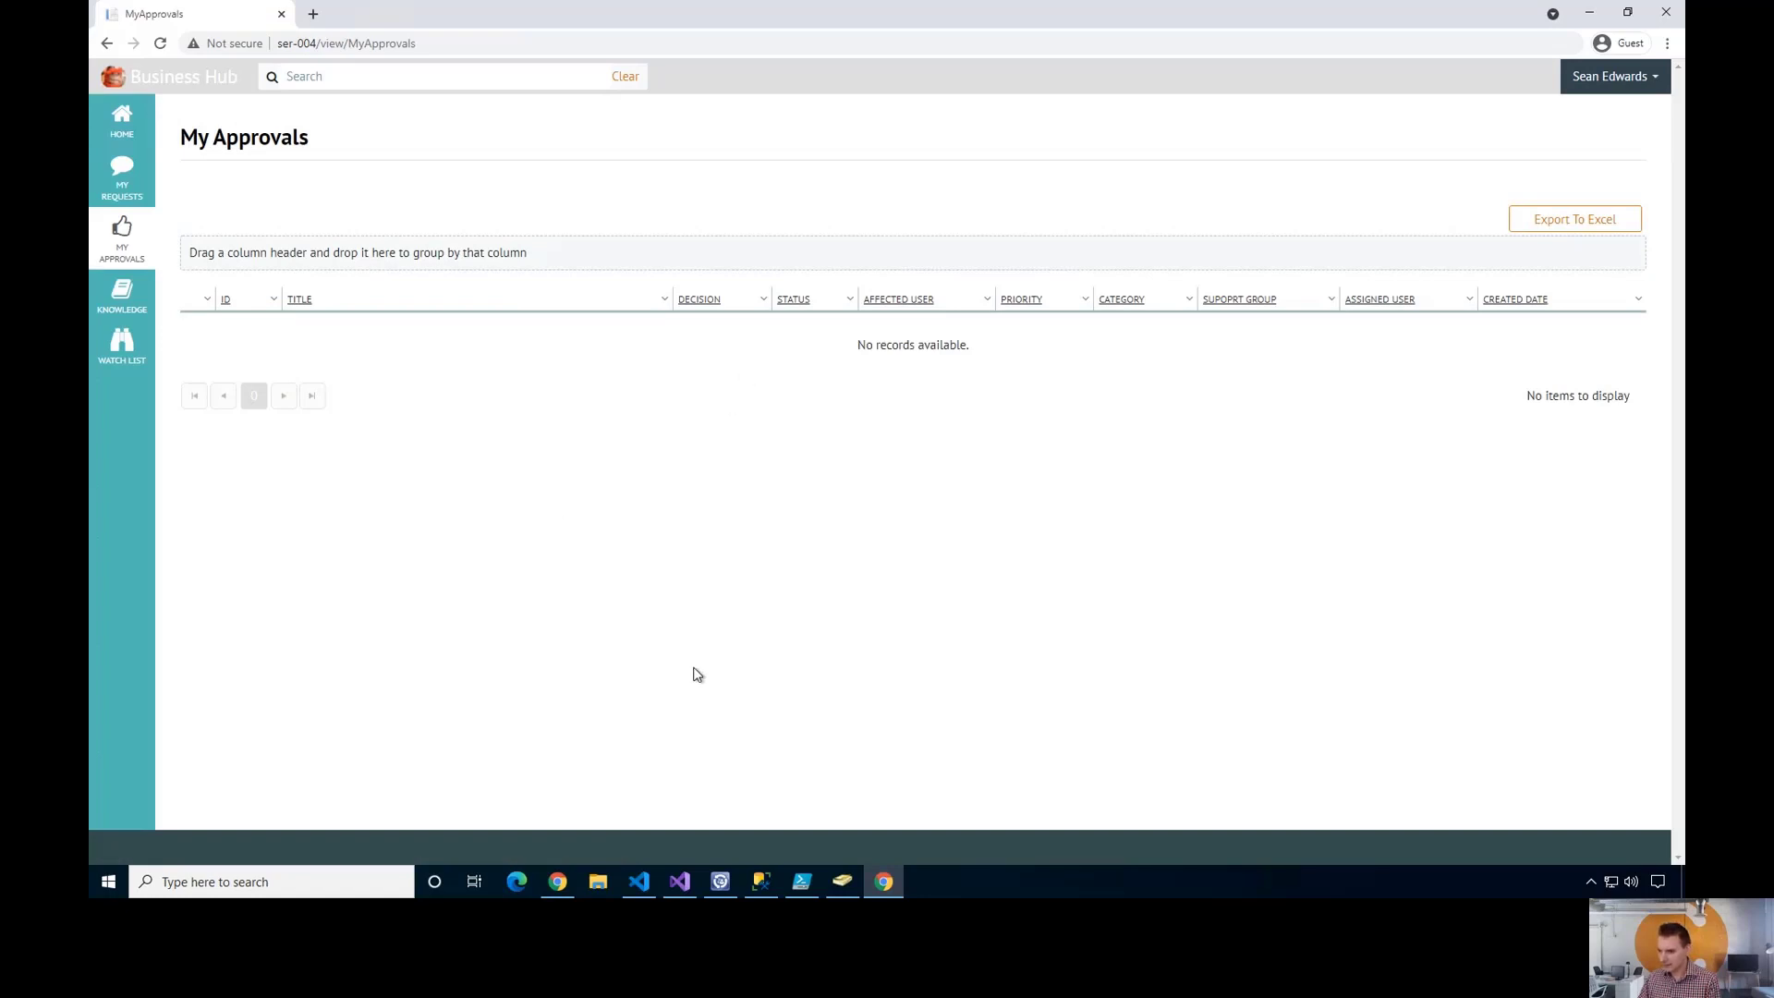
- Reload SR2700 and expand RA2709 in its Activities tab to check the reviewers
left_click(558, 881)
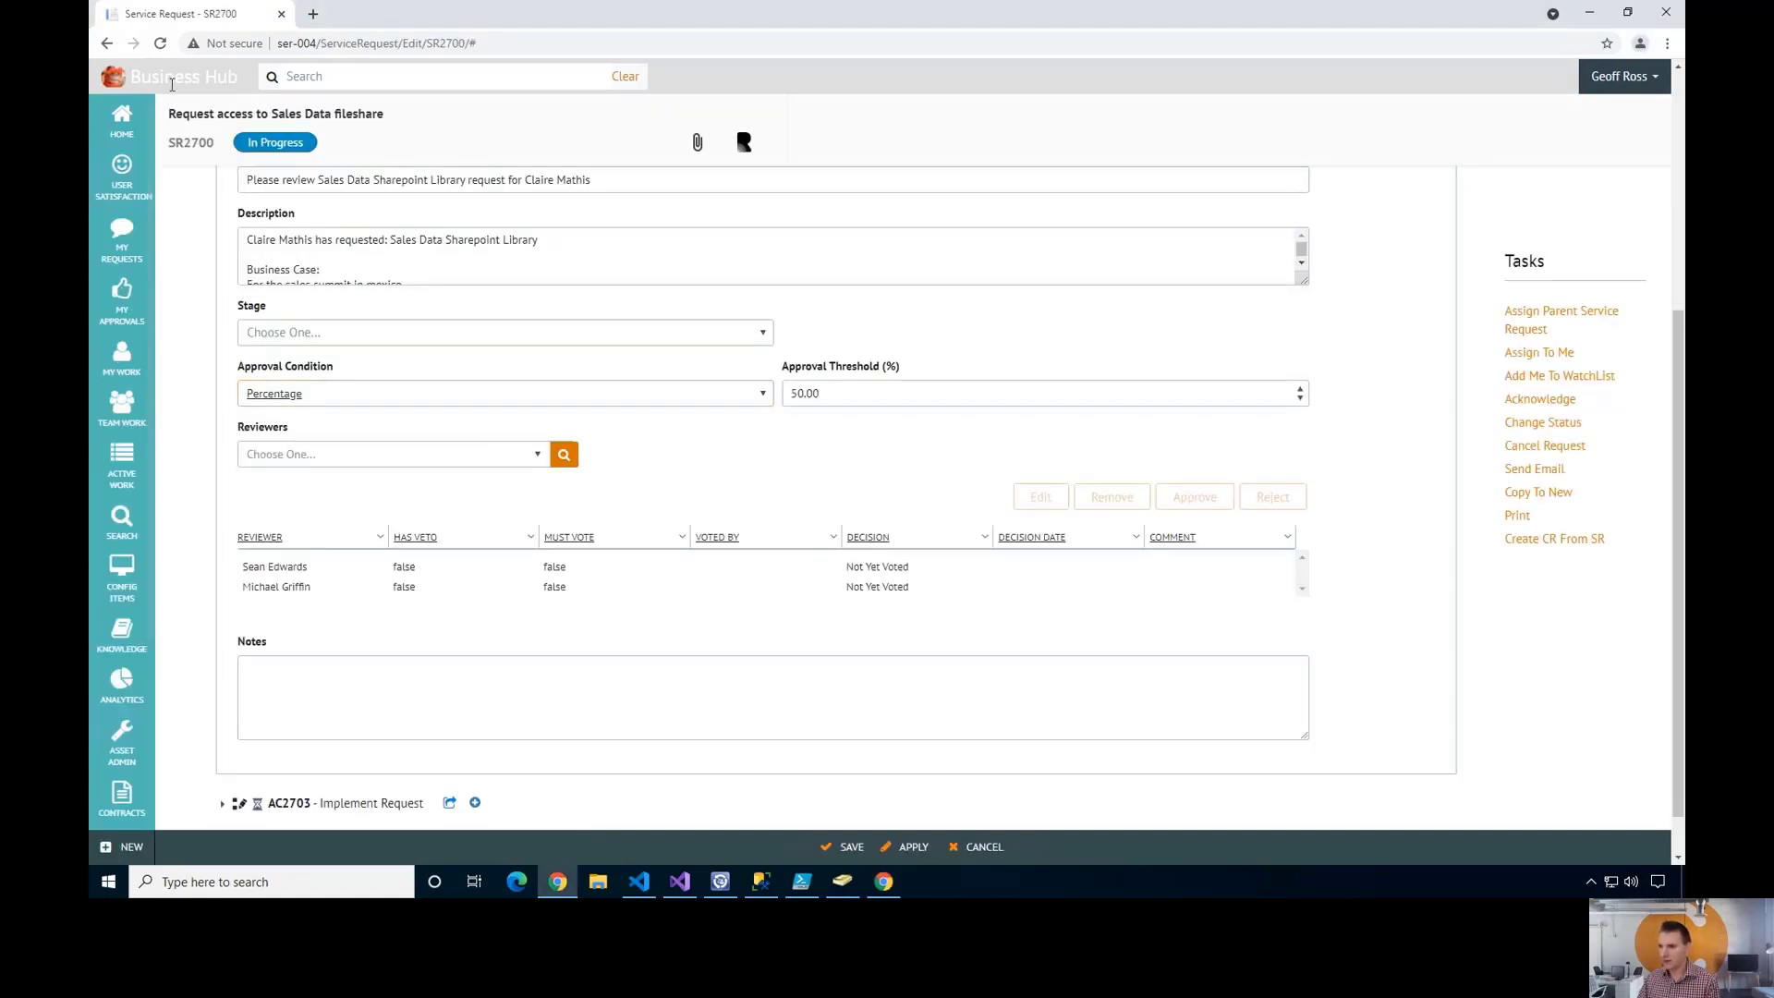
left_click(161, 43)
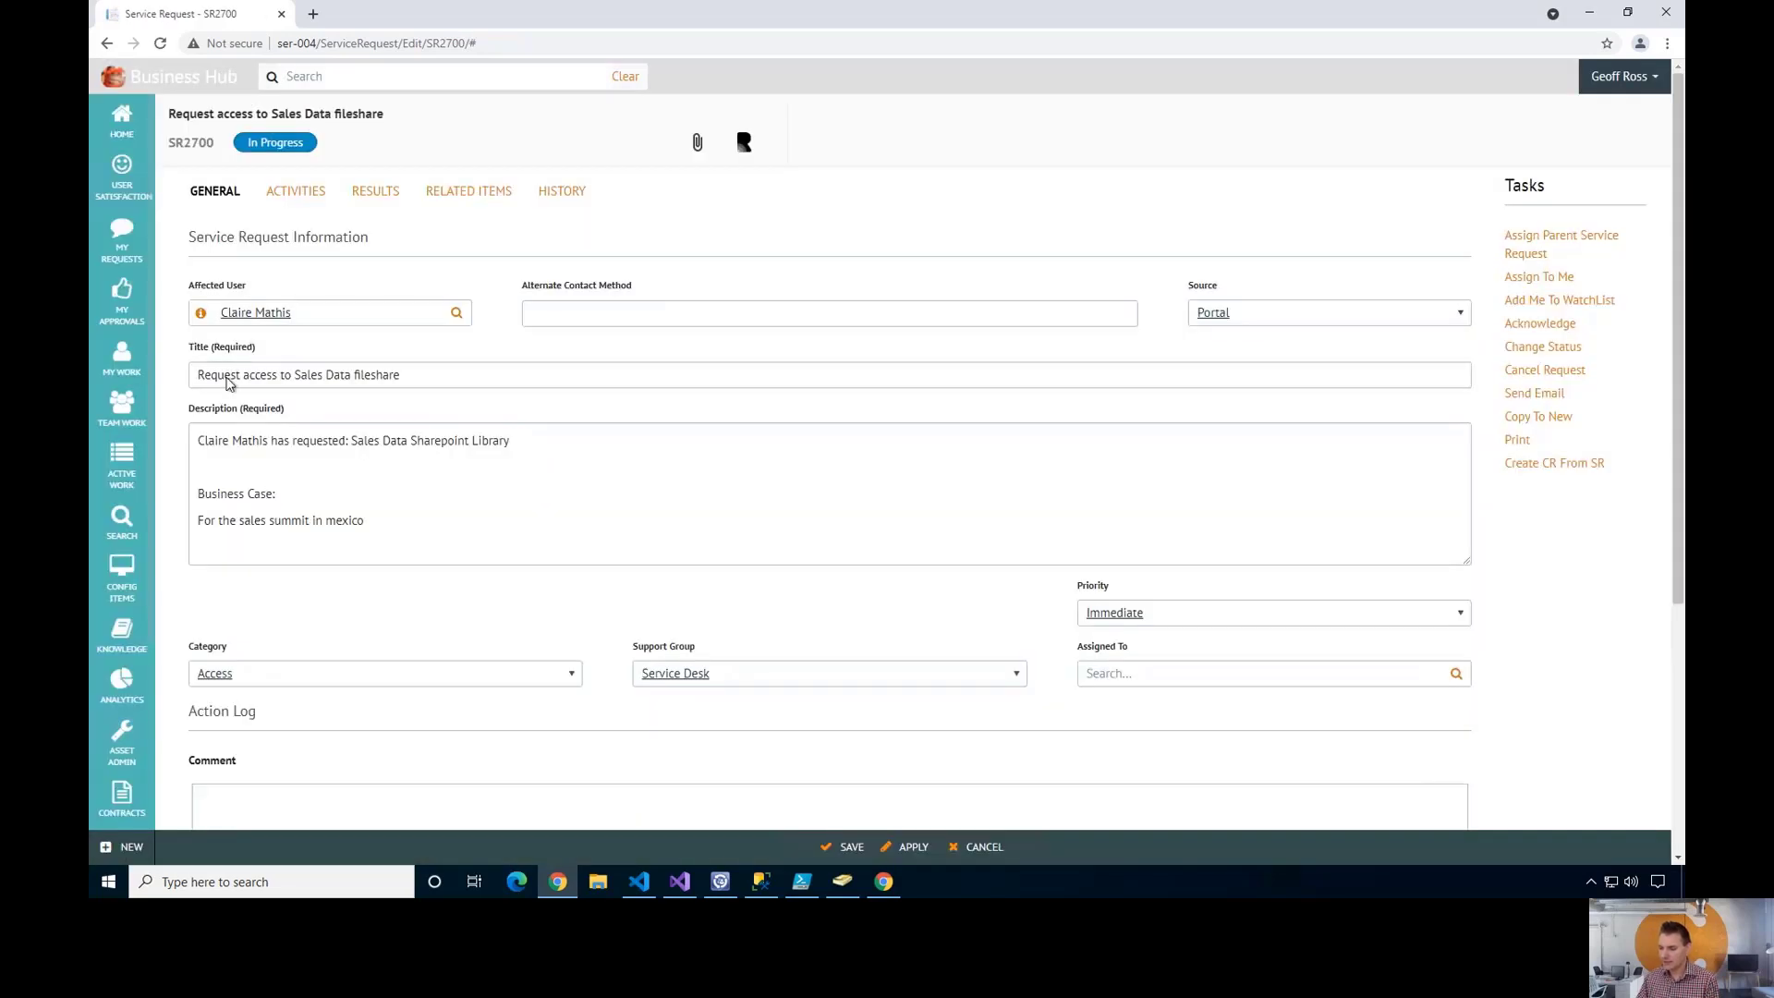
left_click(295, 242)
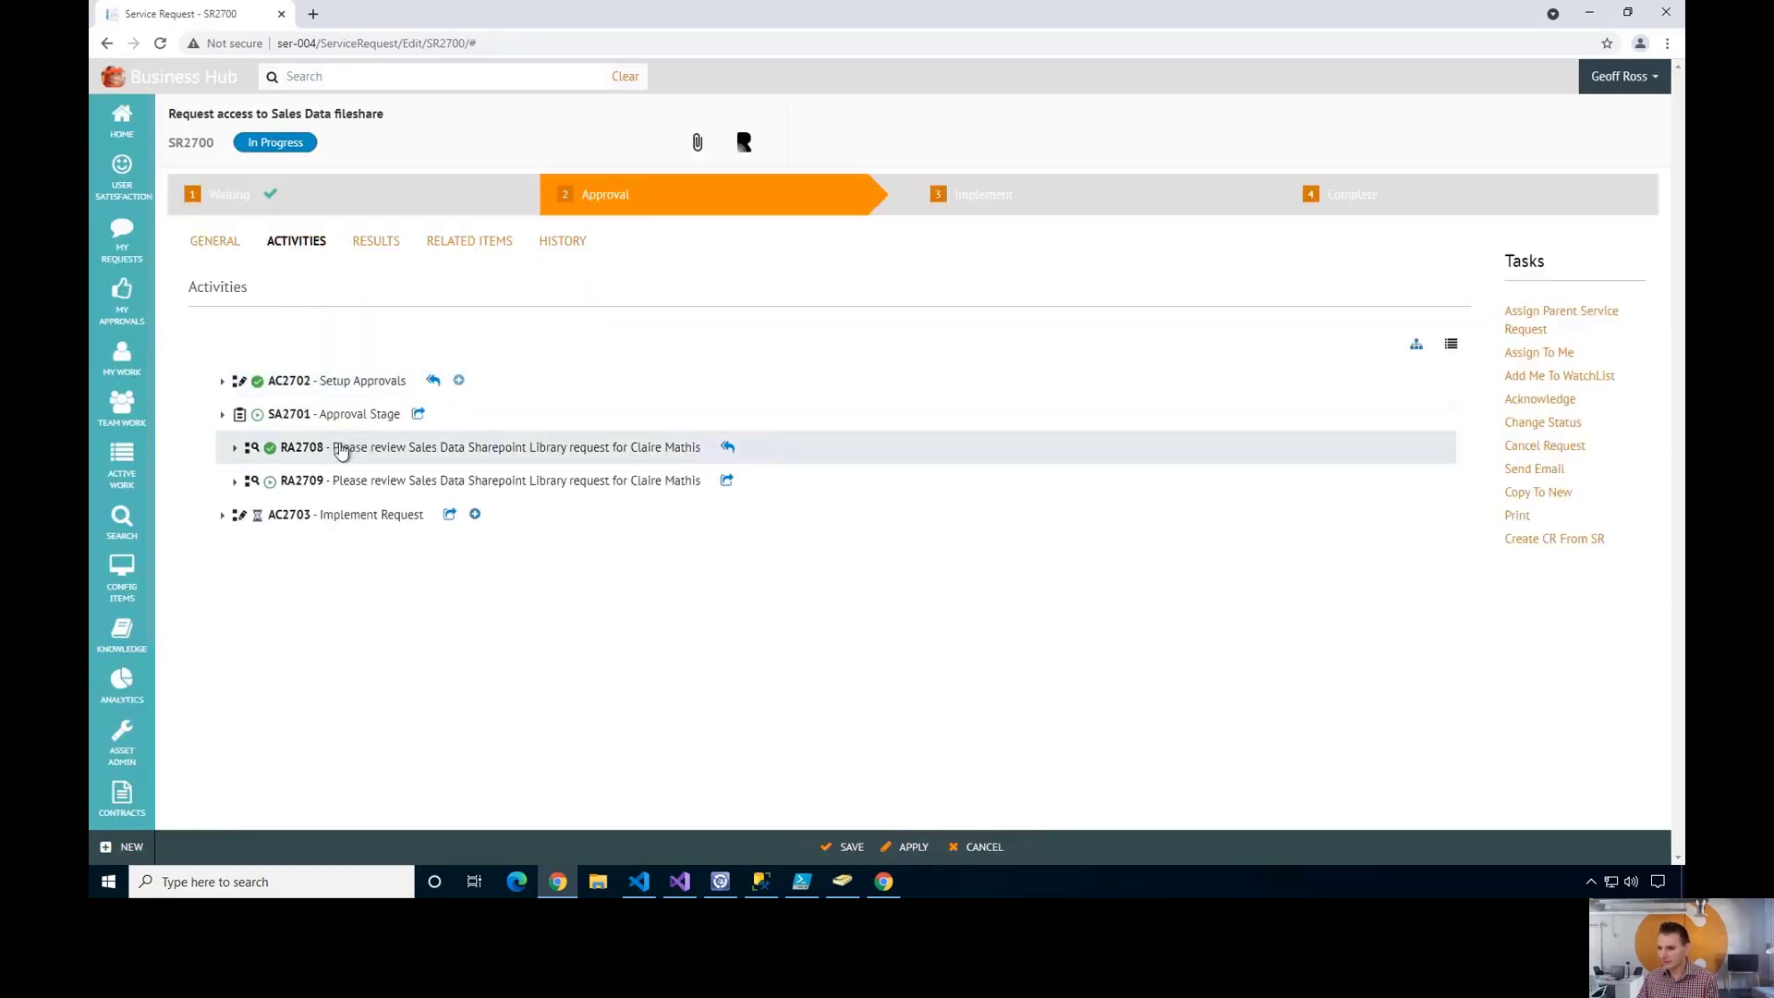
left_click(233, 481)
scroll(414, 462, "down", 4)
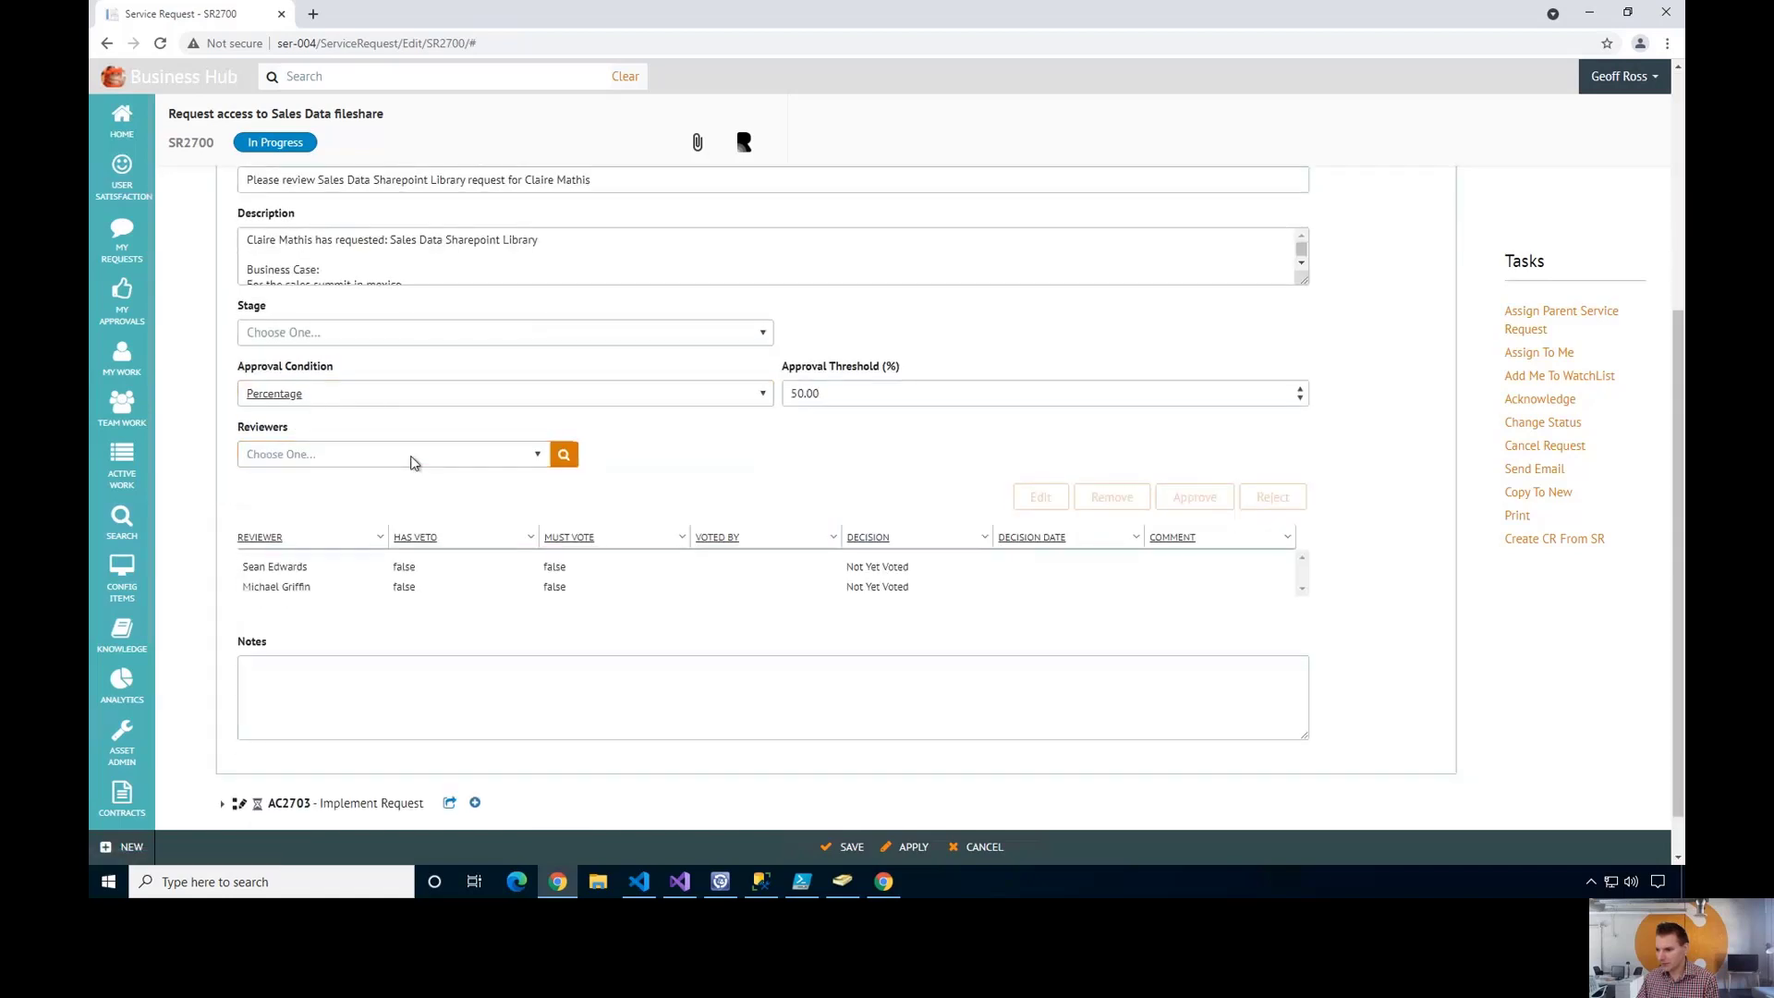
- Reload the reviewer's My Approvals list and open the now-listed RA2709
left_click(884, 883)
left_click(160, 44)
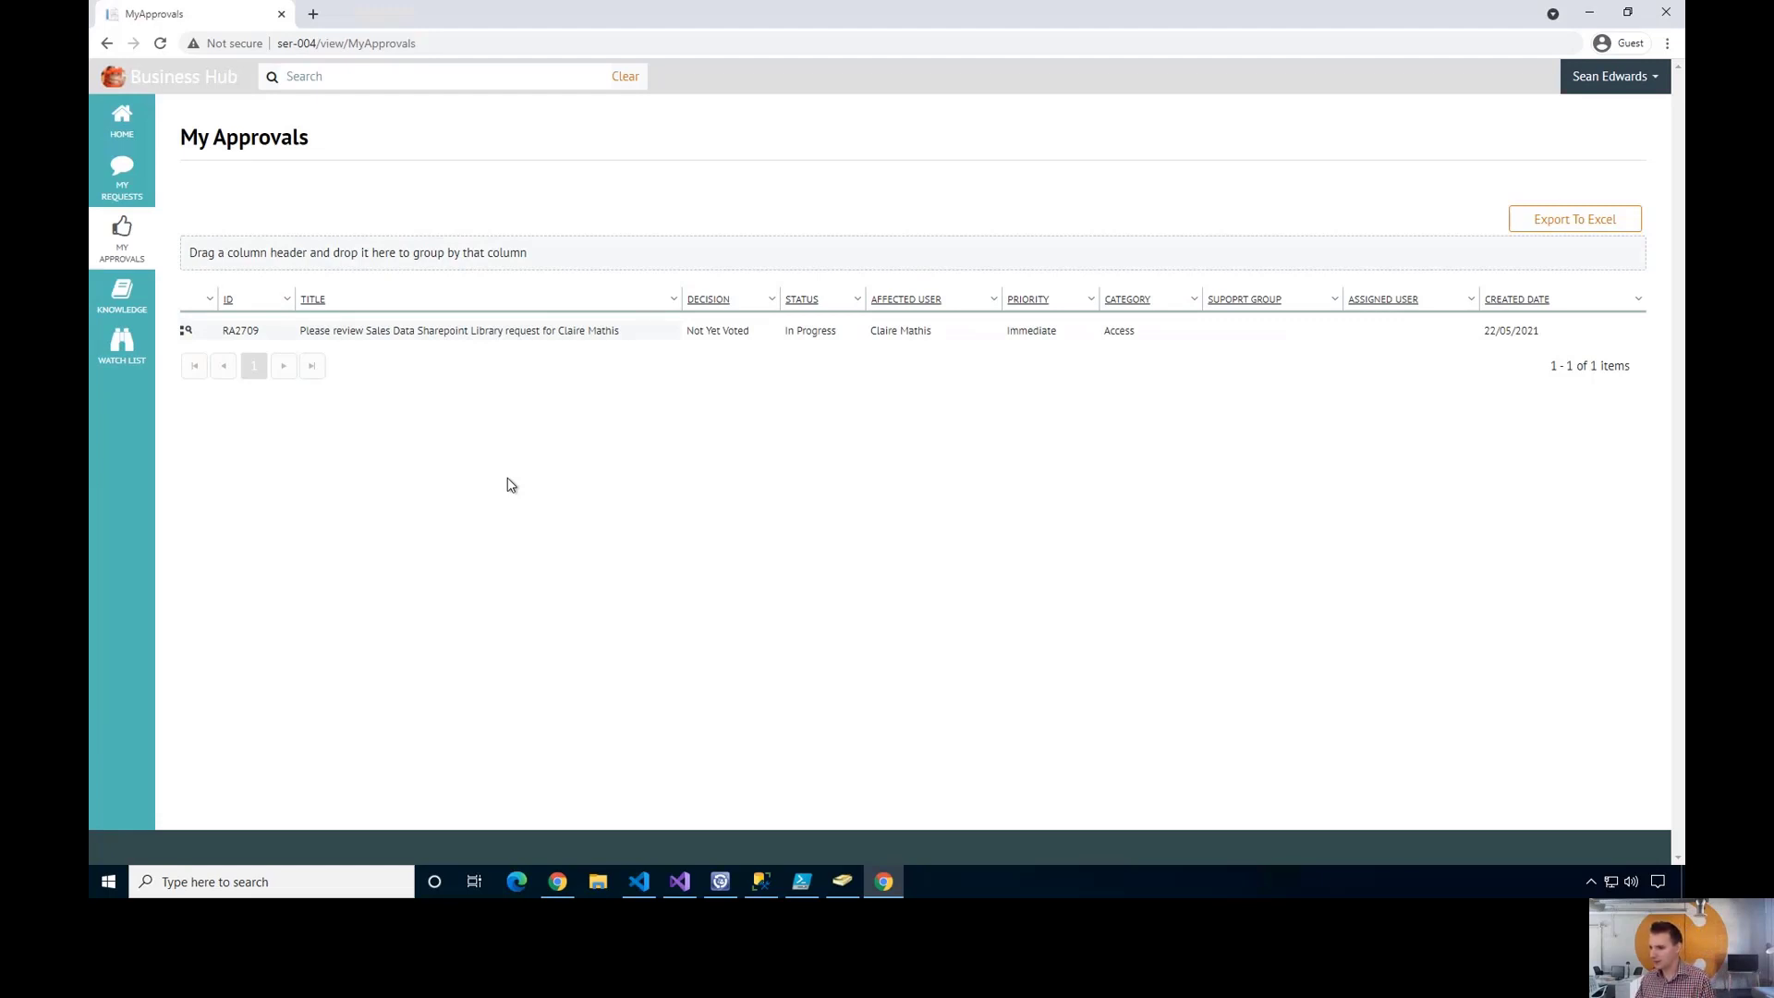
left_click(462, 336)
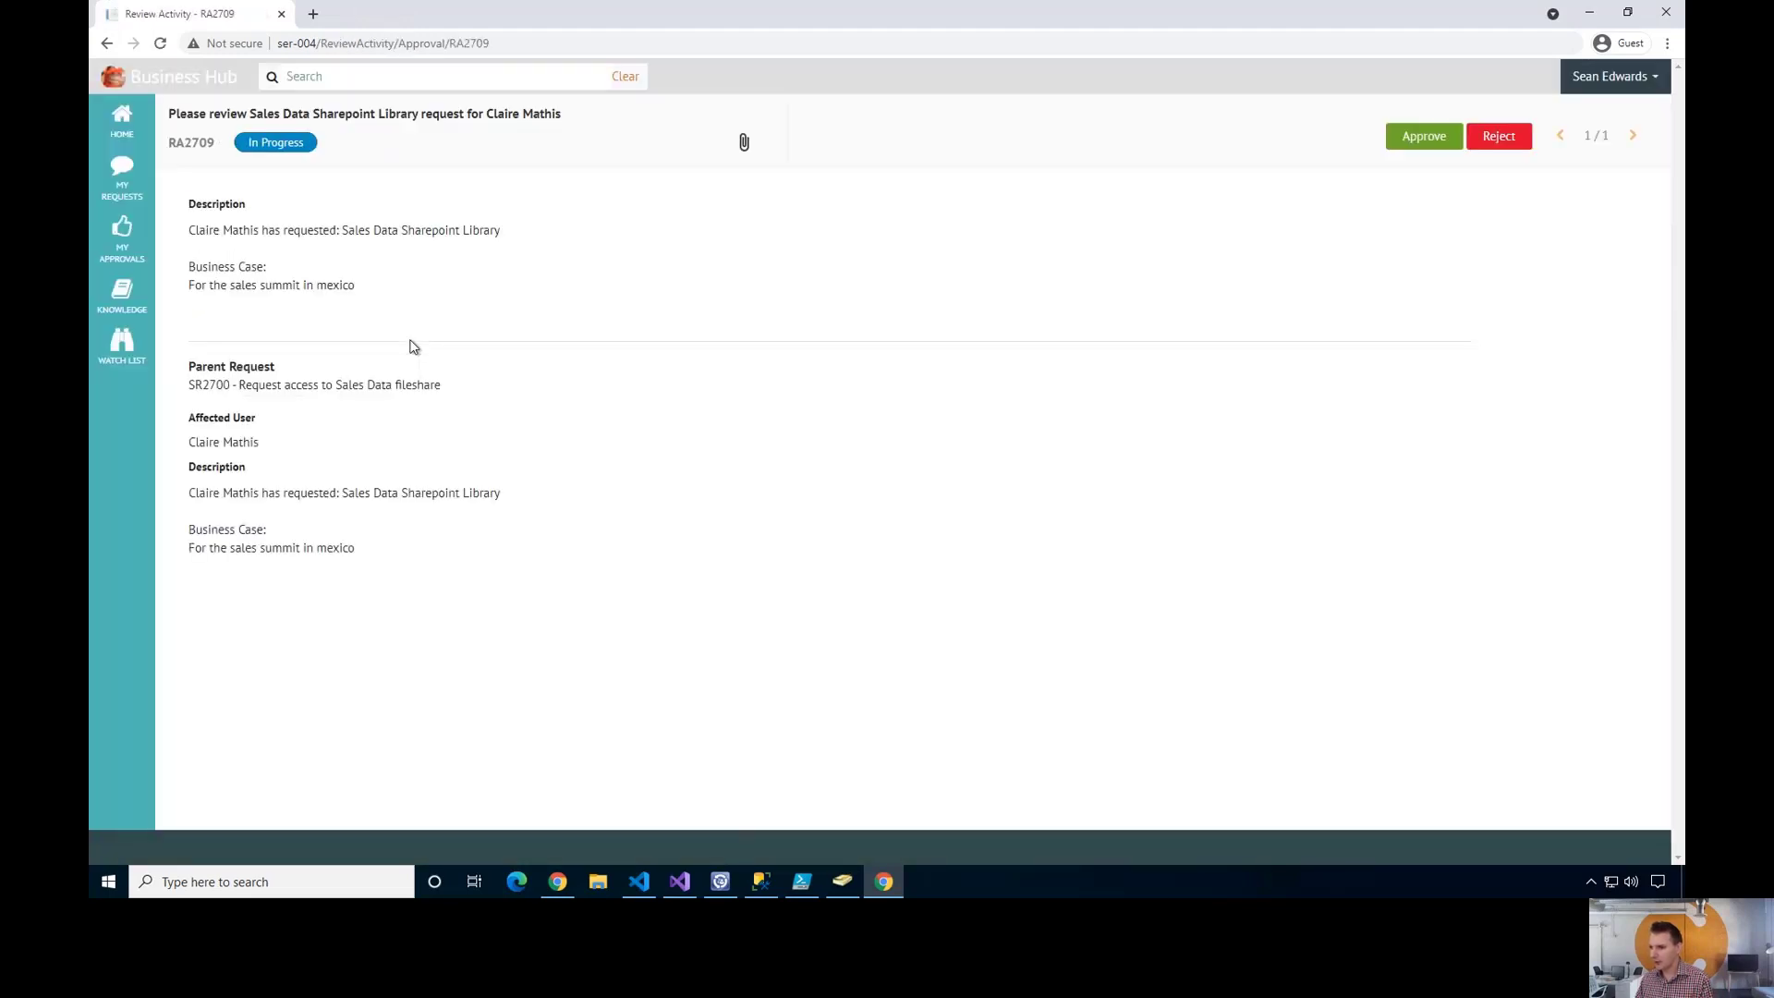
- Approve RA2709 and confirm it with the comment 'Approved'
left_click(1427, 139)
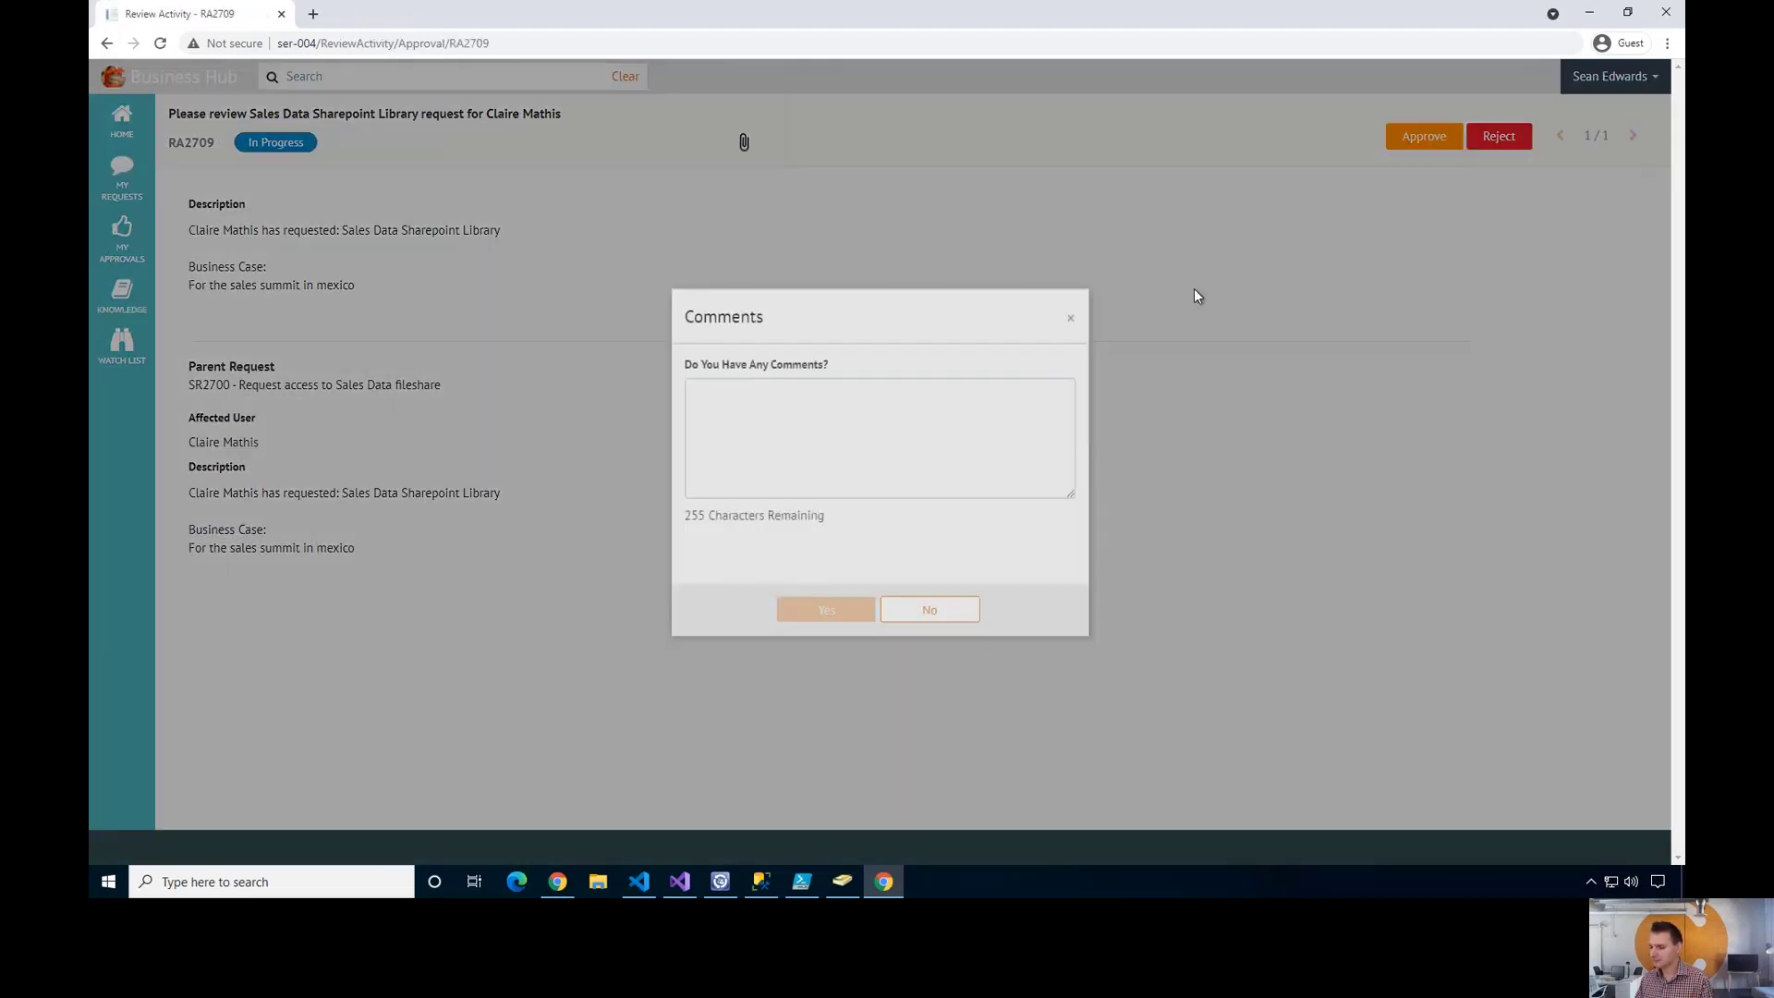
left_click(919, 416)
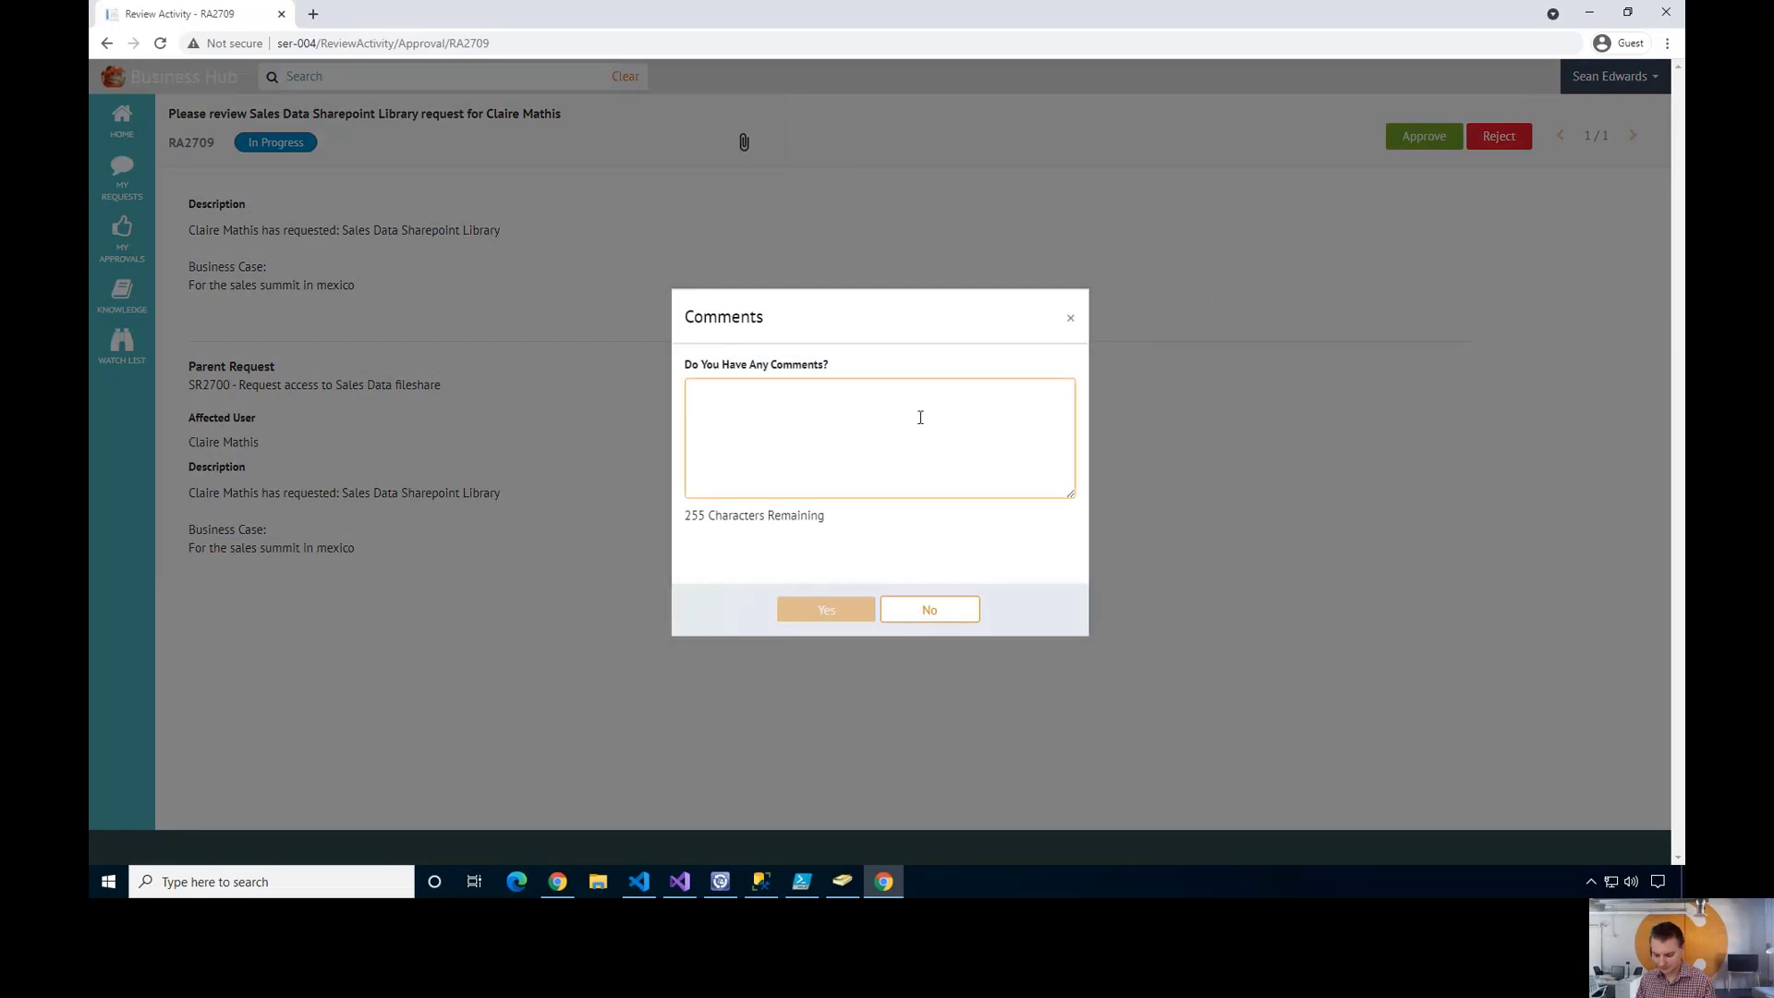
type("Approved")
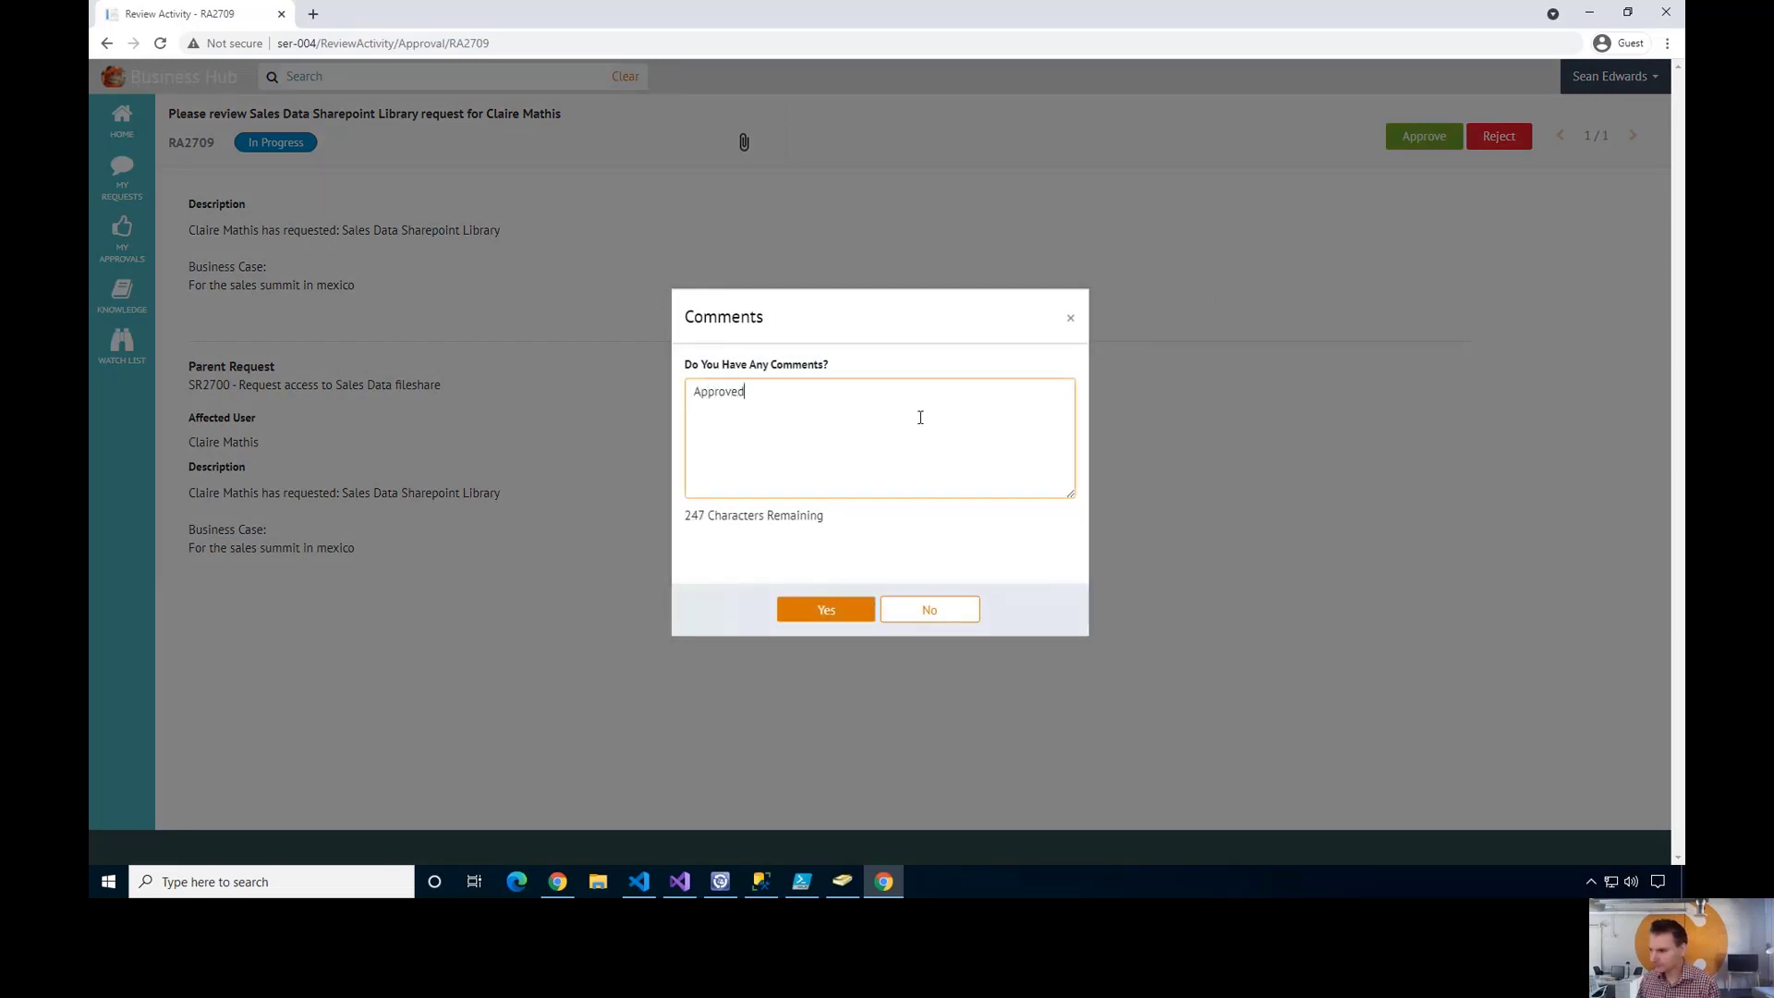
left_click(823, 612)
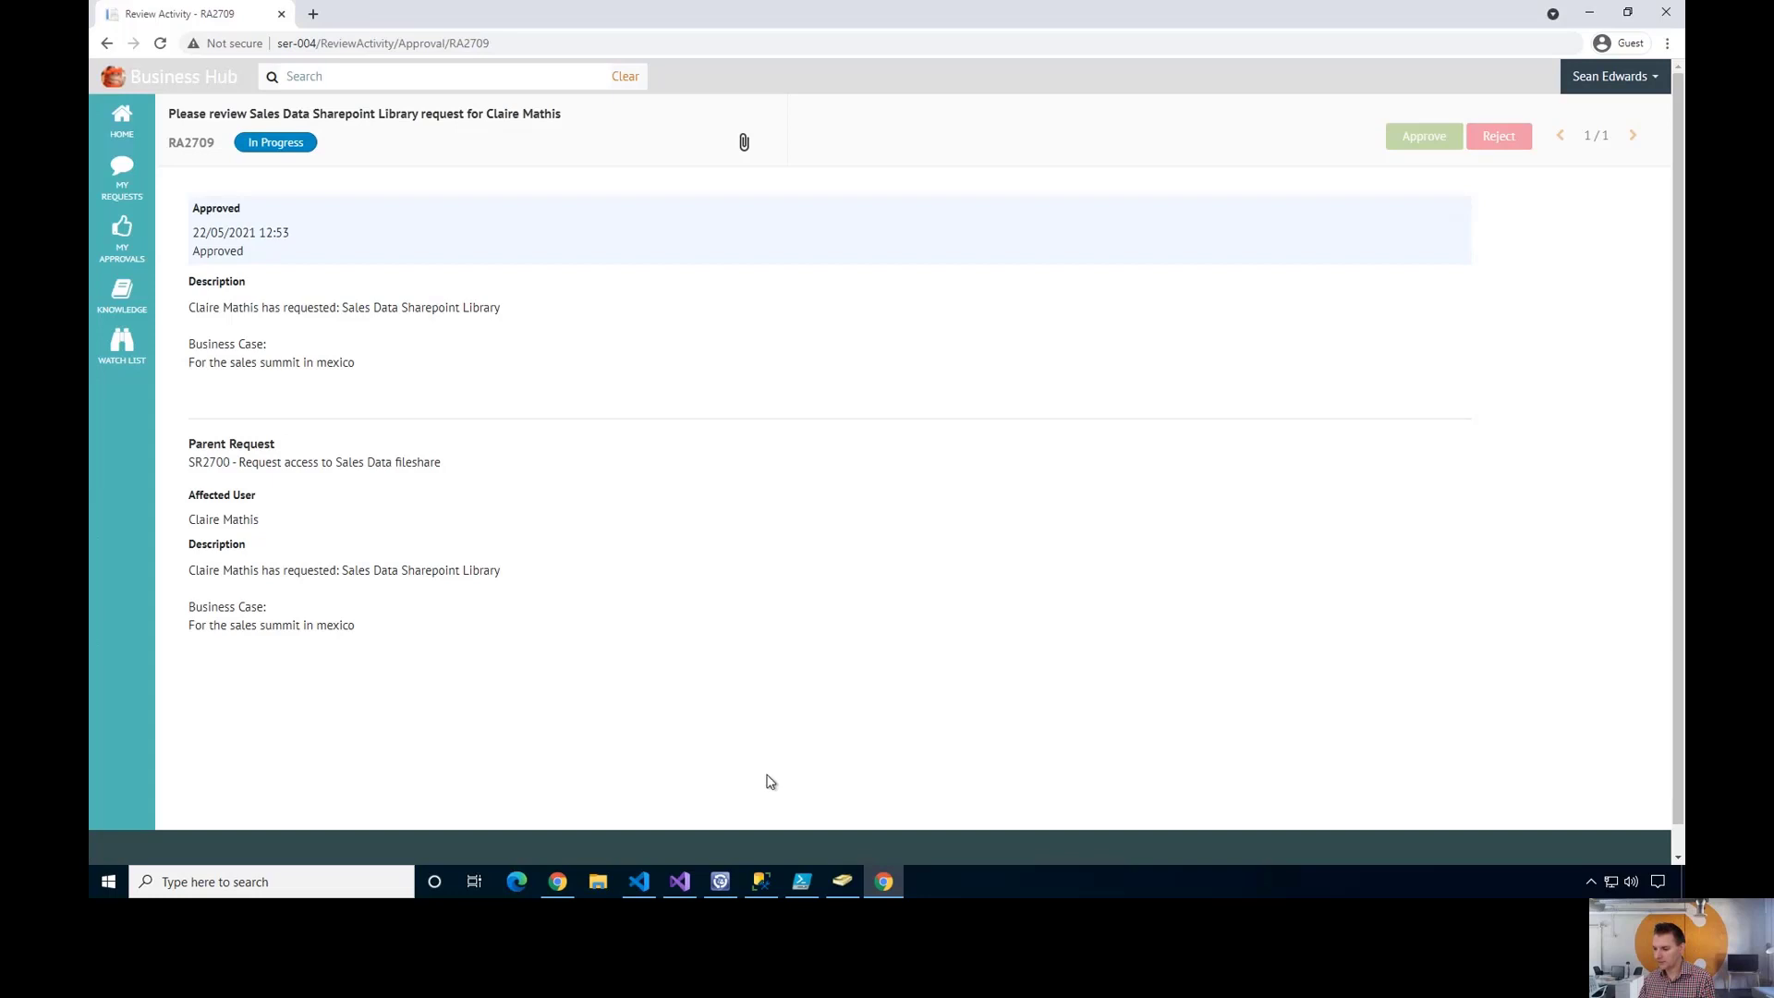
left_click(565, 887)
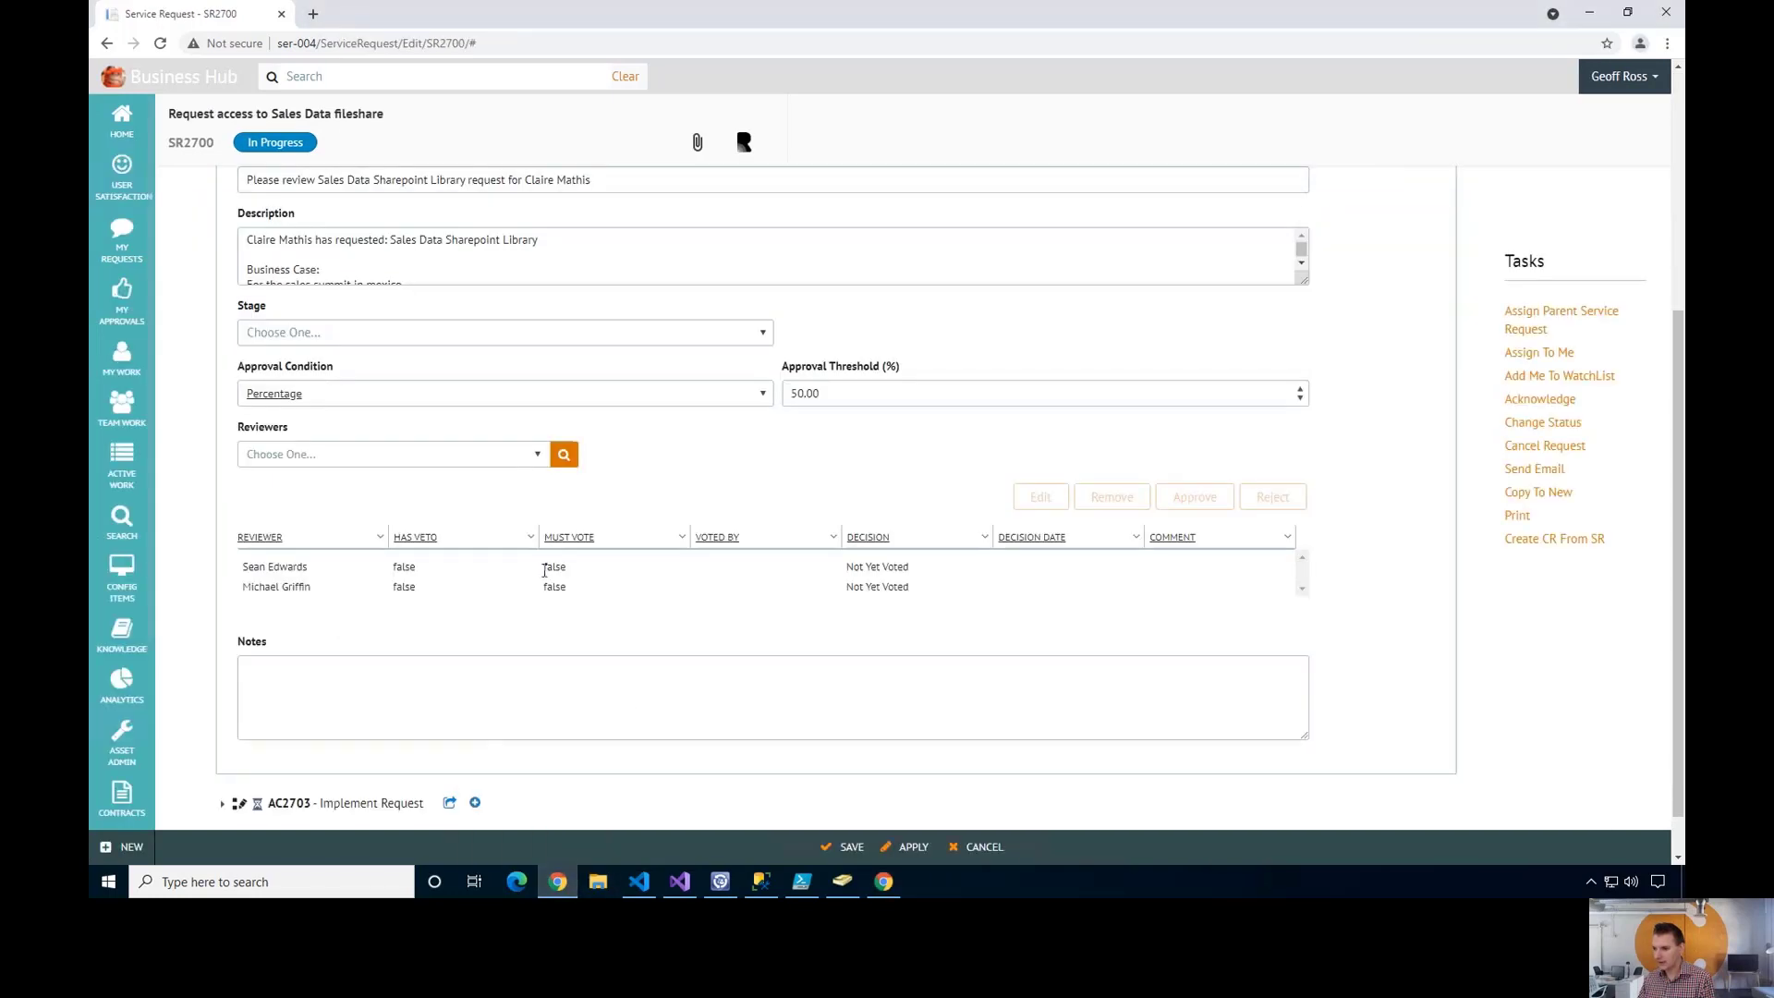
scroll(388, 471, "up", 1)
scroll(325, 316, "up", 2)
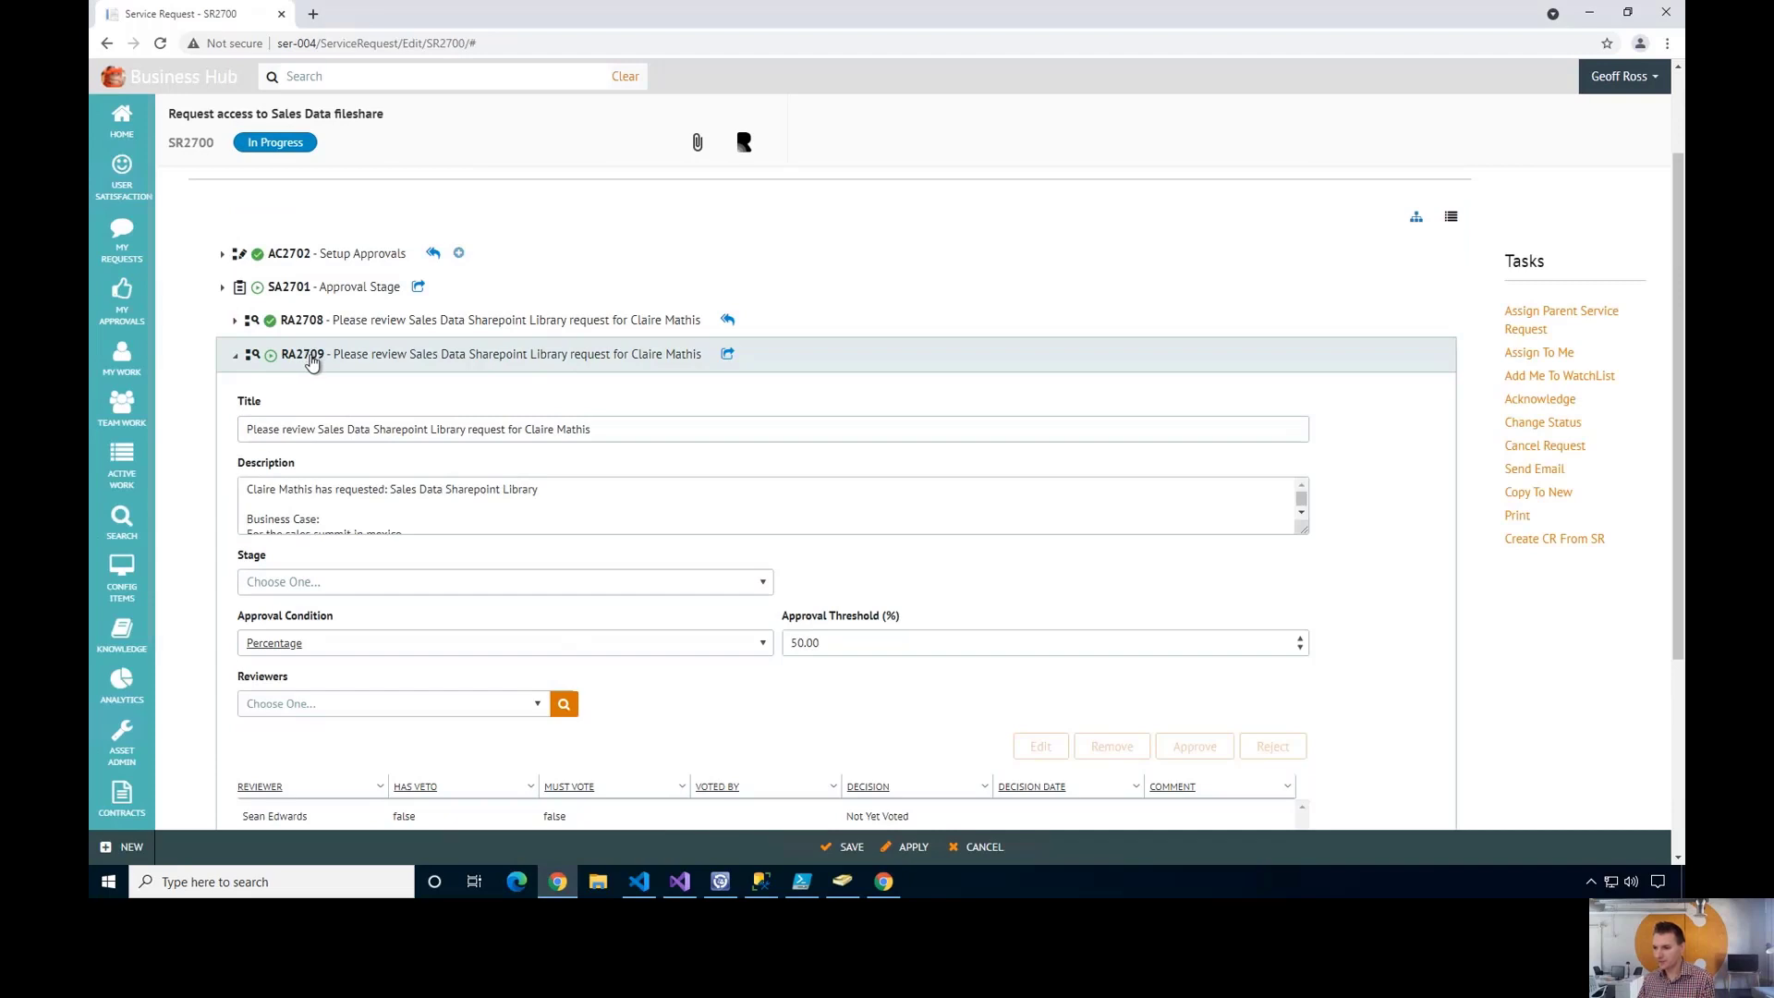
left_click(235, 357)
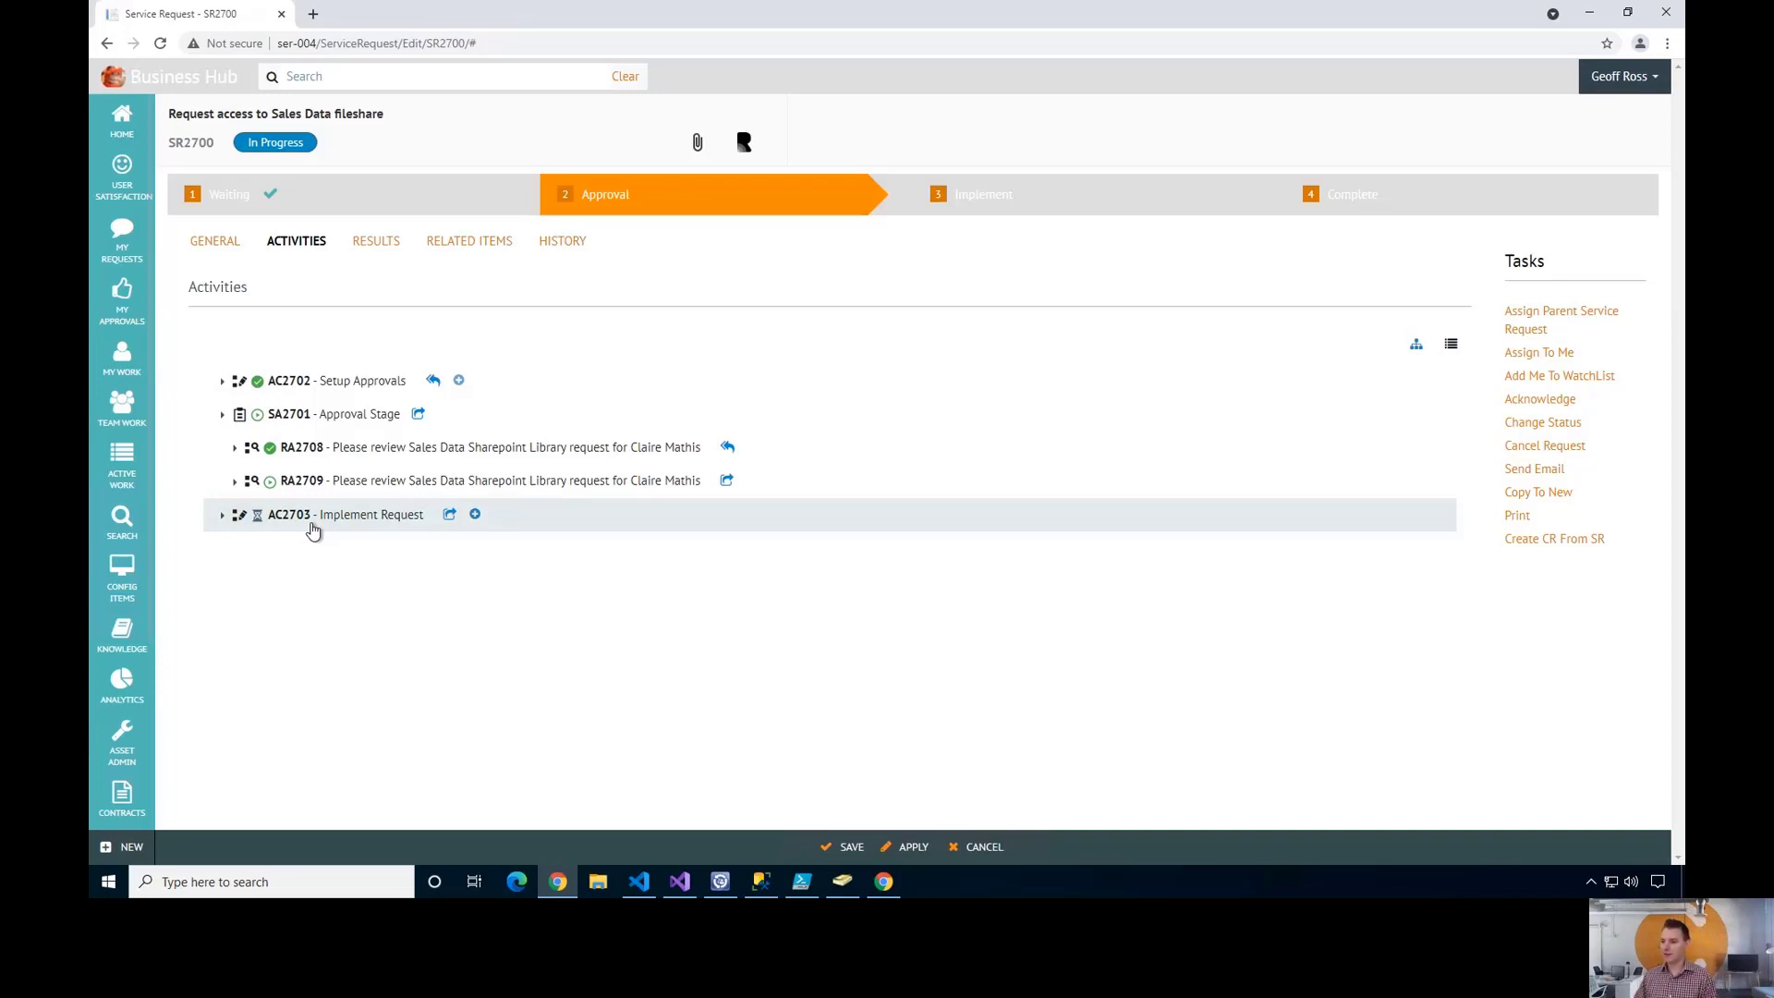
left_click(471, 243)
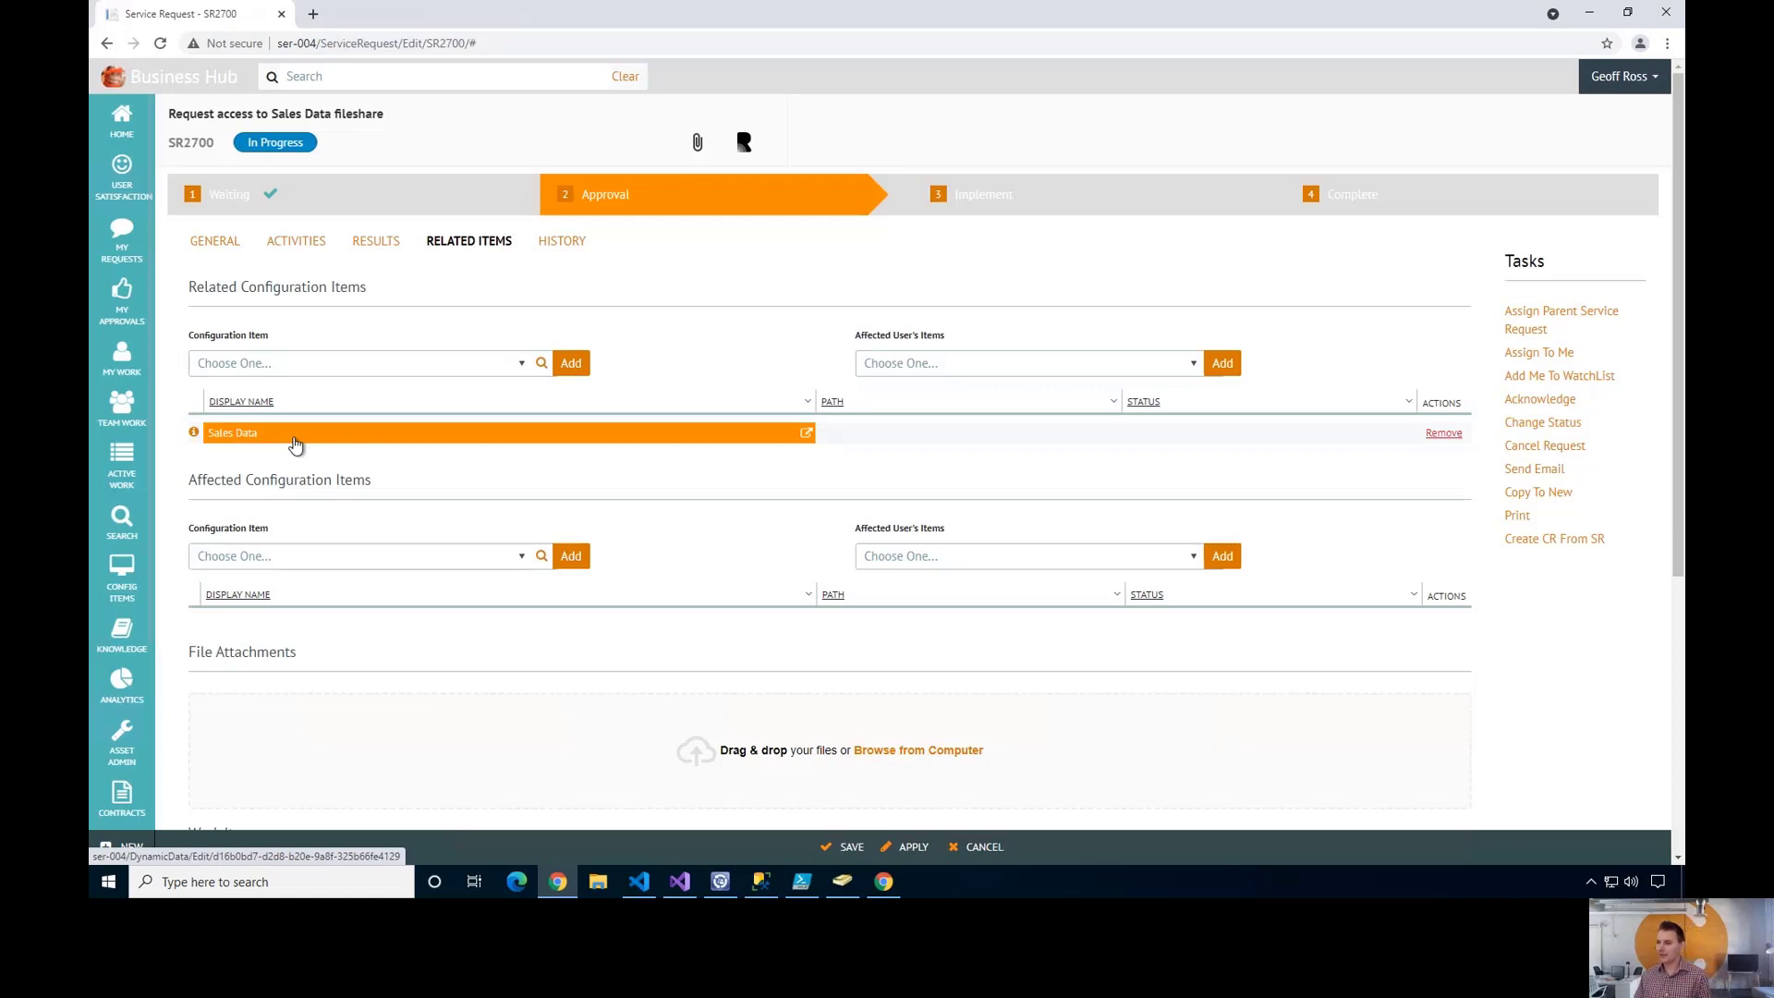
left_click(215, 242)
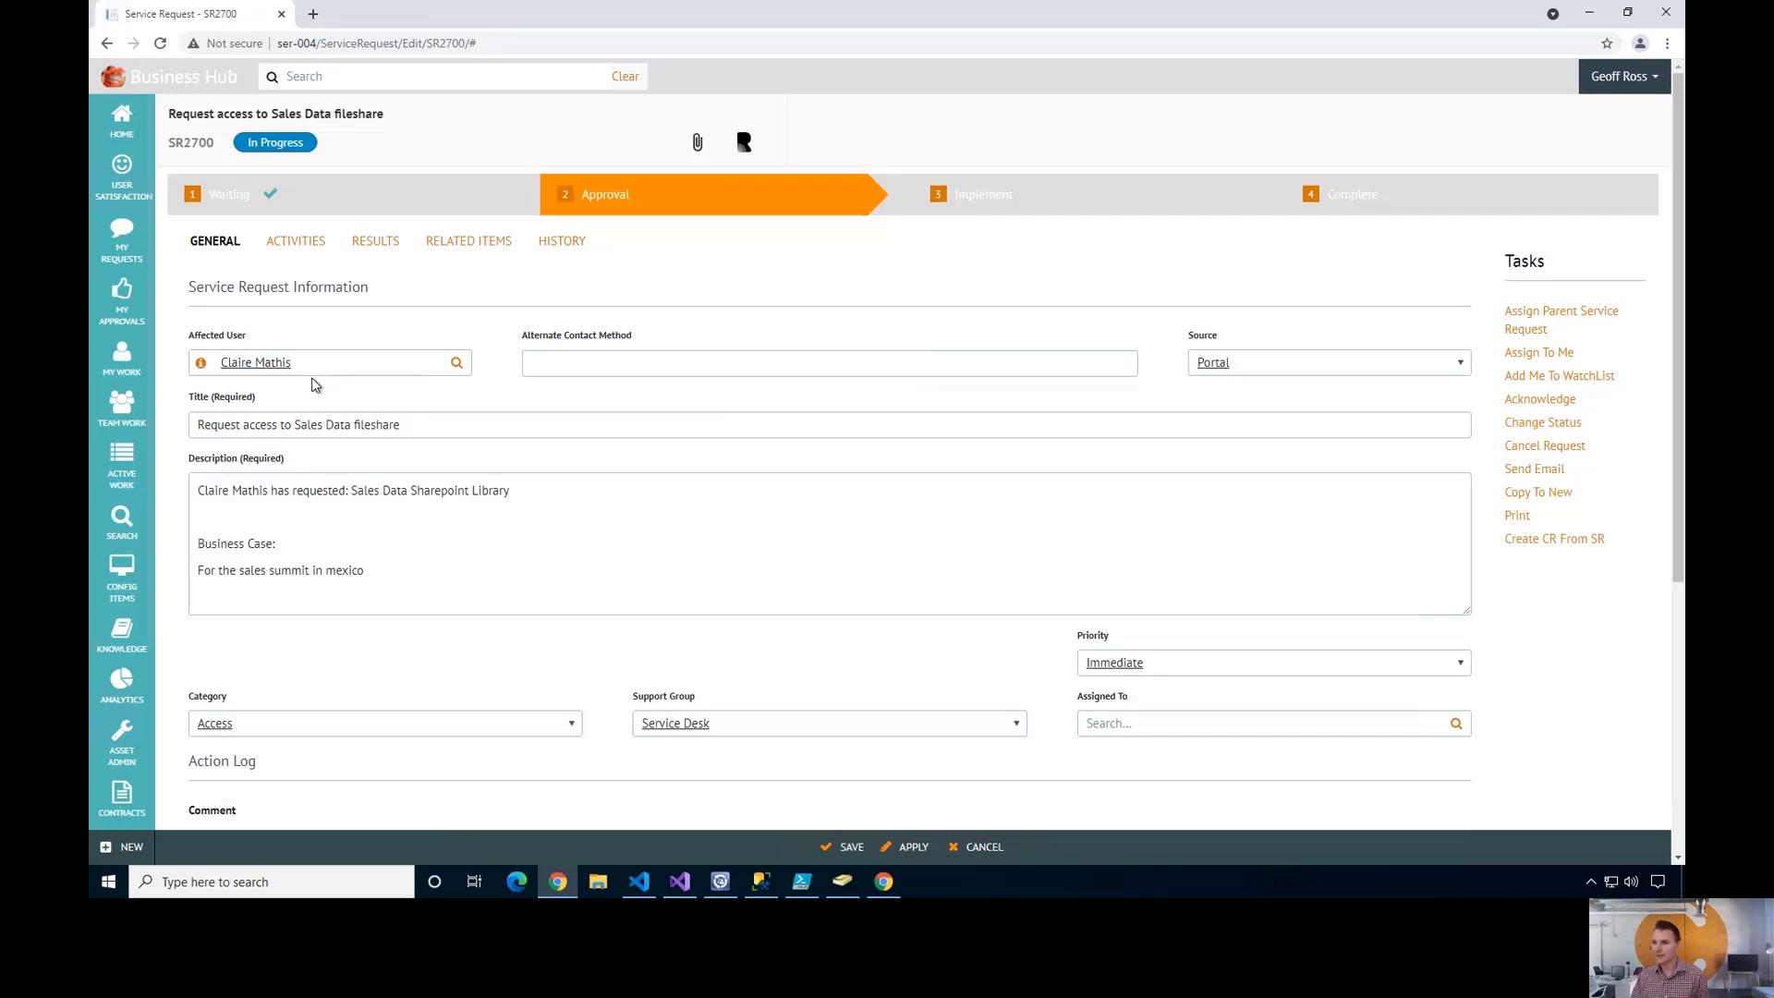
left_click(373, 242)
left_click(296, 244)
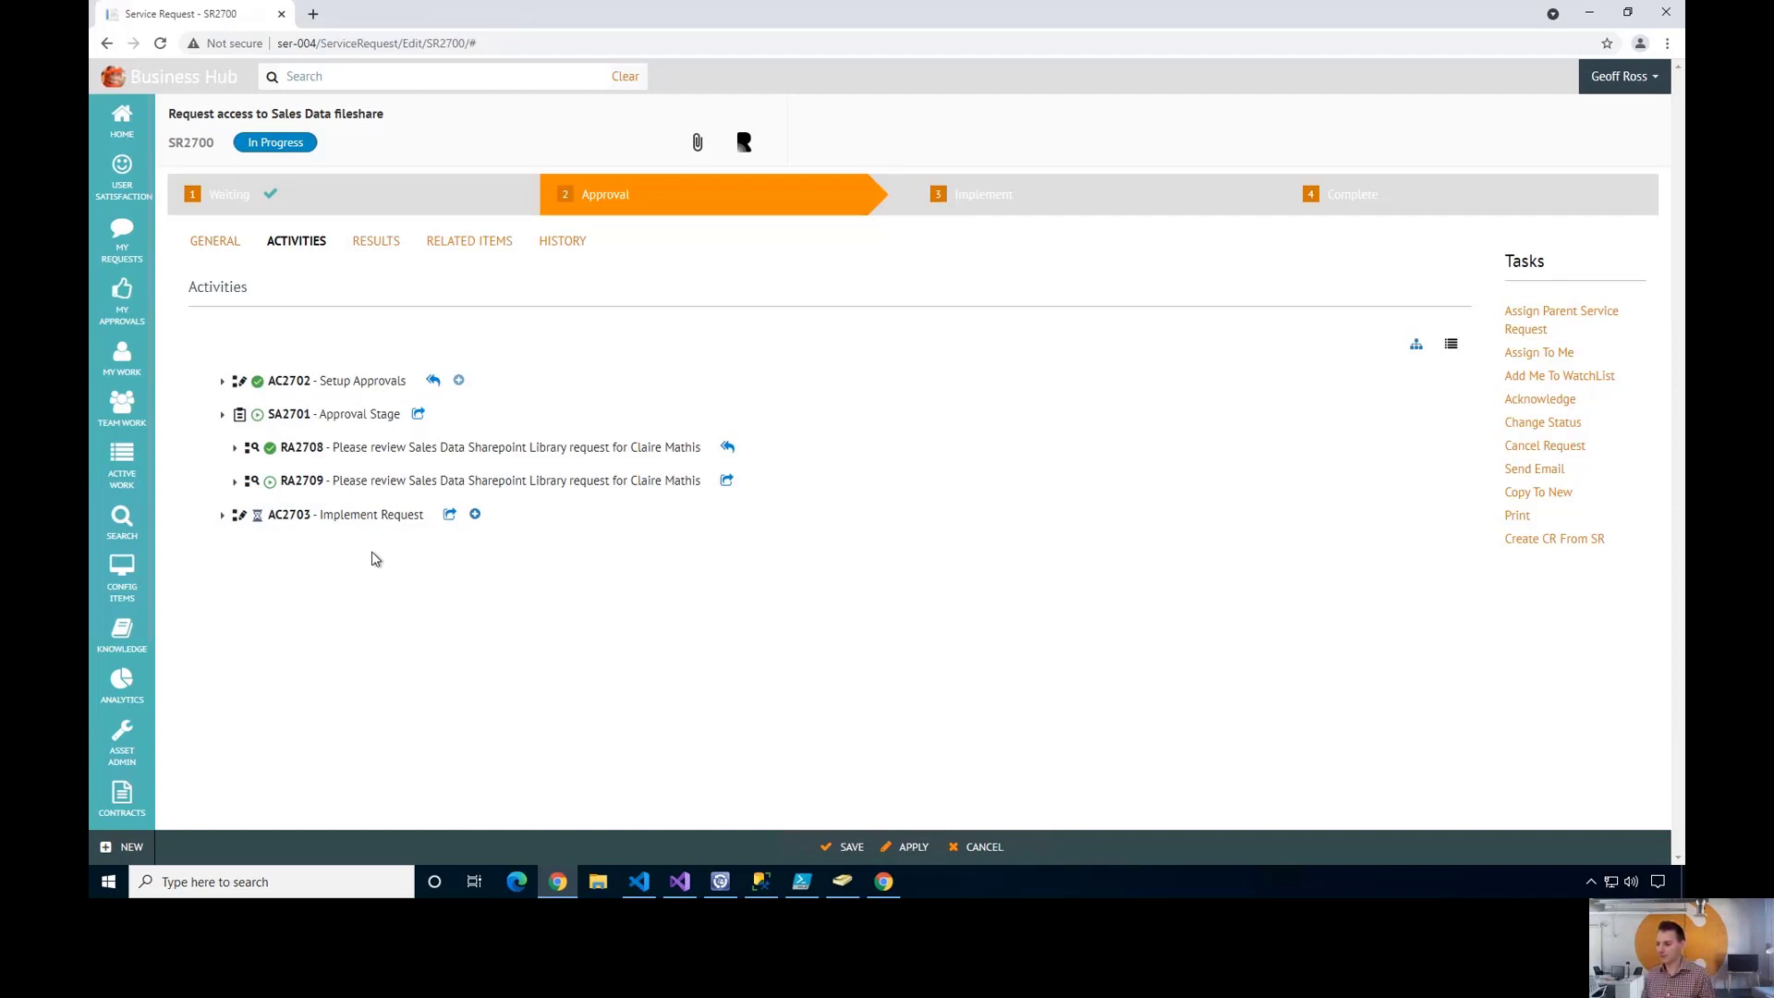
- Refresh SR2700 and confirm in Activities that every stage and activity is complete
left_click(273, 145)
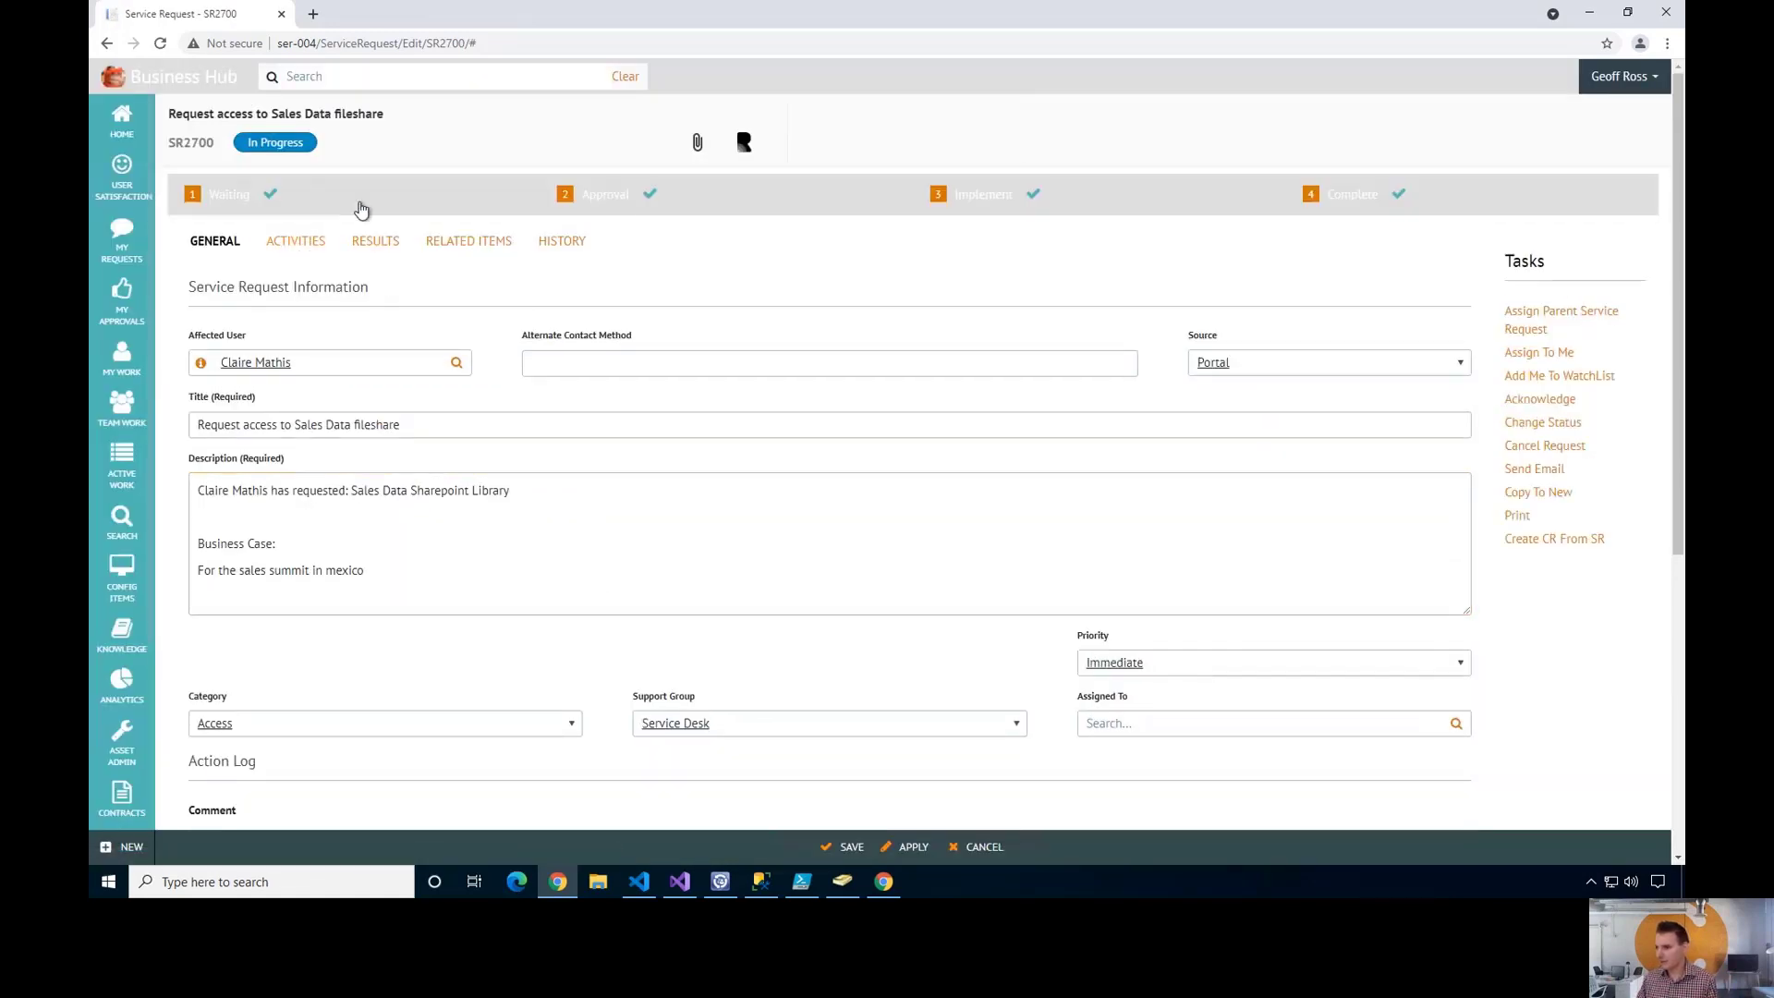
left_click(305, 243)
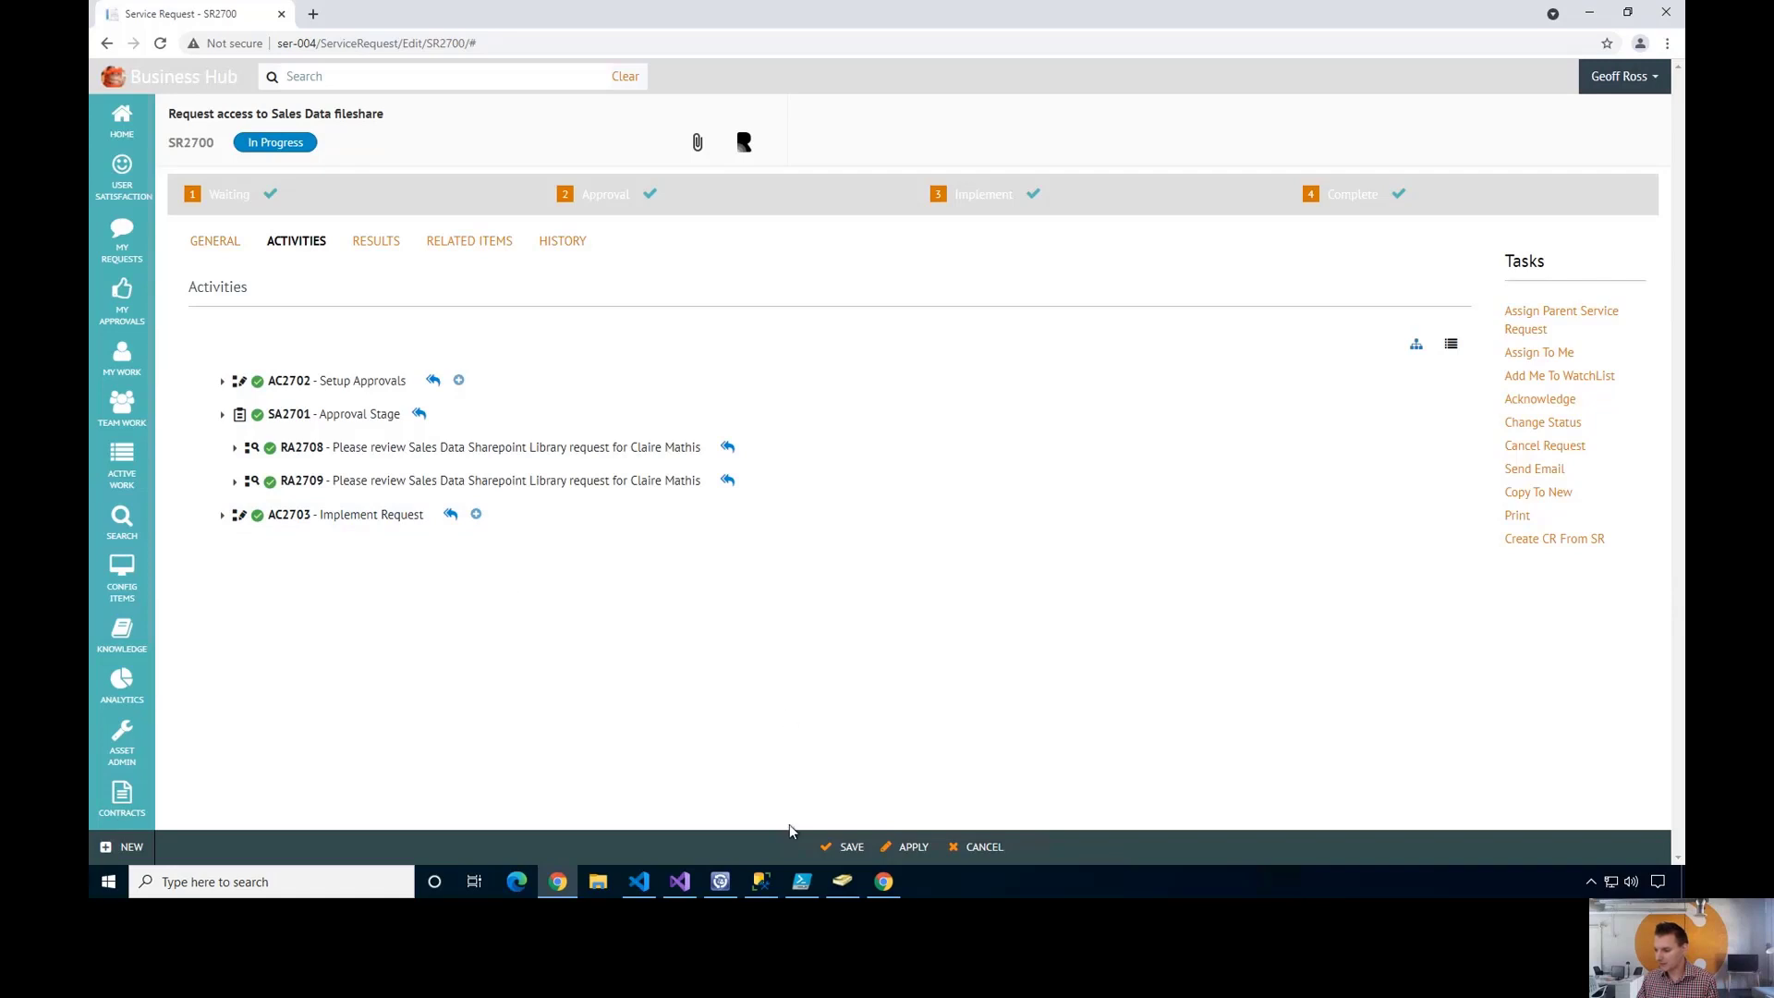
left_click(842, 881)
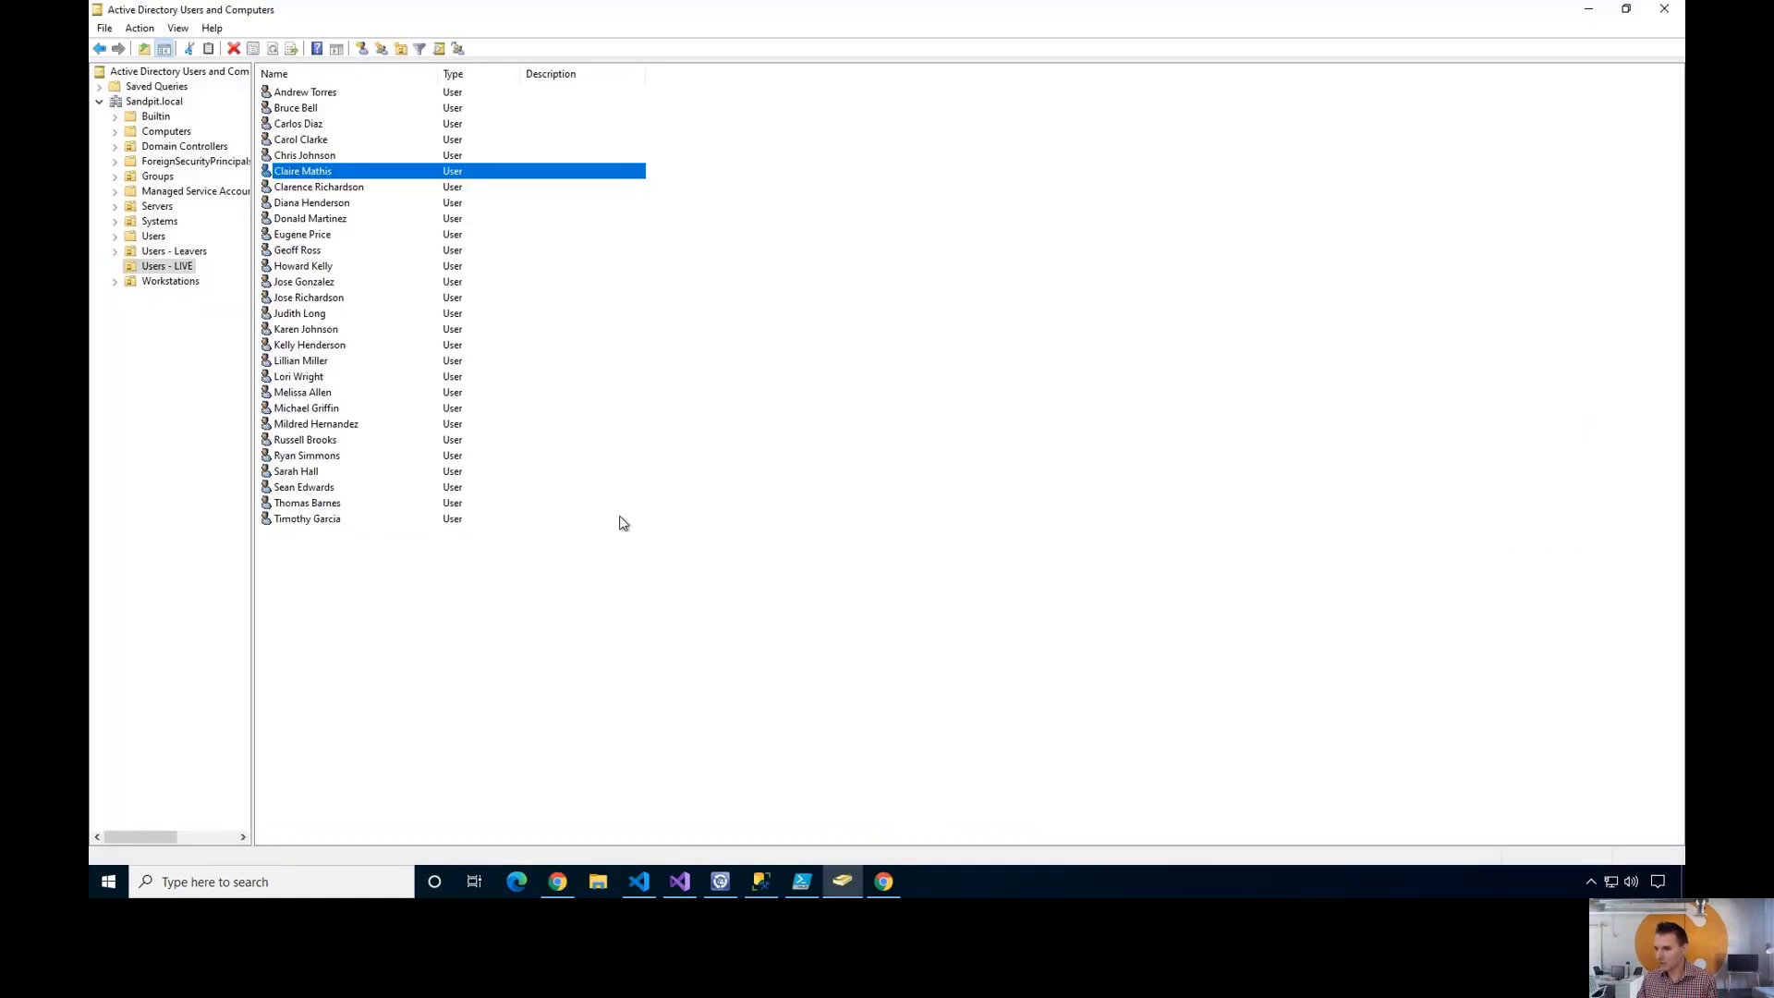
double_click(347, 175)
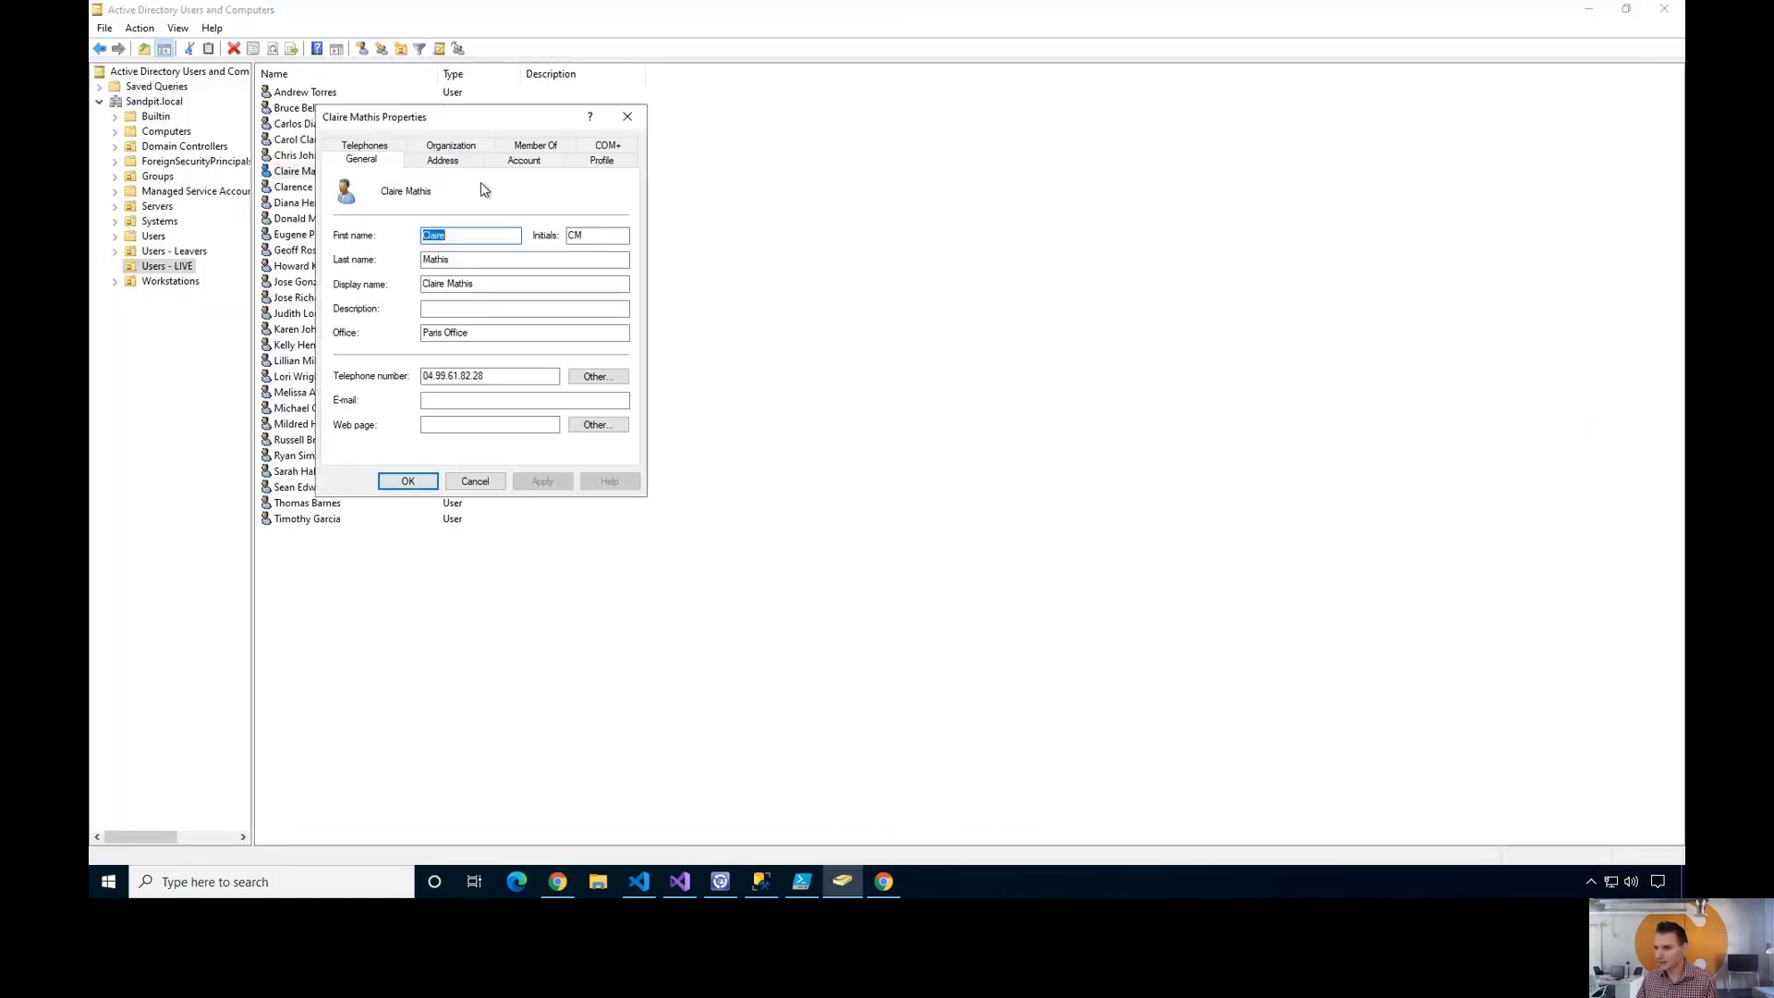
left_click(536, 158)
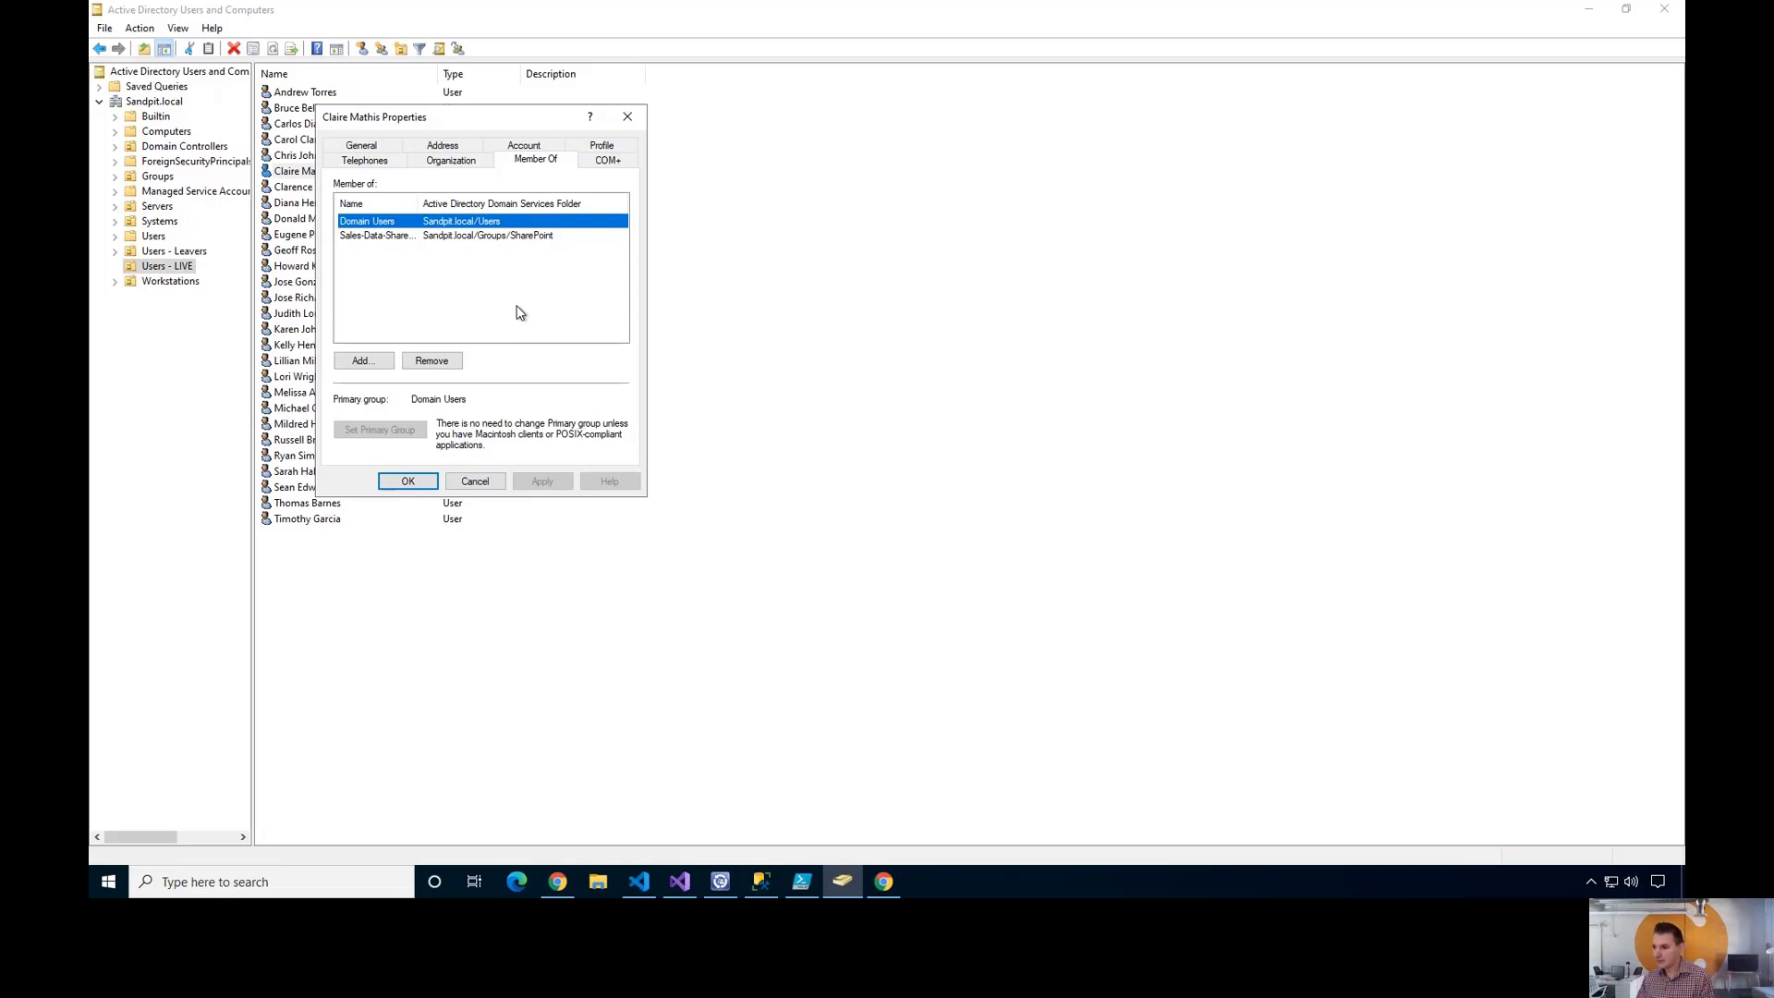
left_click(407, 483)
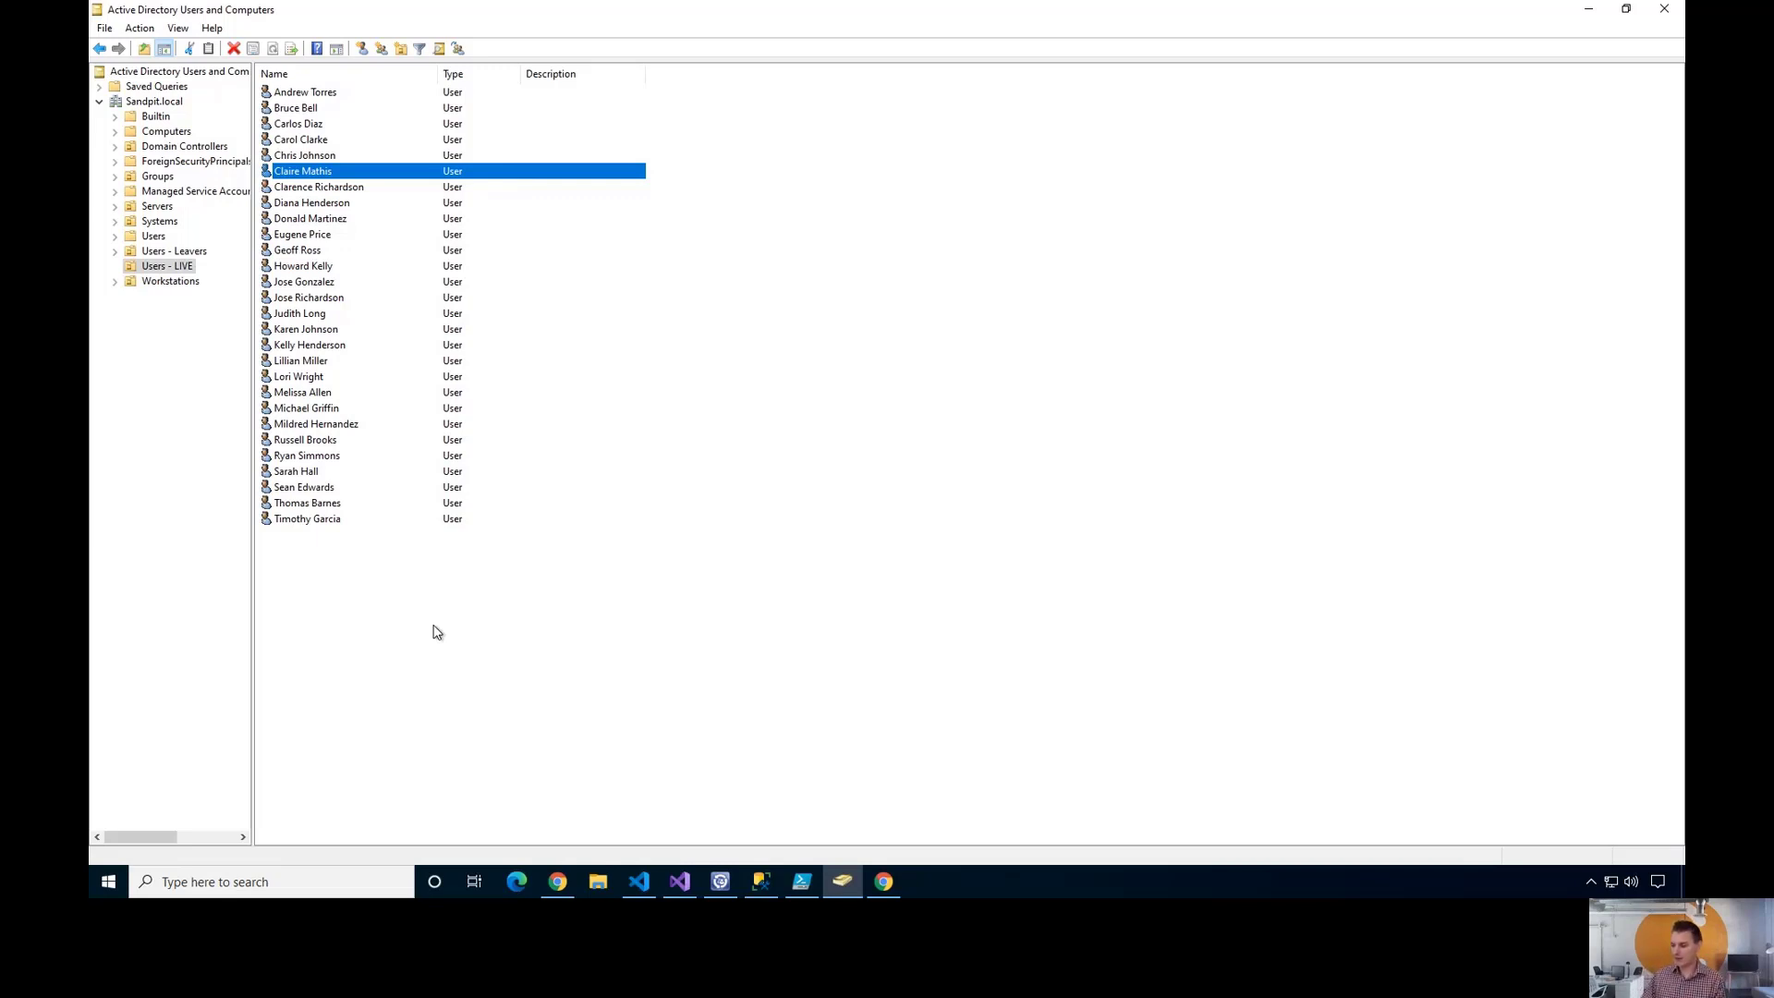
- Return to the browser and open Config Items > All Requestable Items
left_click(560, 885)
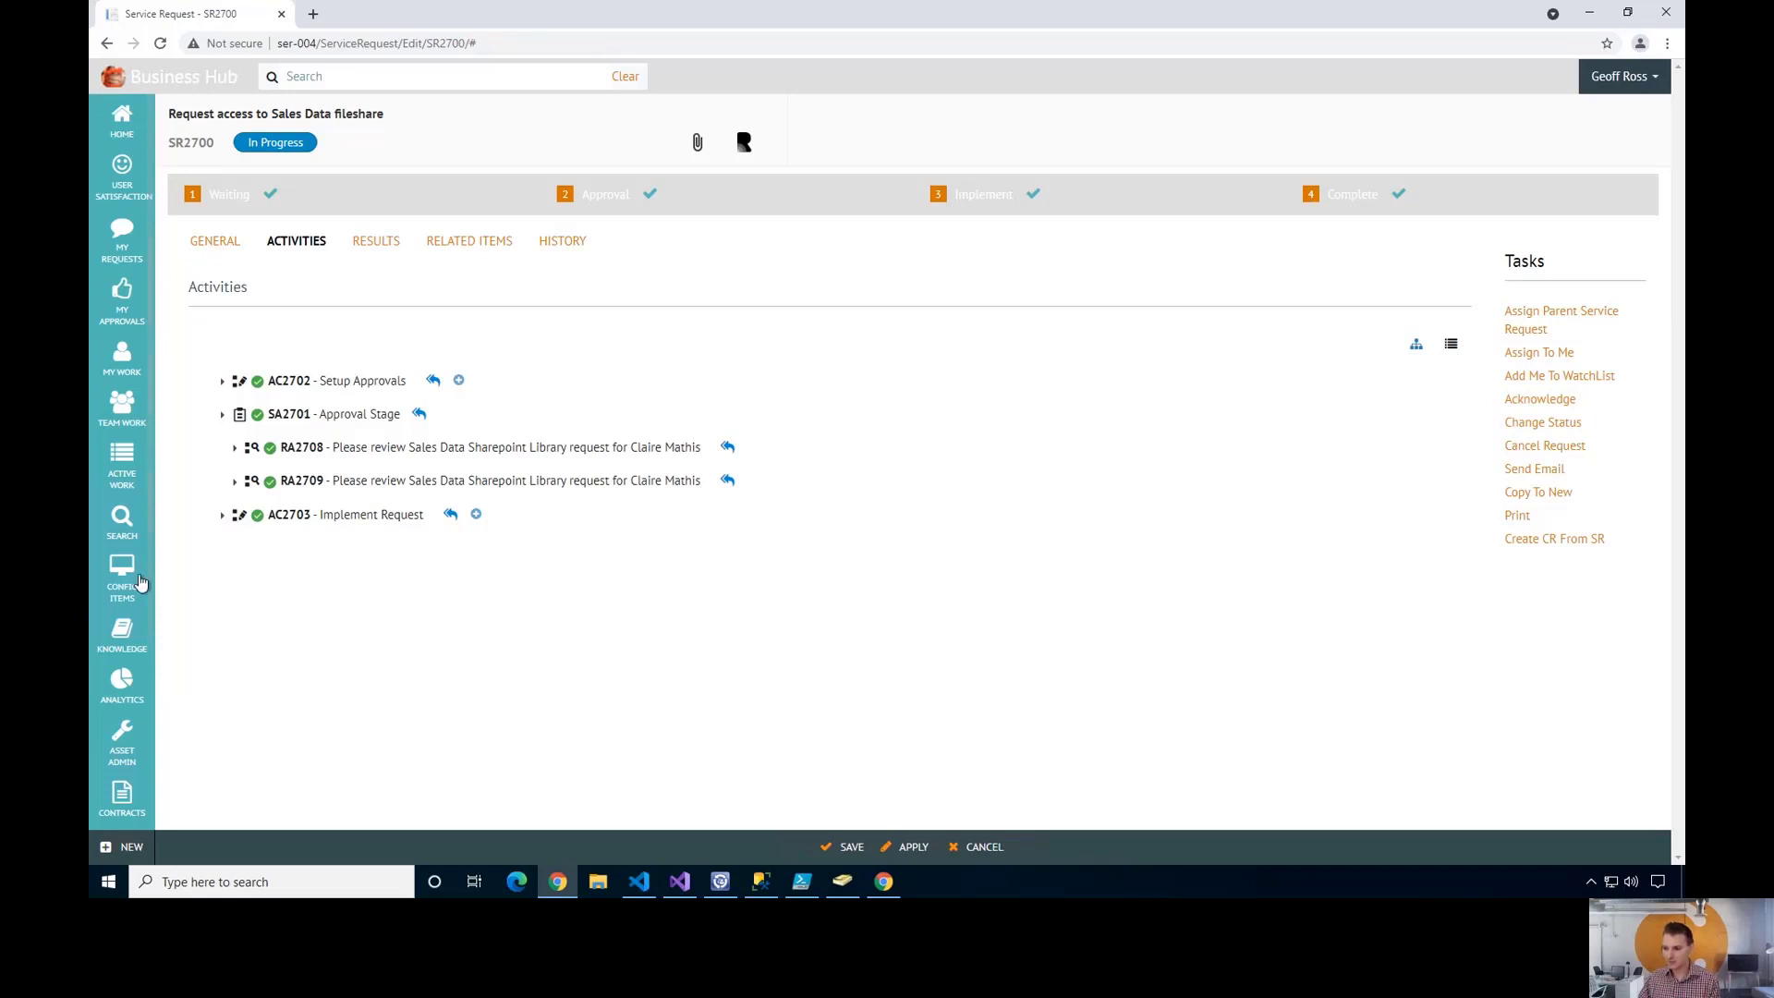
mouse_move(130, 582)
left_click(214, 337)
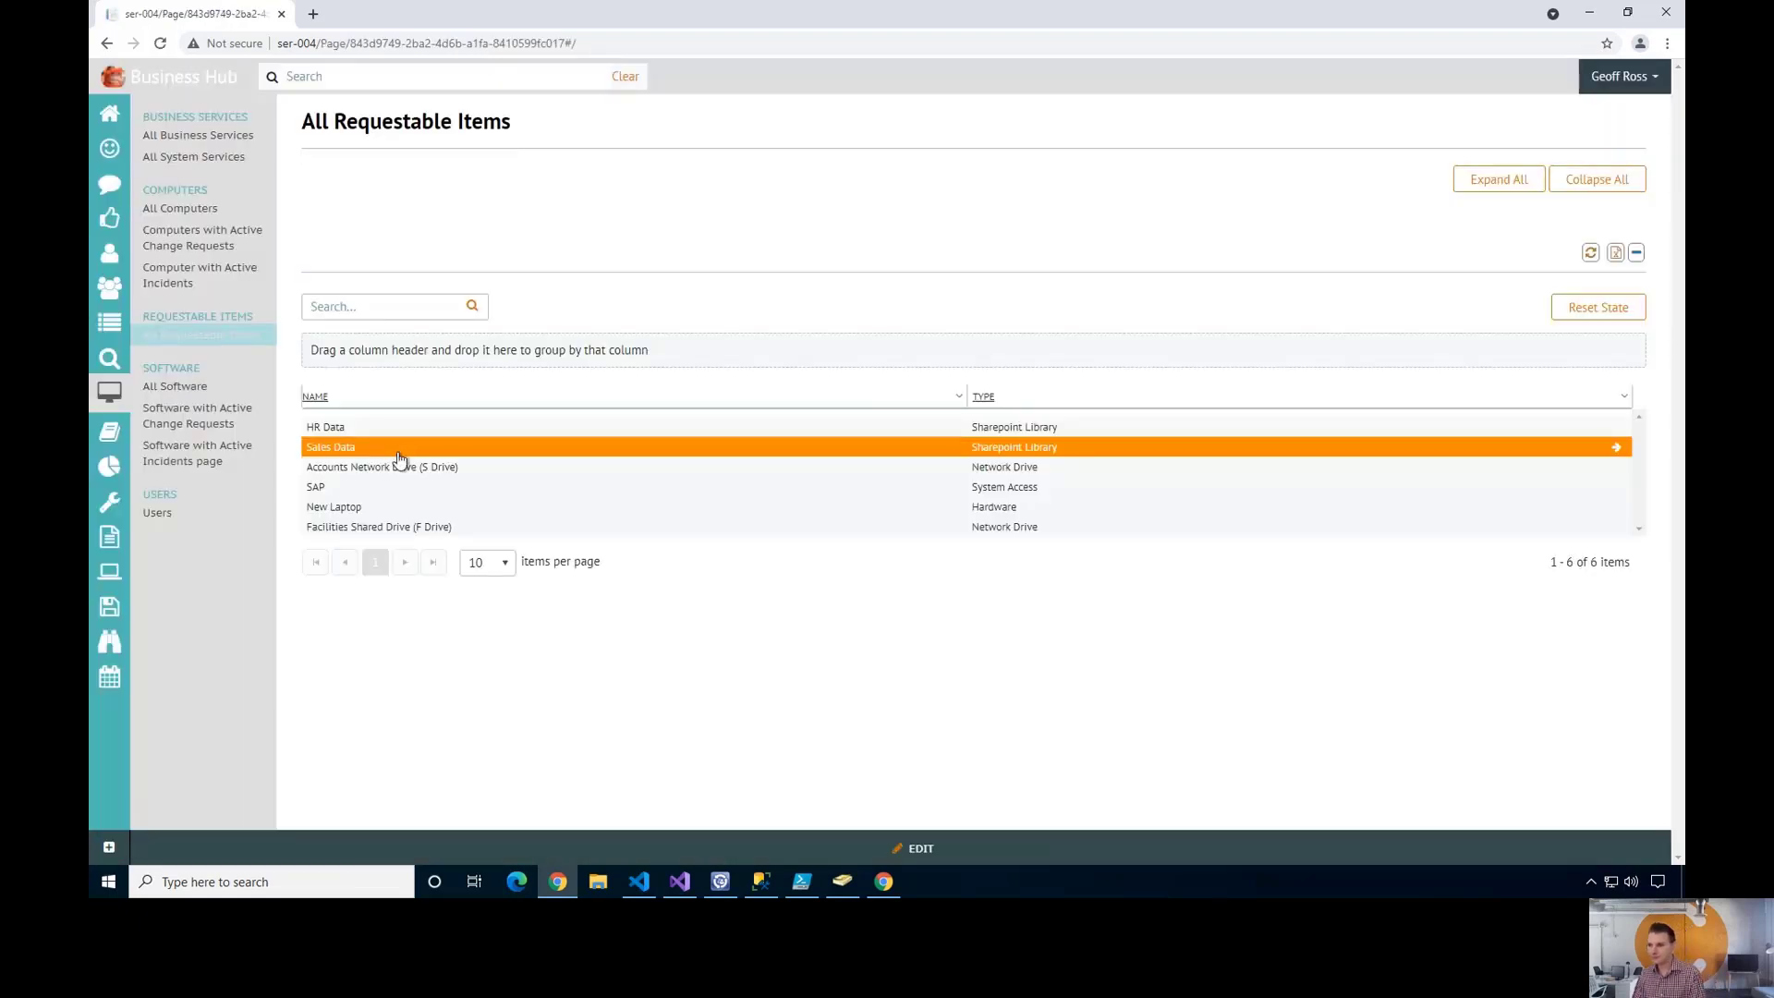
- Open the Sales Data requestable item and view its Users list, showing the one requesting user given it
double_click(369, 445)
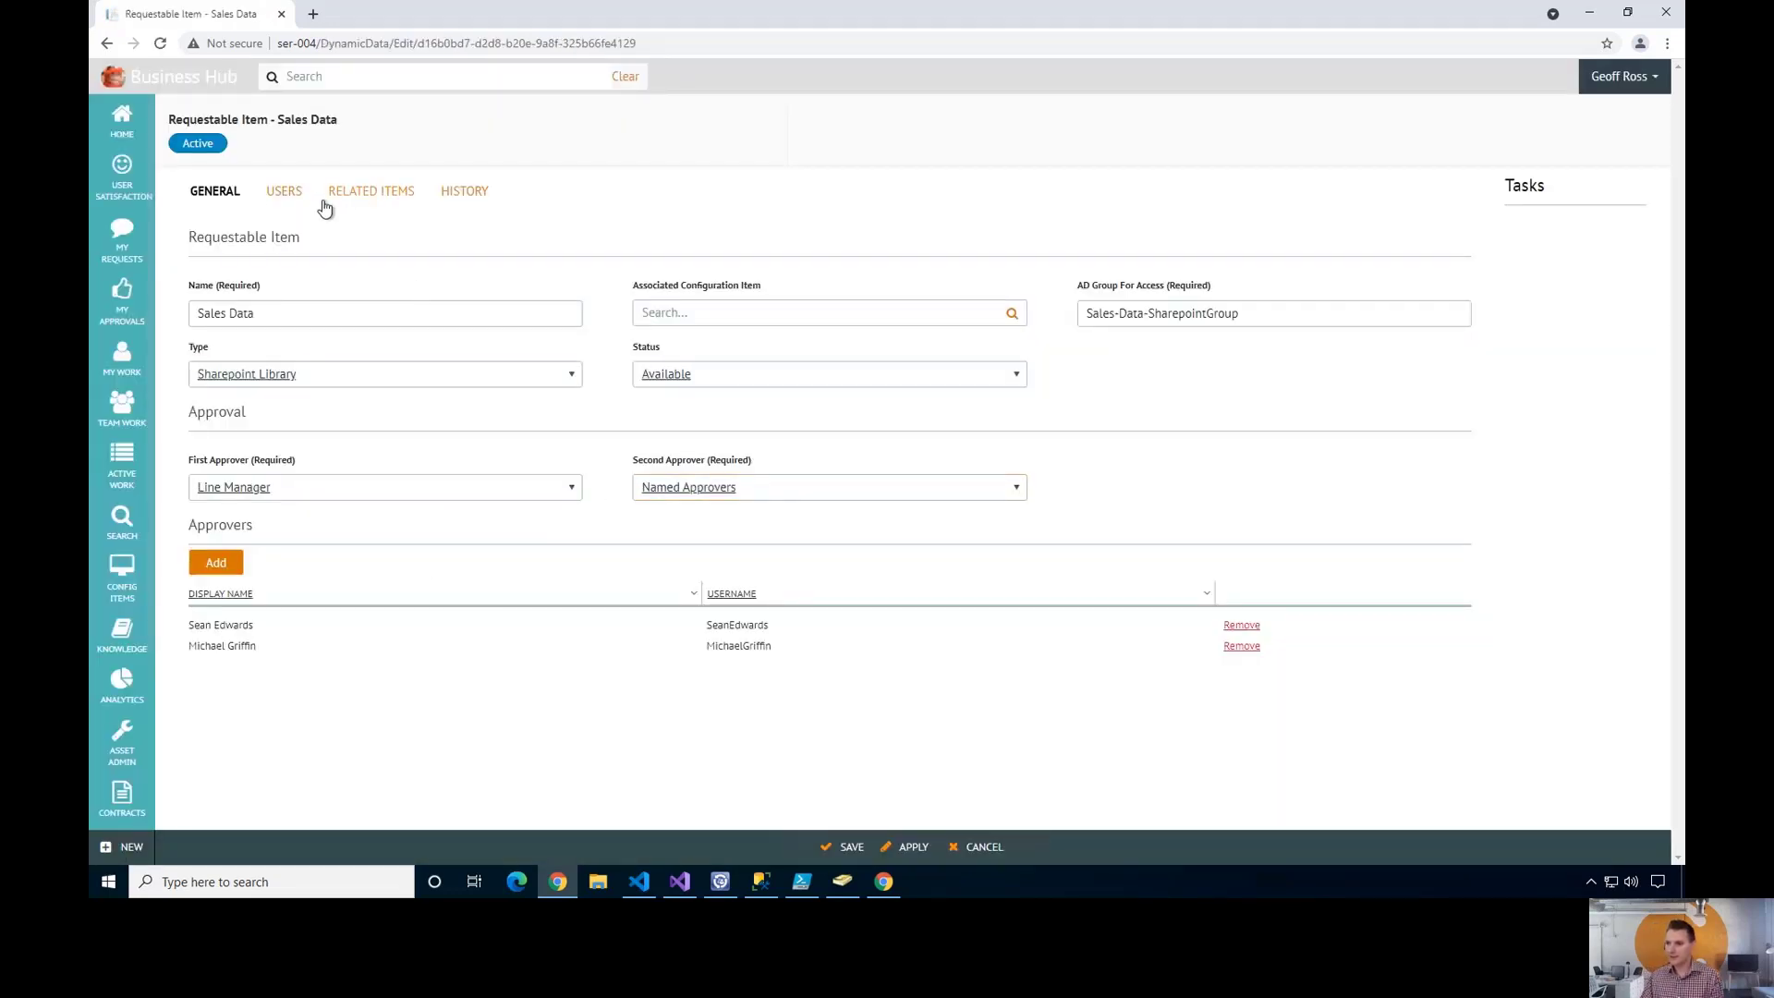
left_click(279, 194)
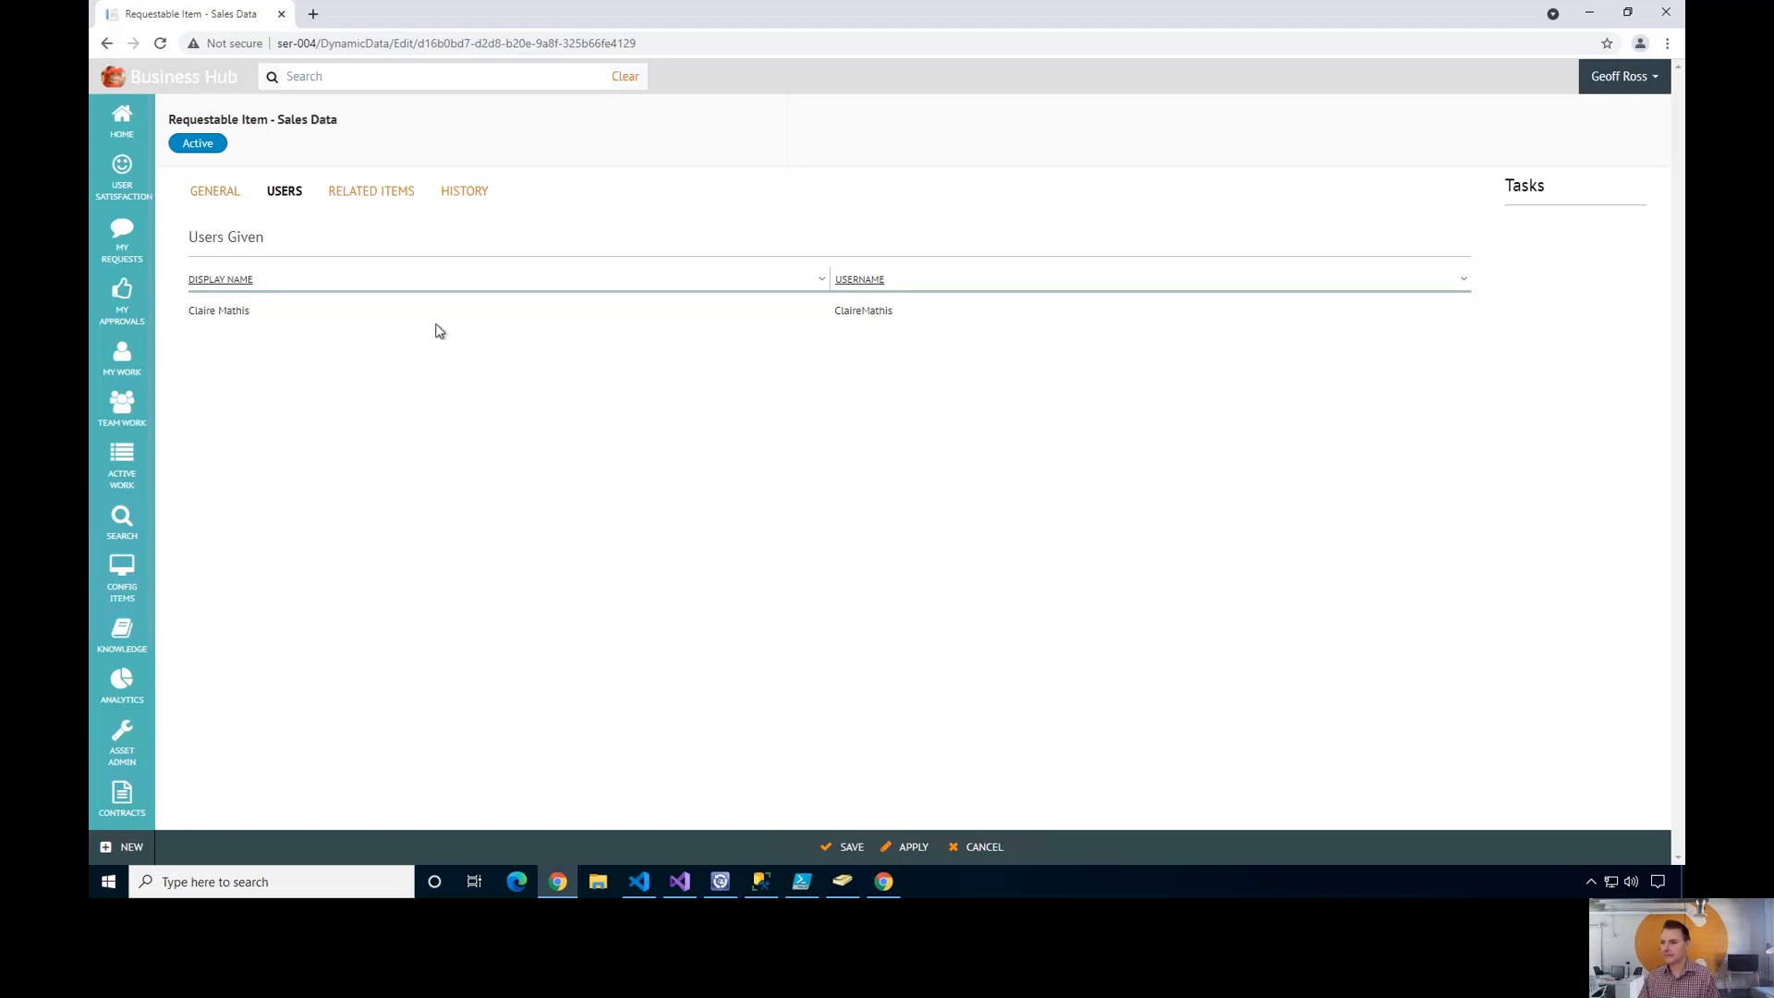
- Search the portal for the requesting user by name and open her Facilities Manager user record
left_click(370, 82)
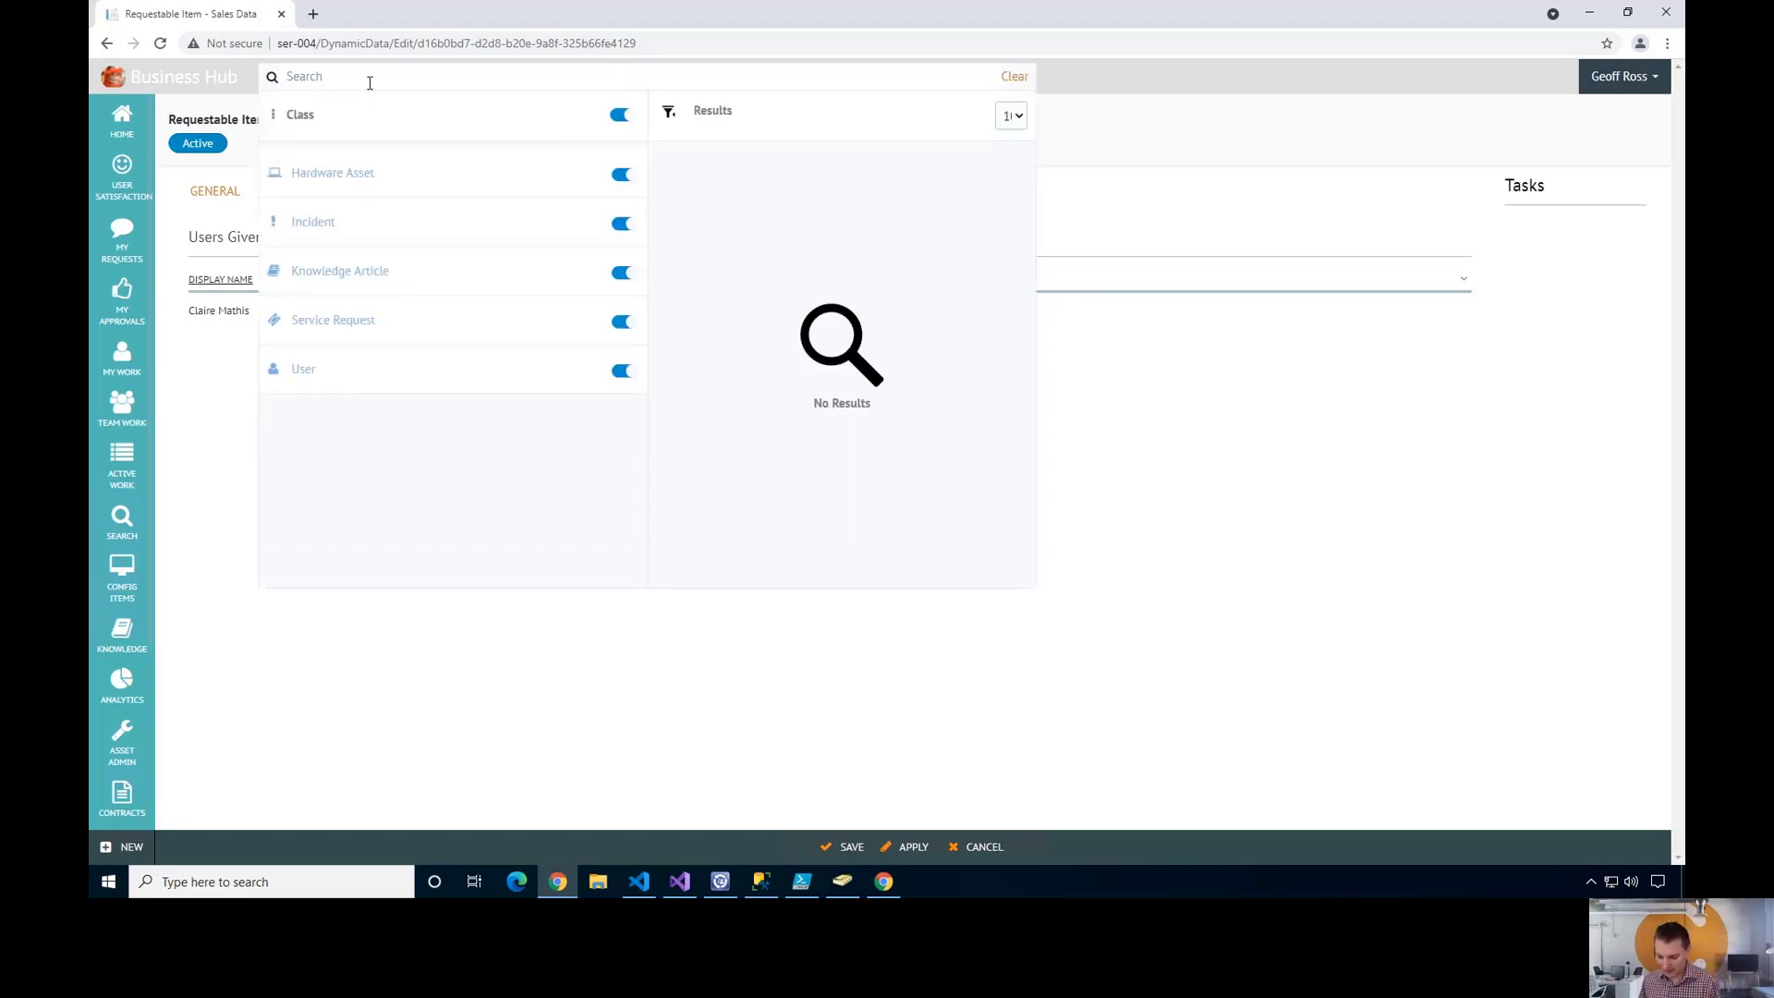
type("claire")
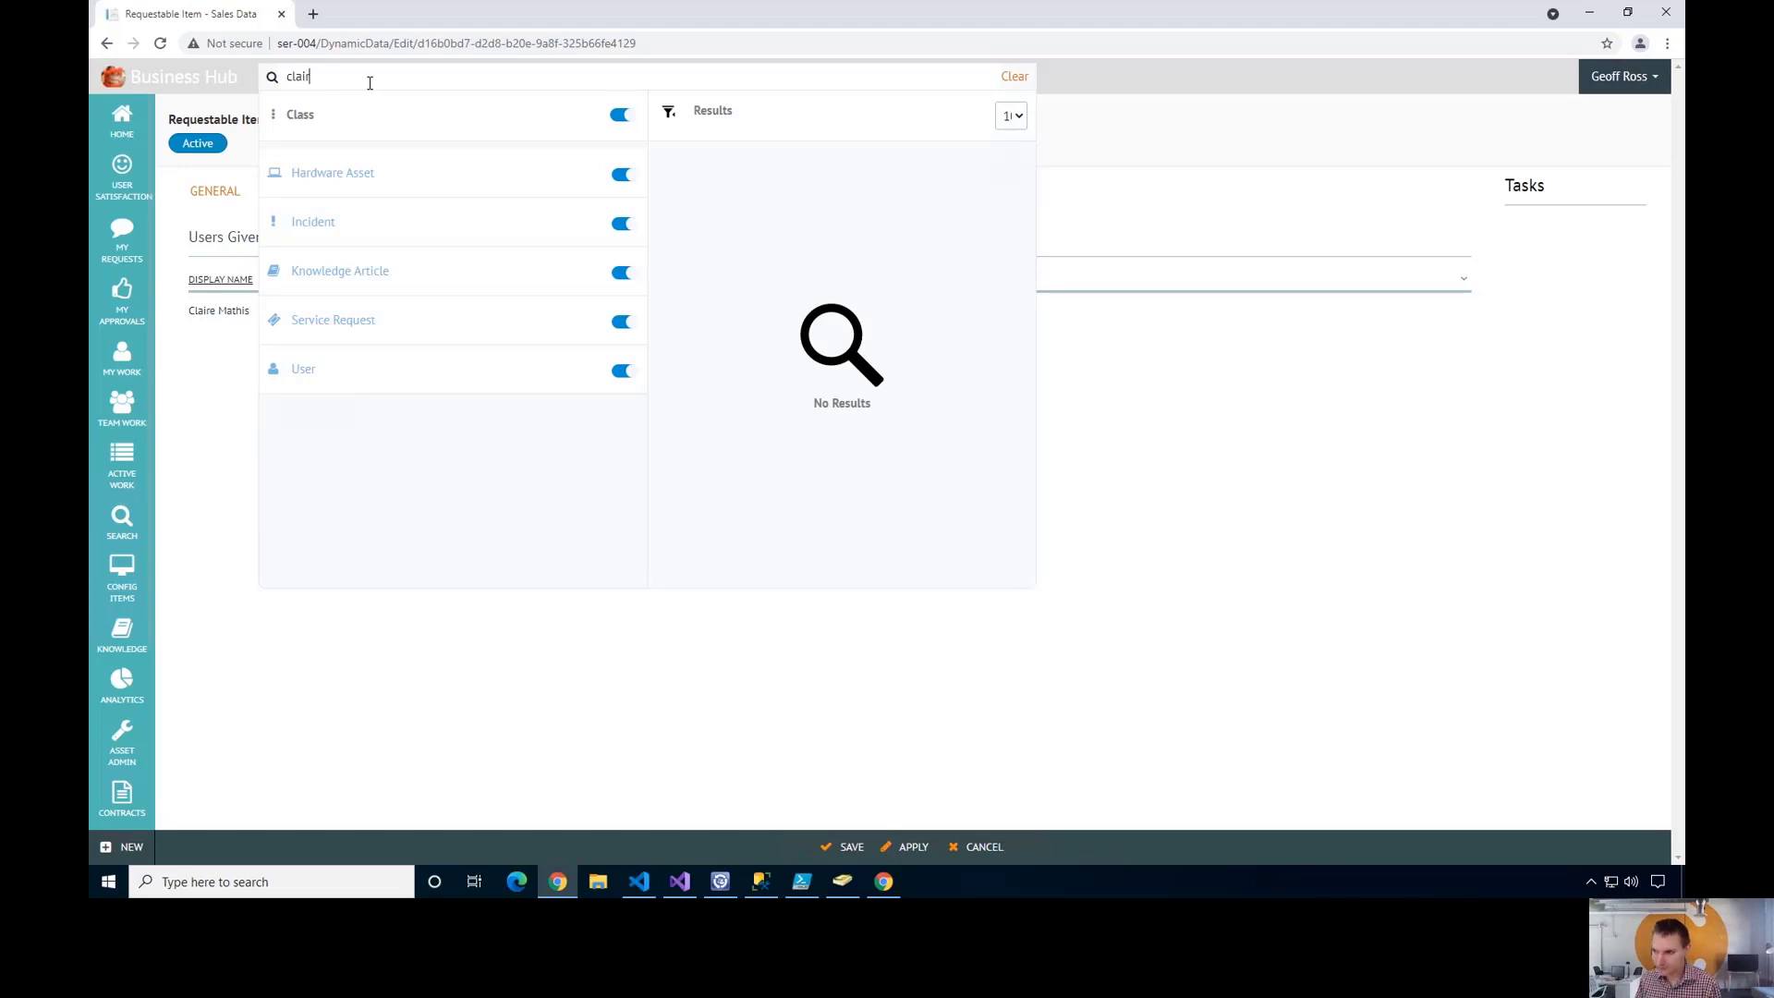
type("this")
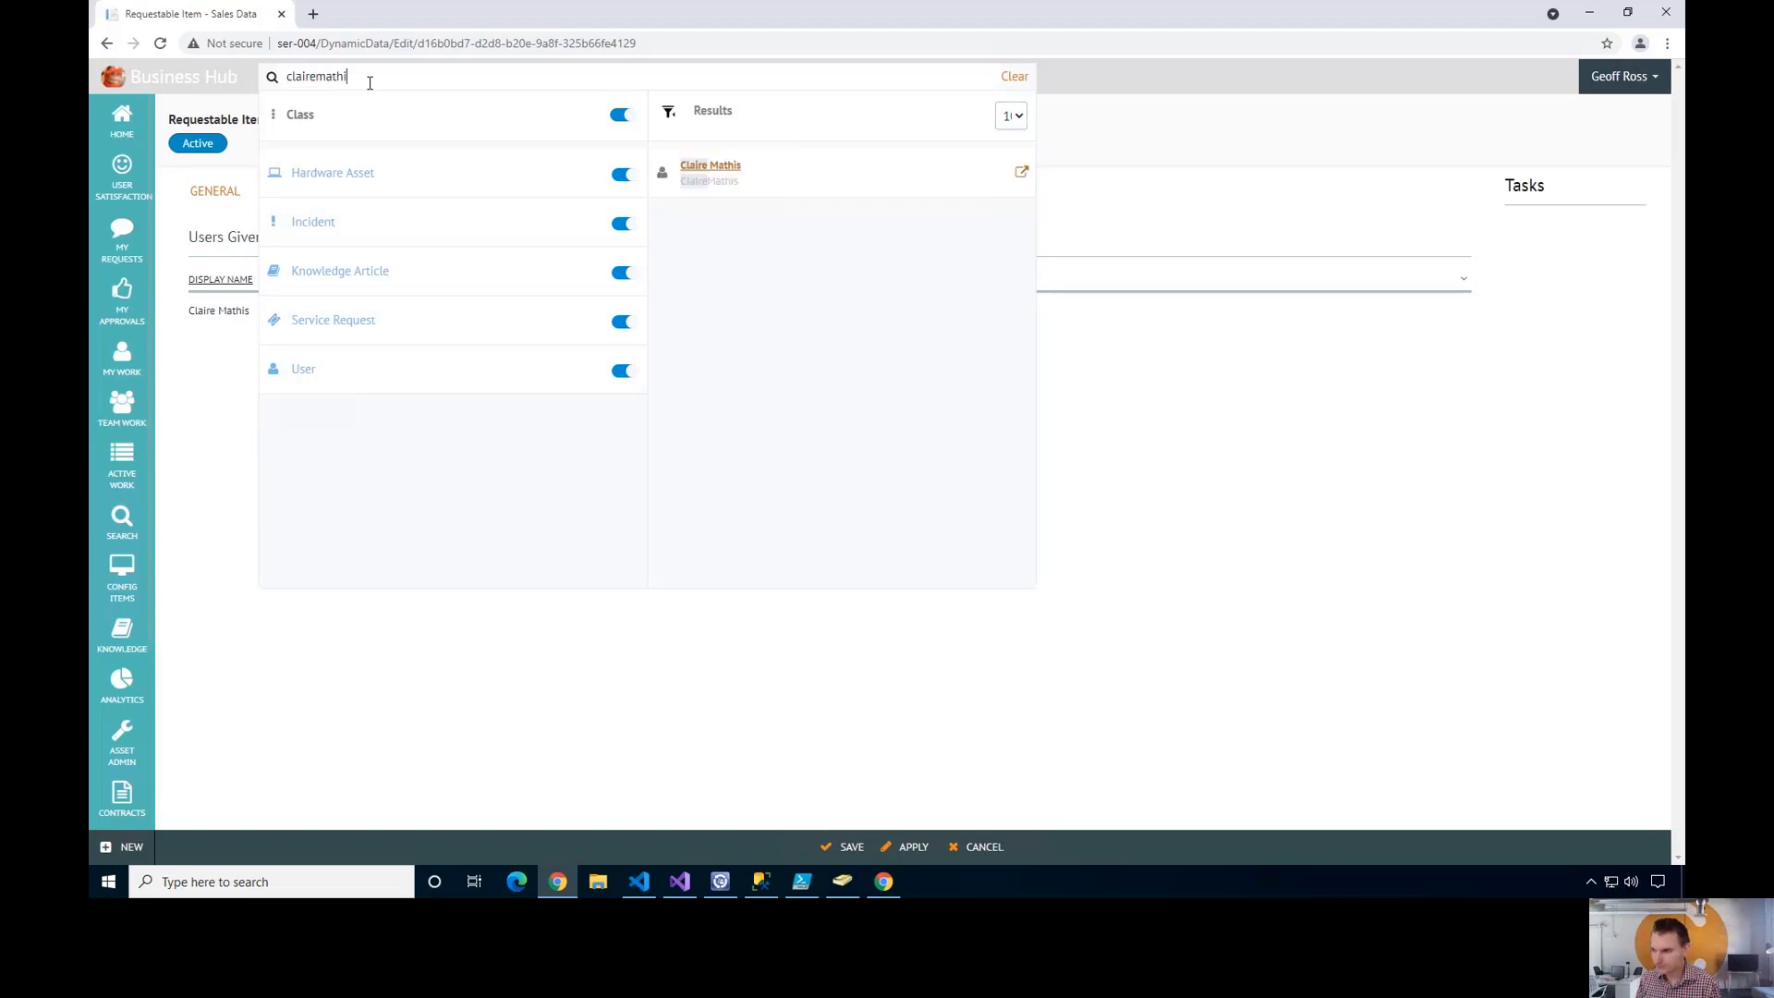
left_click(708, 176)
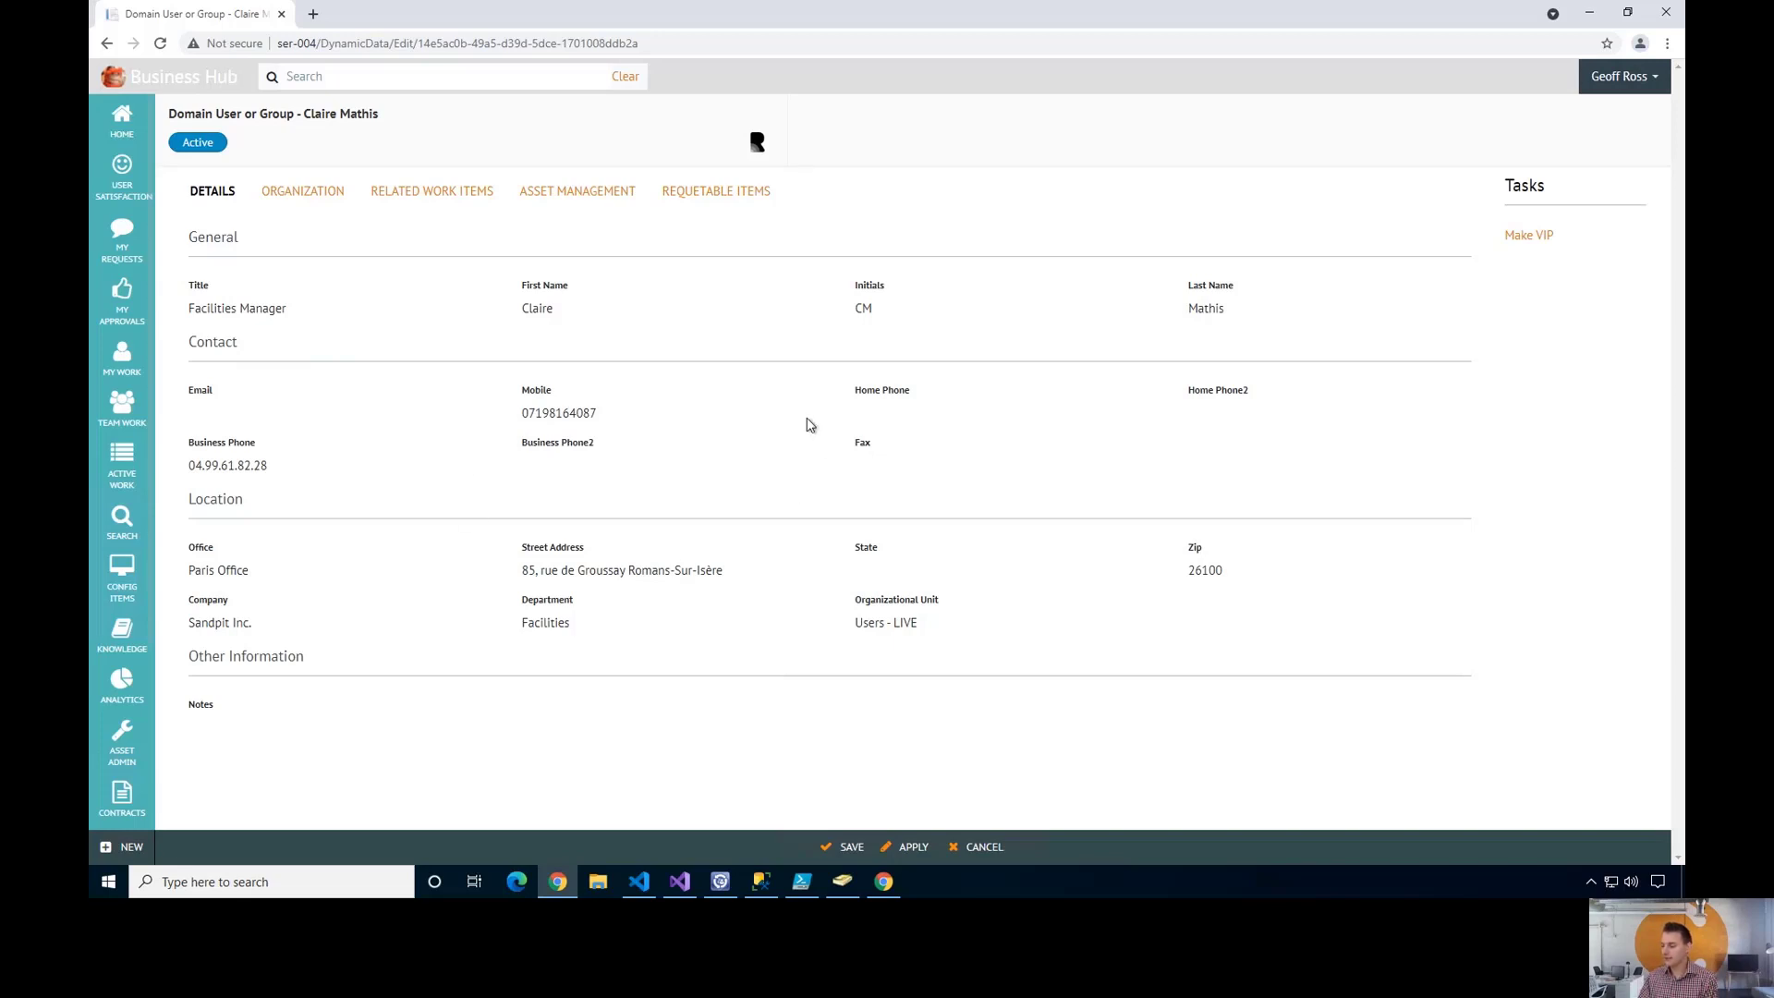
- Review the user's Organization, Related Work Items, Asset Management and Requestable Items, confirming Sales Data is given
left_click(305, 191)
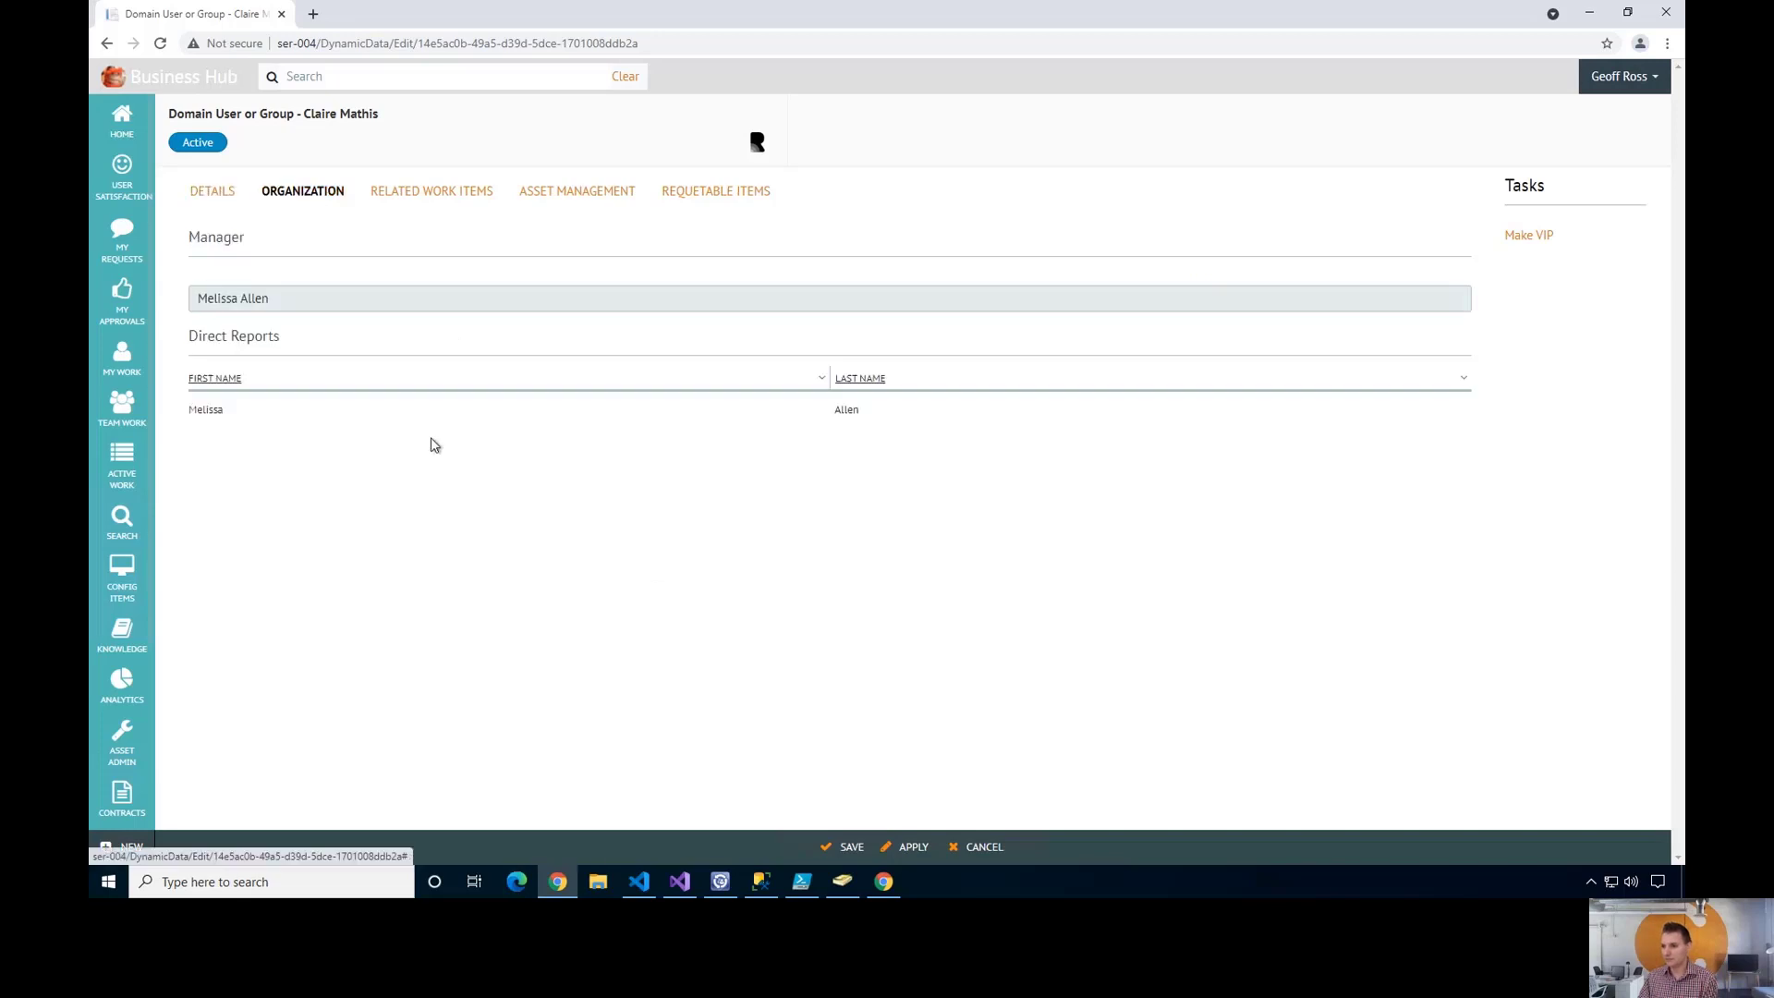
left_click(441, 192)
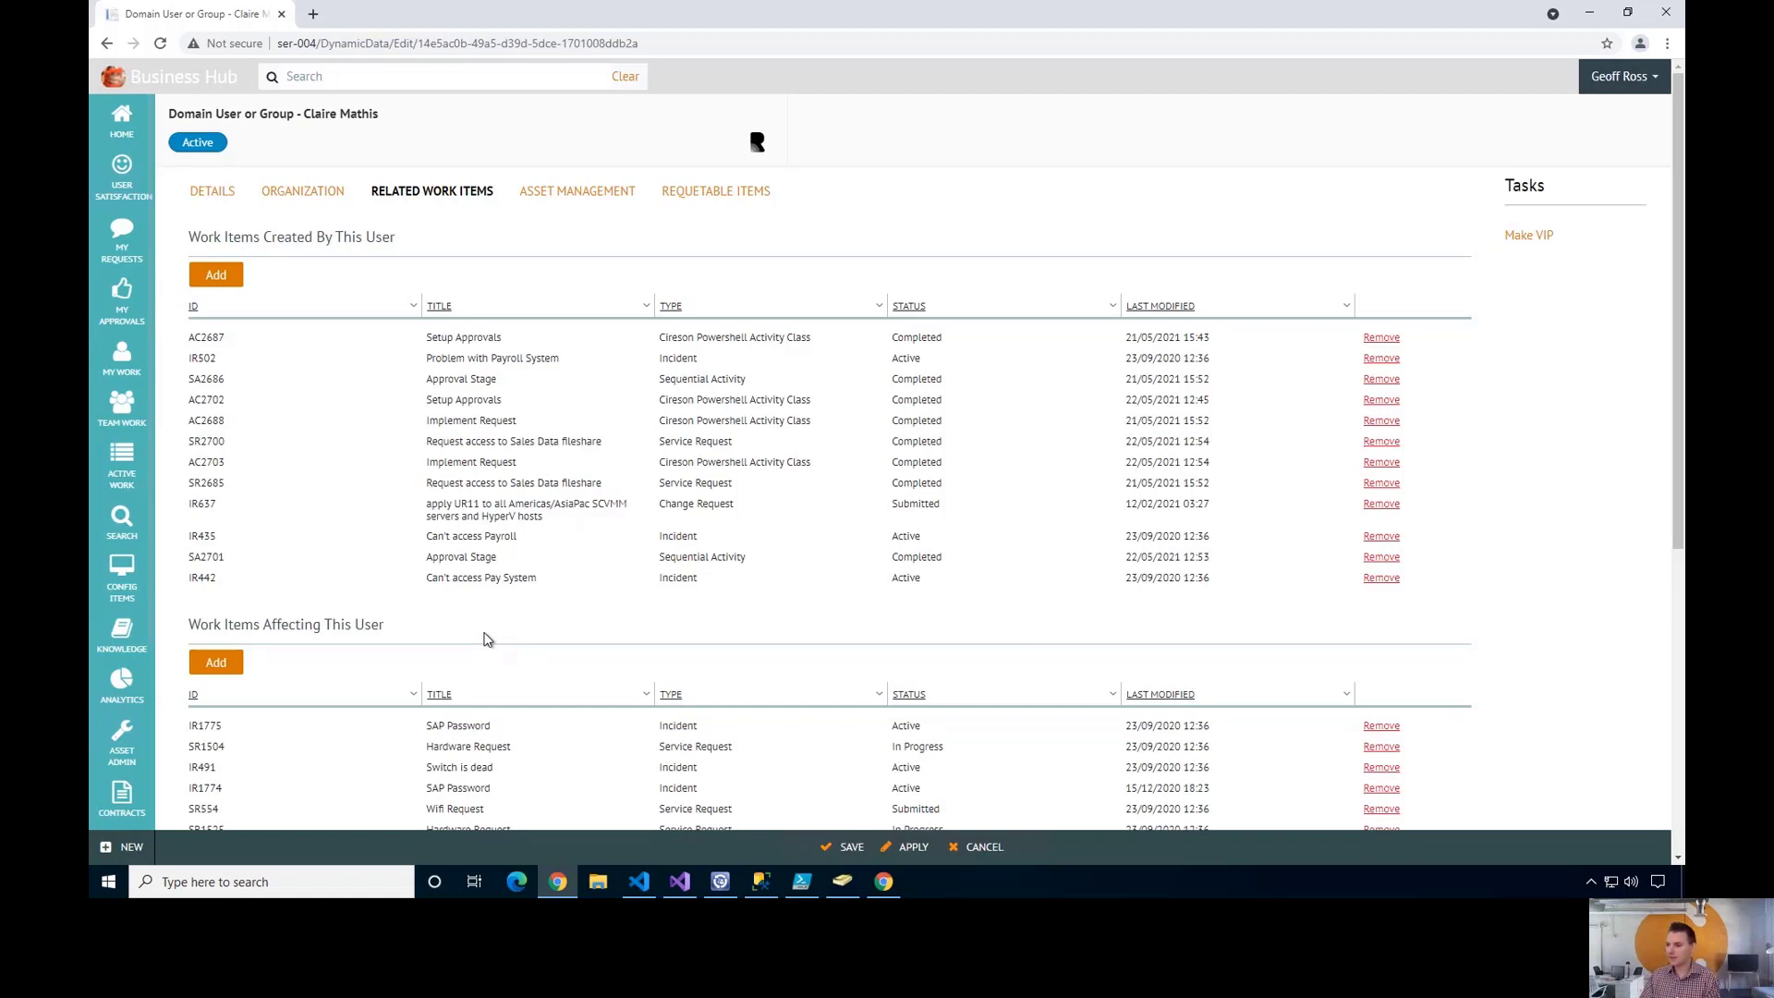
left_click(578, 195)
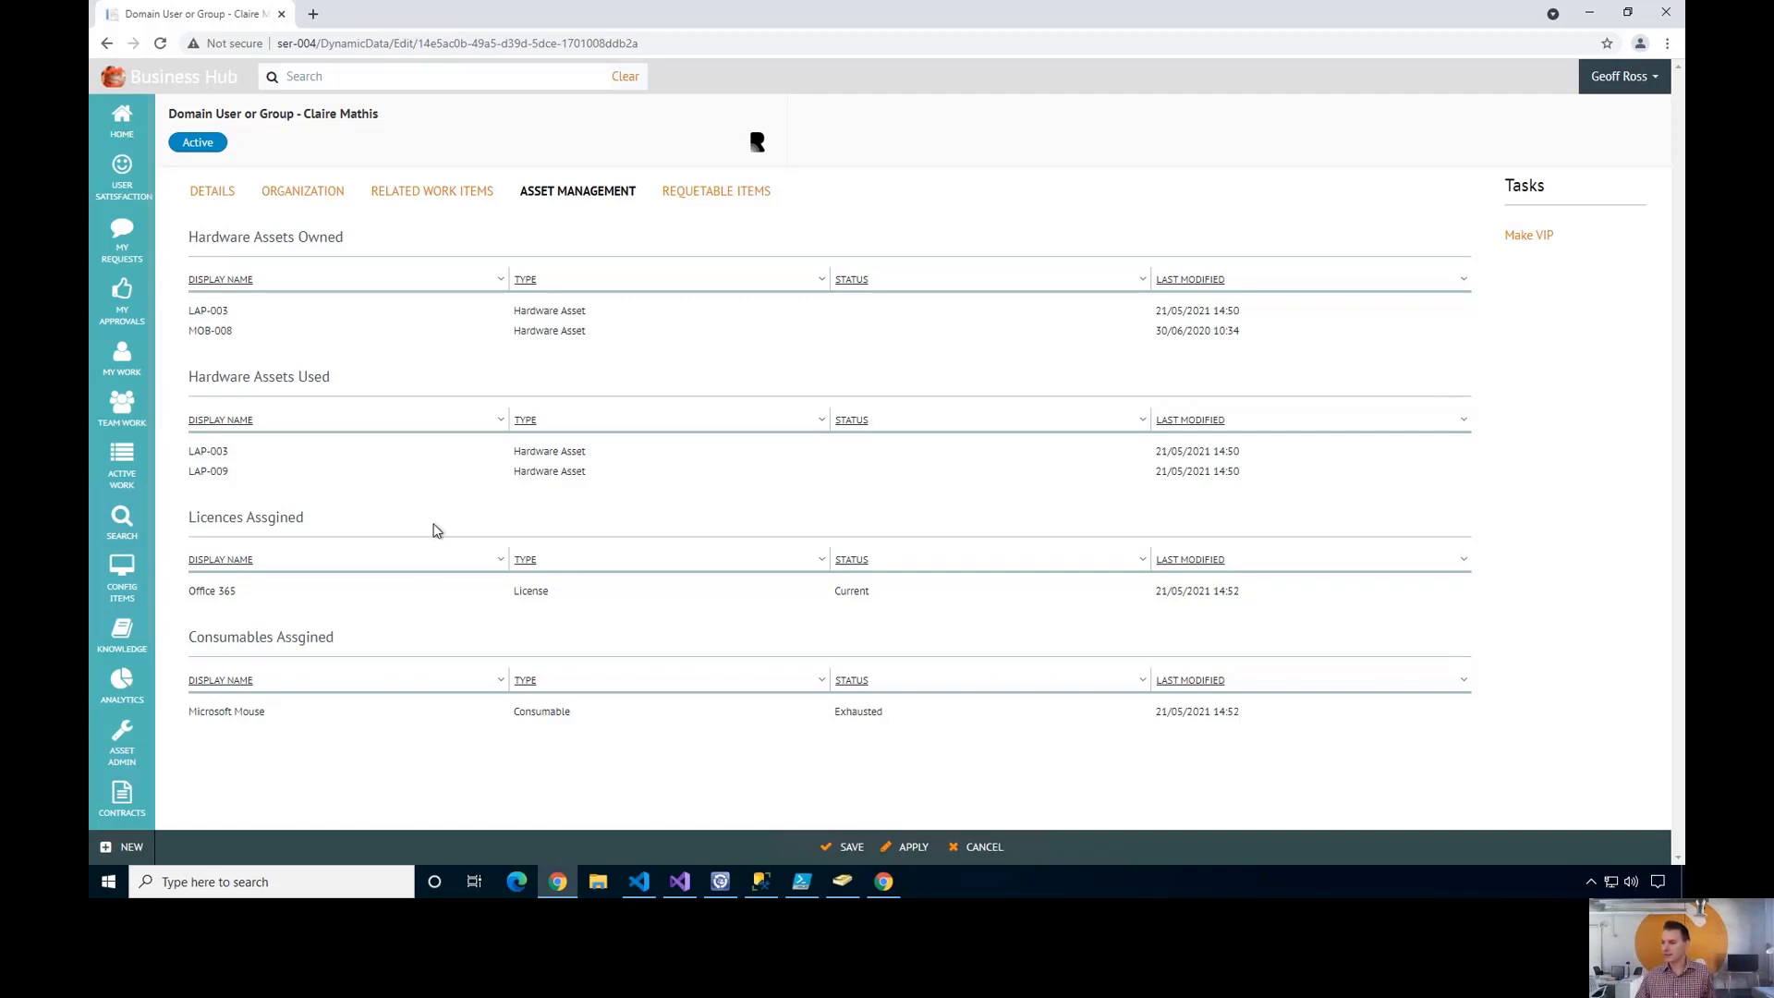
left_click(709, 195)
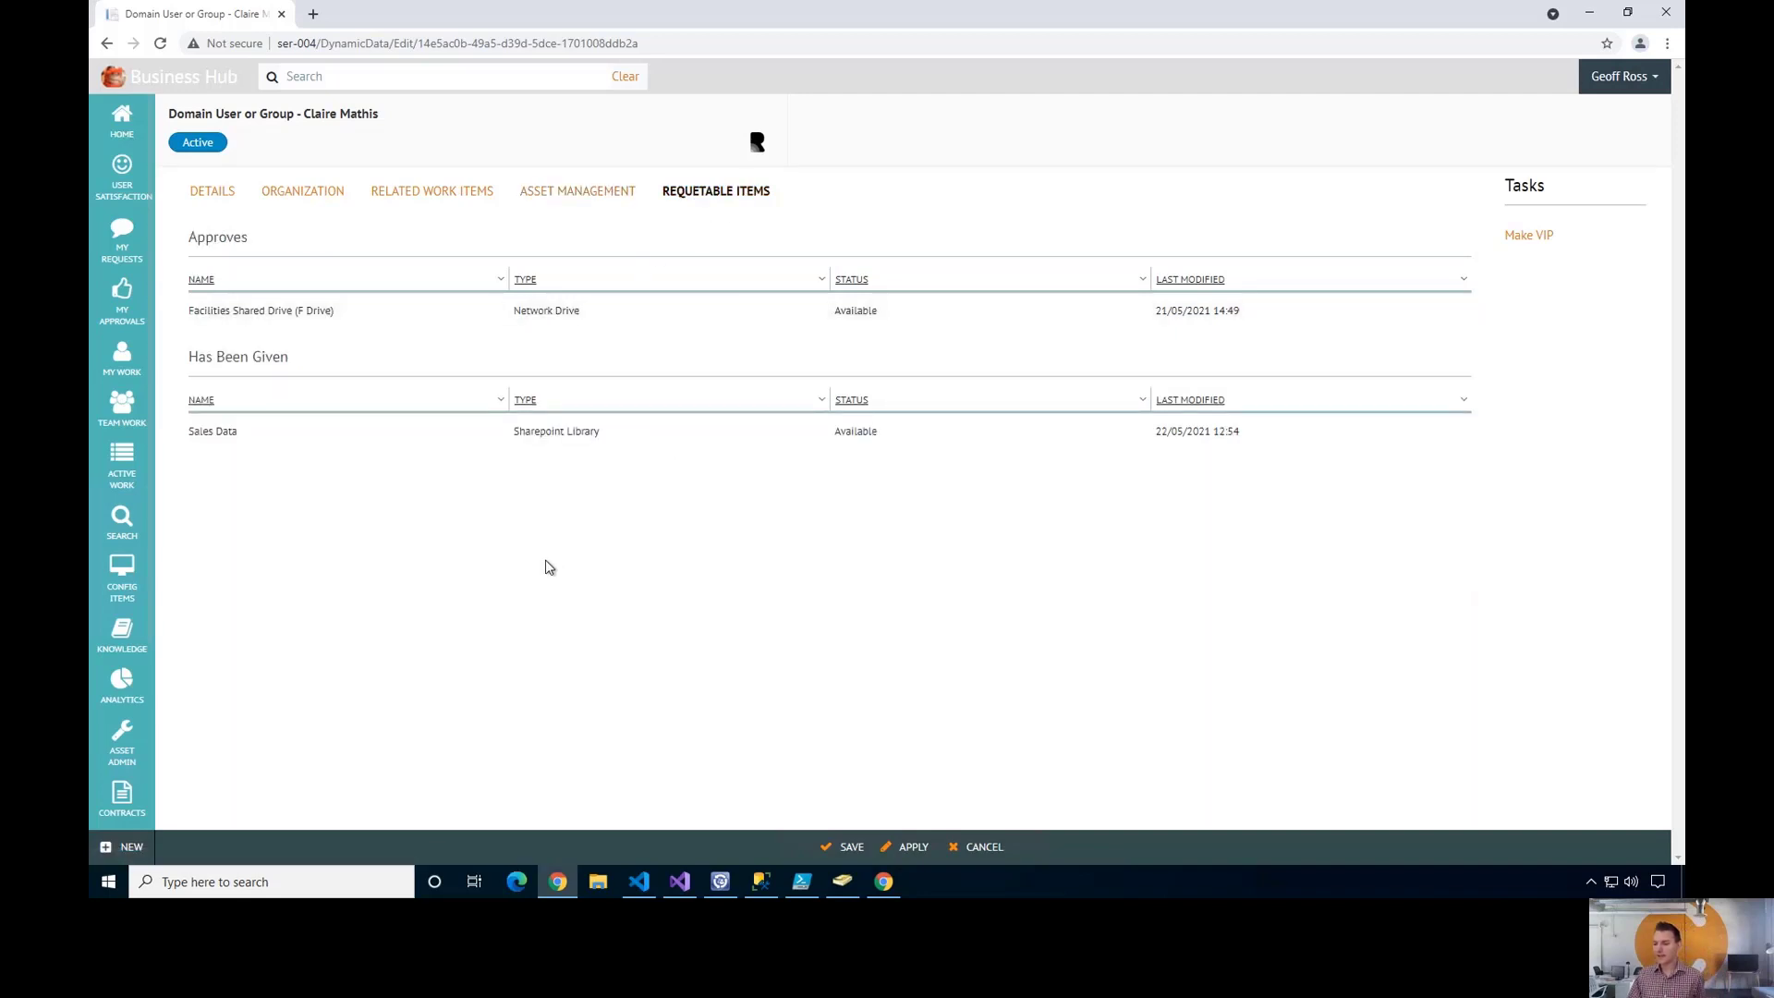
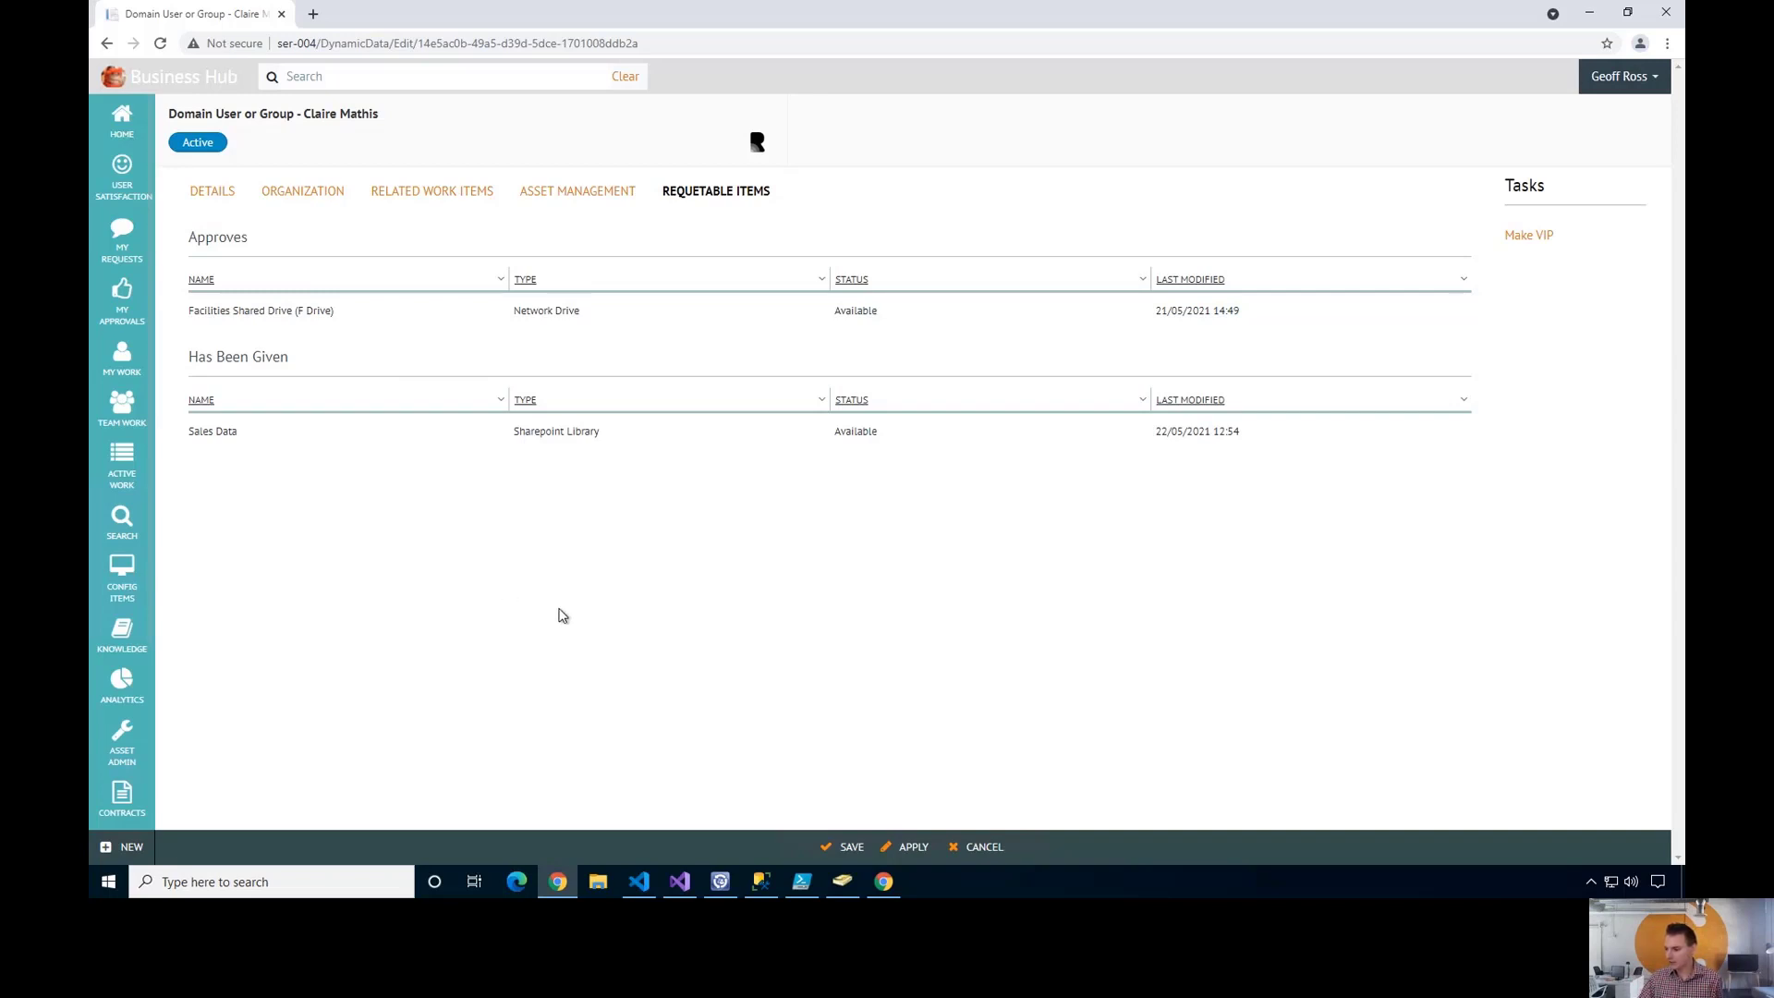
- Switch from the Cireson Portal's requestable items page to the Service Manager Console
mouse_move(714, 886)
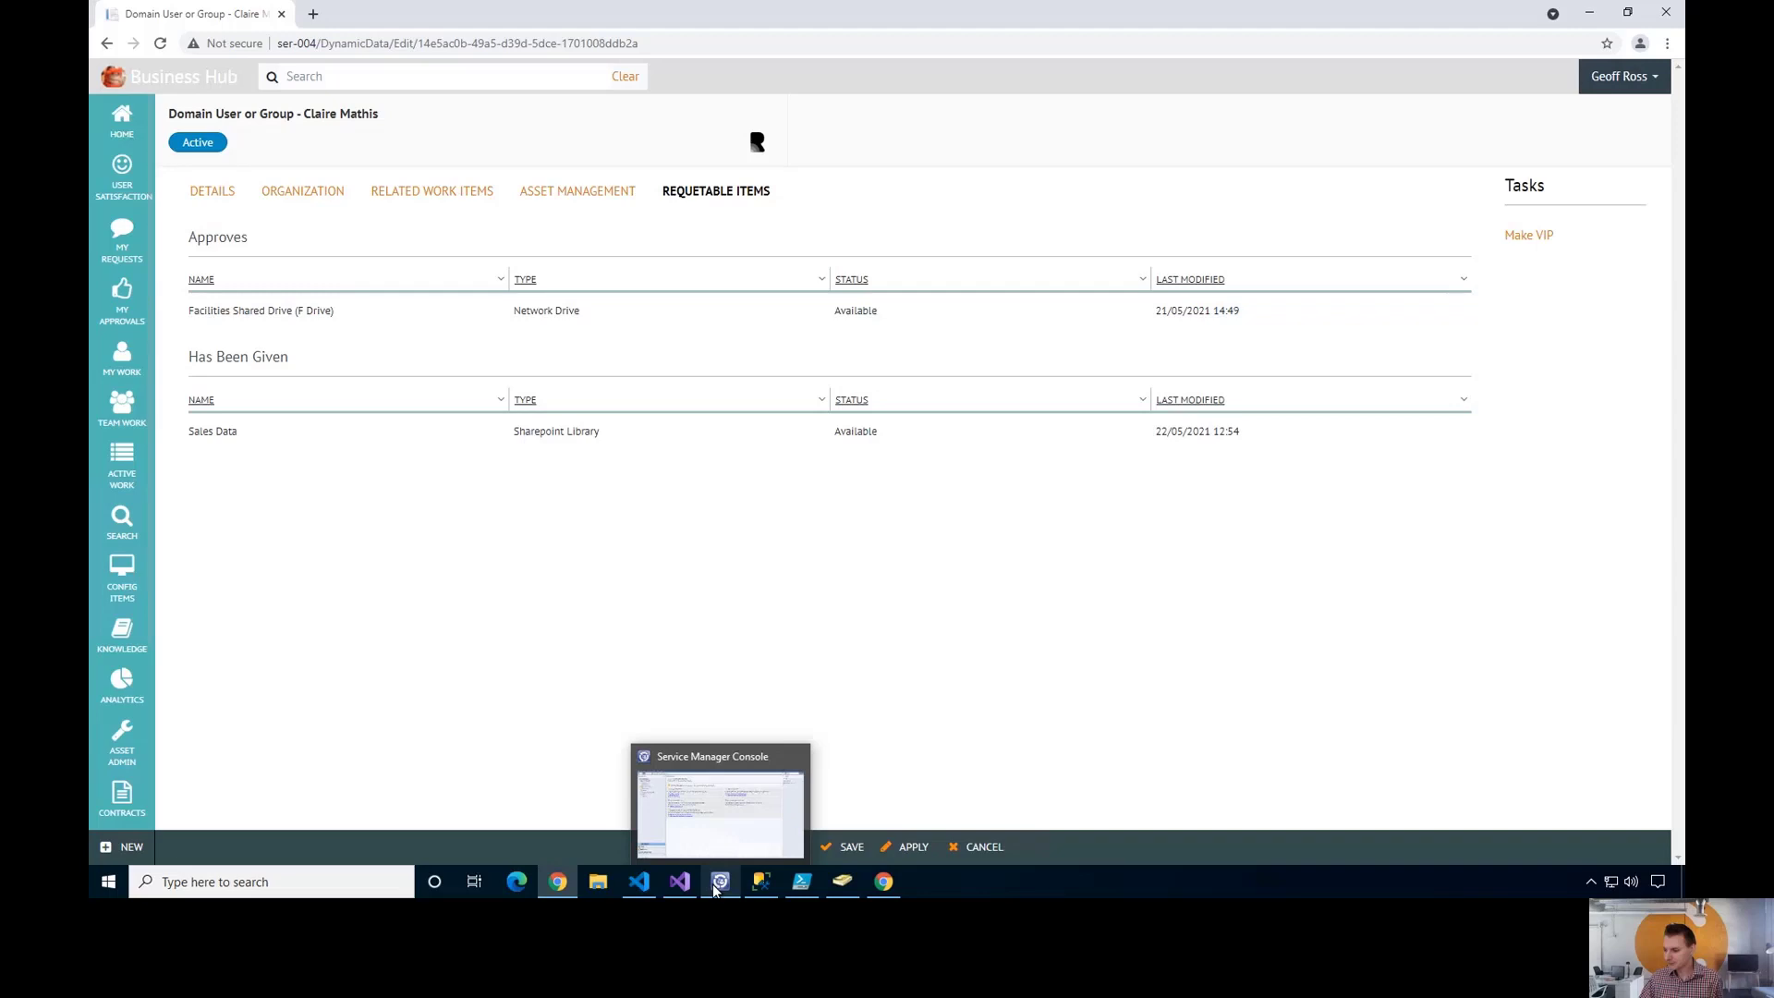
left_click(719, 885)
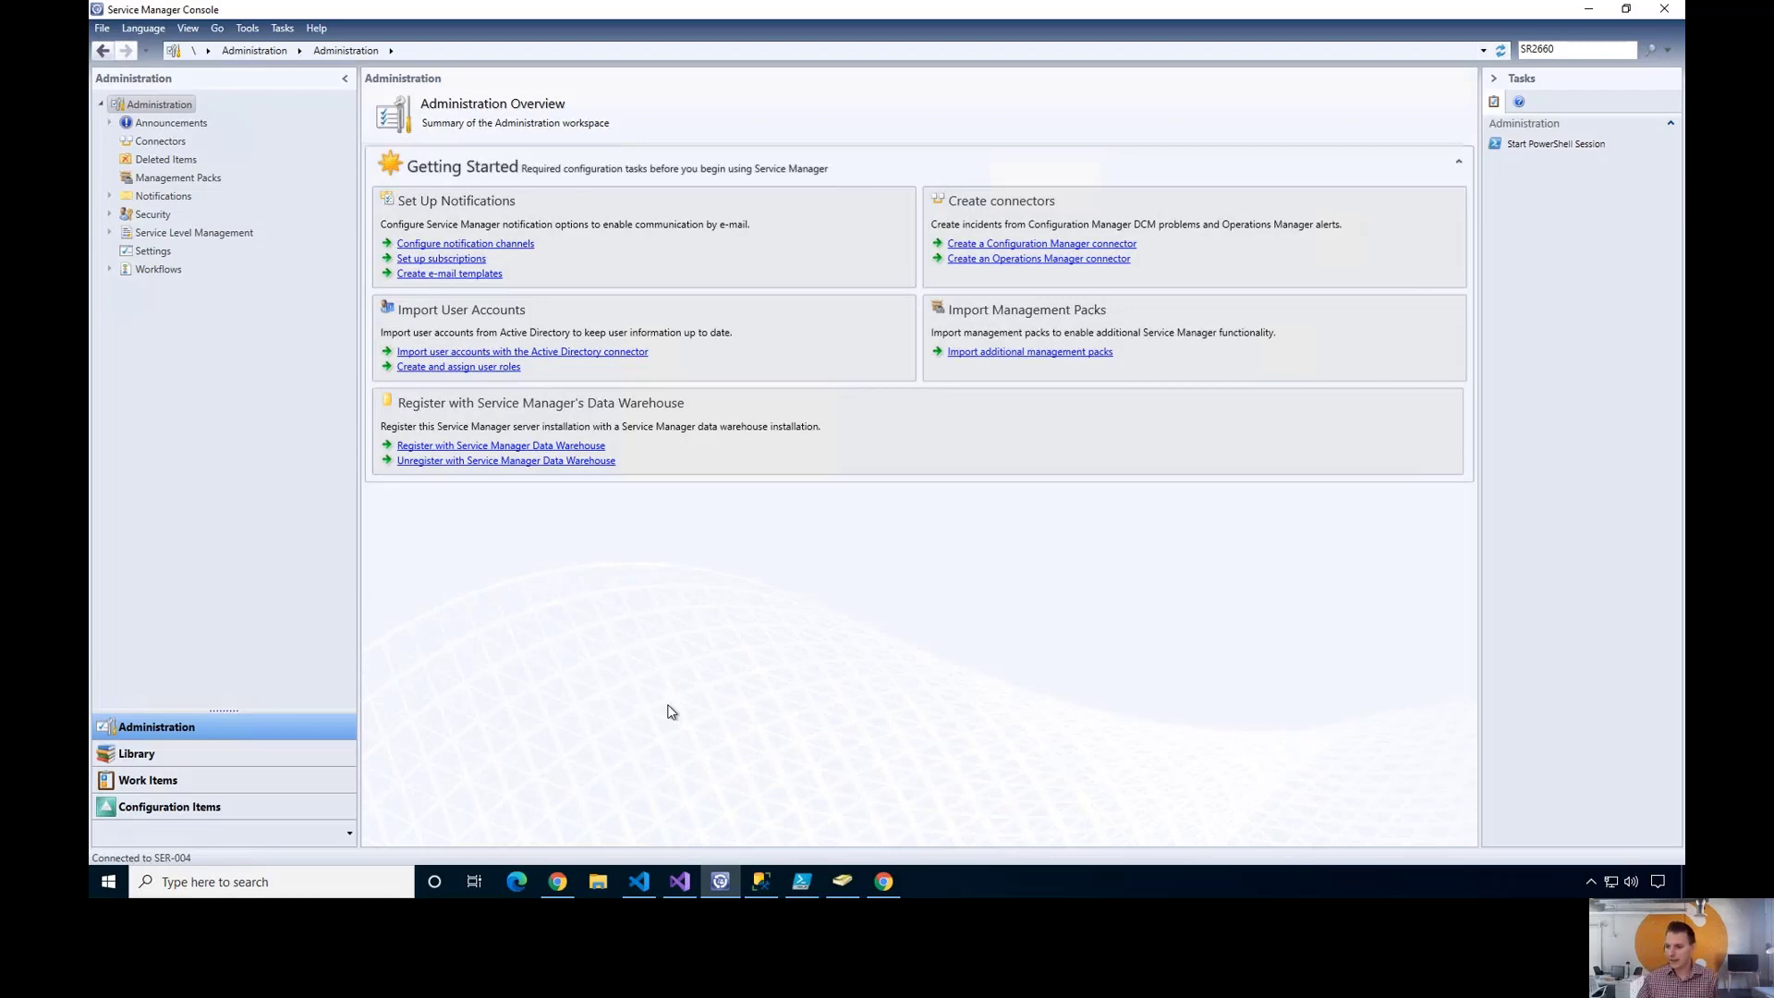
- Open 'Innovate - Request Offering Template - SR - Access File Share' from Library > Templates
left_click(265, 752)
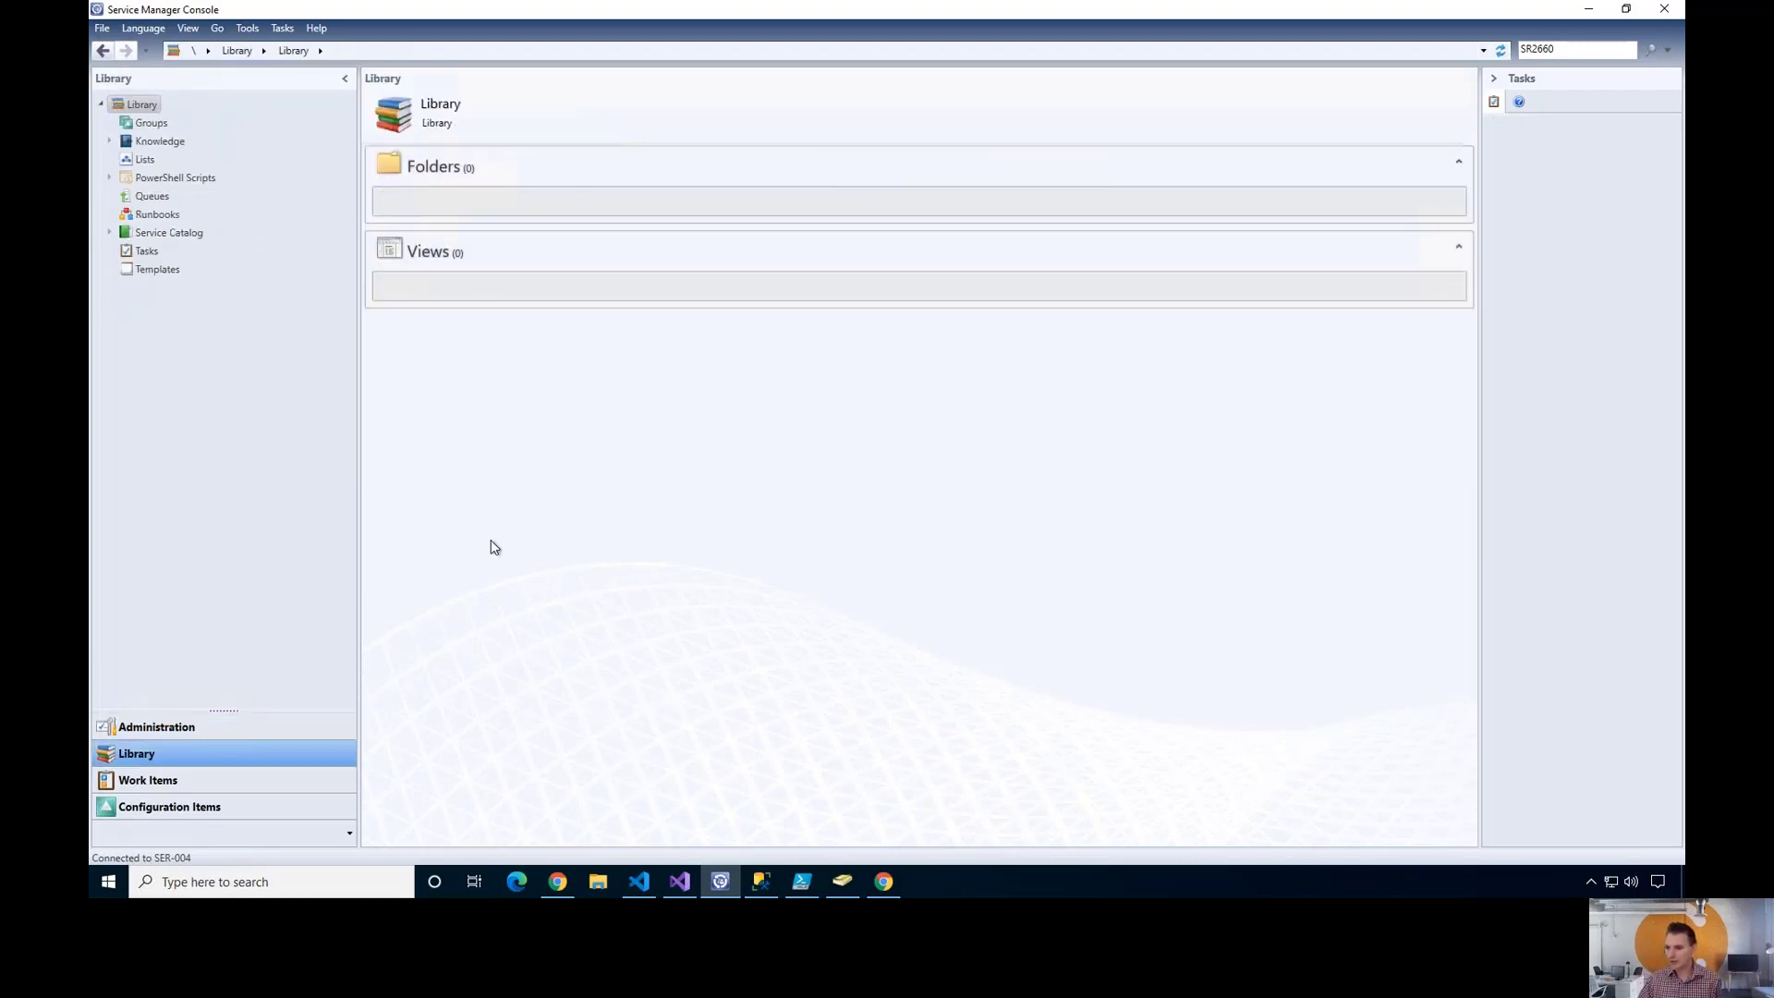
left_click(156, 272)
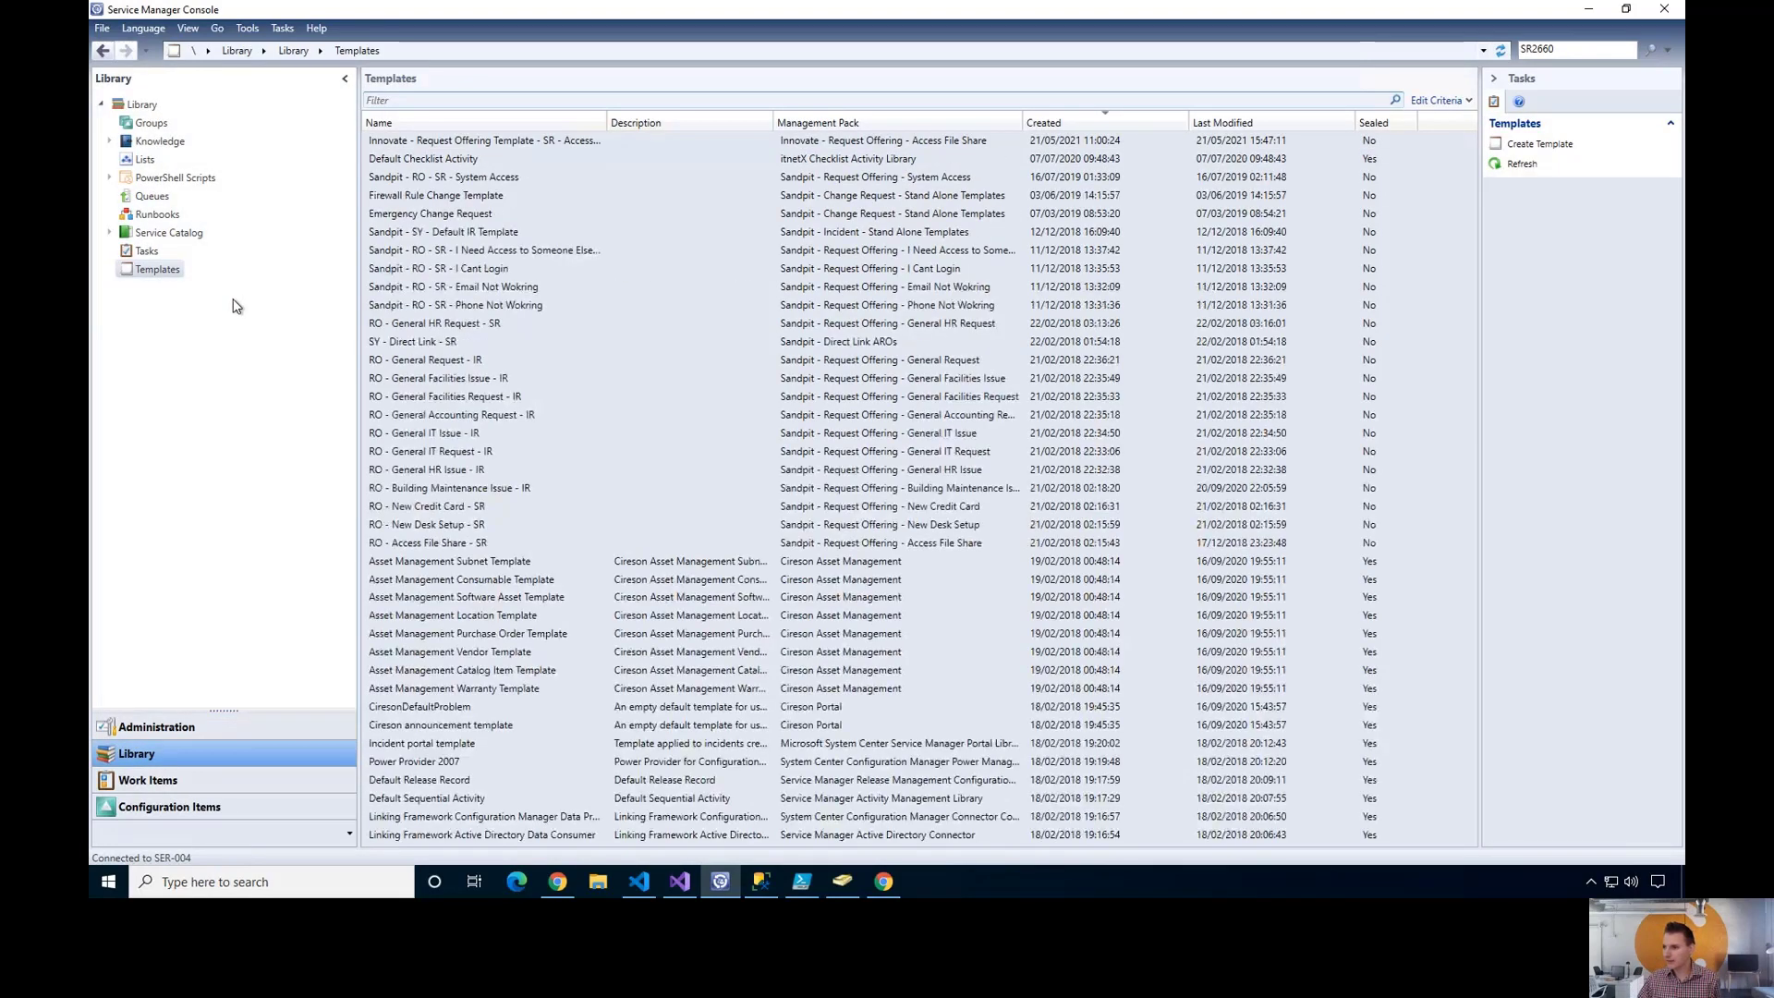
left_click(571, 148)
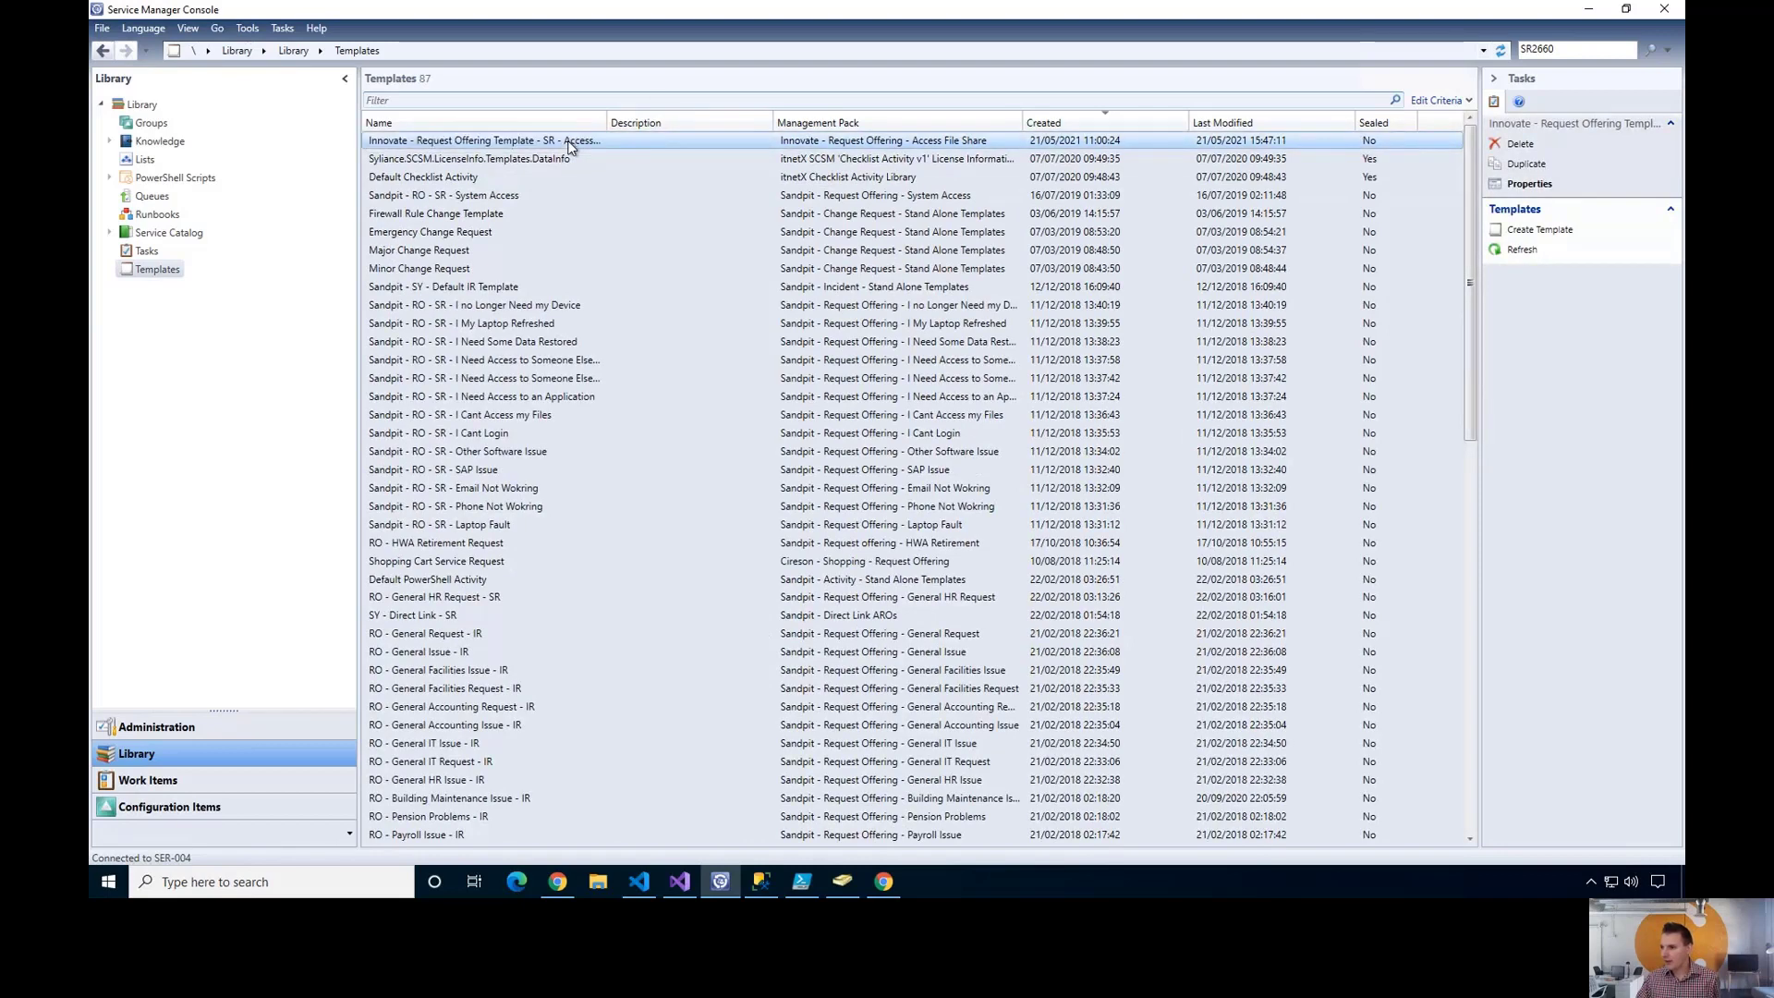
double_click(570, 147)
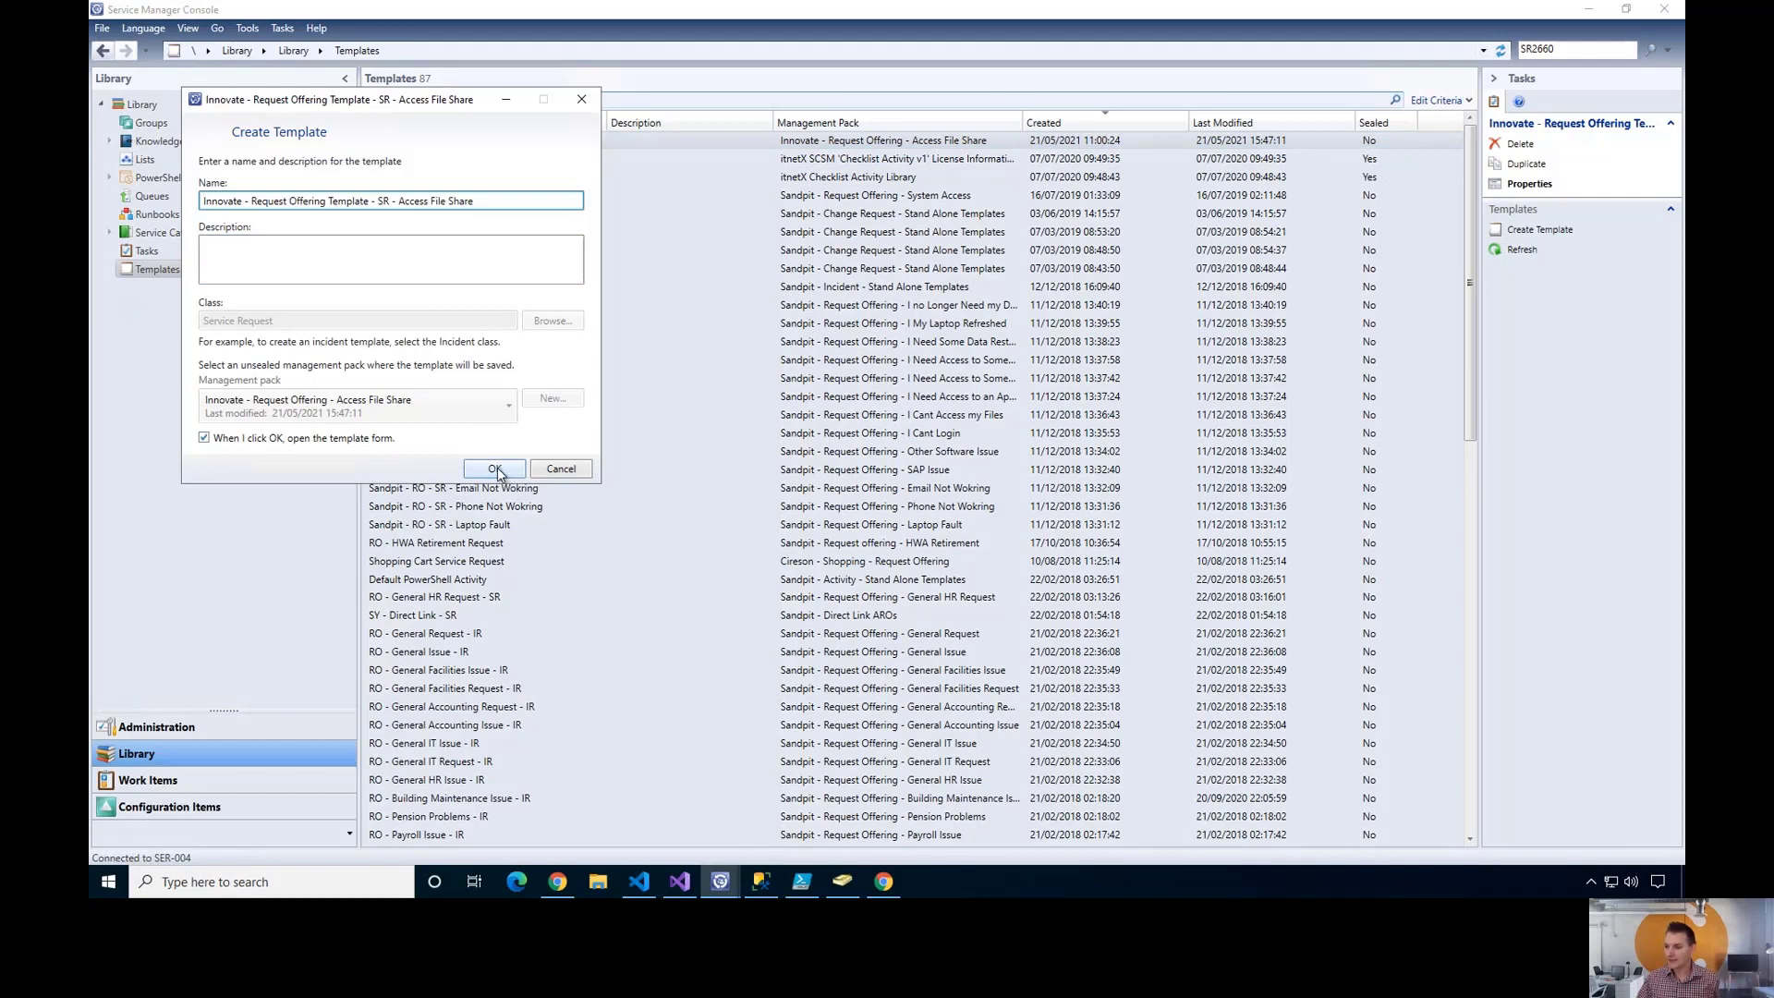
- Inspect the template form's Activities tab, then cancel and discard the form
left_click(495, 469)
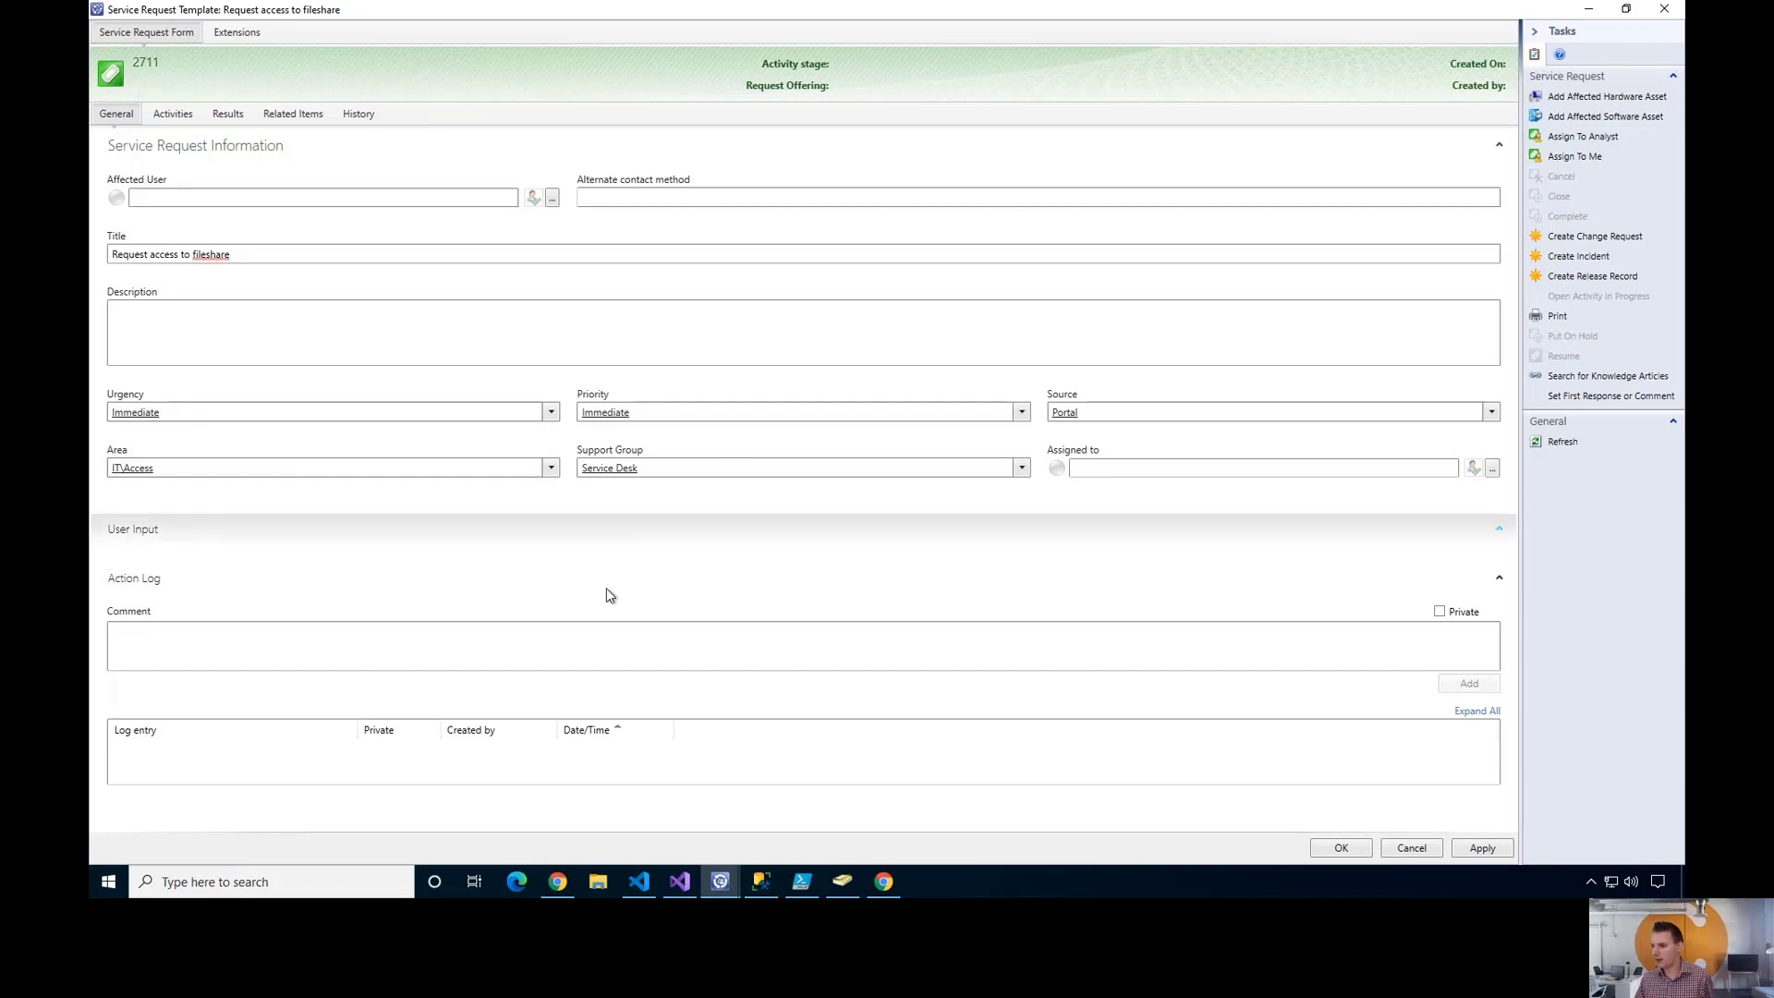
left_click(173, 114)
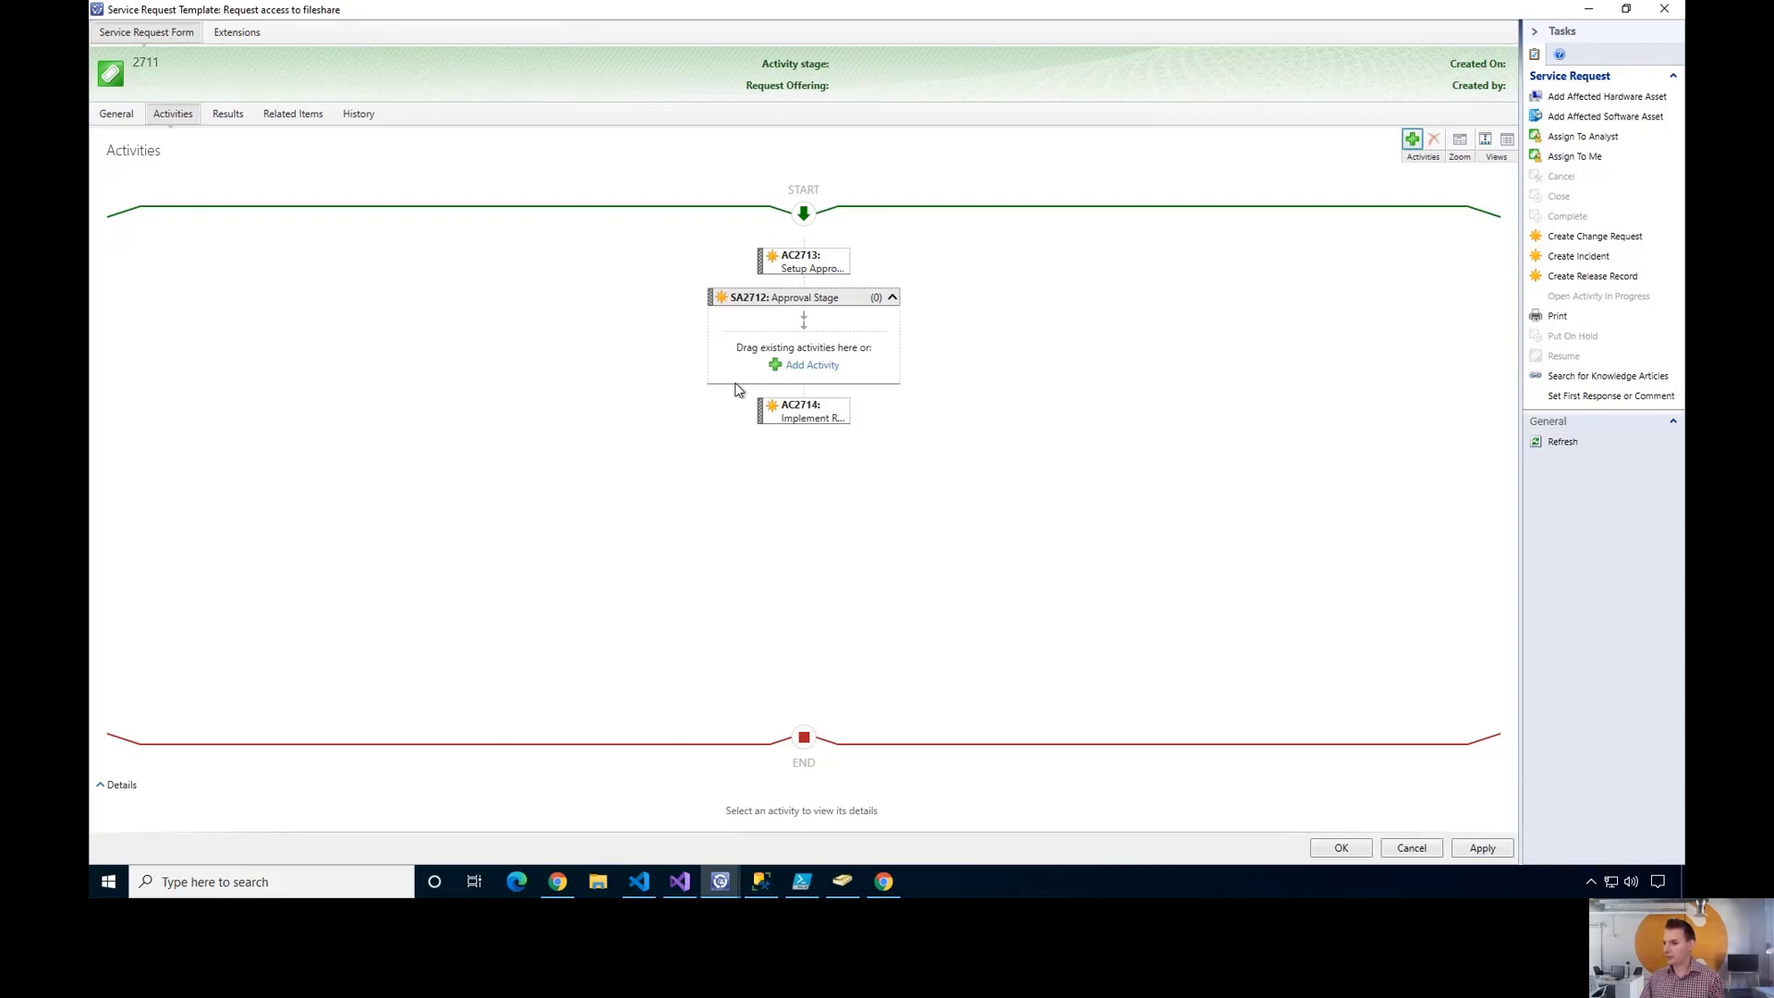
left_click(1411, 848)
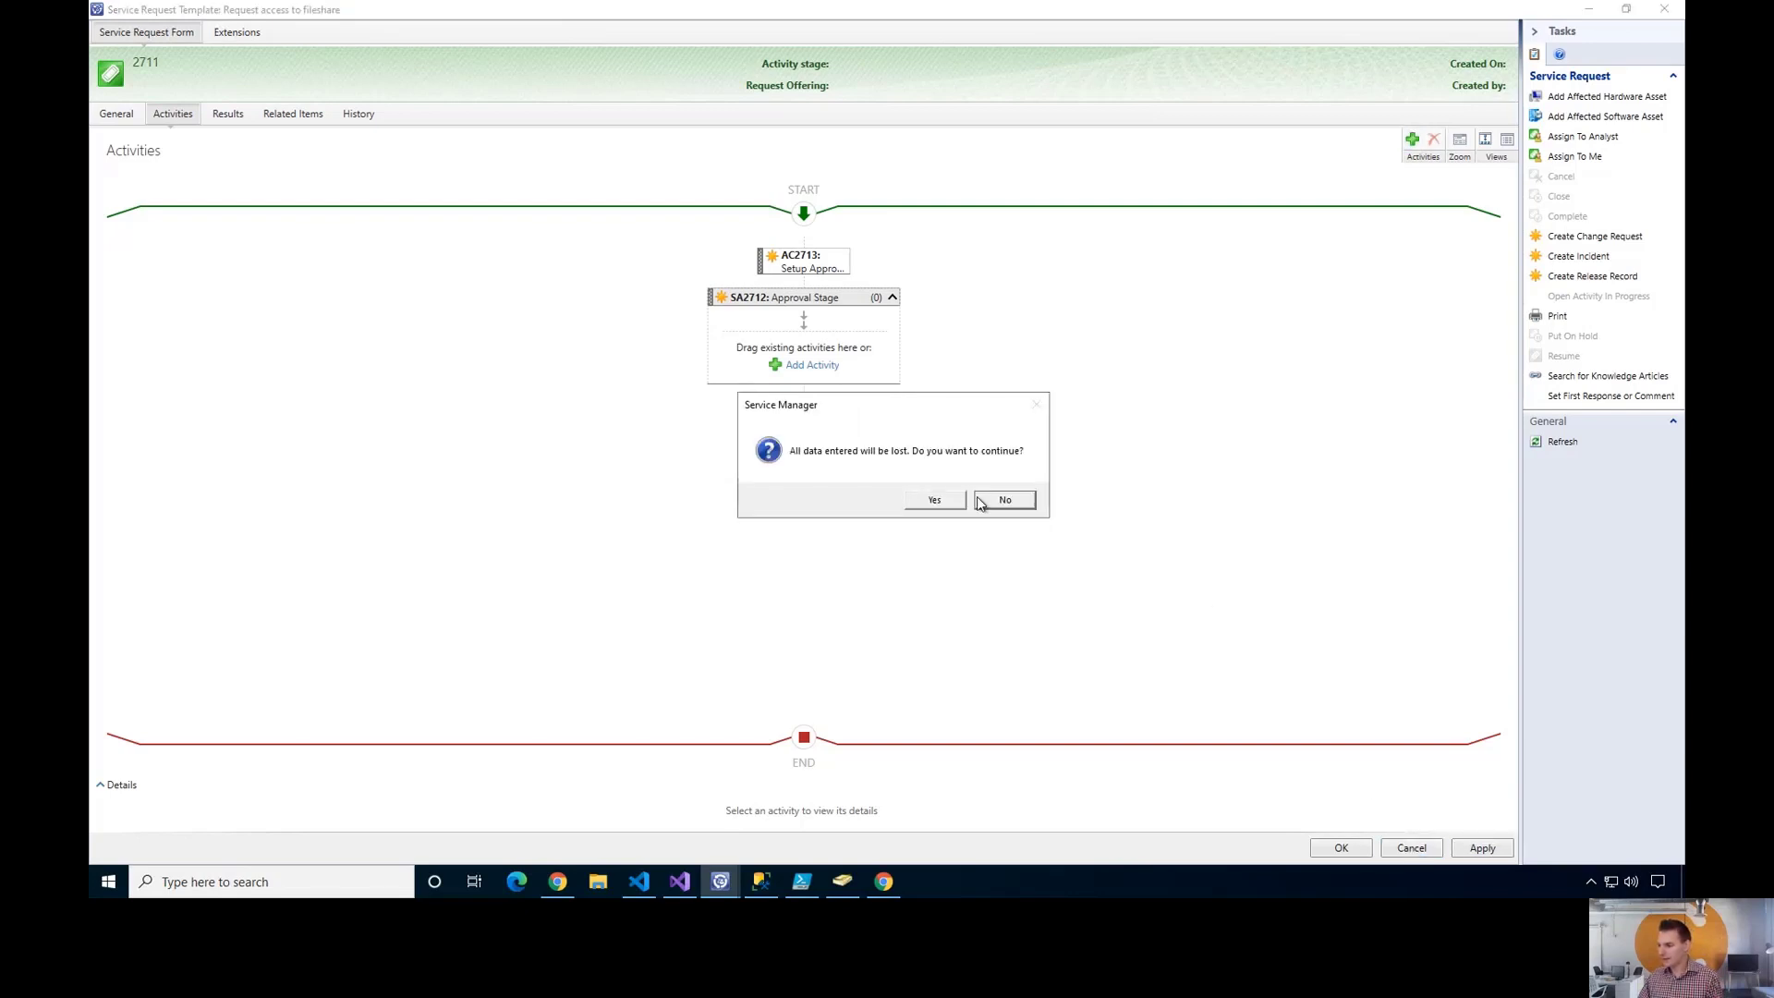
left_click(935, 501)
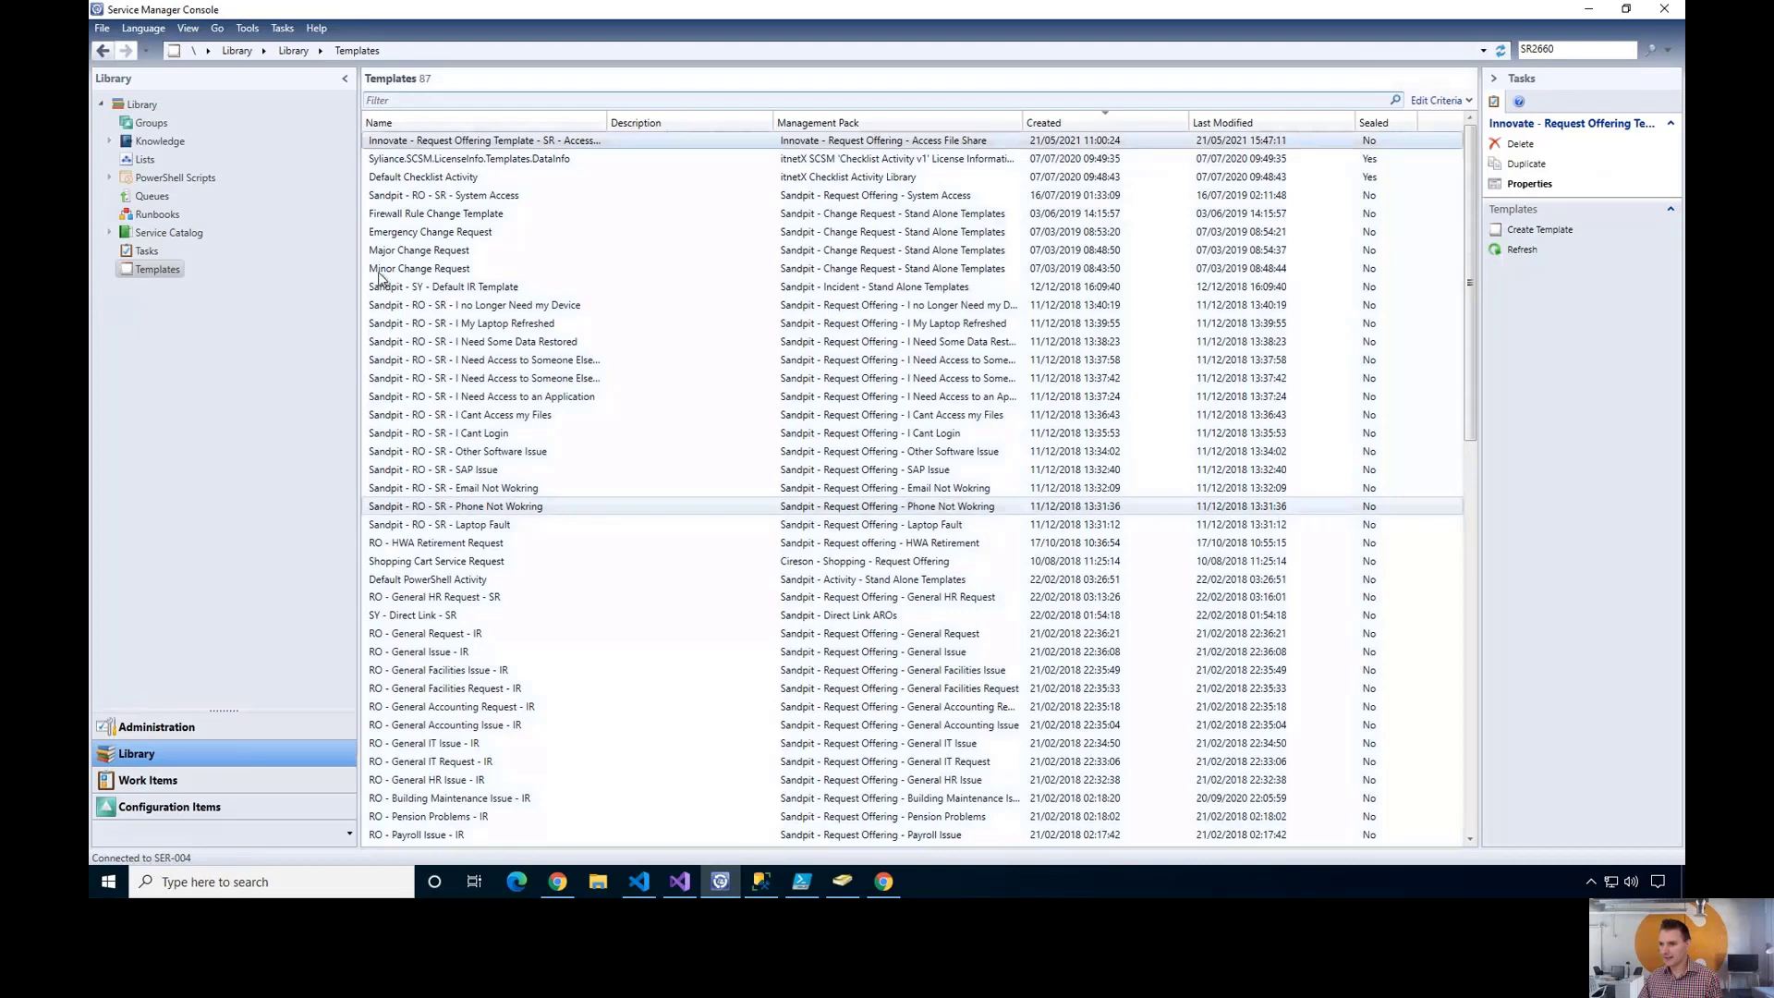
- Open Access File Share from All Request Offerings in the Advanced Request Offering Builder
left_click(110, 234)
left_click(117, 250)
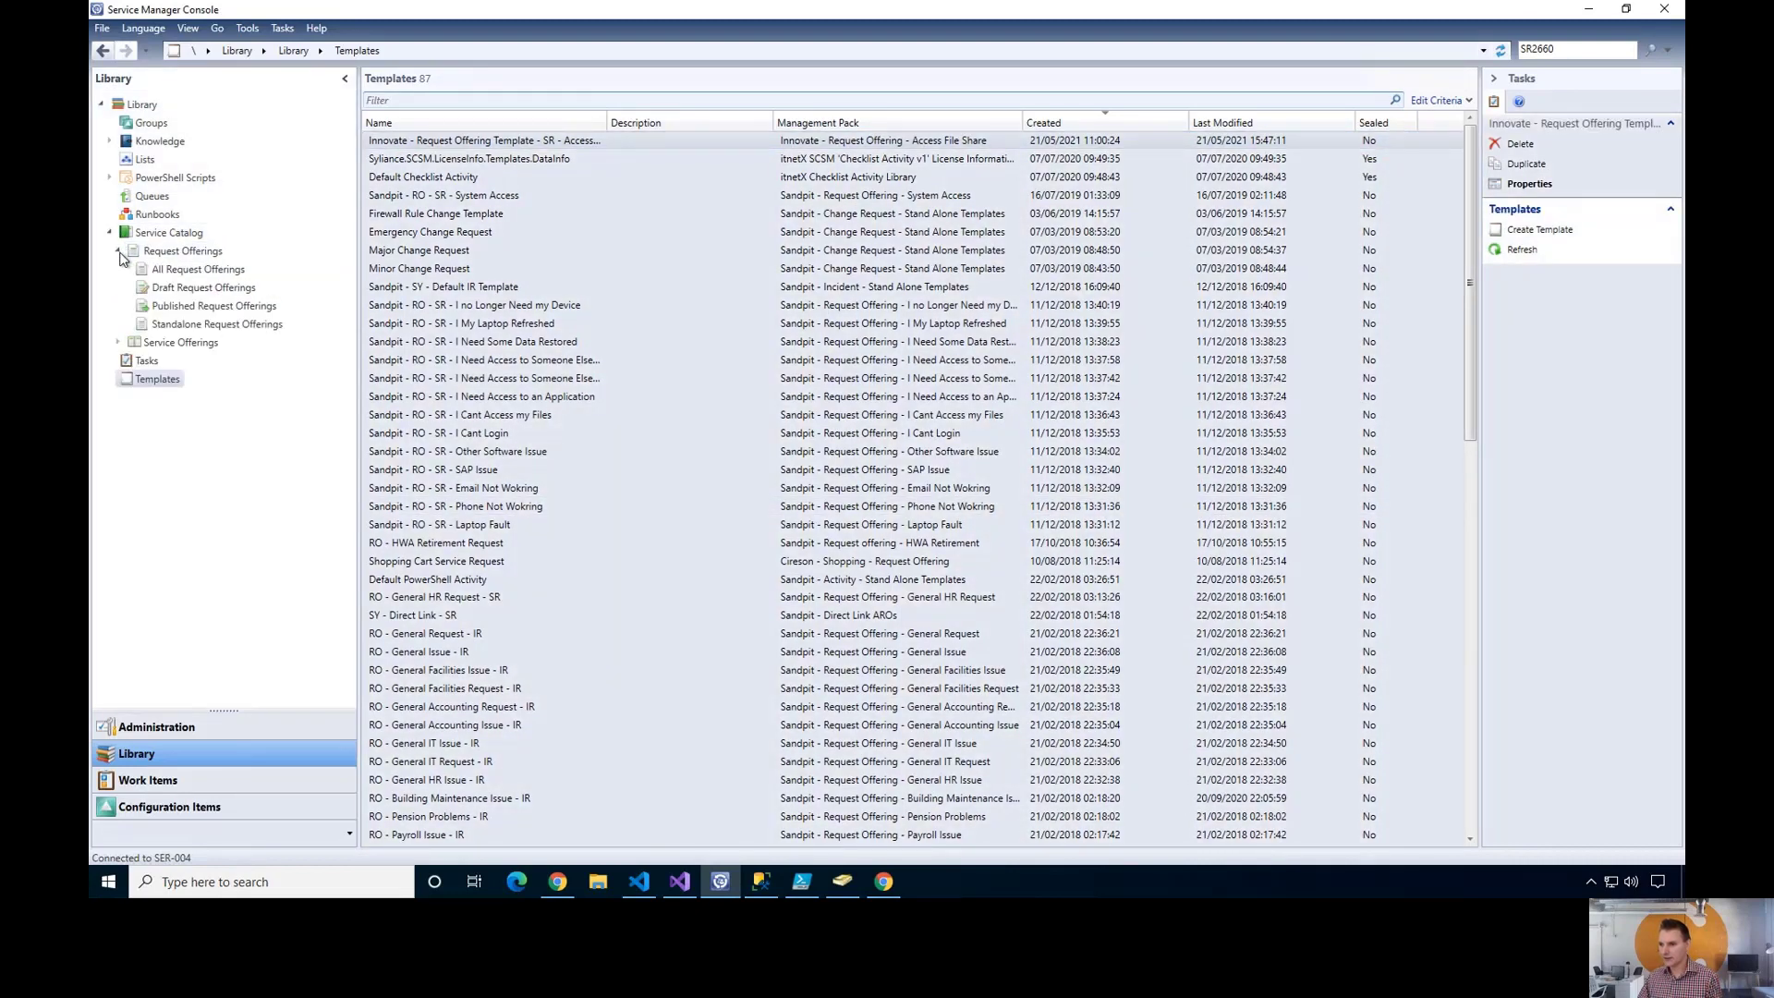
left_click(171, 271)
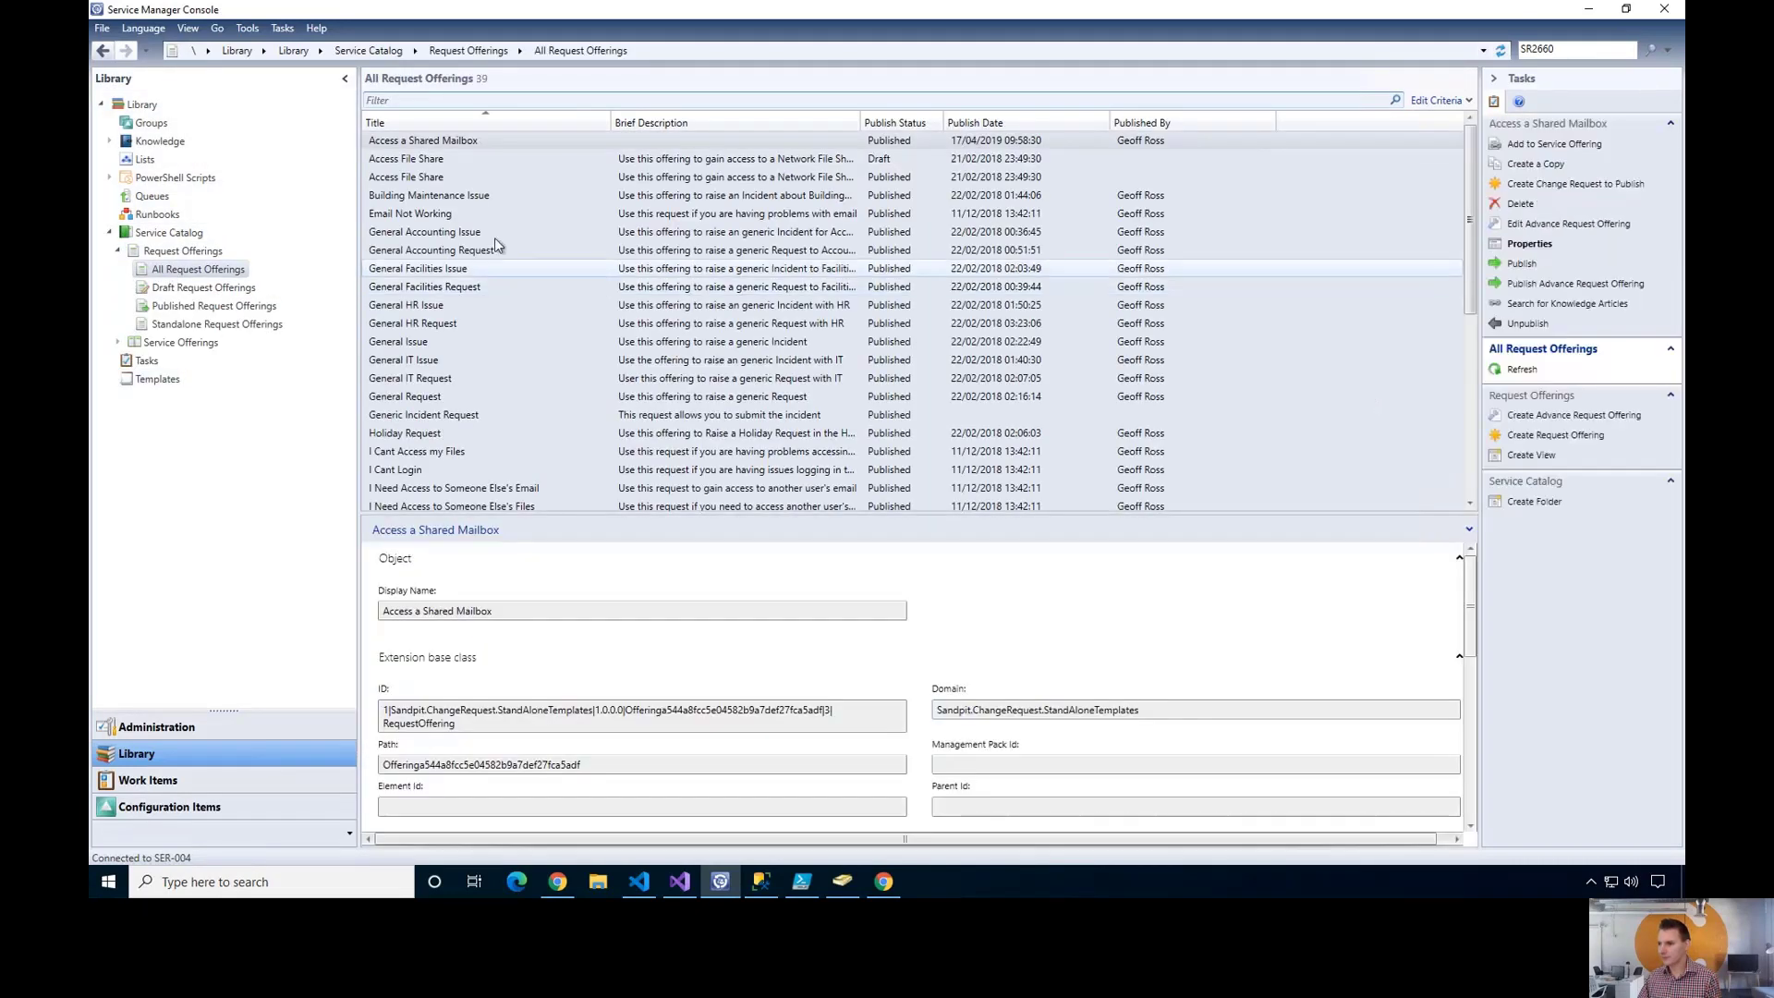
left_click(507, 175)
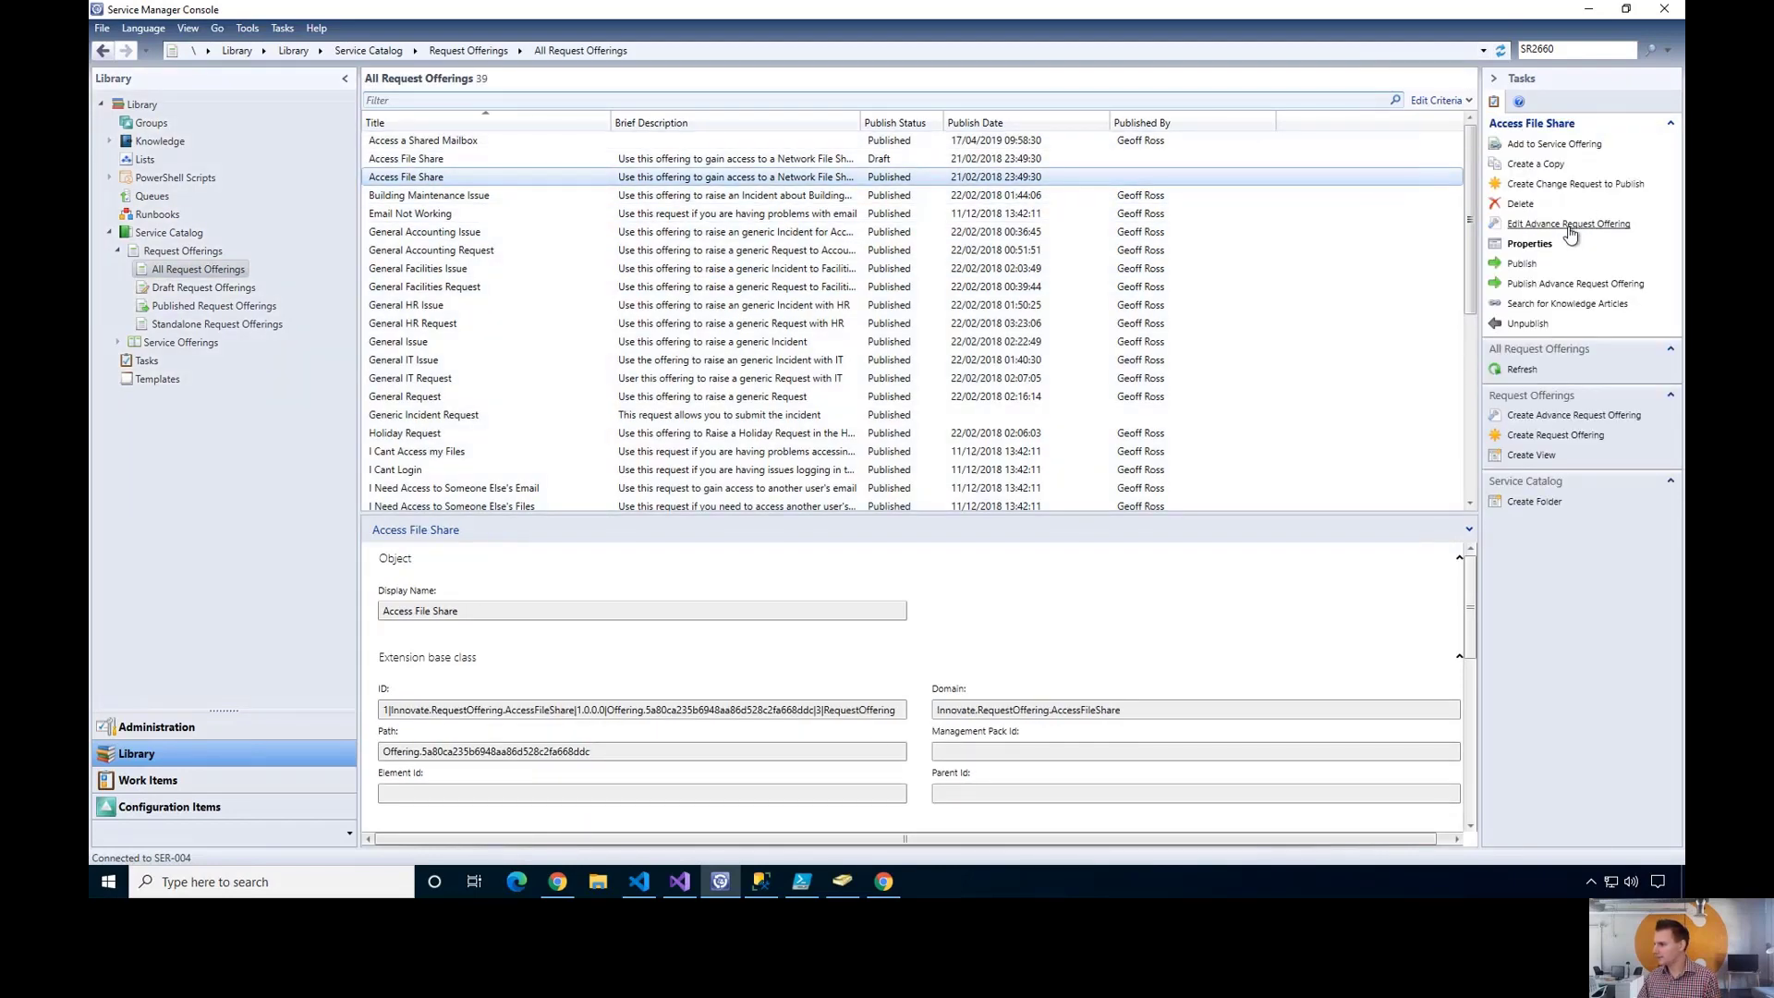
left_click(1571, 225)
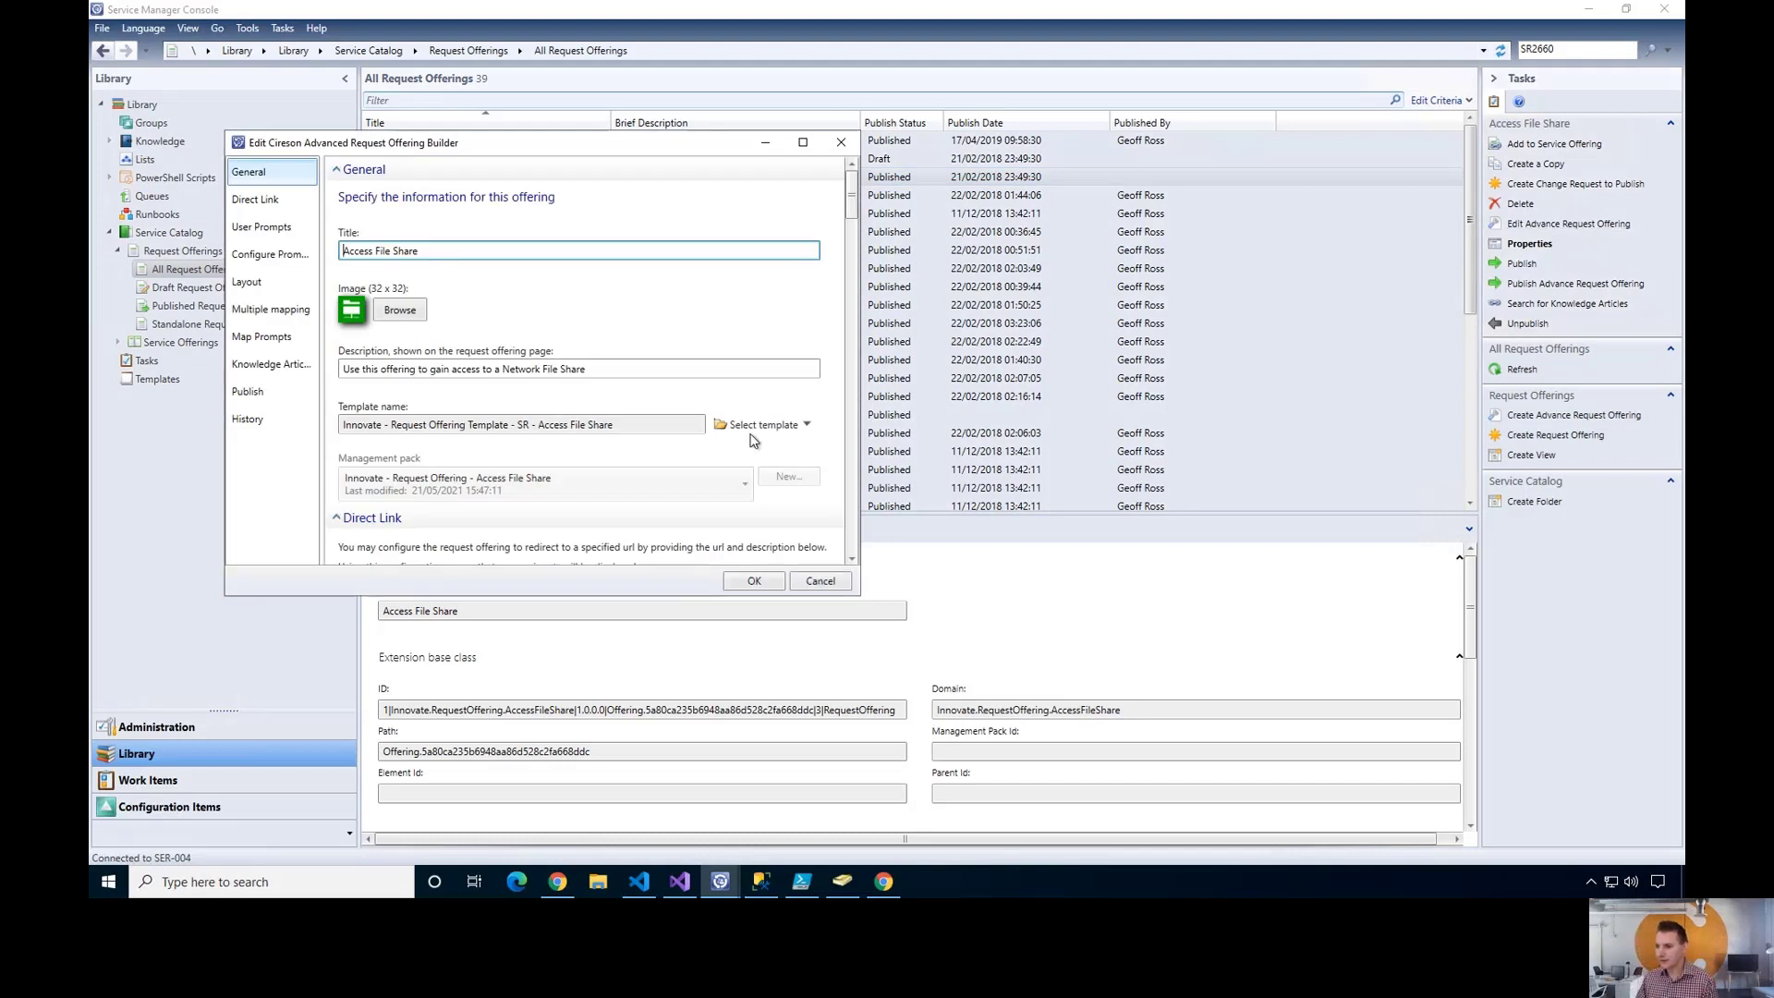
- Open Configure Query Results for prompt 1, 'Which fileshare do you need to access?'
left_click(264, 228)
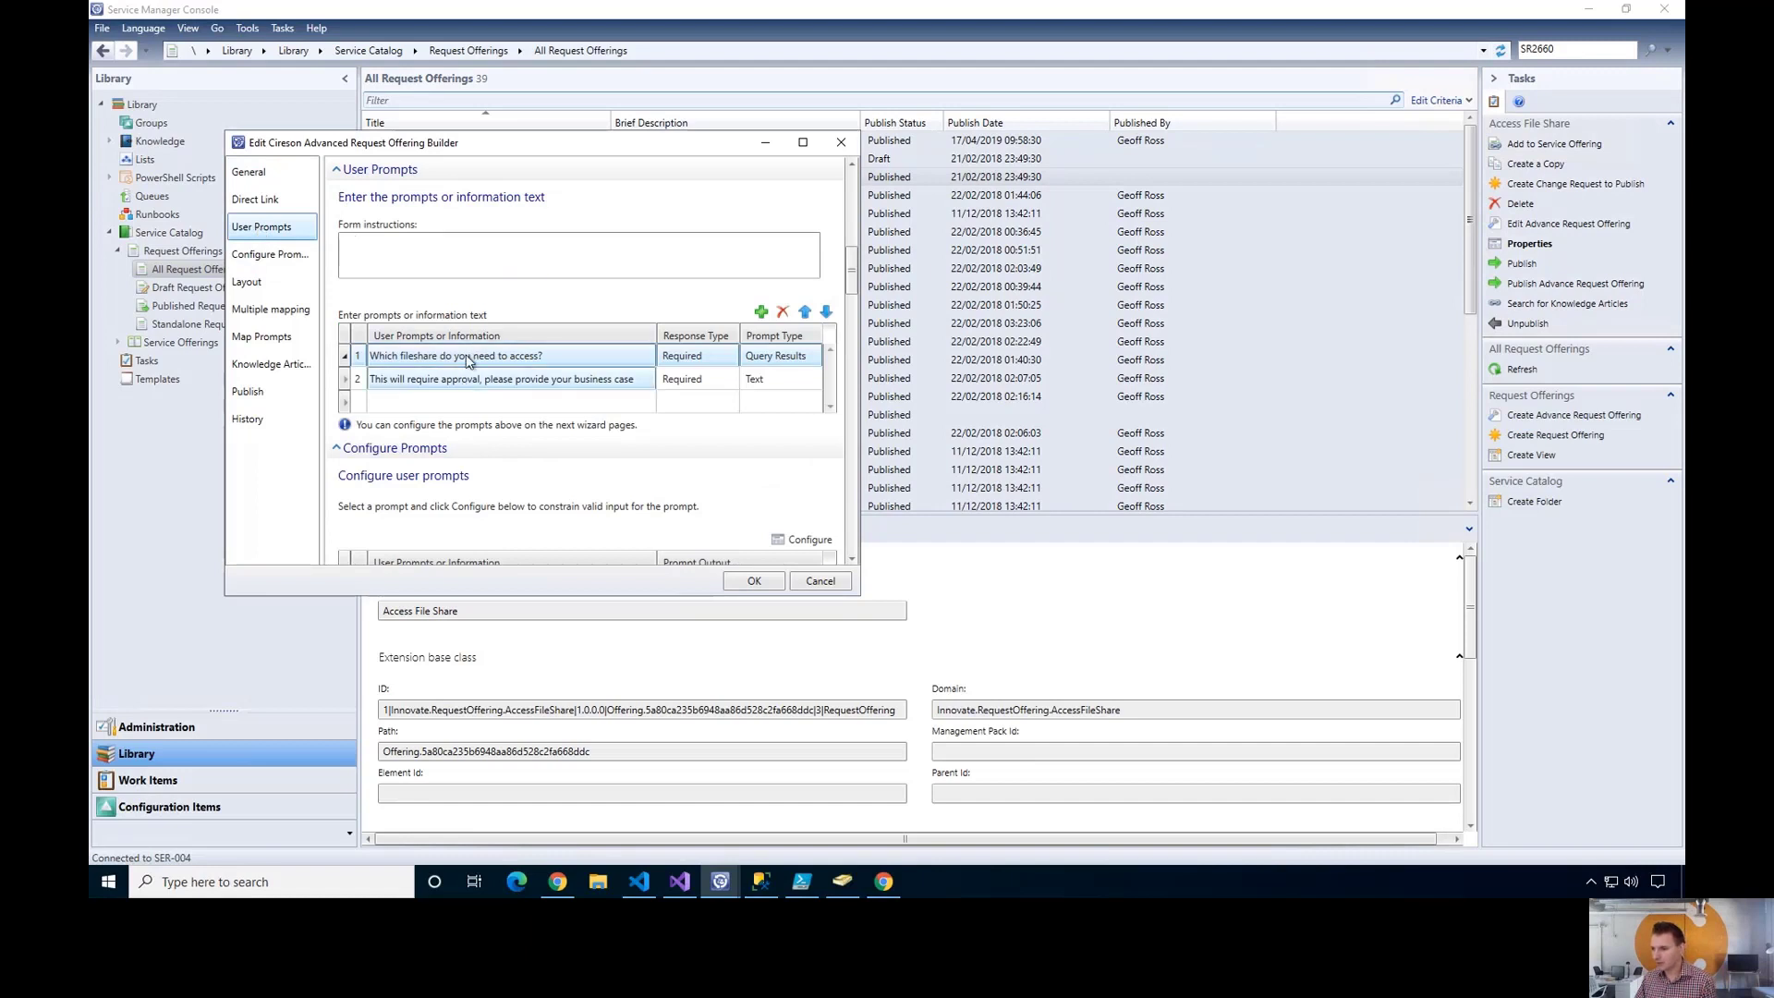
left_click(270, 255)
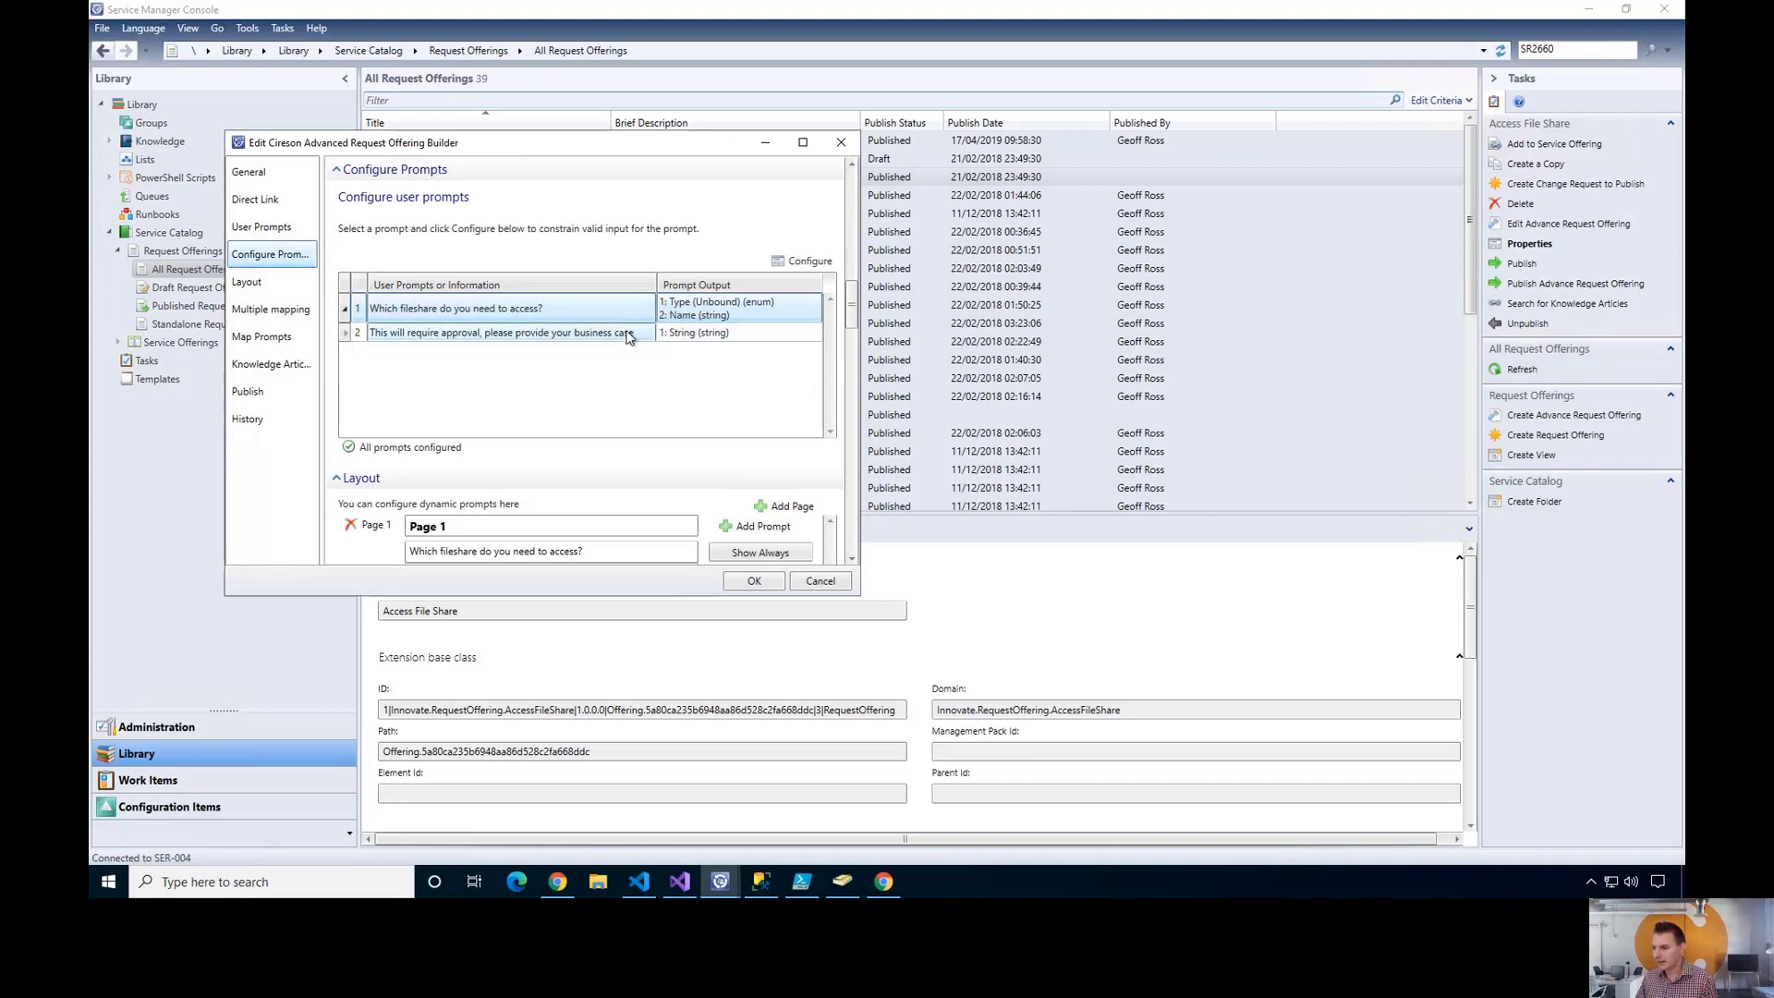
mouse_move(695, 314)
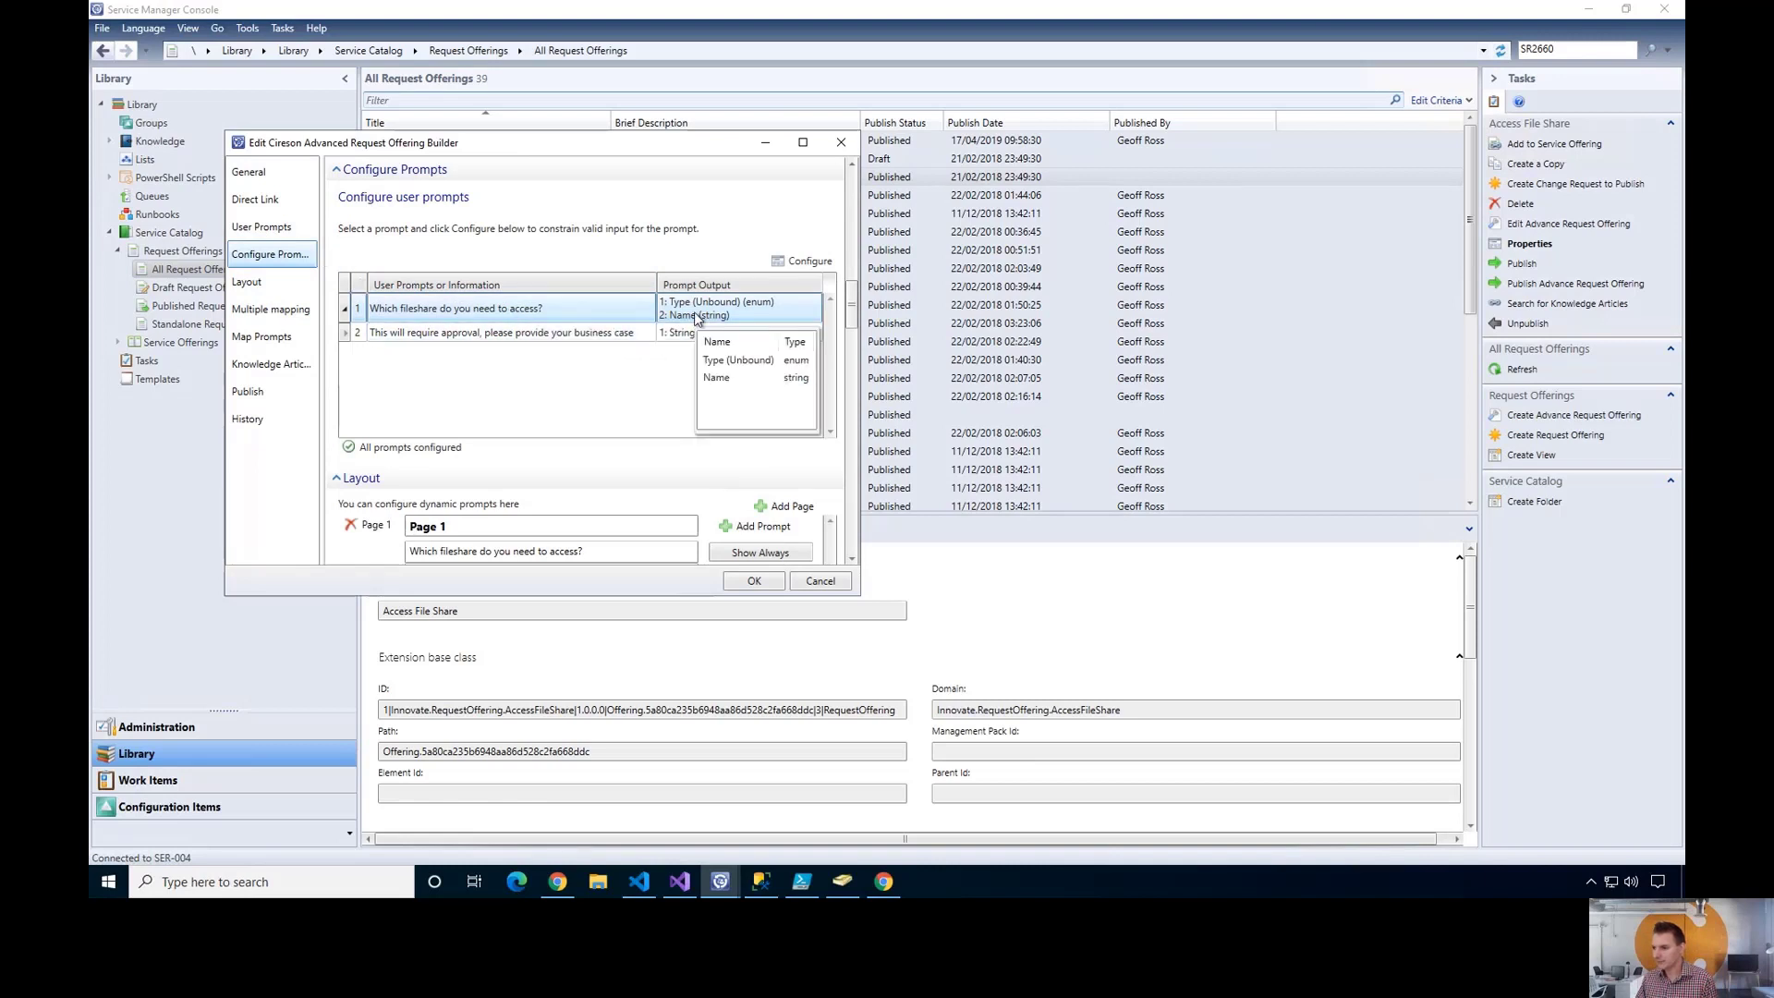
left_click(263, 228)
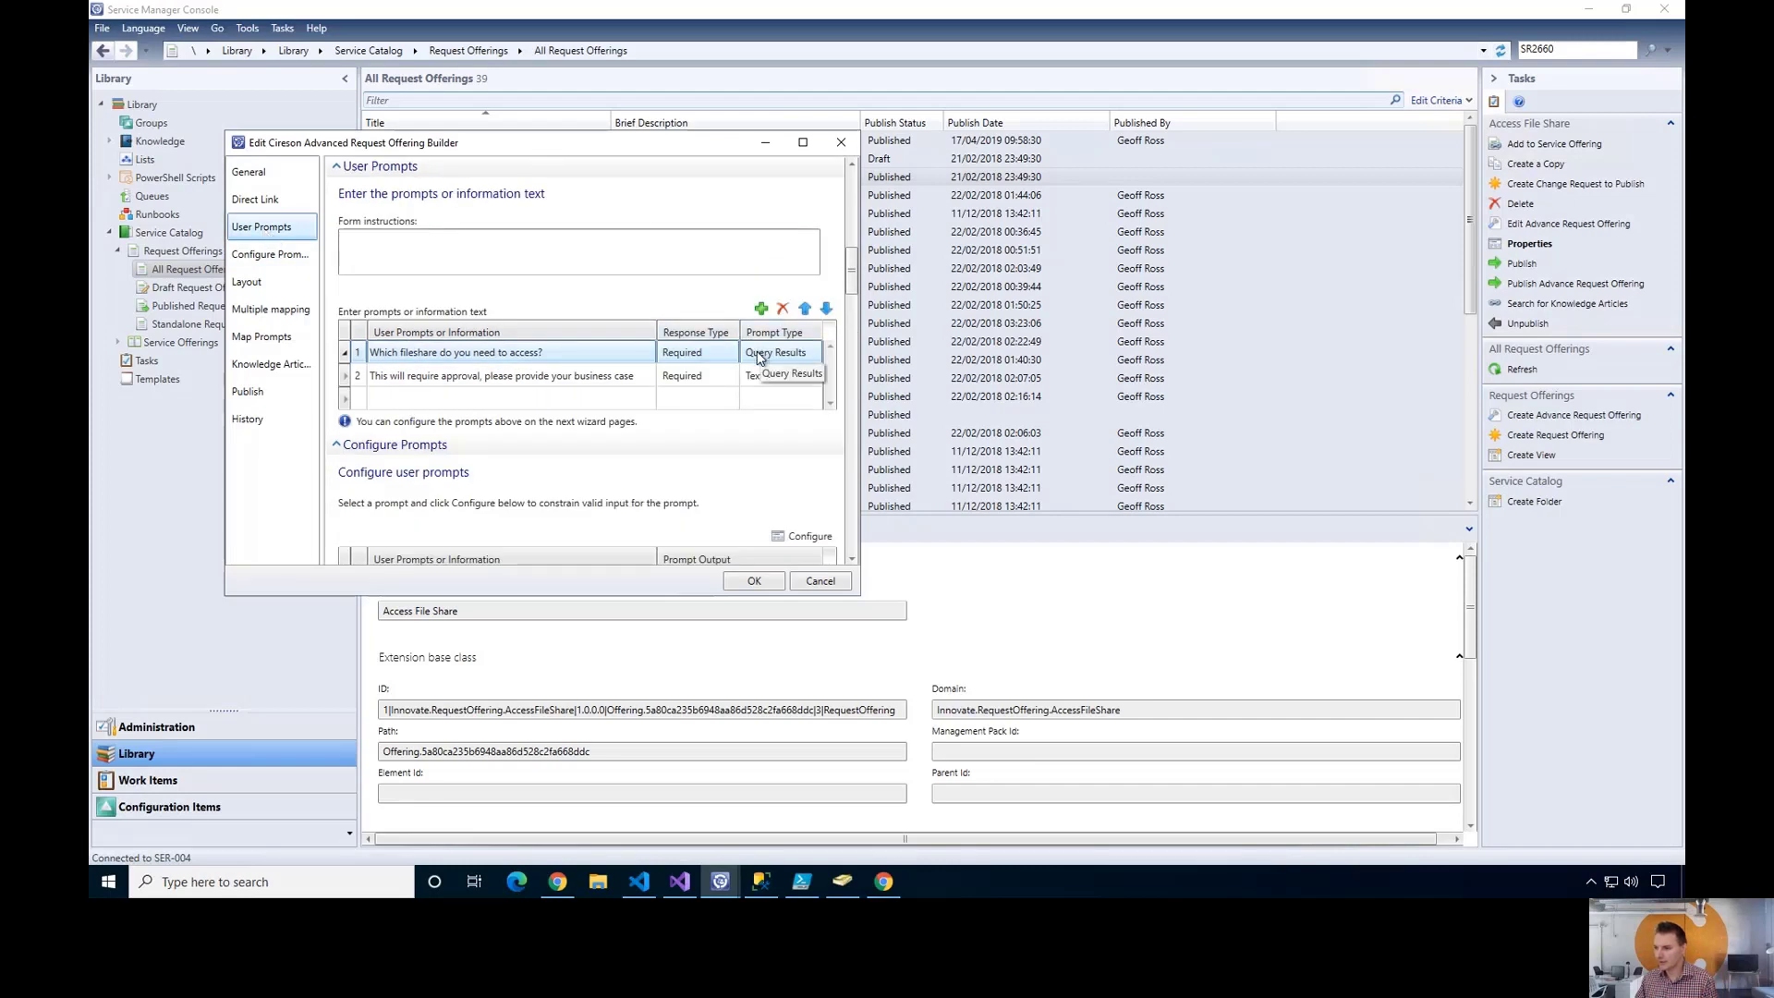
left_click(273, 255)
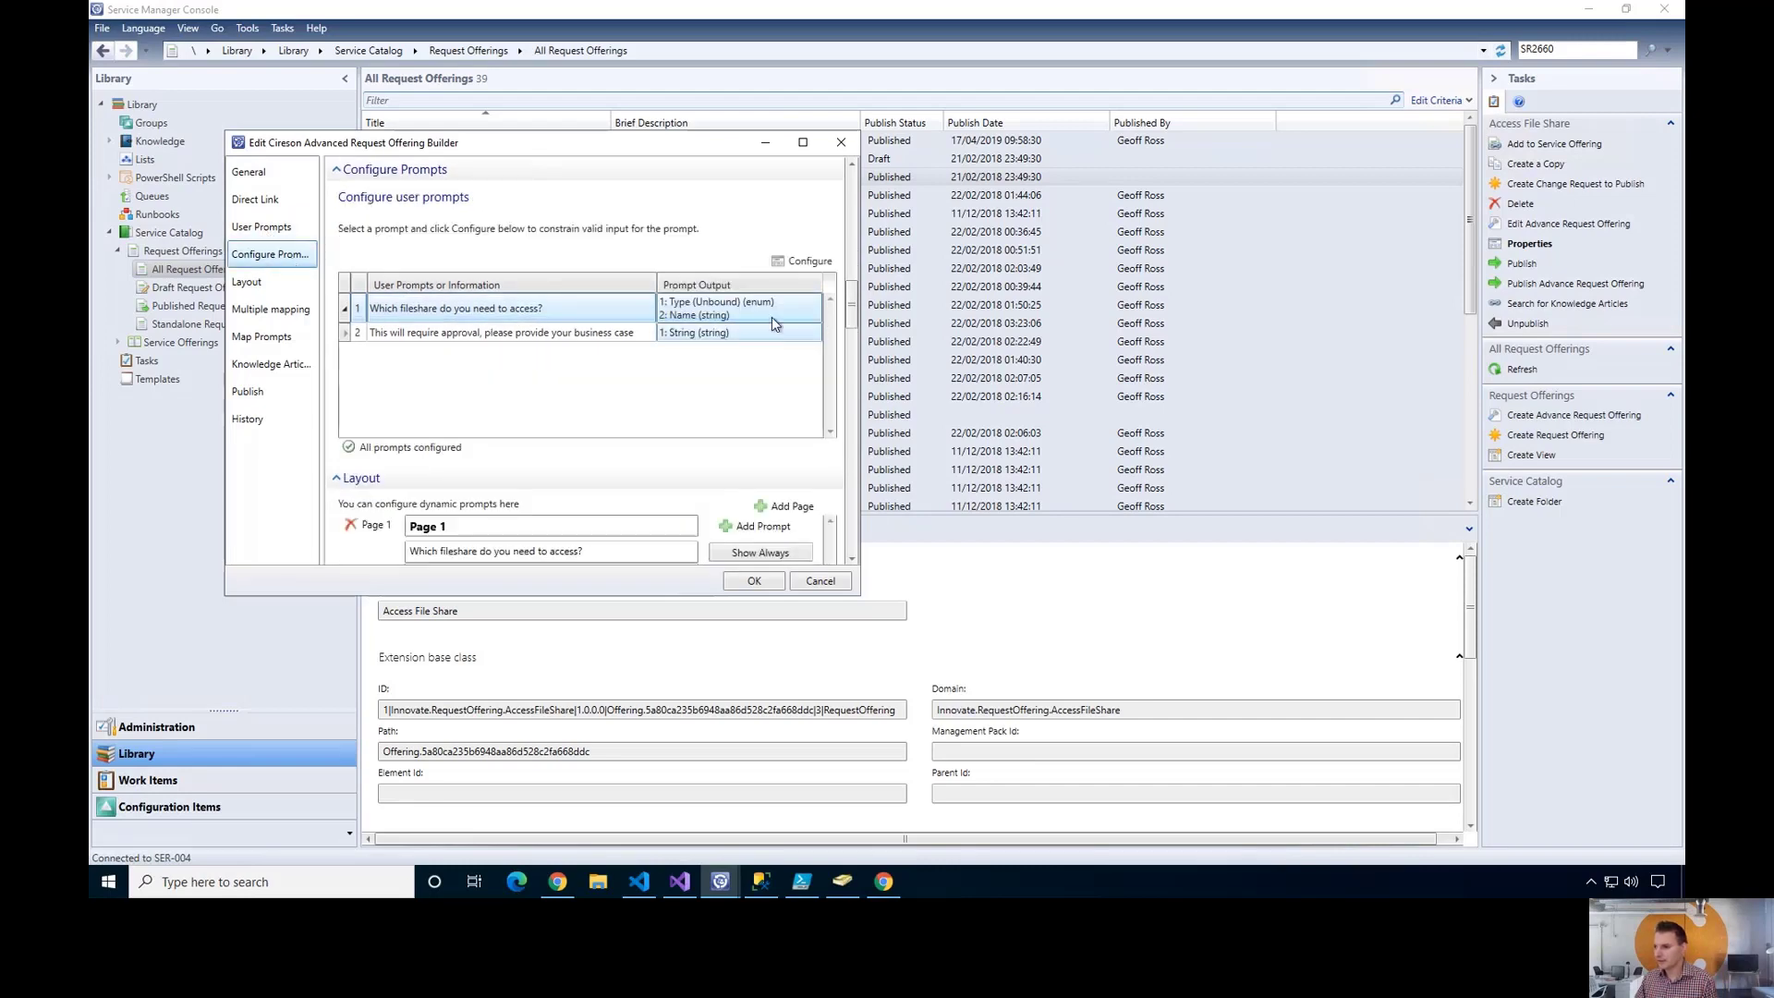
left_click(802, 262)
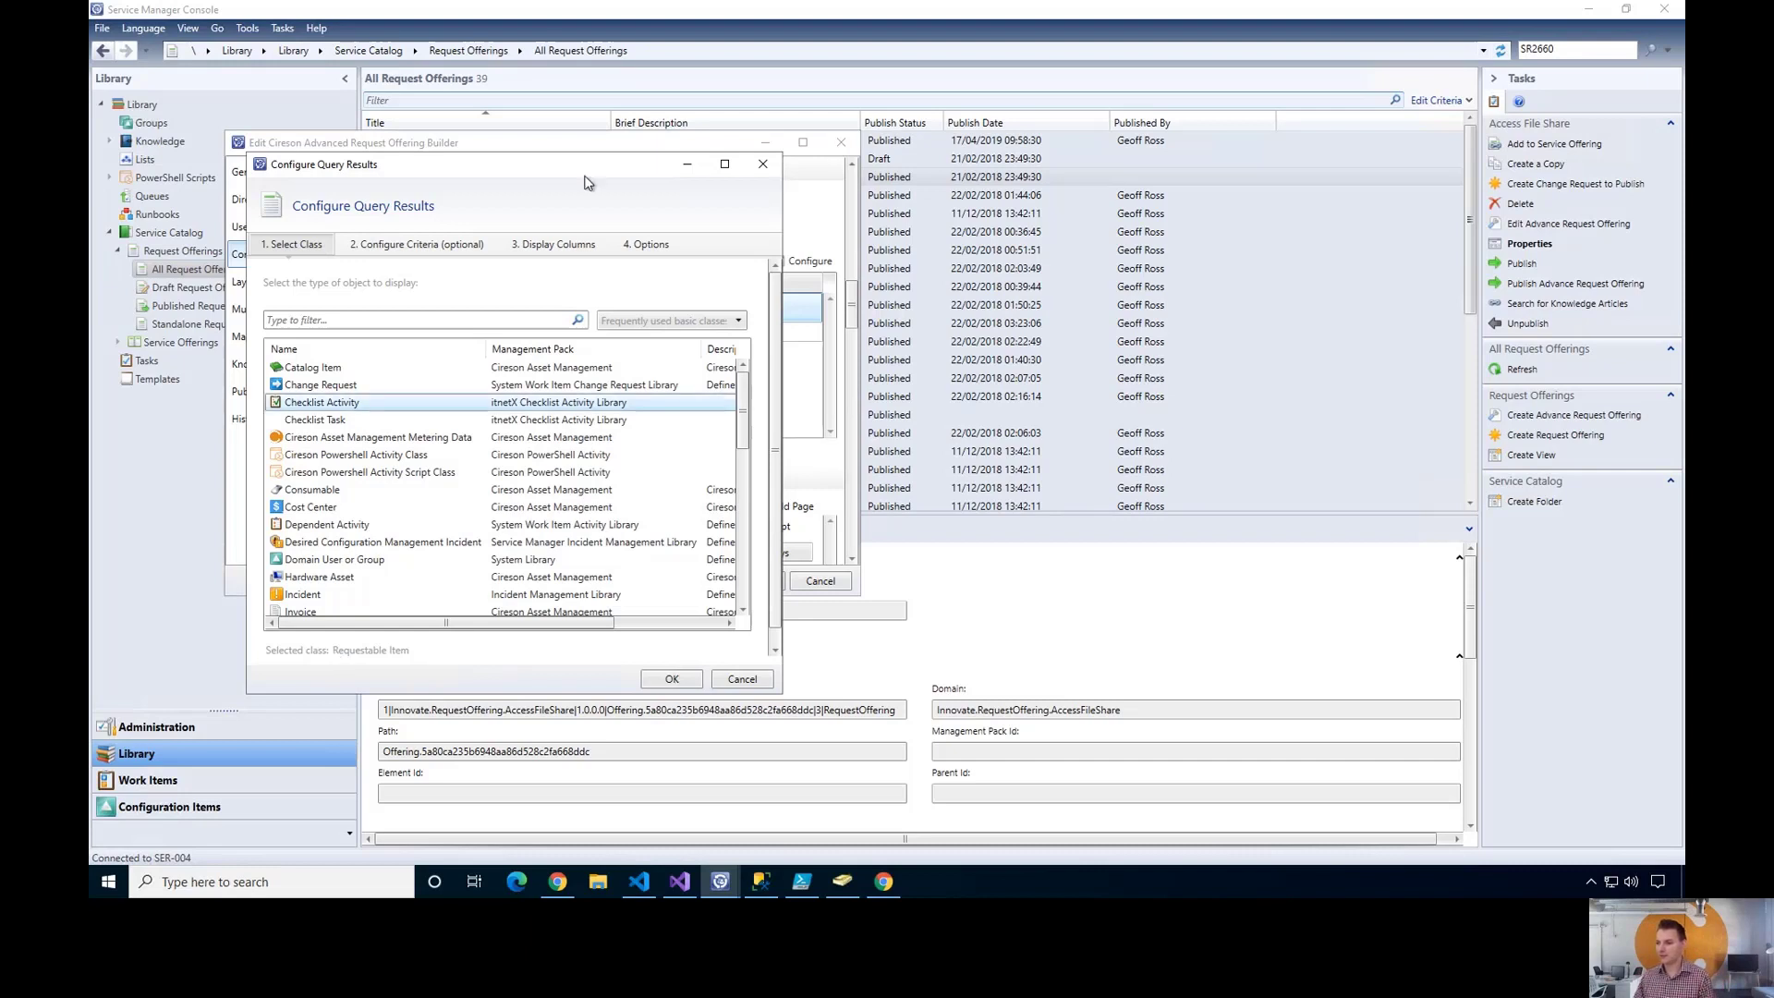
- Review criteria filtering Requestable Items by type and Available status, then advance to the Questions slide
left_click(383, 248)
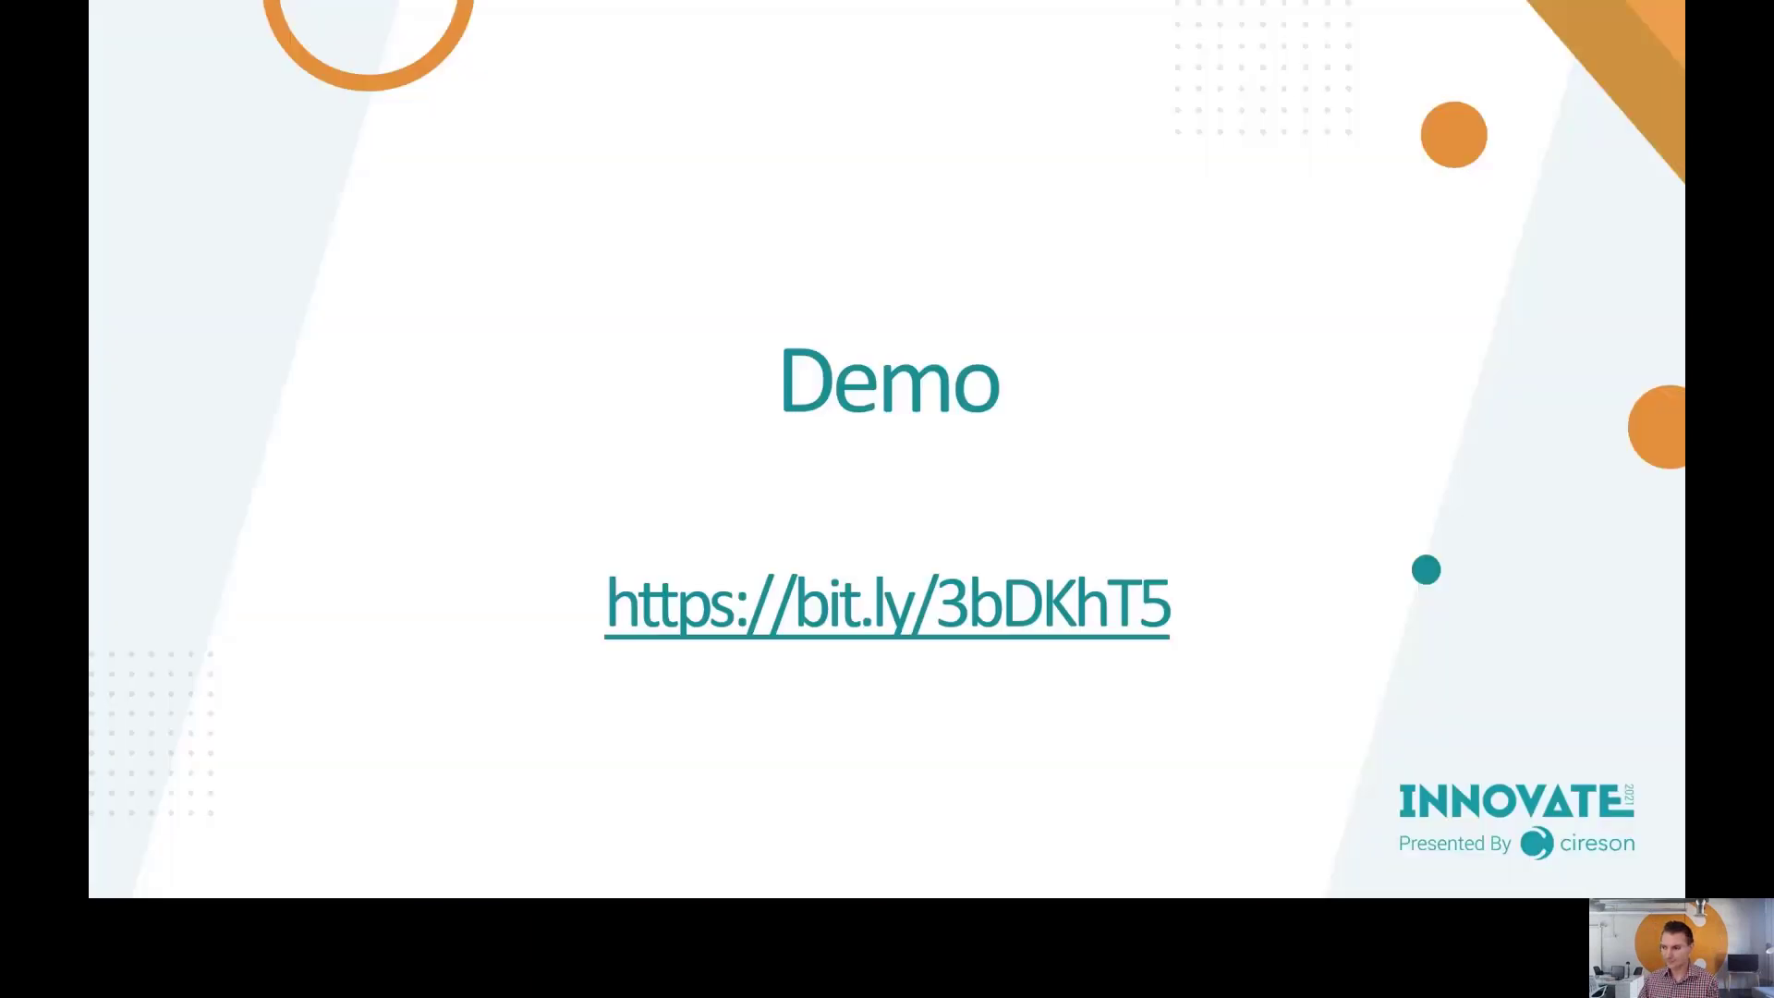
key("Right")
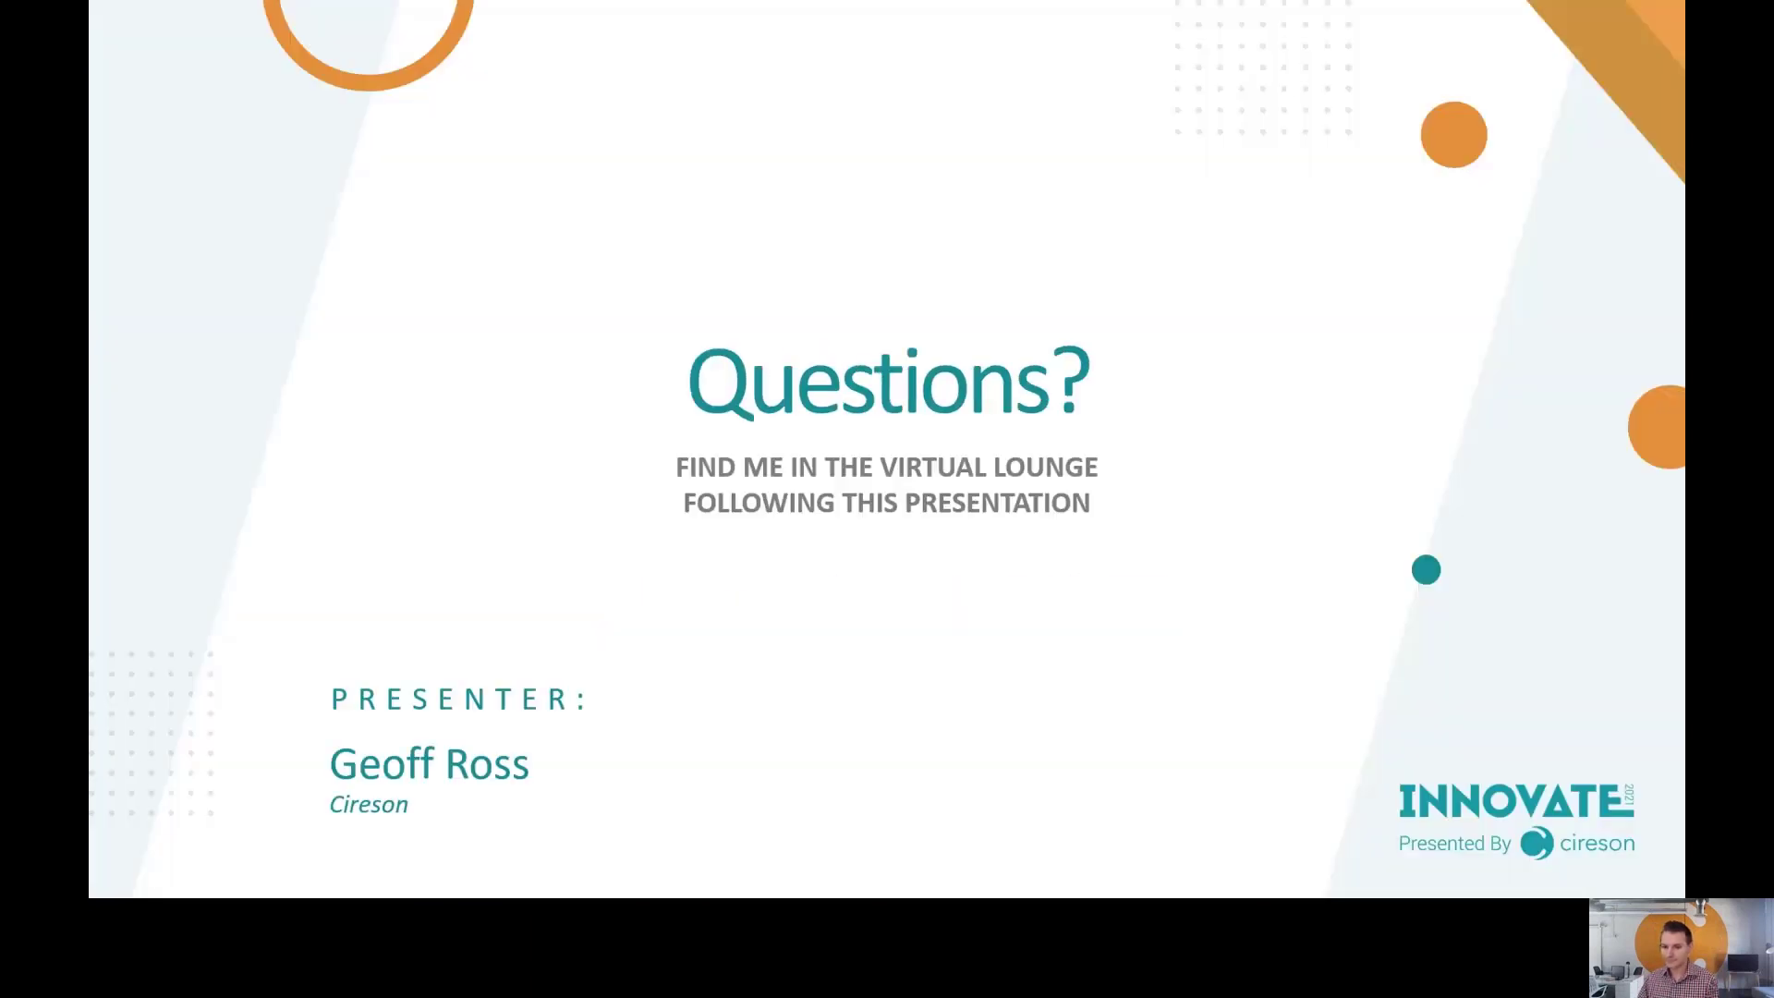